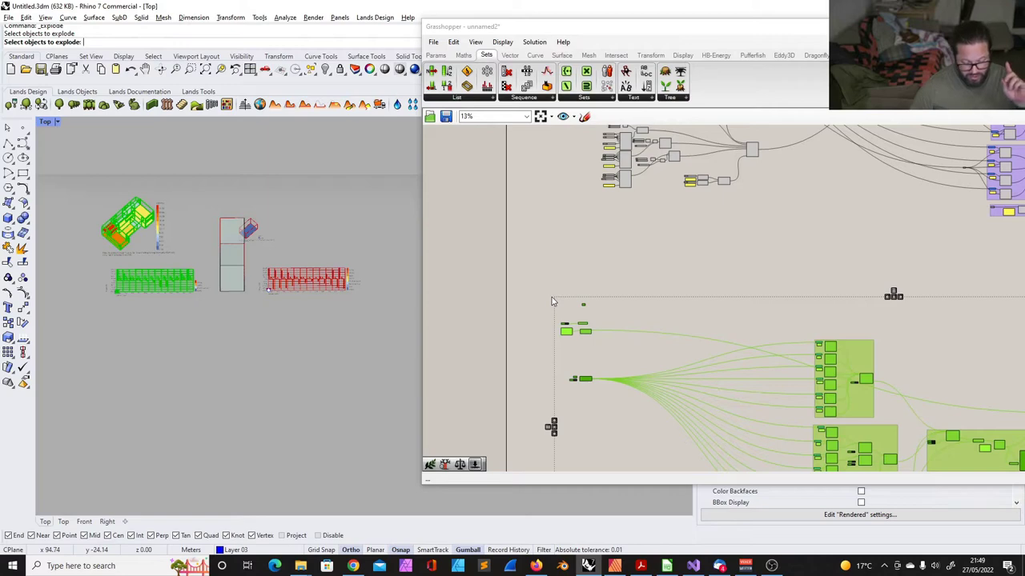
- Inspect the input components at the start of the lower definition and the monthly energy balance chart in the viewport
left_click(569, 364)
scroll(570, 364, "up", 3)
scroll(568, 352, "up", 2)
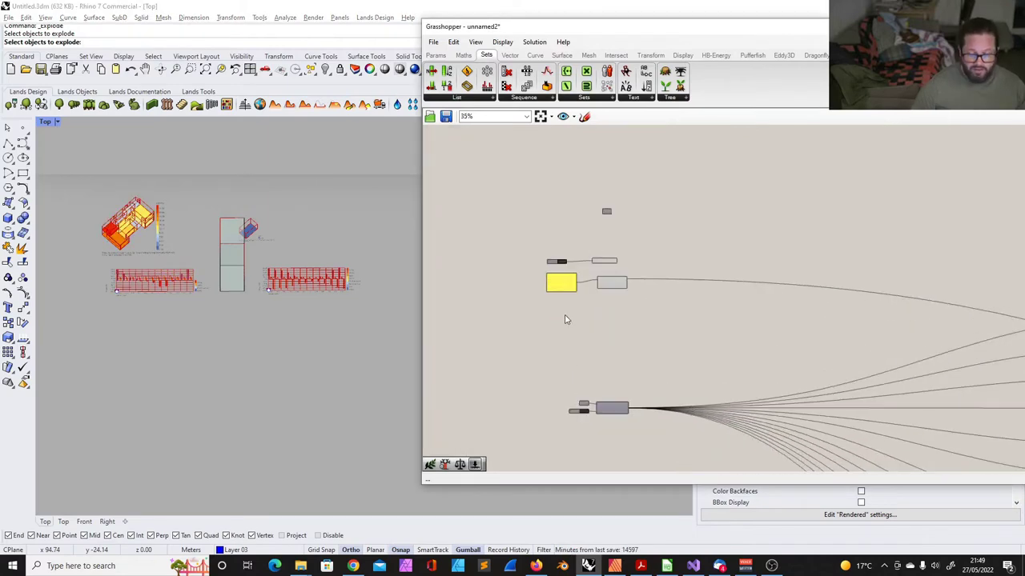
scroll(538, 308, "down", 6)
left_click_drag(526, 255, 597, 367)
scroll(571, 279, "up", 5)
scroll(572, 278, "down", 3)
scroll(148, 271, "up", 6)
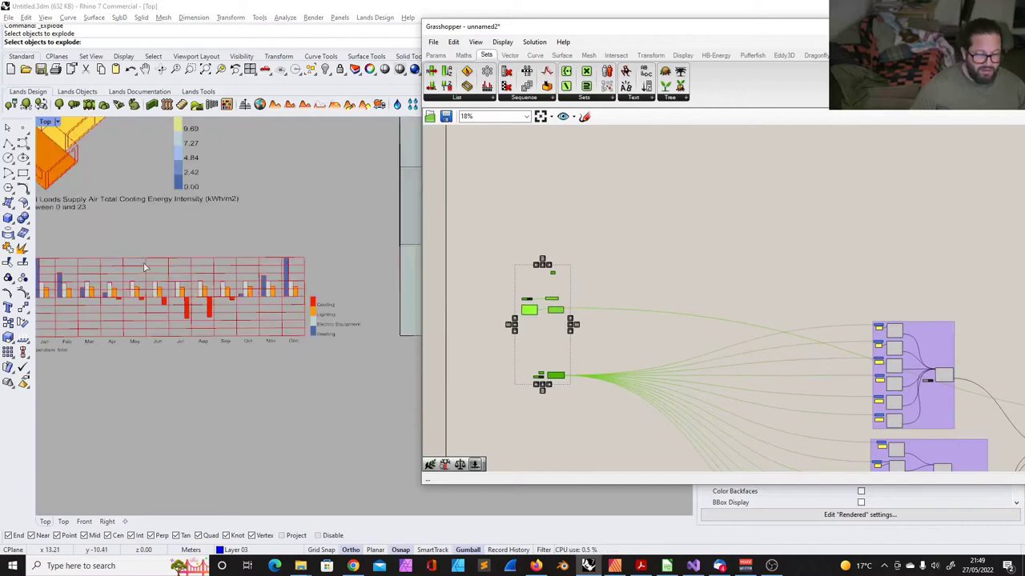
scroll(206, 353, "down", 3)
scroll(591, 208, "down", 4)
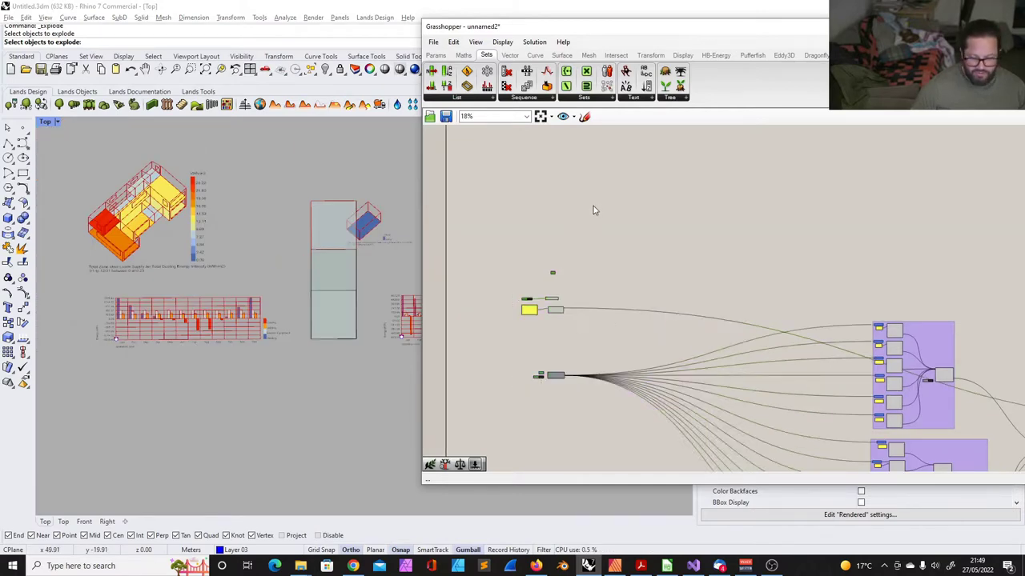
- Highlight the whole lower definition and then the upper one to identify their viewport geometry, with the Grasshopper window shifted aside
left_click_drag(532, 287, 856, 441)
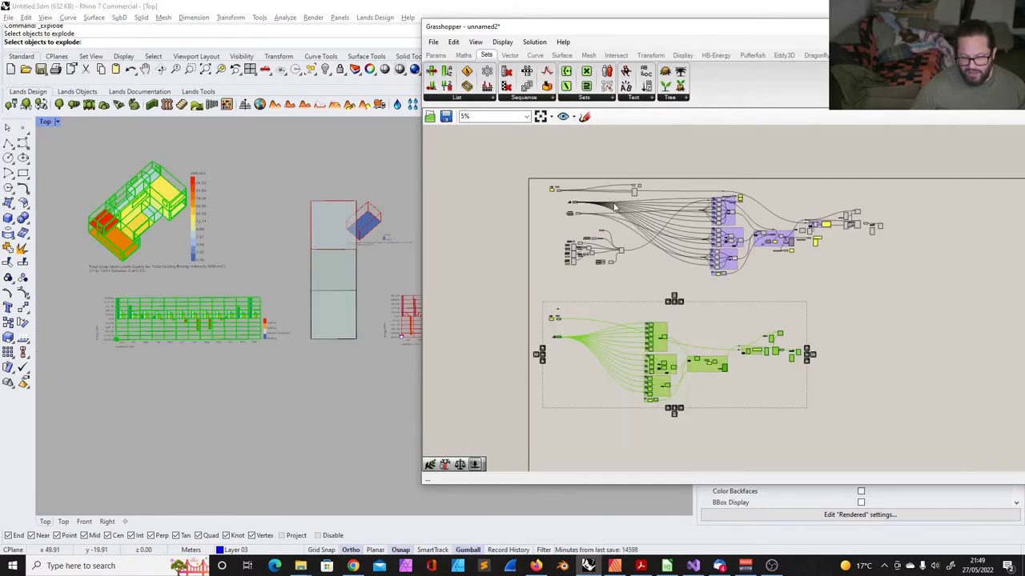
left_click(591, 167)
left_click_drag(534, 153, 887, 321)
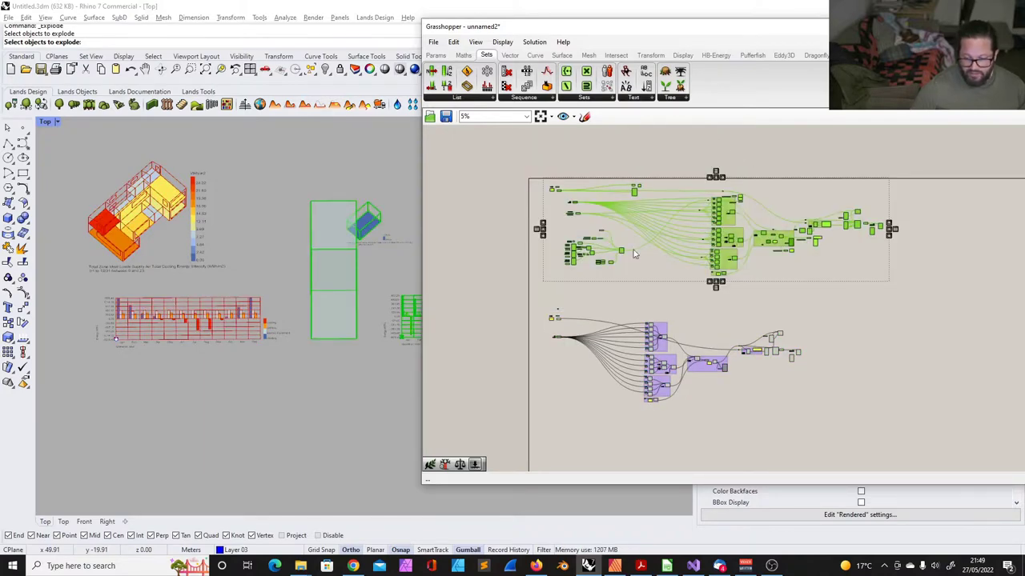
left_click_drag(537, 29, 596, 25)
left_click(954, 286)
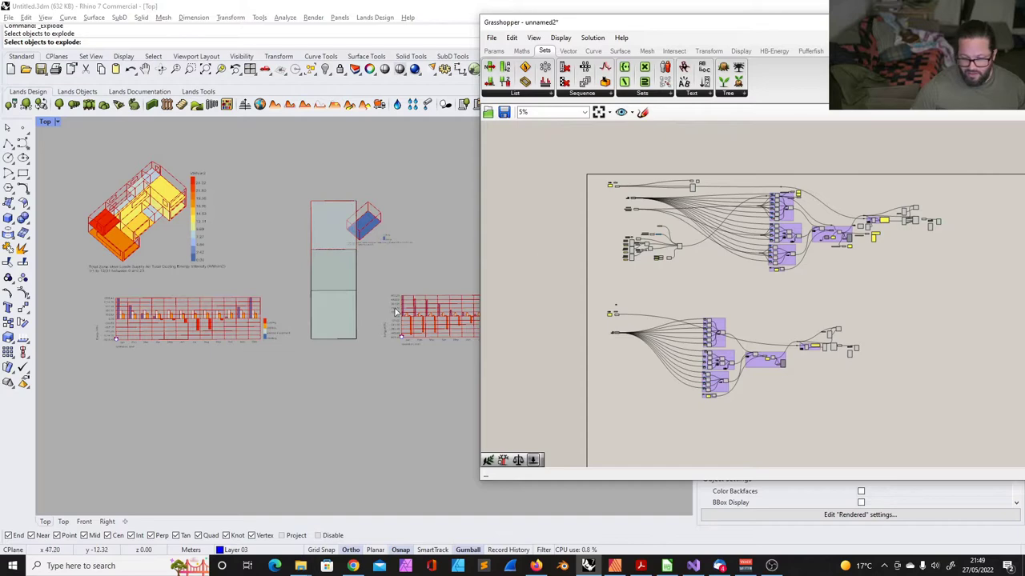
- Examine the upper definition's single-room model, its surrounding blocks and its monthly load chart in the viewport
scroll(395, 312, "up", 3)
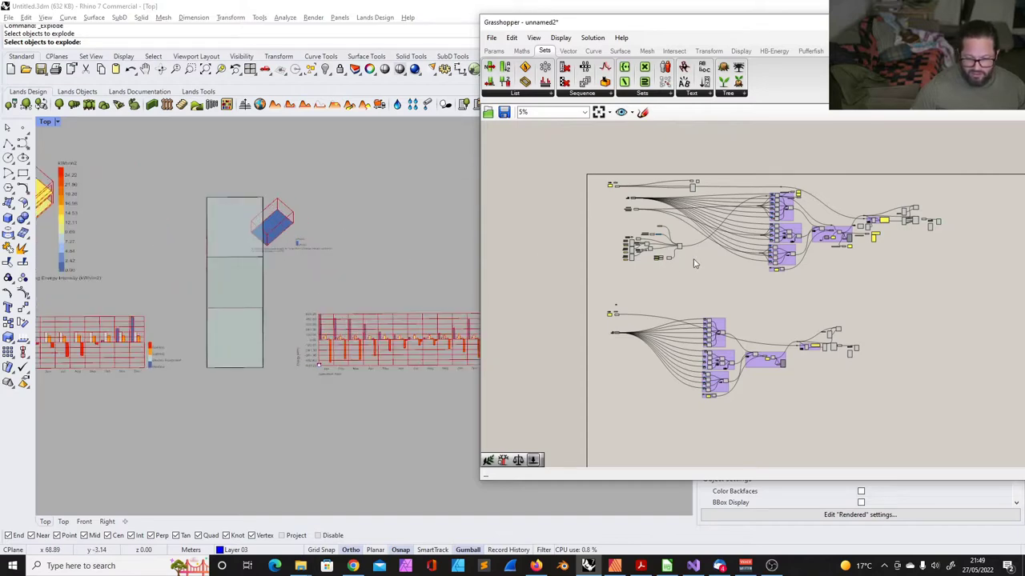
scroll(828, 200, "up", 4)
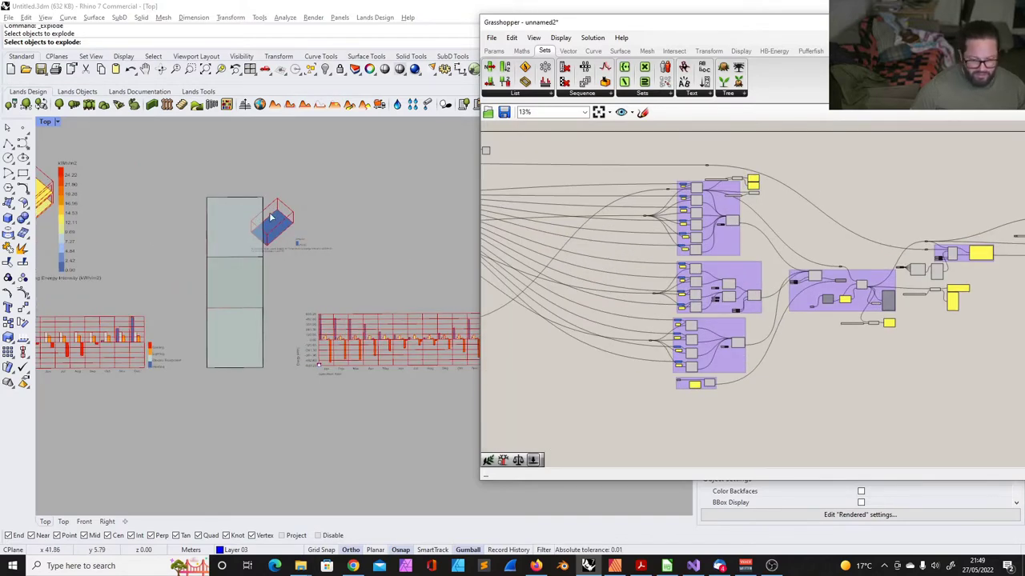
scroll(274, 253, "down", 3)
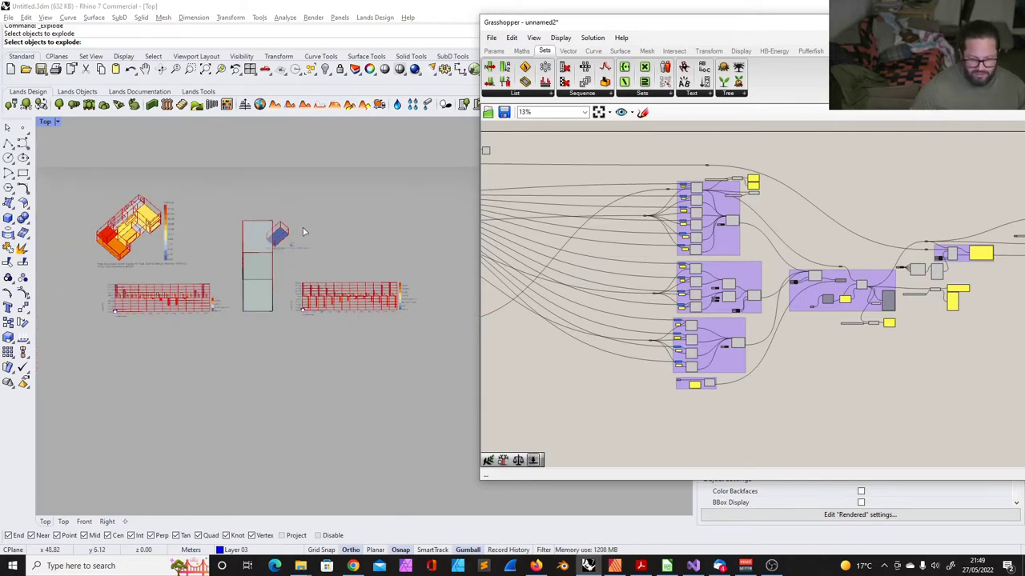
scroll(296, 228, "up", 5)
scroll(213, 229, "down", 4)
scroll(240, 240, "up", 2)
scroll(347, 292, "down", 2)
scroll(293, 334, "up", 3)
scroll(314, 328, "down", 3)
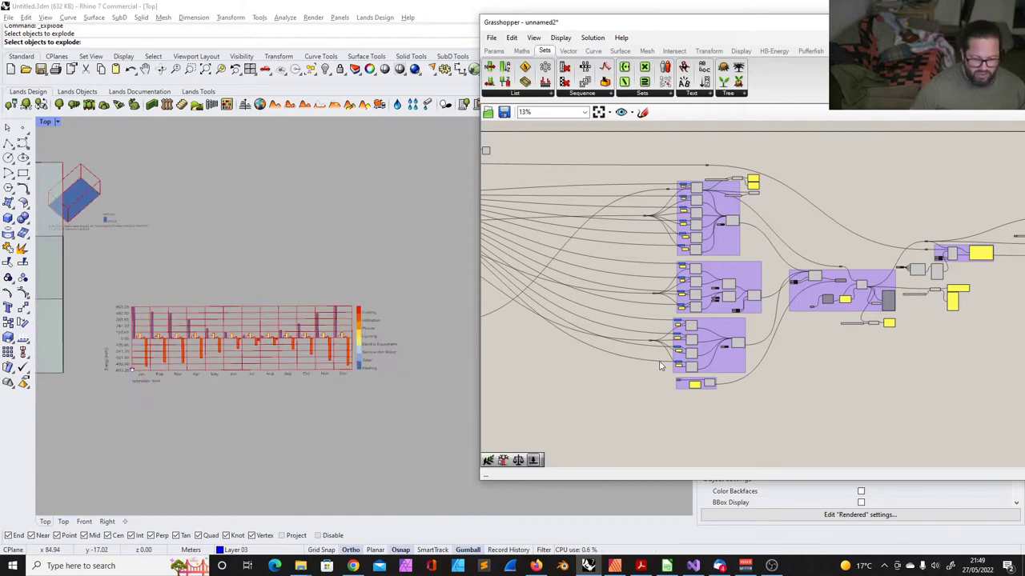
scroll(856, 289, "down", 2)
scroll(740, 281, "up", 2)
scroll(549, 168, "up", 2)
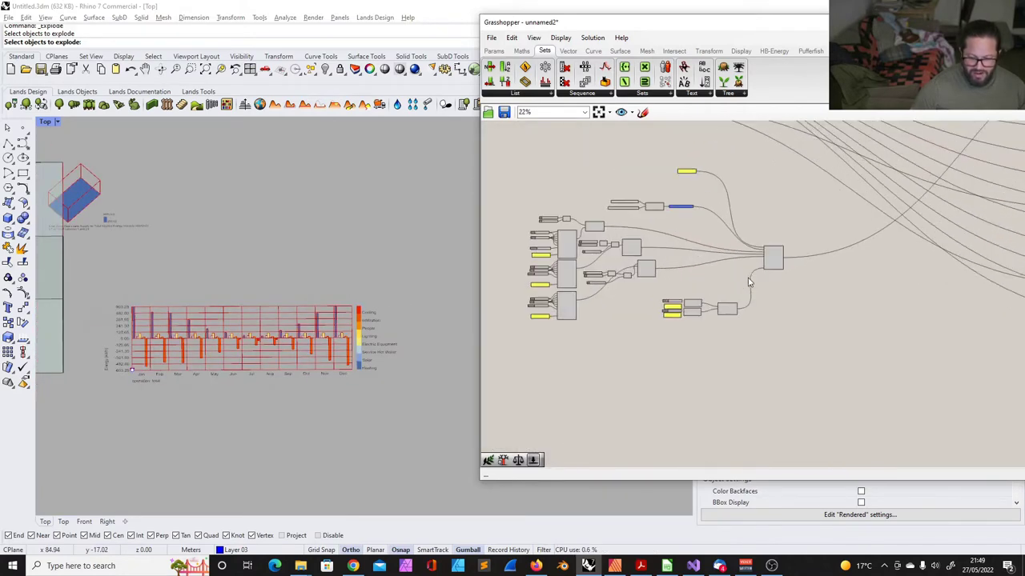
- Highlight the components that feed the program type and examine the single-room model in the viewport
left_click_drag(509, 151, 829, 385)
scroll(261, 265, "down", 1)
scroll(262, 264, "up", 3)
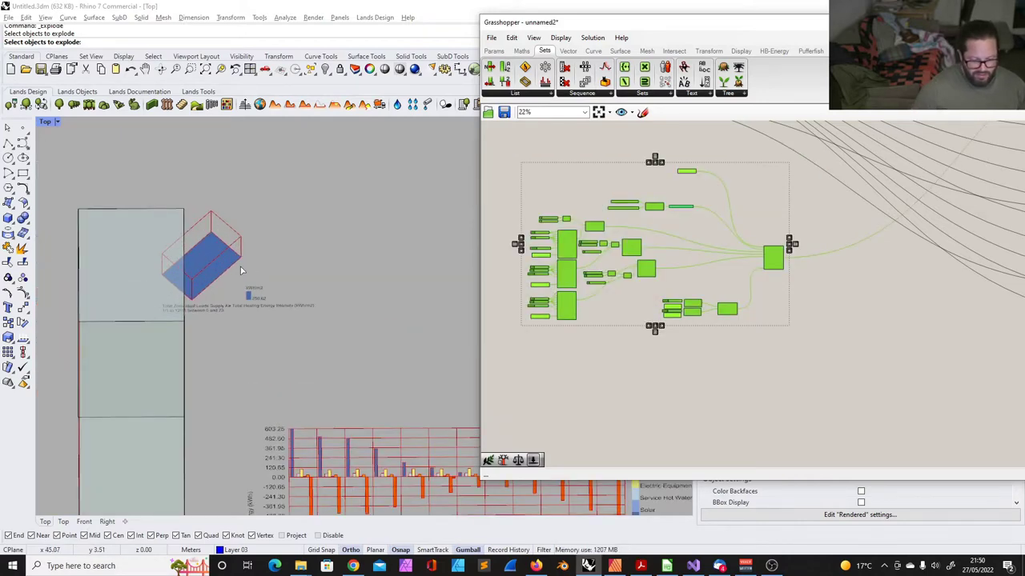
scroll(228, 277, "down", 5)
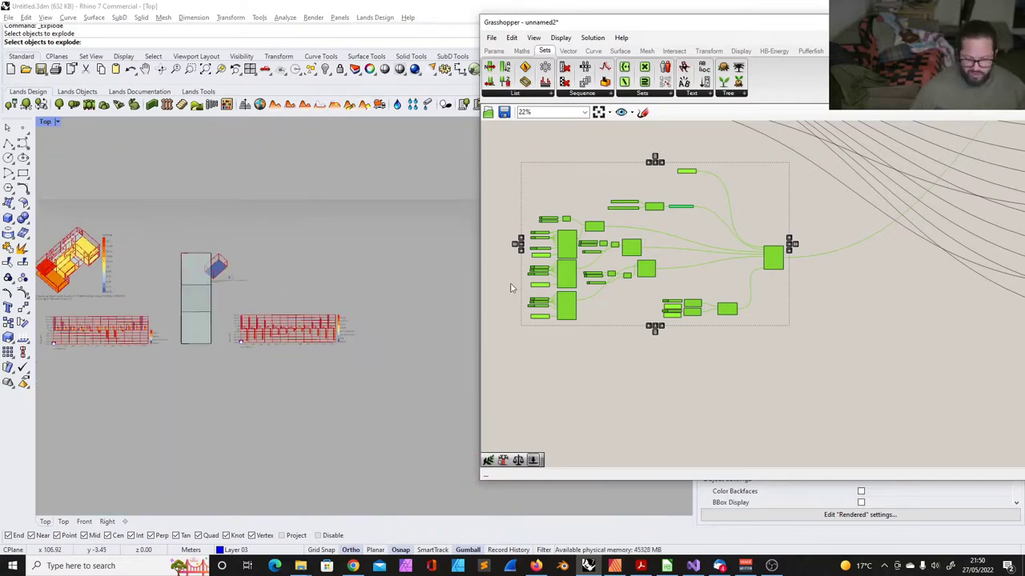
- Highlight the result visualization components of the upper definition and check the room and chart they generate
left_click(741, 273)
scroll(777, 304, "up", 5)
scroll(707, 308, "down", 1)
left_click_drag(530, 272, 730, 381)
scroll(763, 403, "down", 3)
scroll(762, 403, "up", 3)
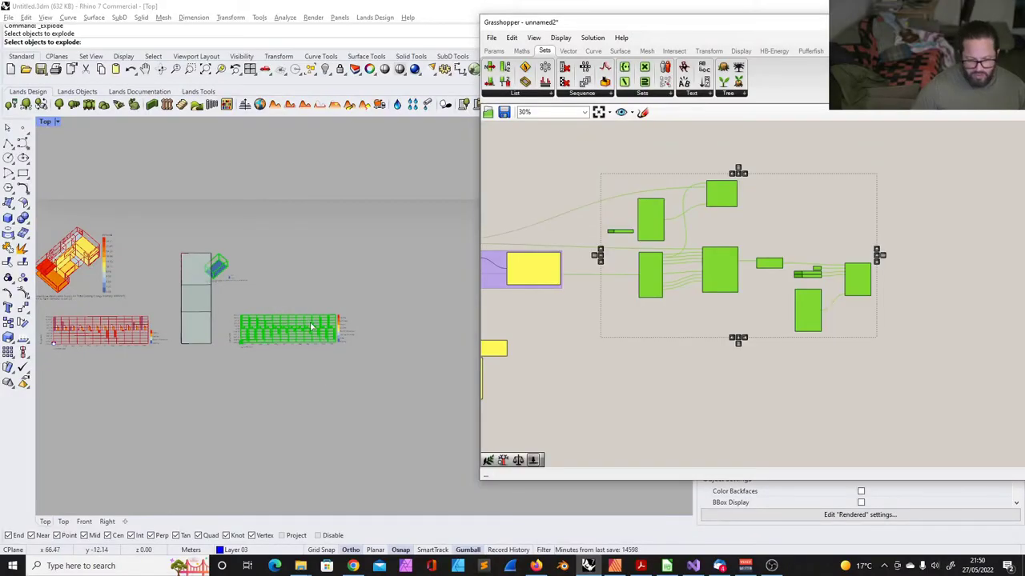
scroll(312, 327, "up", 5)
scroll(204, 300, "down", 3)
- Inspect the HB Thermal Load Balance component and read the descriptions of its balance_stor and norm_bal outputs
left_click(695, 373)
scroll(731, 303, "up", 6)
left_click_drag(684, 272, 682, 279)
left_click(770, 238)
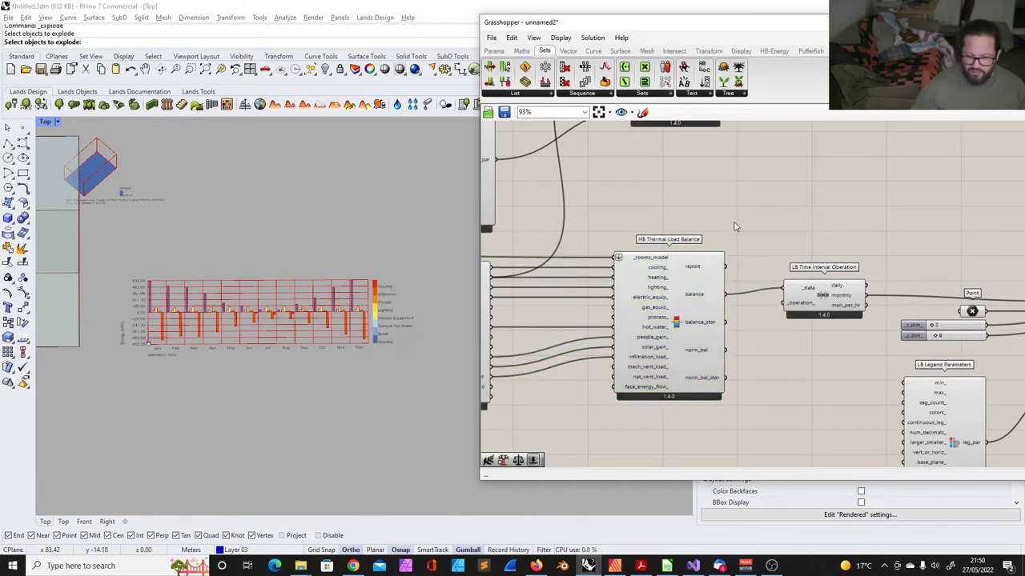
left_click(693, 299)
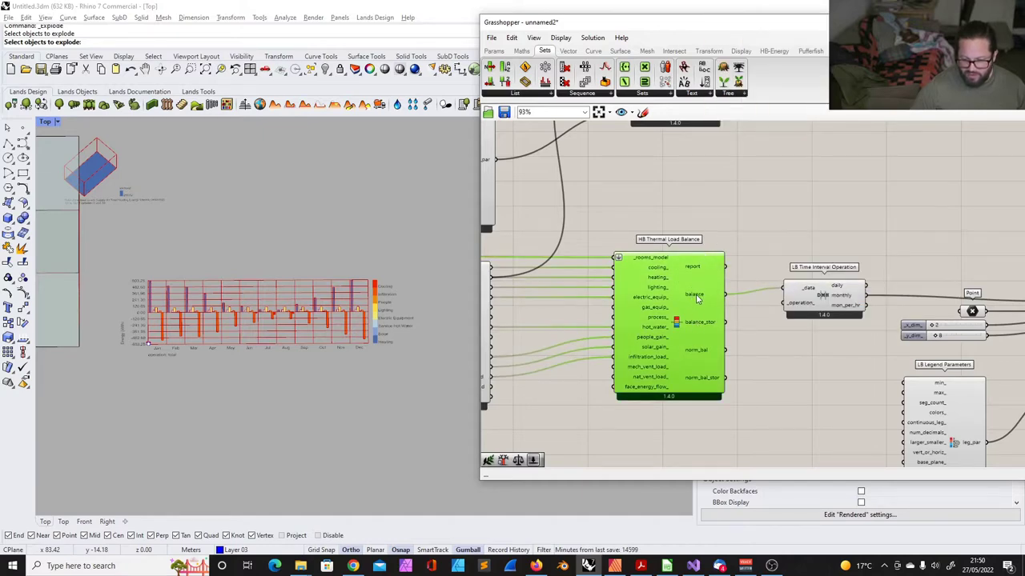
mouse_move(695, 323)
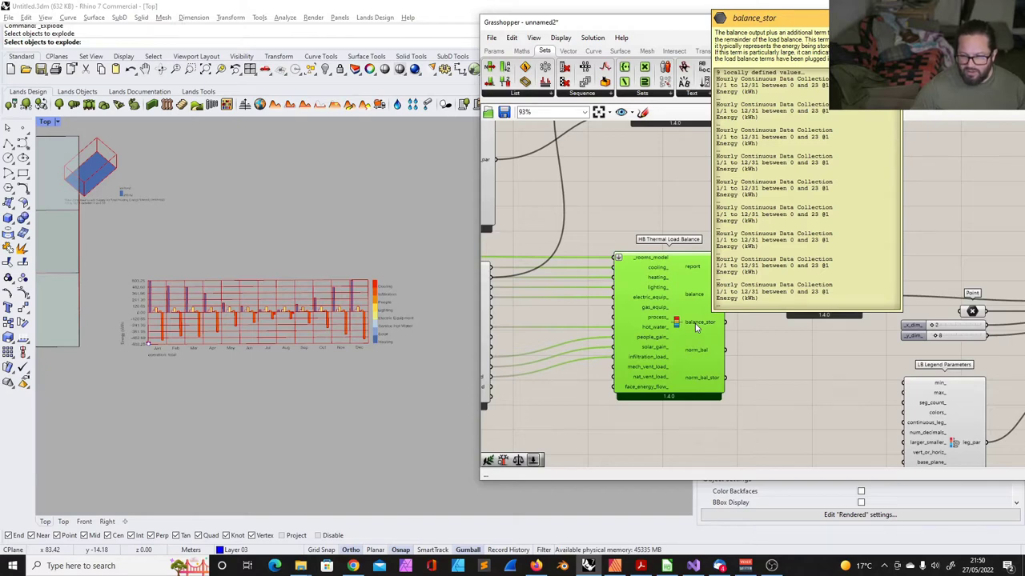
mouse_move(694, 350)
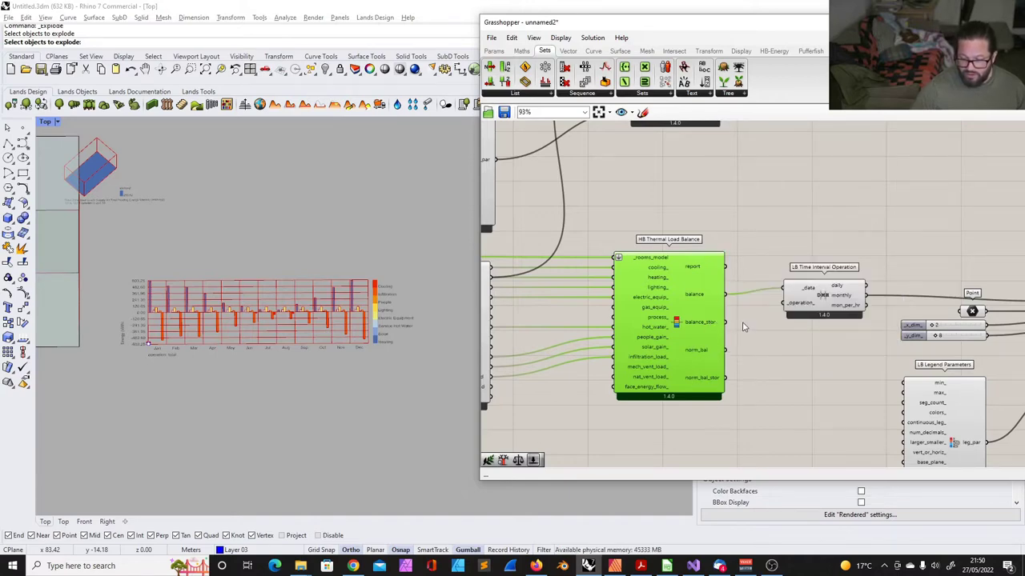
scroll(740, 317, "down", 2)
scroll(703, 274, "down", 2)
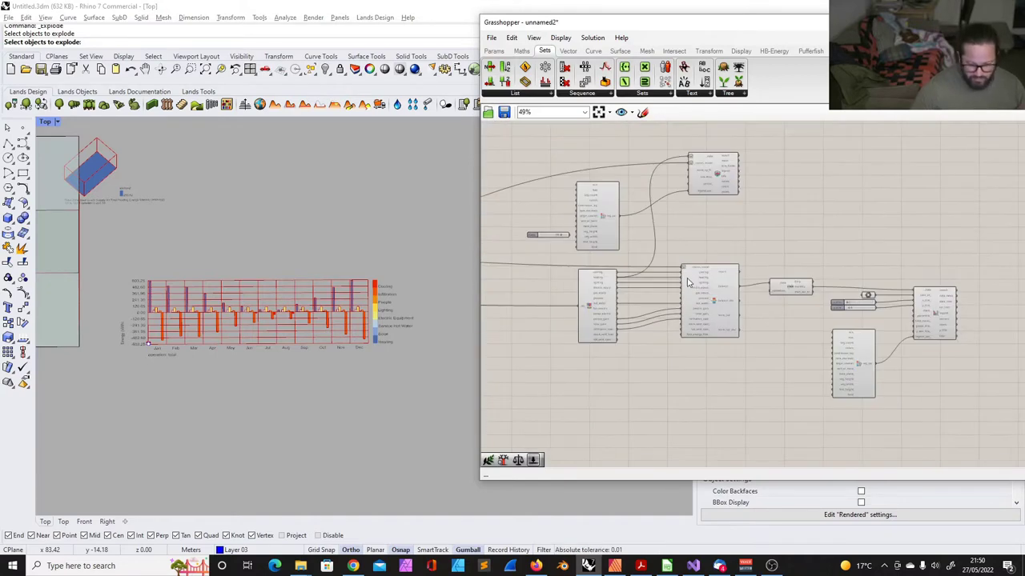
- Highlight the HB Color Rooms component and examine the colored room and its heating legend in the viewport
scroll(703, 274, "up", 5)
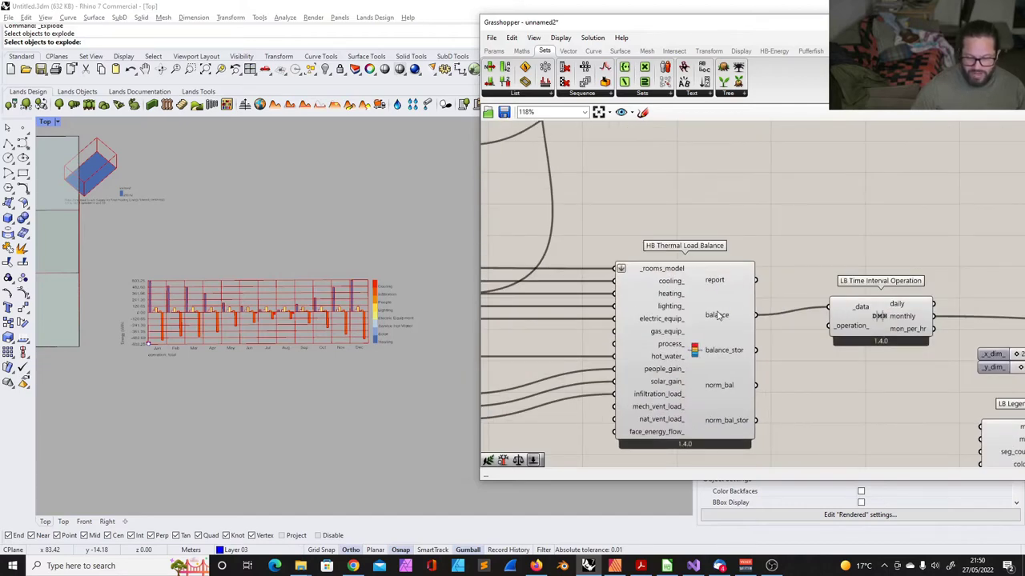
scroll(149, 276, "up", 6)
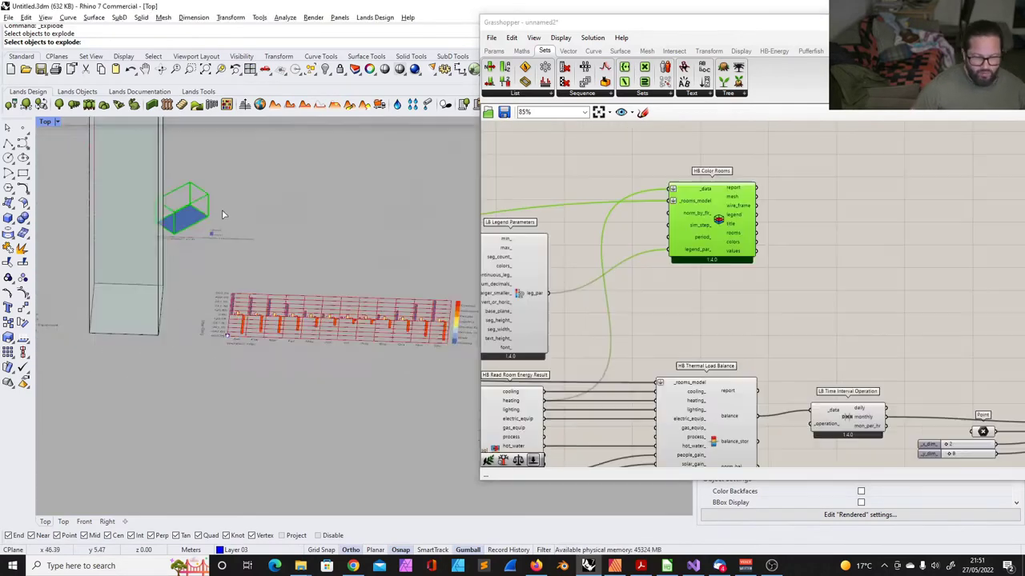
scroll(178, 254, "up", 2)
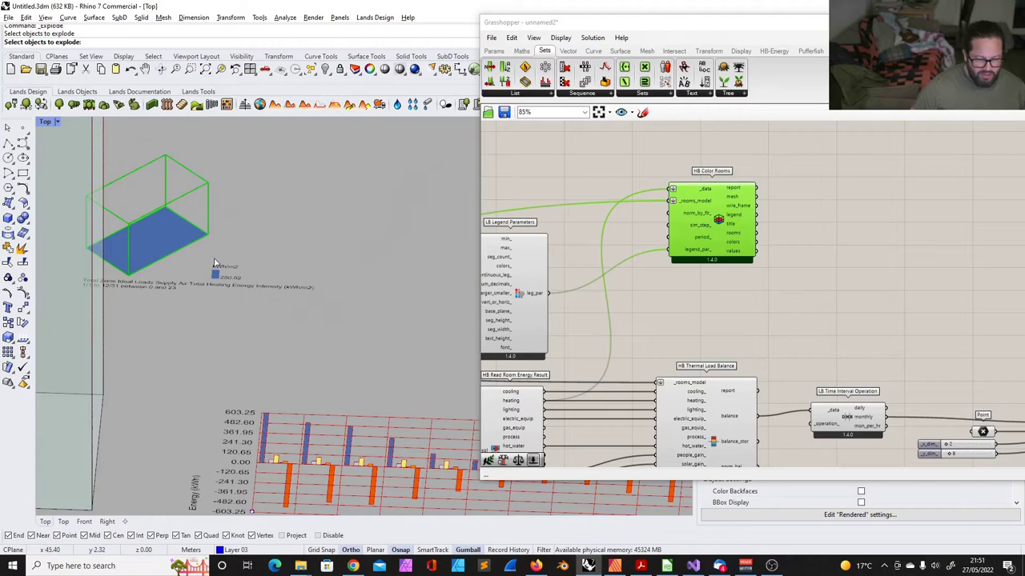
scroll(178, 255, "down", 3)
right_click_drag(177, 251, 243, 341)
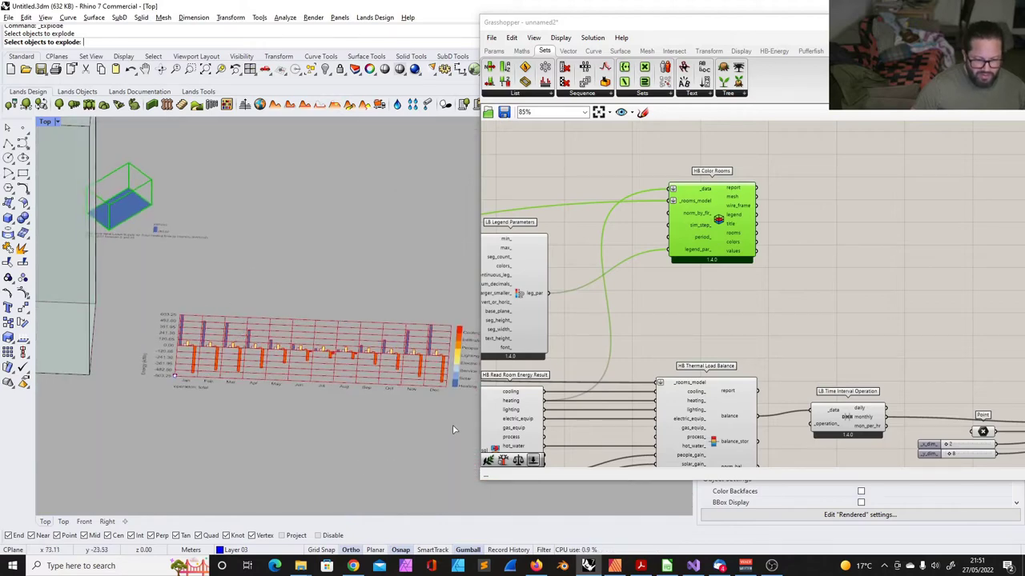
right_click_drag(185, 284, 150, 270, "ctrl+shift")
key("Home")
- Review the connections from HB Read Room Energy Result into HB Thermal Load Balance against the load chart
scroll(704, 295, "down", 5)
scroll(552, 291, "up", 2)
scroll(652, 293, "up", 3)
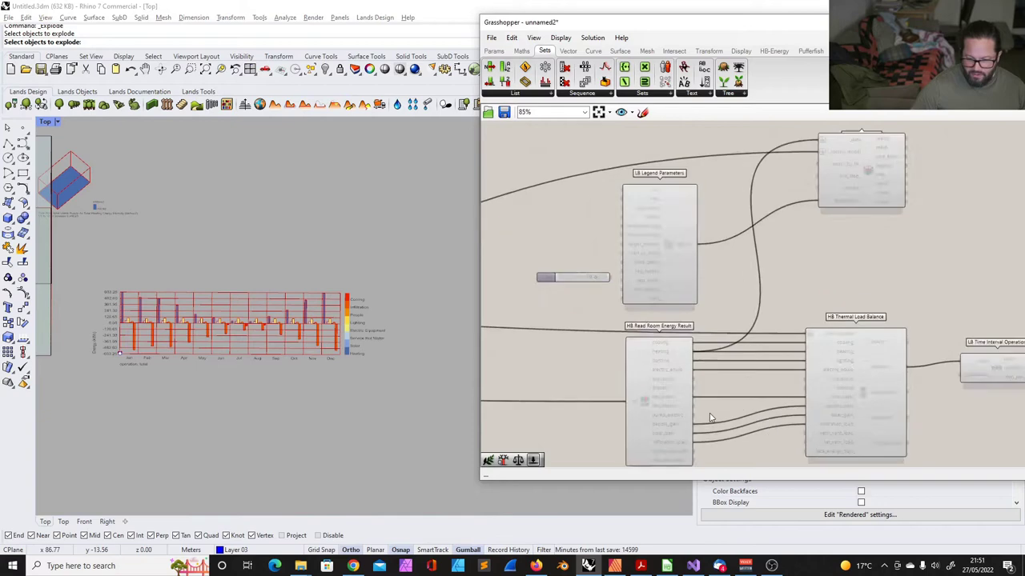
scroll(710, 416, "up", 3)
scroll(629, 335, "down", 3)
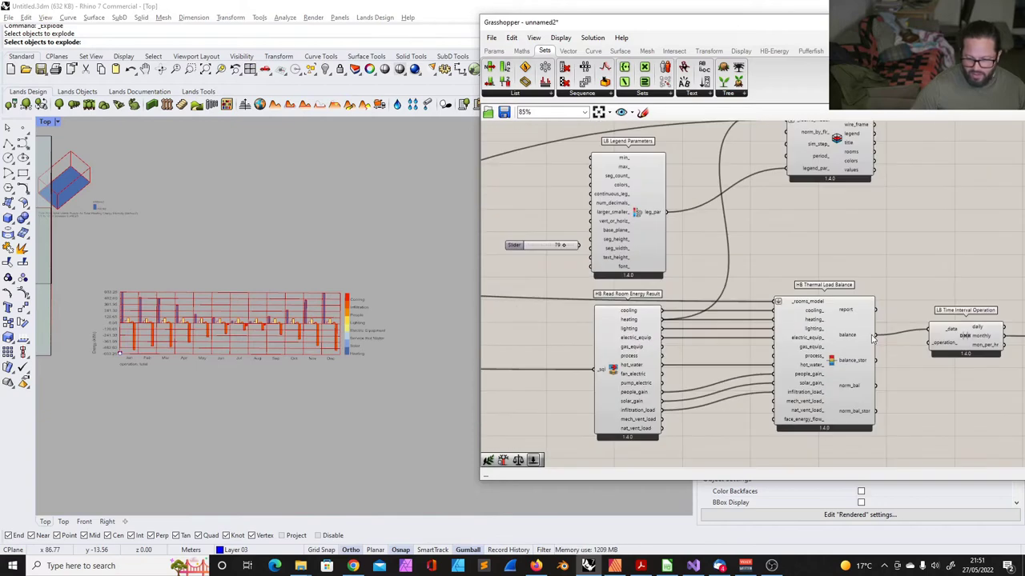
scroll(857, 329, "up", 1)
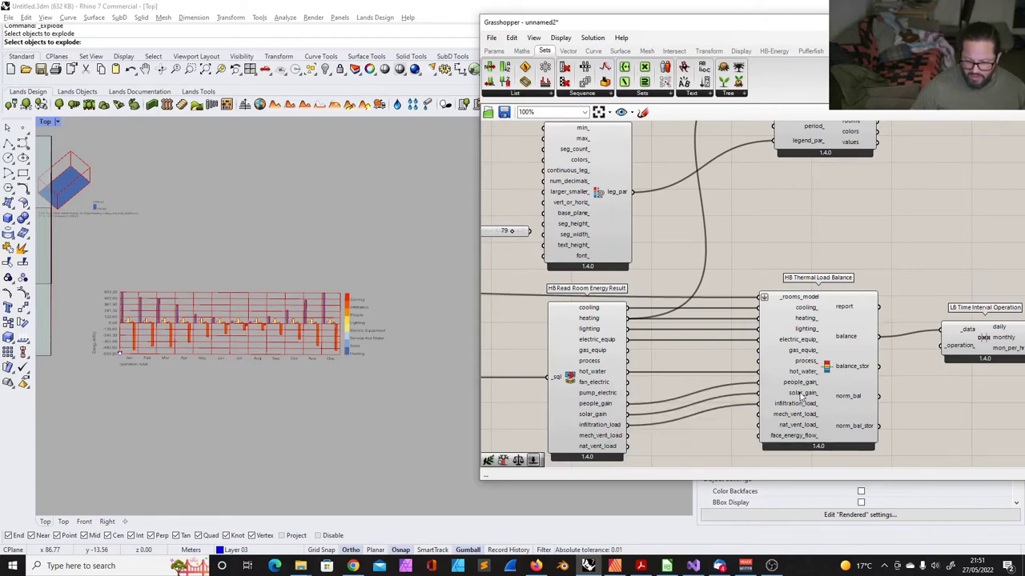
scroll(801, 424, "down", 5)
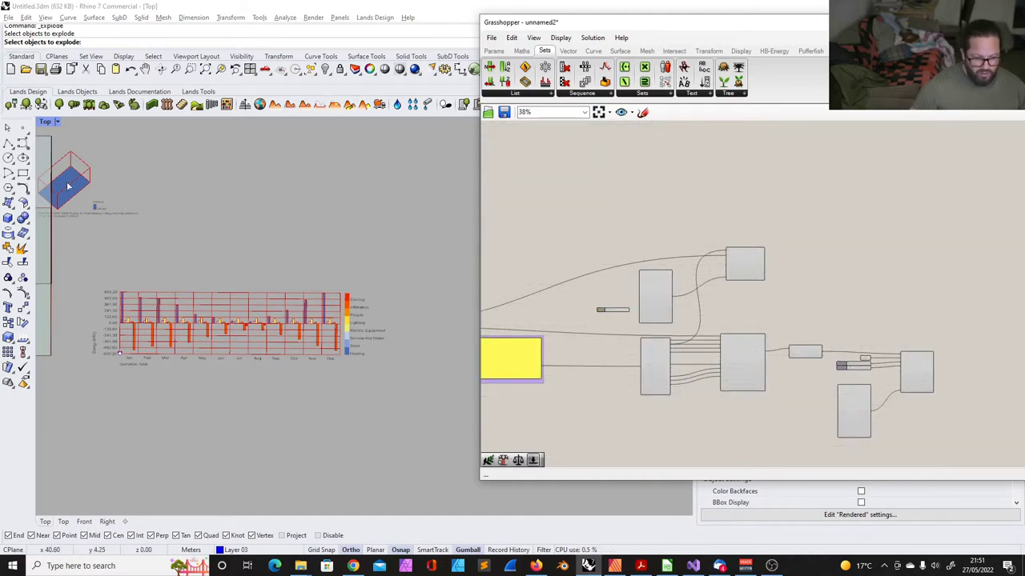
- Connect the cooling output and then the lighting output of HB Read Room Energy Result to HB Color Rooms' _data input
scroll(717, 270, "up", 2)
scroll(681, 300, "up", 2)
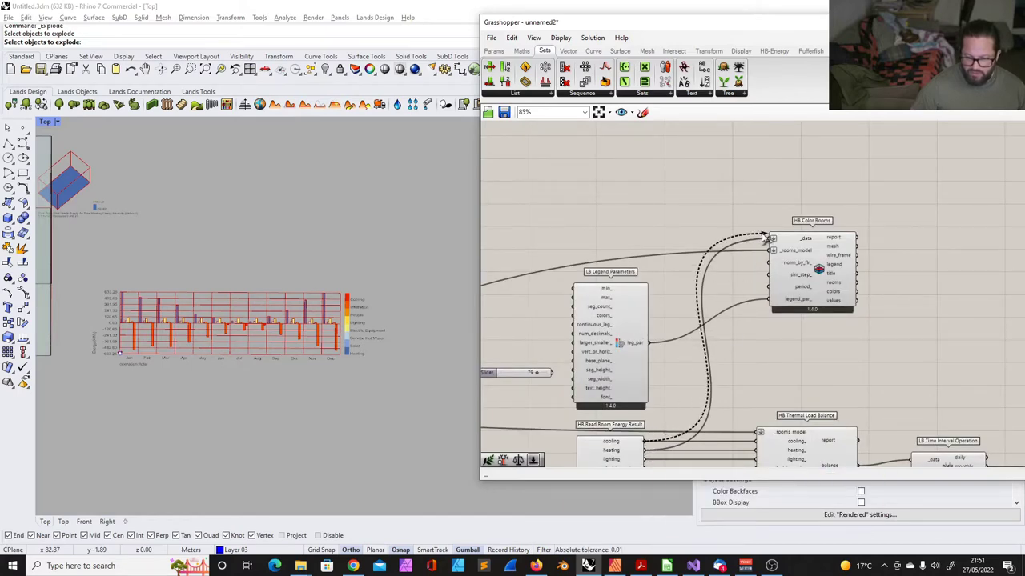
scroll(630, 265, "down", 3)
scroll(630, 265, "up", 2)
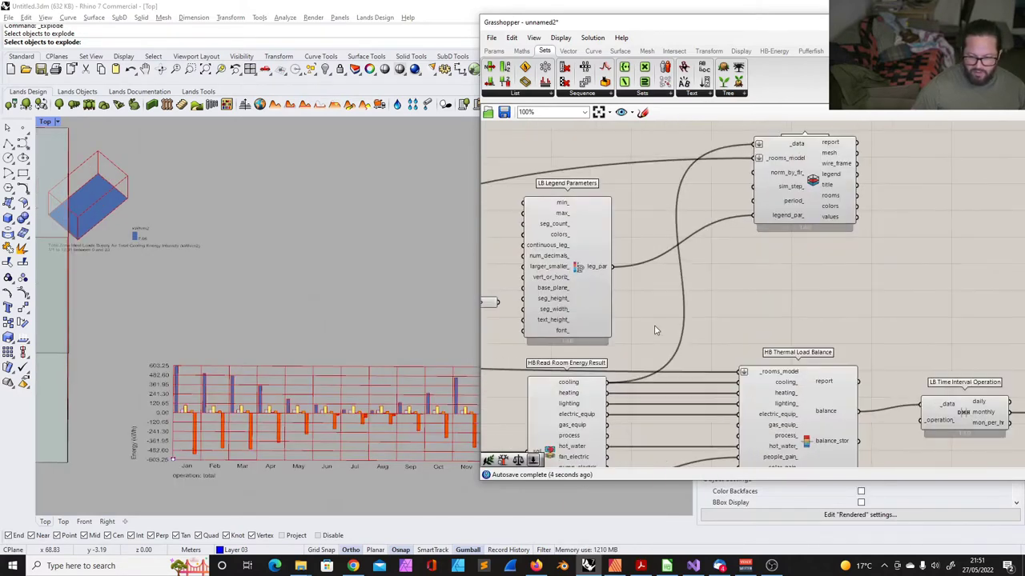
scroll(586, 406, "up", 2)
scroll(585, 406, "down", 1)
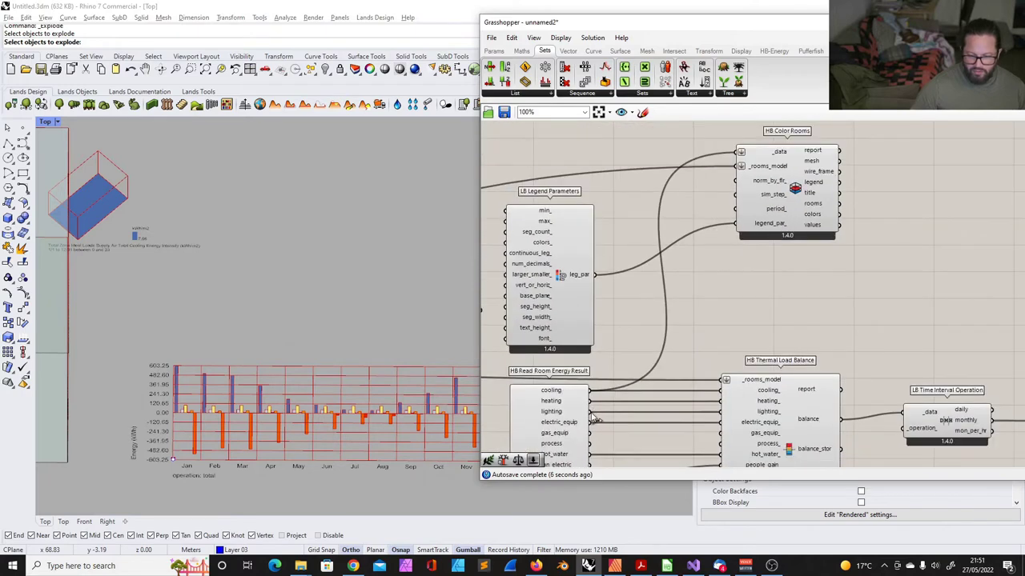
left_click_drag(589, 411, 739, 151)
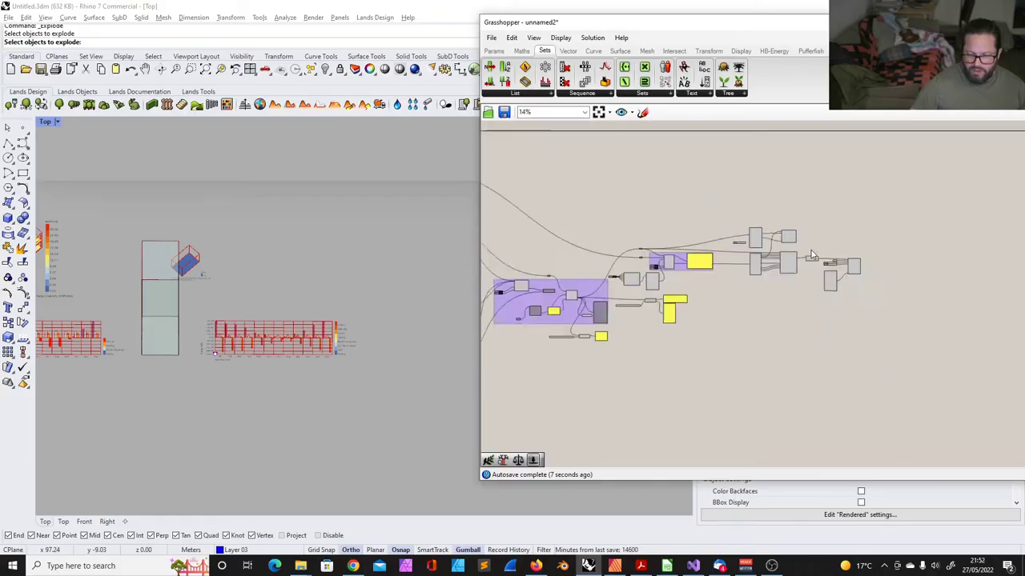
- Review the result visualization components and the constant schedule and setpoint components feeding the program type
scroll(790, 255, "down", 3)
scroll(760, 253, "up", 6)
scroll(732, 250, "down", 3)
left_click_drag(674, 155, 847, 256)
scroll(796, 217, "up", 3)
left_click_drag(674, 241, 659, 230)
left_click(829, 166)
scroll(729, 144, "up", 4)
left_click_drag(729, 144, 685, 312)
scroll(685, 312, "down", 4)
scroll(667, 265, "up", 1)
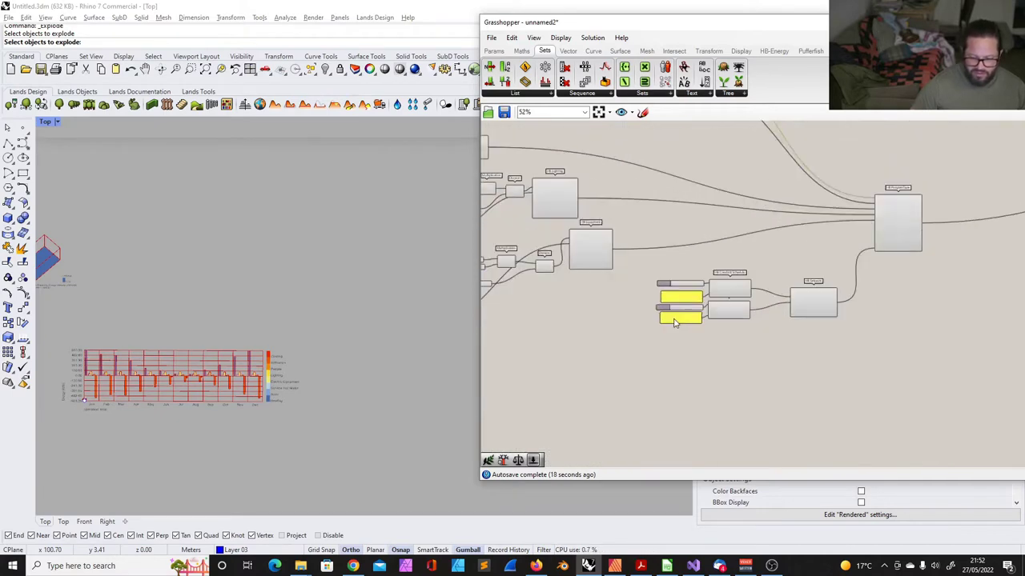
- Move the constant schedule and setpoint components together slightly farther below and away from HB ProgramType
key("ctrl+g")
left_click_drag(652, 251, 925, 372)
left_click_drag(874, 302, 857, 321)
left_click_drag(692, 306, 670, 323)
left_click(622, 270)
- Inspect the HB ProgramType component's inputs and the people, lighting, equipment and setpoint components wired into it
scroll(623, 268, "down", 5)
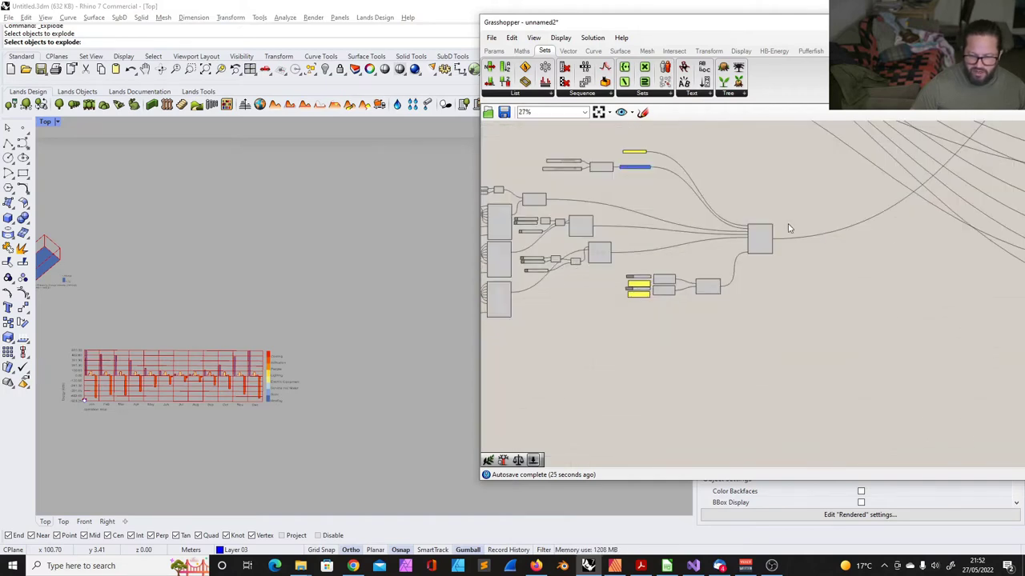
scroll(787, 229, "up", 5)
left_click(735, 248)
scroll(742, 230, "up", 4)
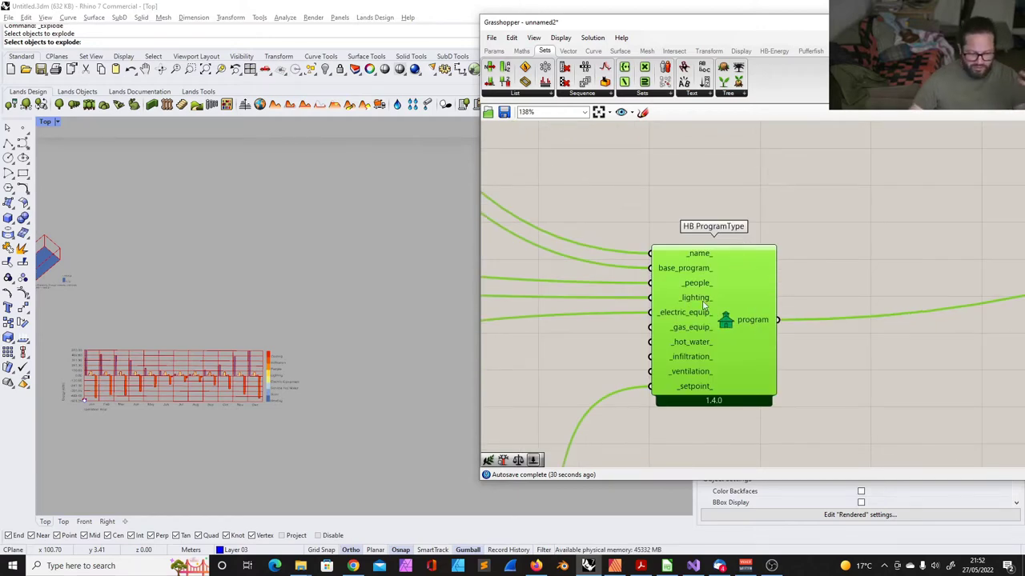
scroll(724, 297, "down", 5)
scroll(504, 171, "up", 1)
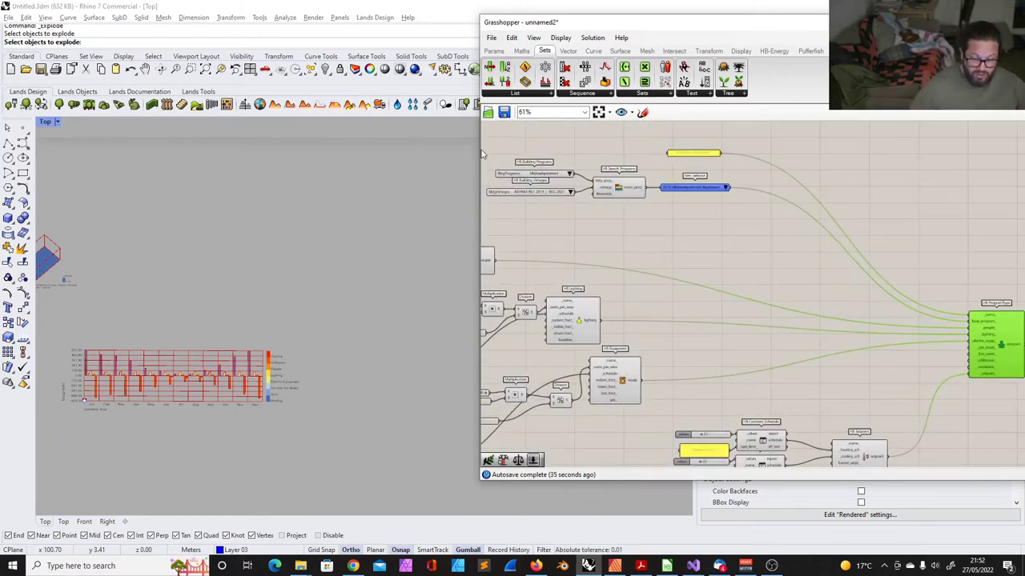
- Move the building program search components, item selector and name panel together slightly down and toward HB ProgramType
left_click_drag(483, 151, 754, 228)
left_click_drag(704, 196, 722, 215)
left_click(723, 215)
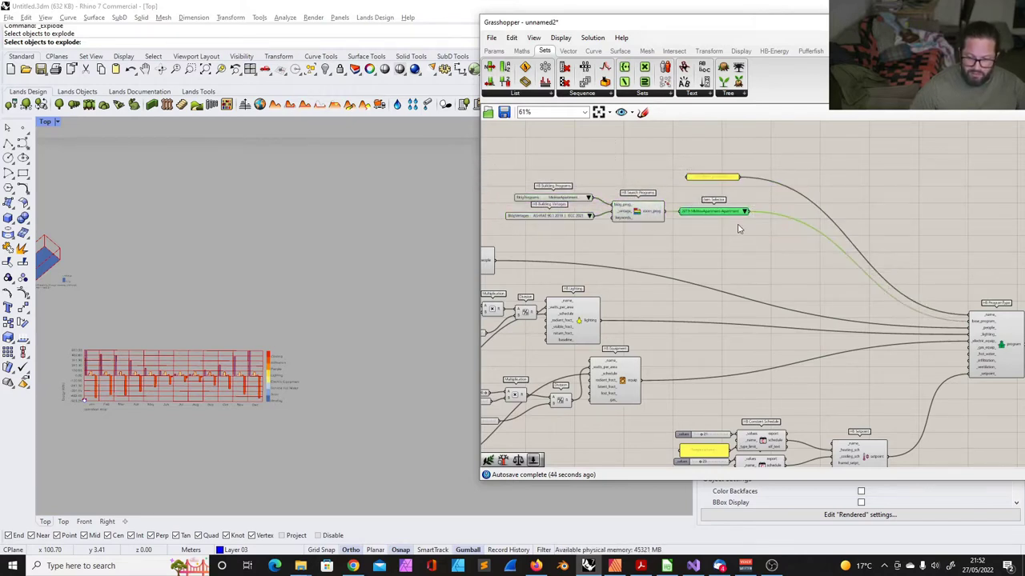
- Read the input descriptions of HB ProgramType, including _ventilation_, and relate them to the base program chosen in the item selector
scroll(704, 207, "down", 2)
scroll(875, 292, "up", 3)
mouse_move(875, 292)
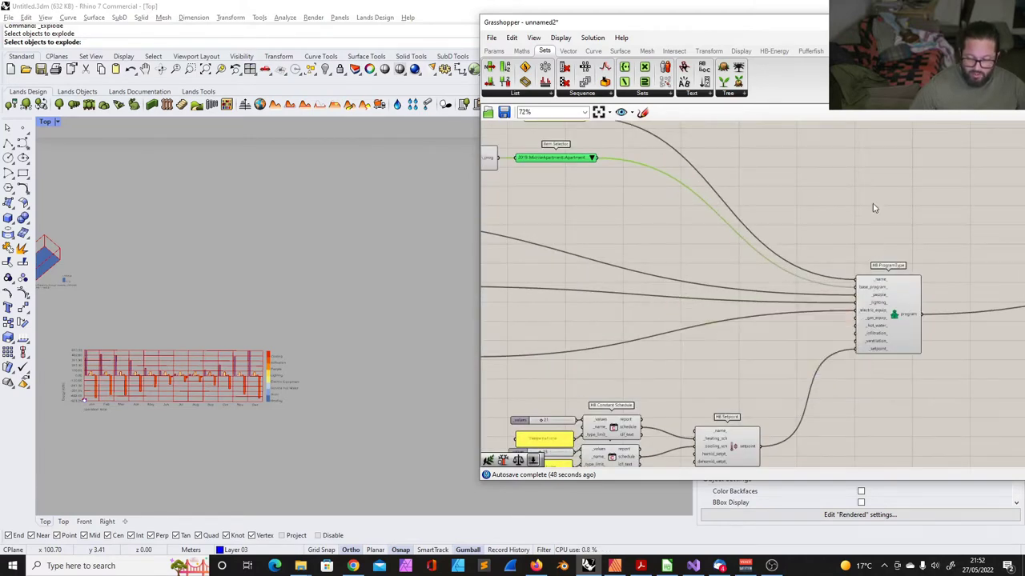
left_click(903, 291)
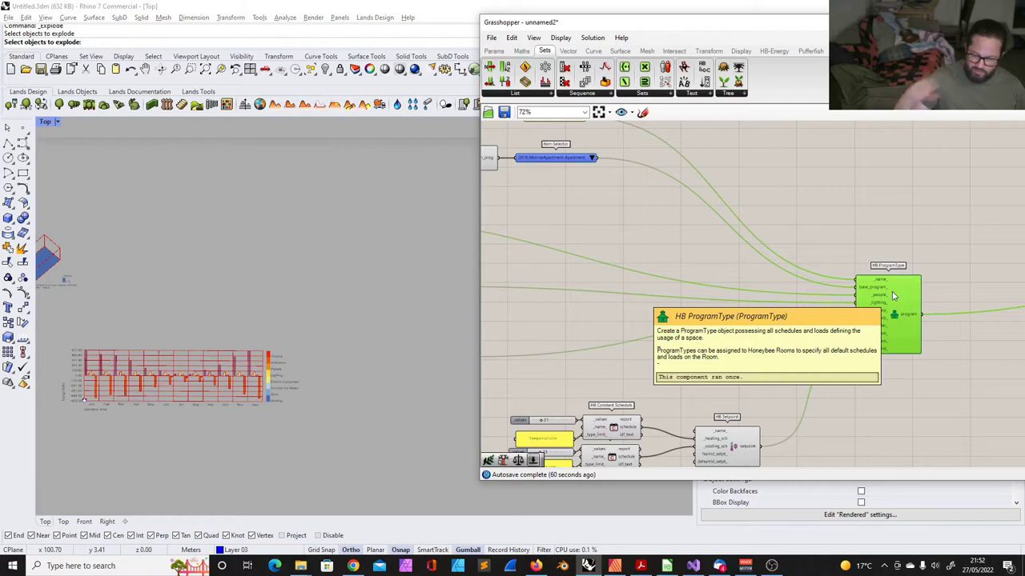
left_click(886, 193)
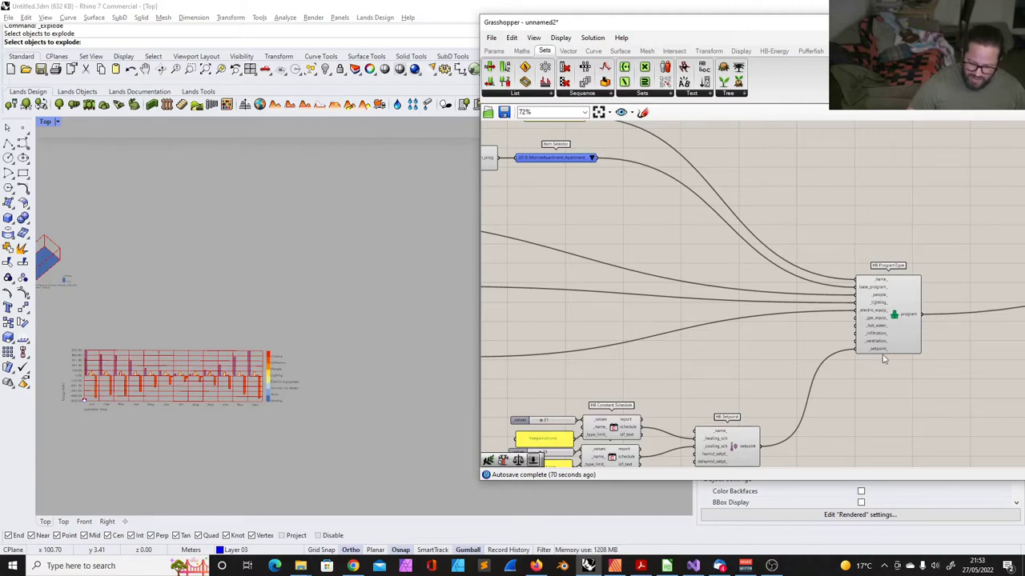
mouse_move(878, 346)
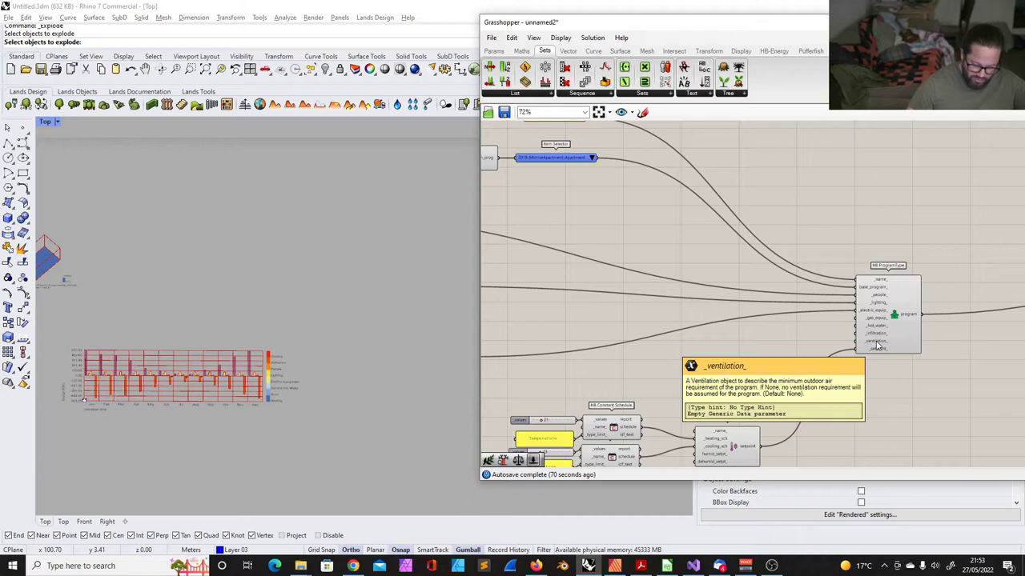
left_click(564, 159)
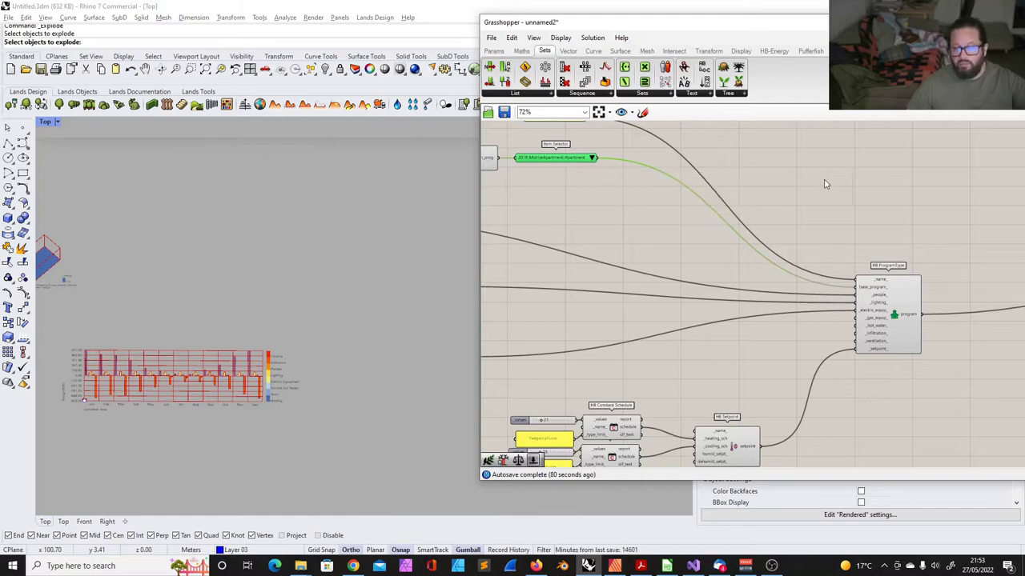
left_click(862, 251)
scroll(865, 272, "up", 4)
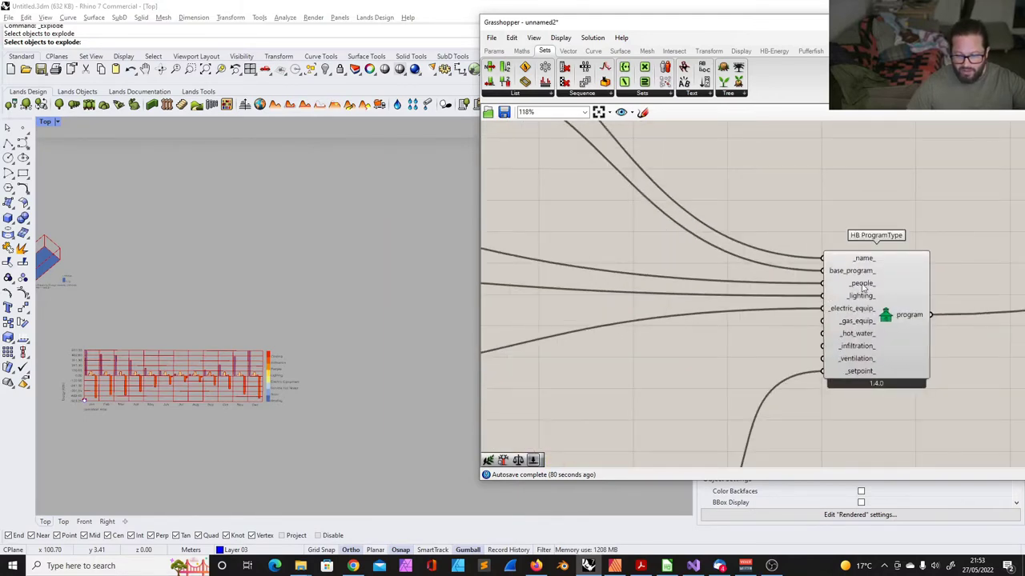
mouse_move(864, 290)
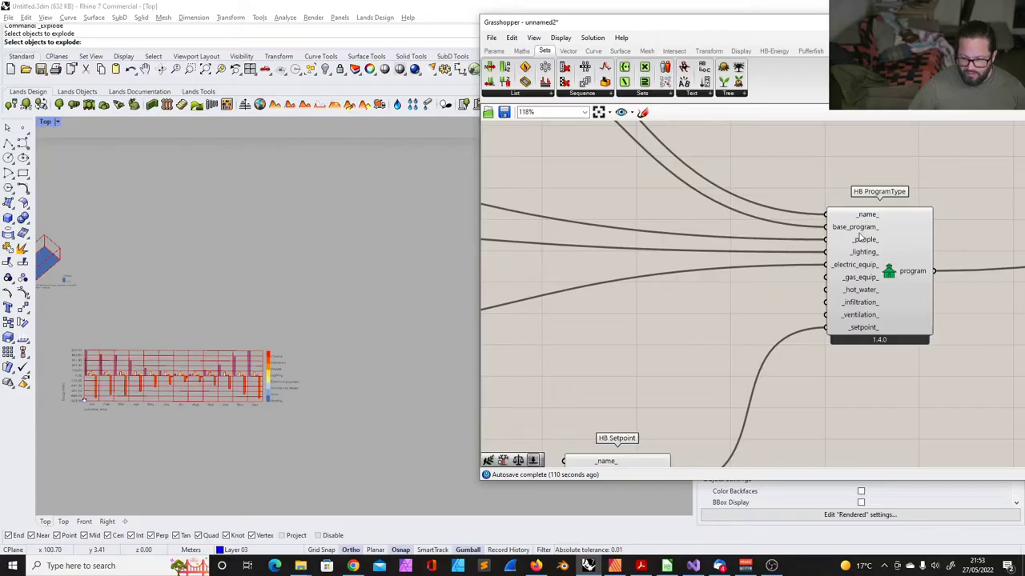
- Move the base program item selector and the name panel slightly closer to HB ProgramType
scroll(594, 170, "down", 4)
scroll(594, 171, "up", 3)
left_click_drag(591, 149, 724, 206)
left_click_drag(668, 182, 667, 177)
scroll(665, 187, "down", 1)
right_click_drag(665, 187, 641, 198)
left_click_drag(640, 147, 683, 152)
- Inspect the wire from the base program selector and the other connections entering HB ProgramType
left_click(942, 272)
scroll(897, 271, "down", 1)
scroll(1010, 345, "up", 2)
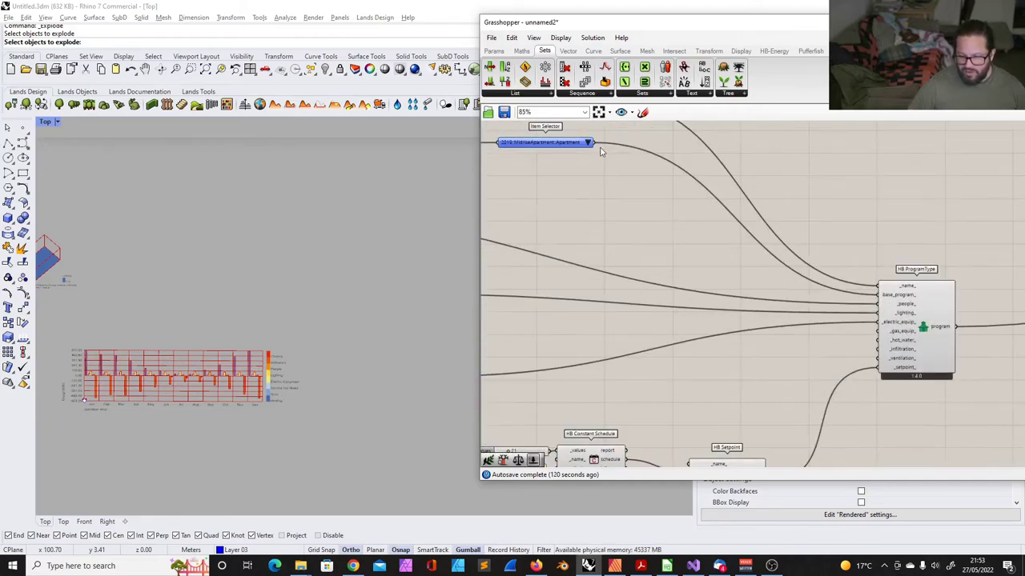
scroll(847, 240, "down", 3)
scroll(860, 254, "up", 2)
left_click(897, 303)
scroll(902, 292, "up", 3)
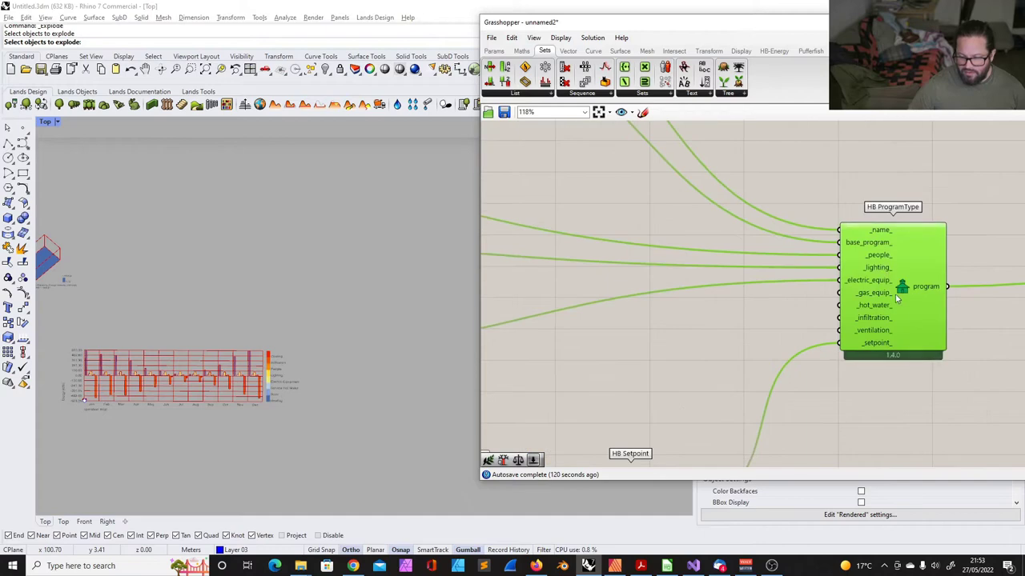
- Move the two constant schedules with their sliders and Temperature panels closer to HB Setpoint
left_click_drag(548, 350, 687, 445)
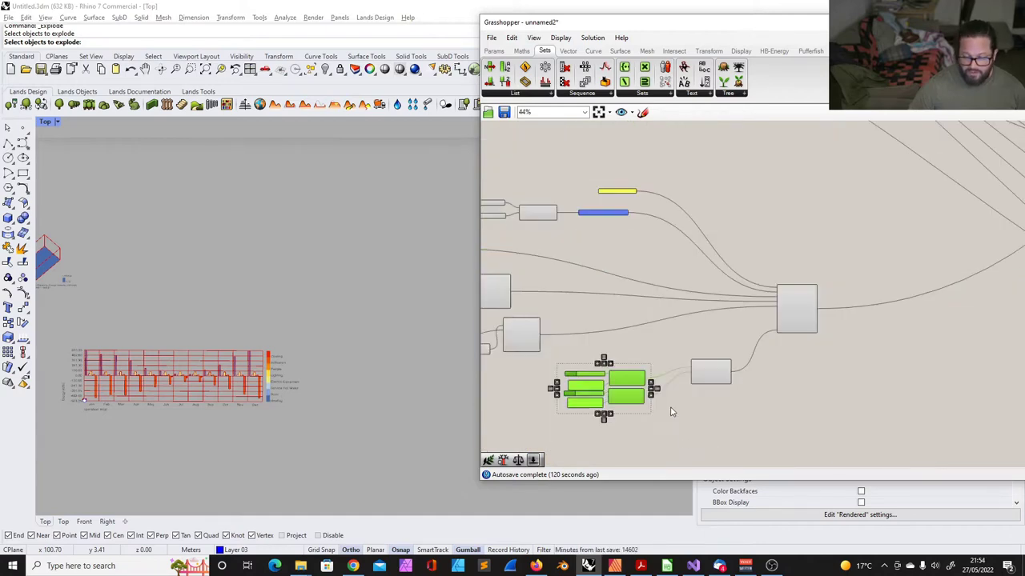
left_click_drag(629, 380, 653, 364)
scroll(603, 211, "up", 4)
left_click(604, 213)
- Trace the people, lighting and equipment inputs of HB ProgramType back to their load components, sliders and weekly schedules
scroll(604, 212, "down", 3)
scroll(816, 332, "up", 3)
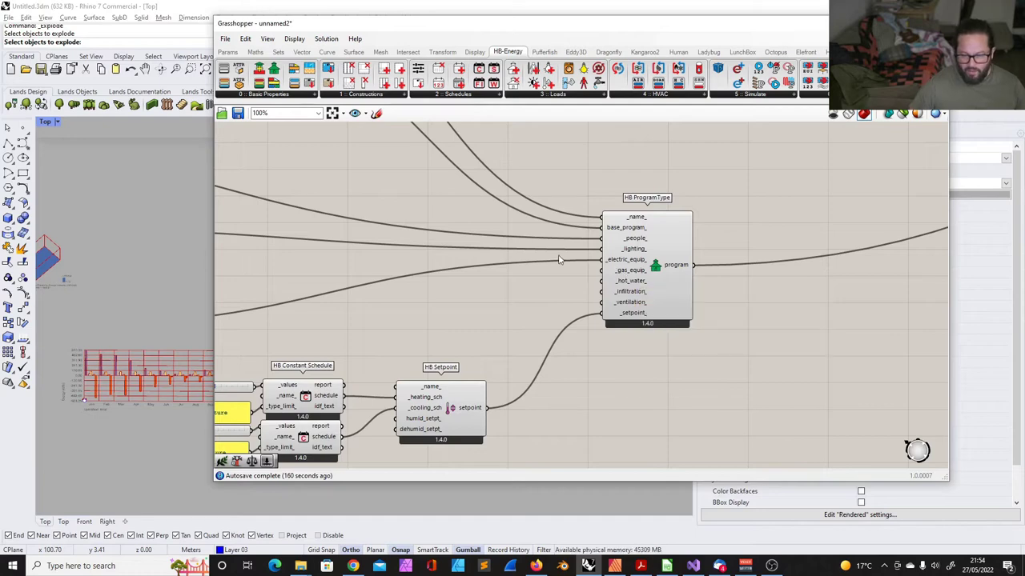
scroll(559, 258, "down", 5)
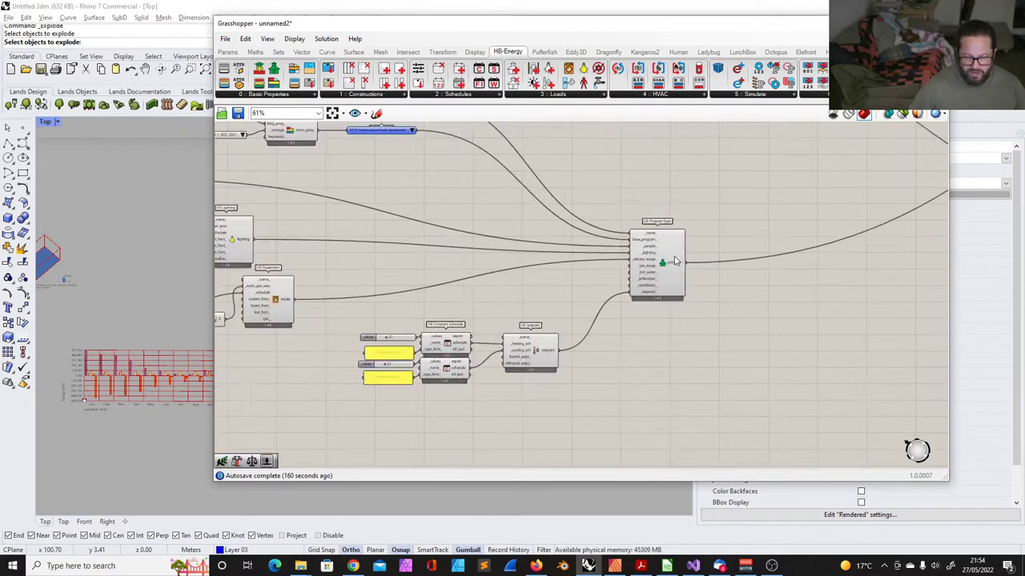
scroll(293, 190, "up", 3)
scroll(311, 176, "down", 1)
left_click_drag(296, 169, 585, 417)
scroll(406, 193, "up", 2)
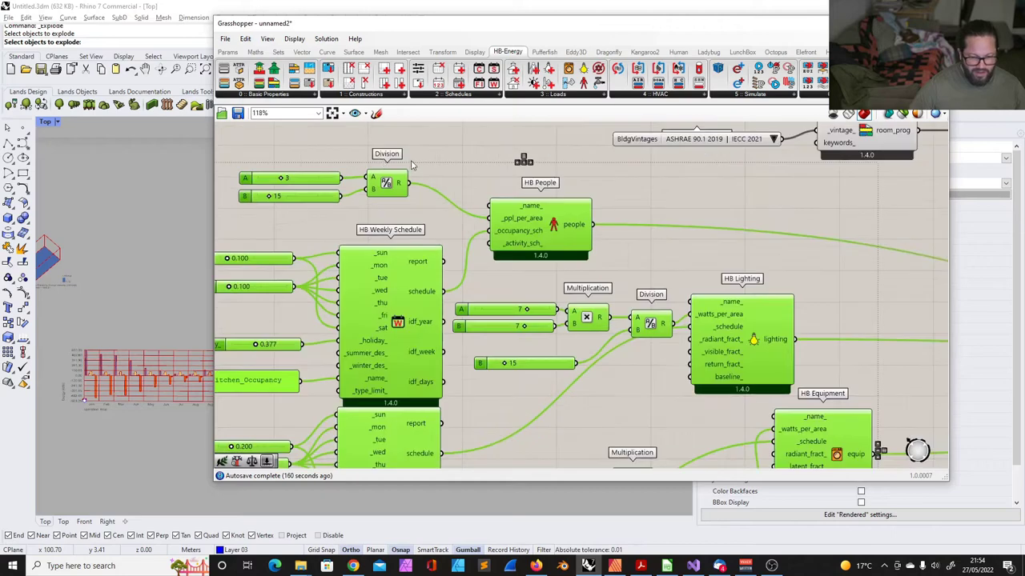
- Nudge the Kitchen_Occupancy weekly schedule together with its sliders and name panel slightly up and away from HB People
scroll(410, 165, "up", 1)
left_click(253, 141)
scroll(340, 208, "up", 1)
left_click_drag(253, 140, 524, 324)
left_click_drag(478, 220, 471, 215)
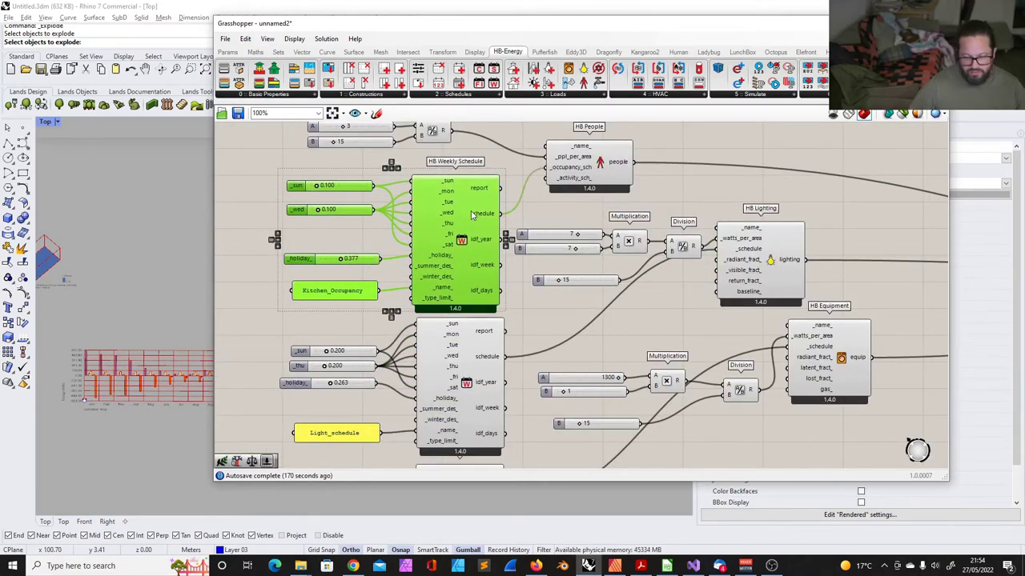
- Move HB Lighting away from its Division component so it lines up with HB Equipment
scroll(465, 215, "down", 1)
scroll(608, 240, "up", 2)
right_click_drag(762, 243, 643, 238)
left_click_drag(602, 243, 645, 244)
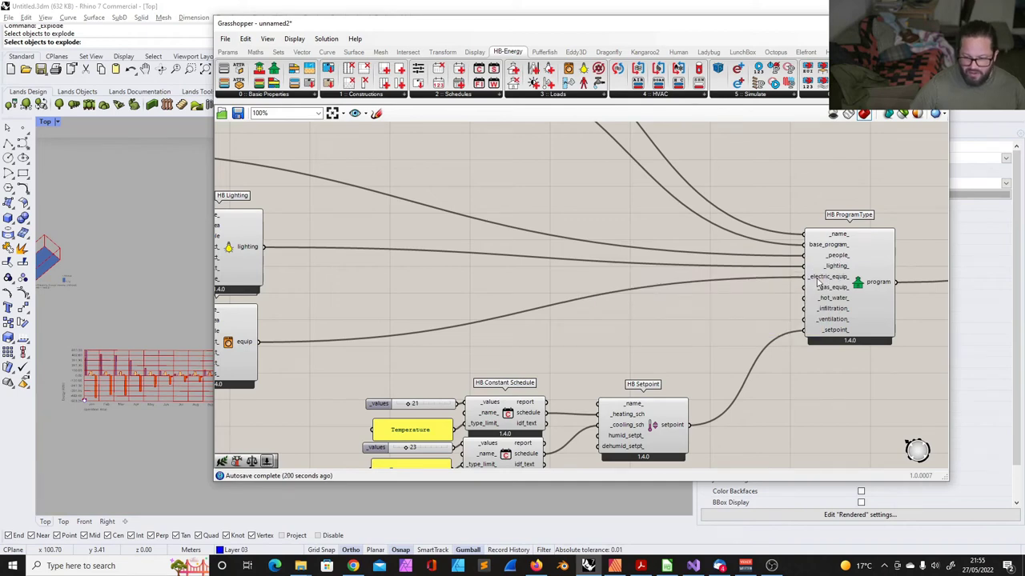
- Examine the HB Equipment component, the _gas_equip_ input of HB ProgramType and the available load components
scroll(635, 295, "down", 5)
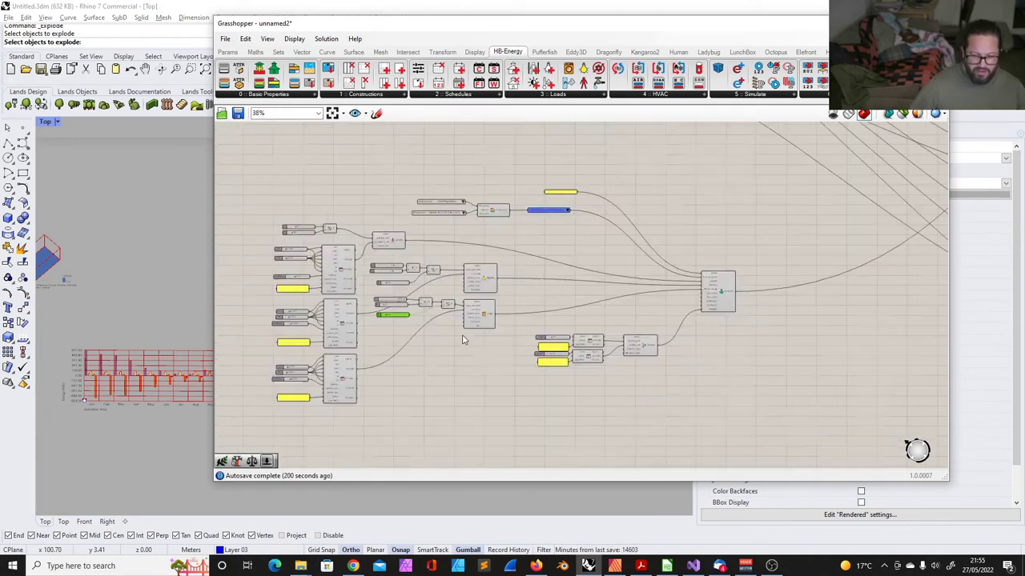
scroll(464, 340, "up", 5)
left_click(514, 282)
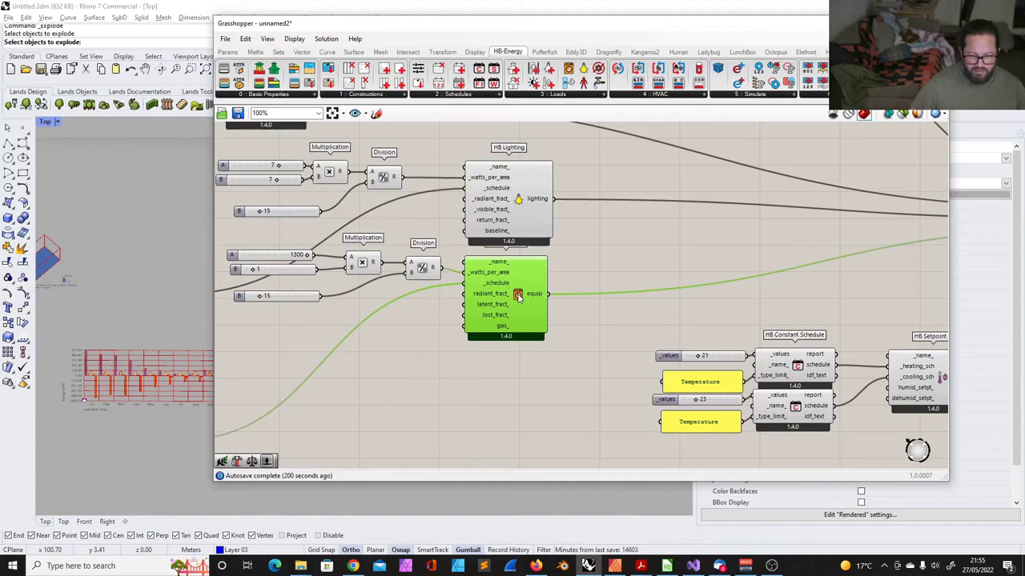
scroll(521, 285, "down", 3)
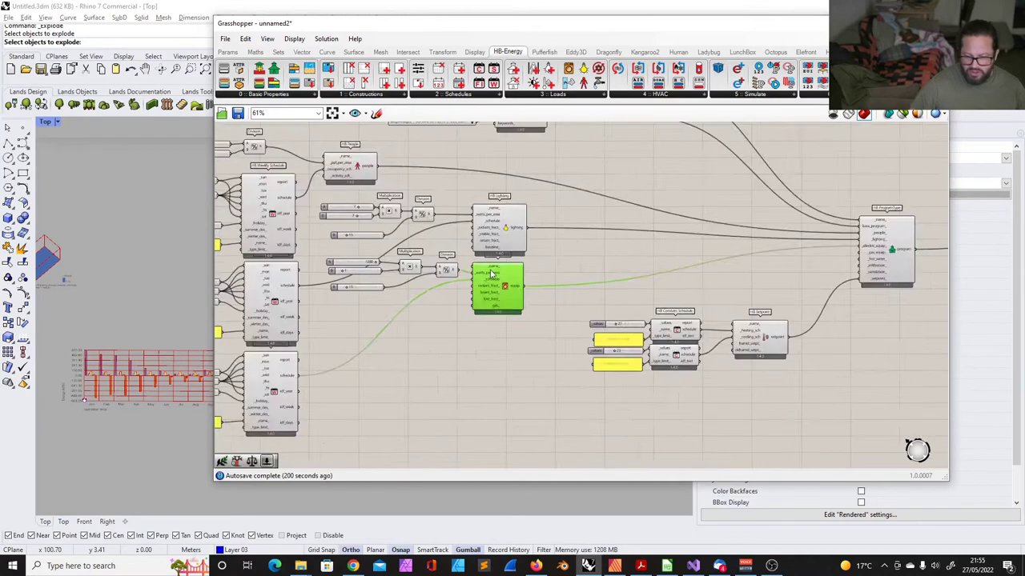
scroll(698, 248, "up", 3)
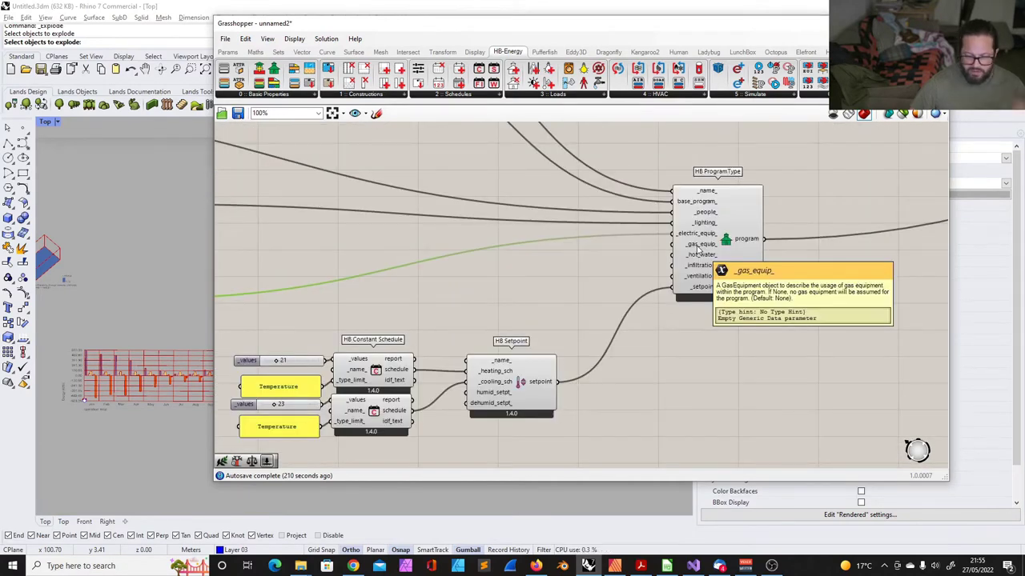
left_click(570, 96)
scroll(592, 442, "up", 2)
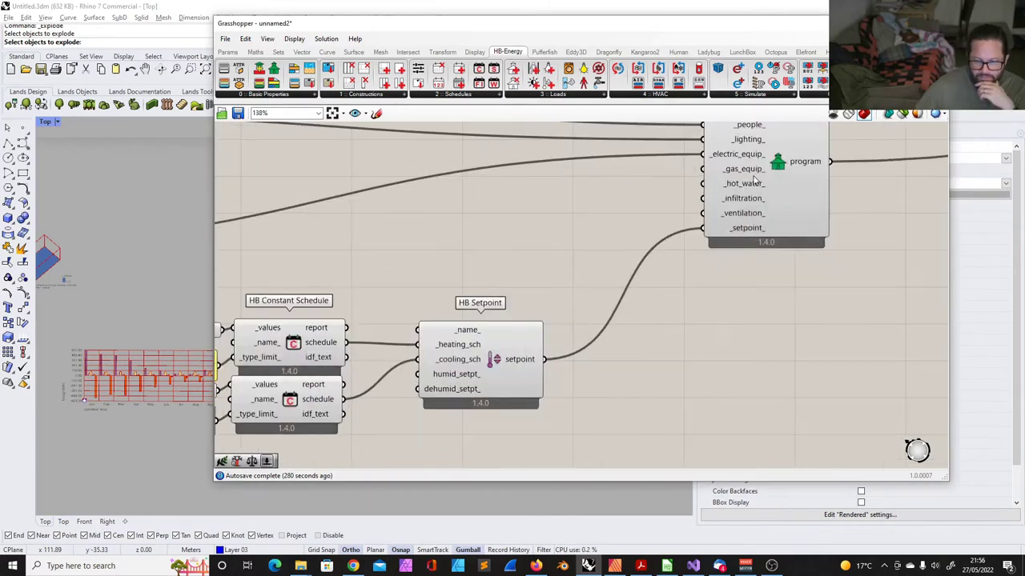
scroll(695, 180, "down", 6)
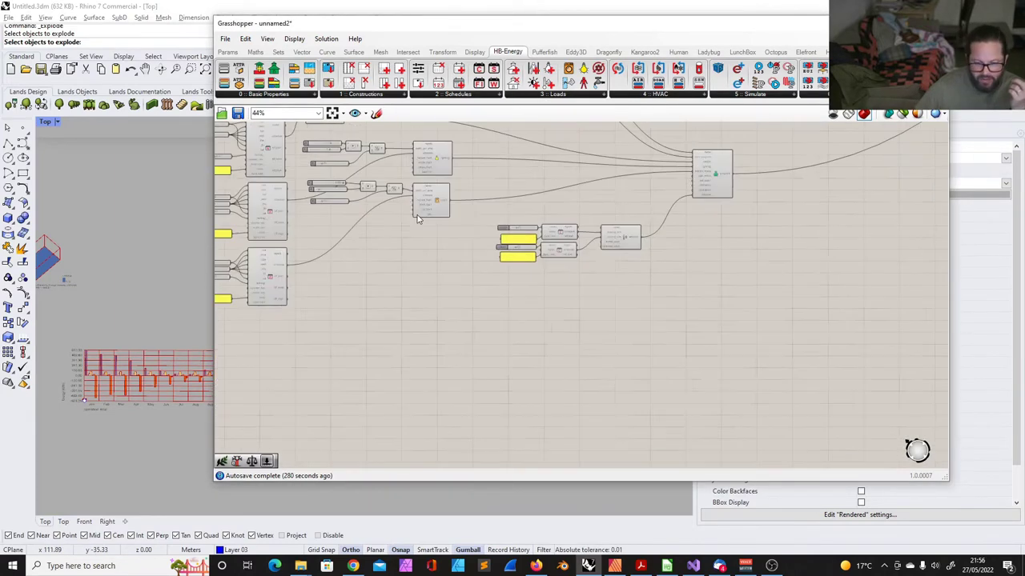
scroll(440, 198, "up", 7)
scroll(456, 194, "down", 5)
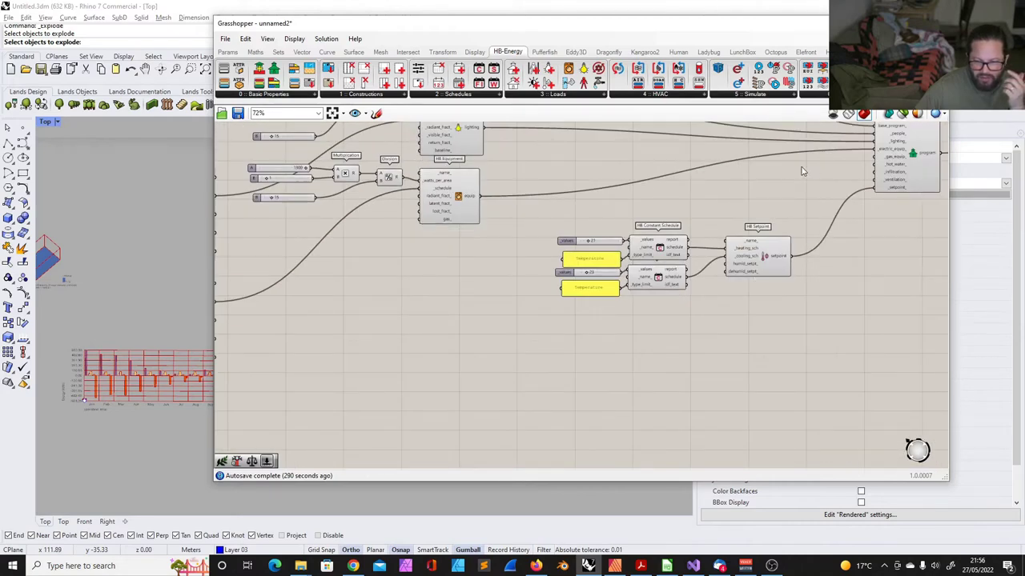
- Duplicate HB Equipment with its sliders, Multiplication, Division and weekly schedule, and place the copy below the originals
left_click(465, 185)
scroll(465, 185, "down", 2)
left_click_drag(344, 166, 516, 234)
left_click_drag(332, 255, 234, 333, "shift")
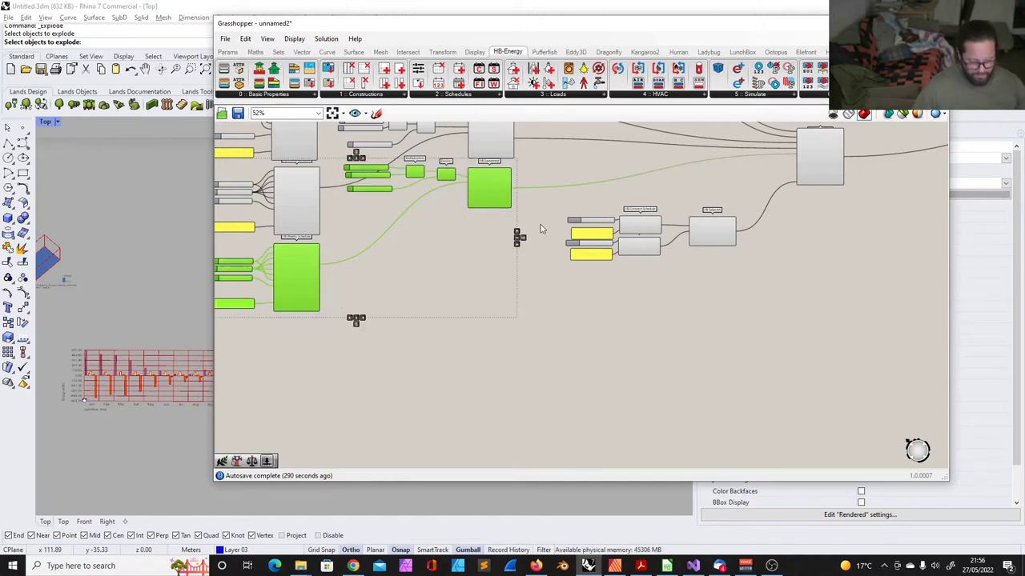
key("ctrl+v")
left_click_drag(485, 184, 494, 272)
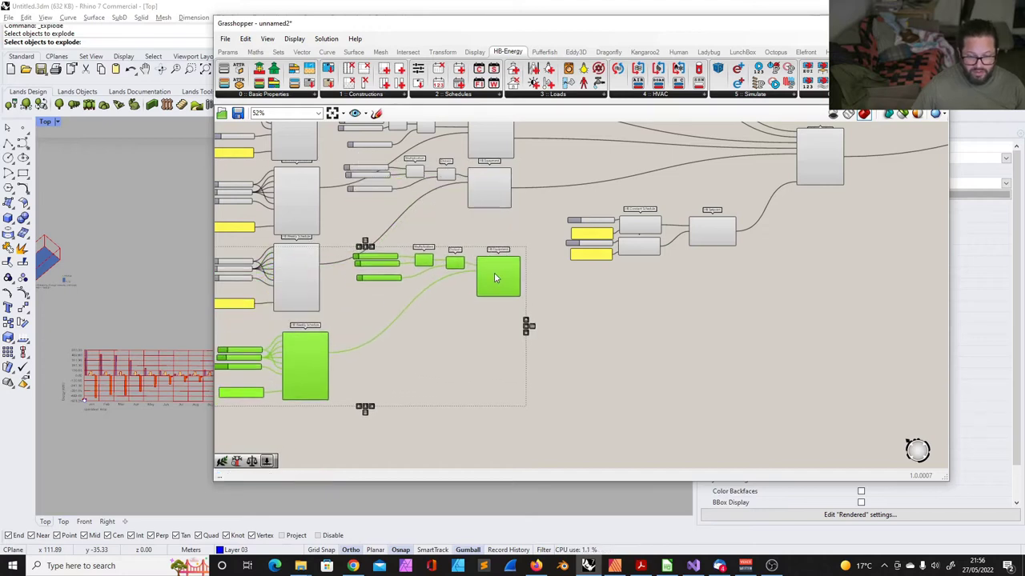
- Move the constant schedule and setpoint group farther below HB ProgramType, clear of the duplicated equipment group
left_click(613, 270)
left_click_drag(558, 204, 854, 405)
left_click_drag(545, 241, 397, 318)
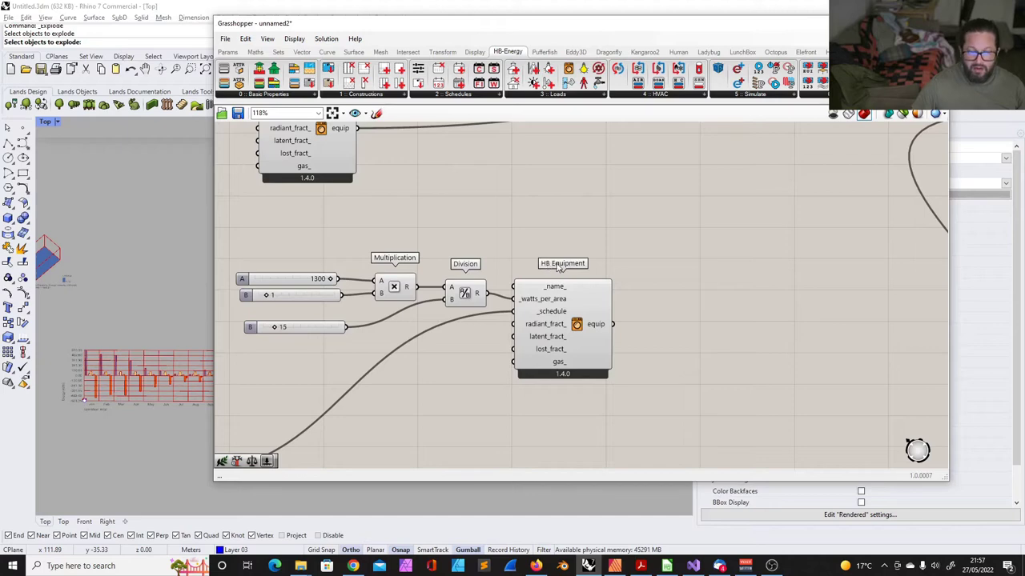
- Add a Boolean Toggle set to True and connect it to the gas_ input of the duplicated HB Equipment
scroll(558, 268, "up", 3)
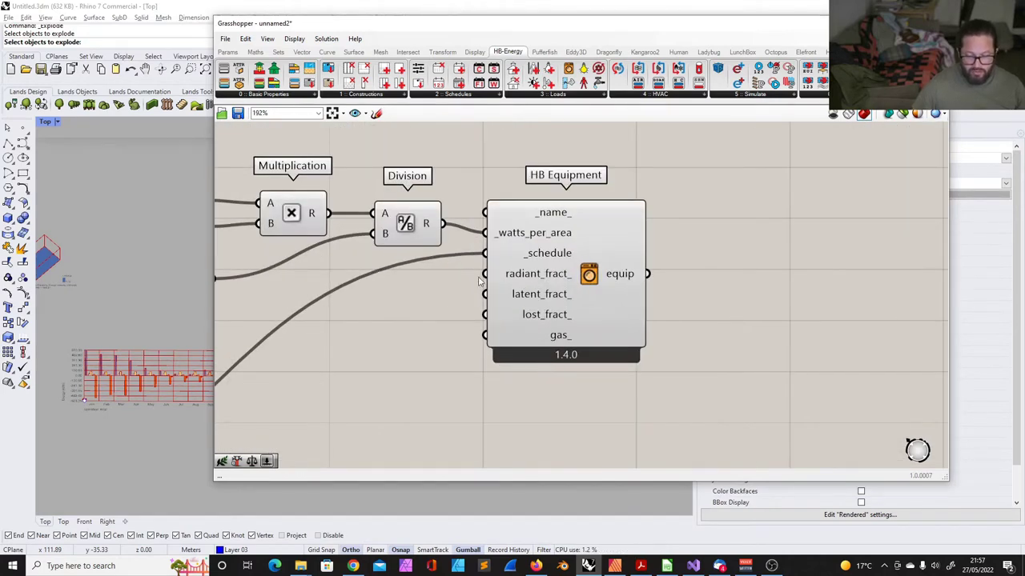
double_click(752, 274)
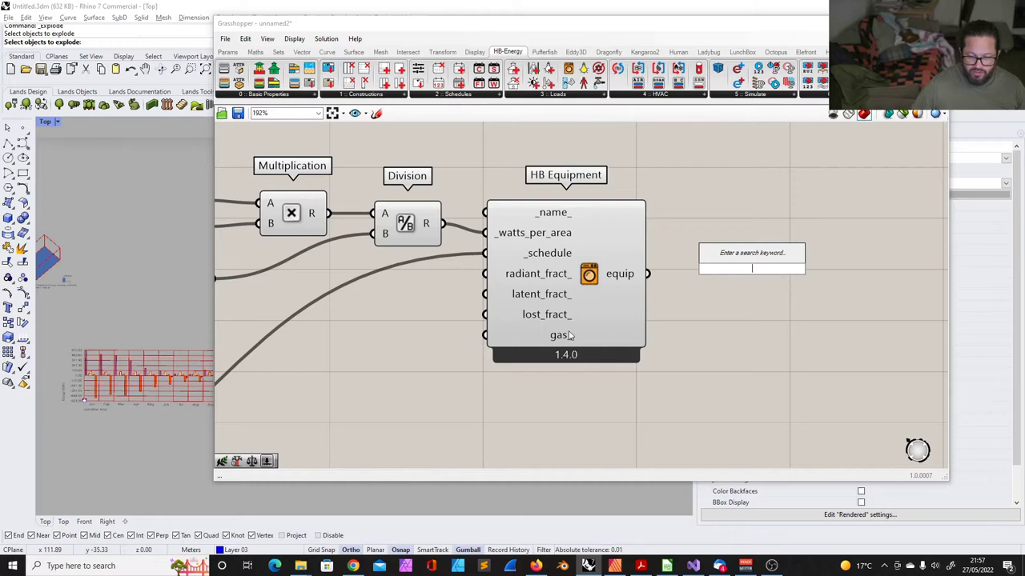
type("tr")
key("BackSpace")
key("BackSpace")
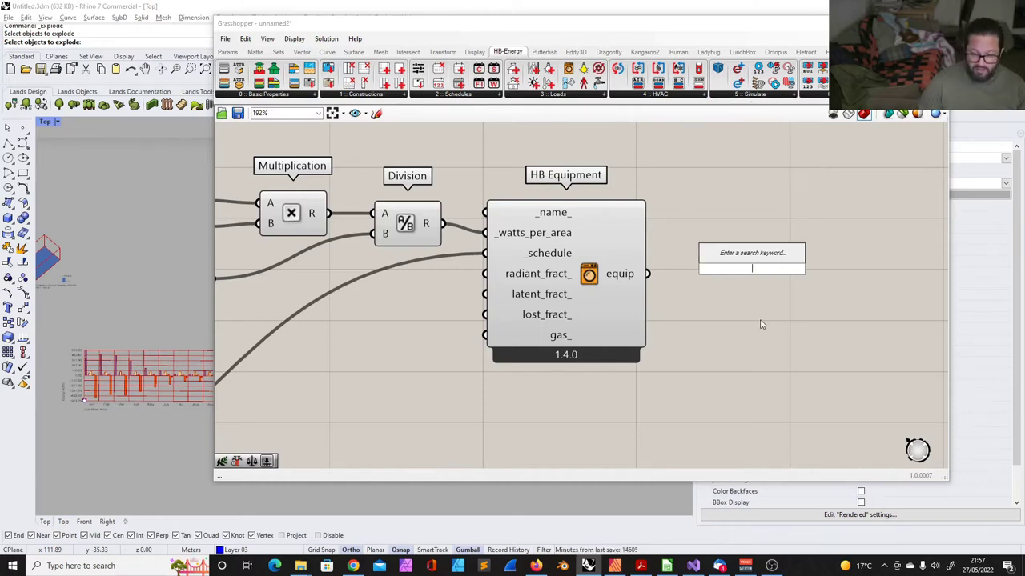
type("b")
key("BackSpace")
type("bool")
key("Return")
left_click_drag(725, 275, 362, 376)
left_click(408, 374)
left_click_drag(445, 374, 483, 335)
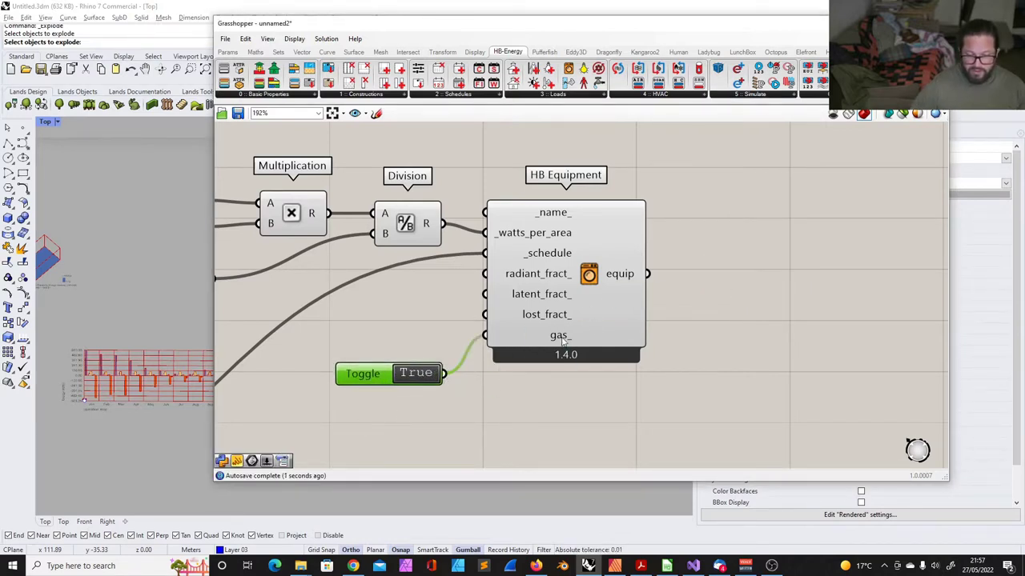
- Review the duplicated gas equipment chain, including its wattage inputs, toggle and schedule connection
scroll(480, 236, "down", 3)
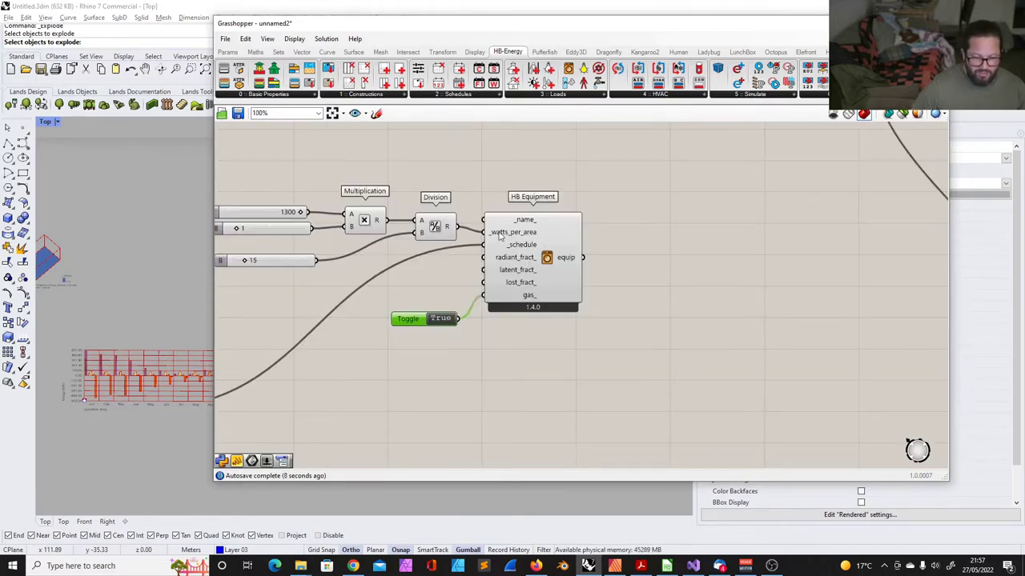
scroll(498, 233, "down", 5)
left_click_drag(378, 211, 573, 298)
scroll(465, 224, "up", 7)
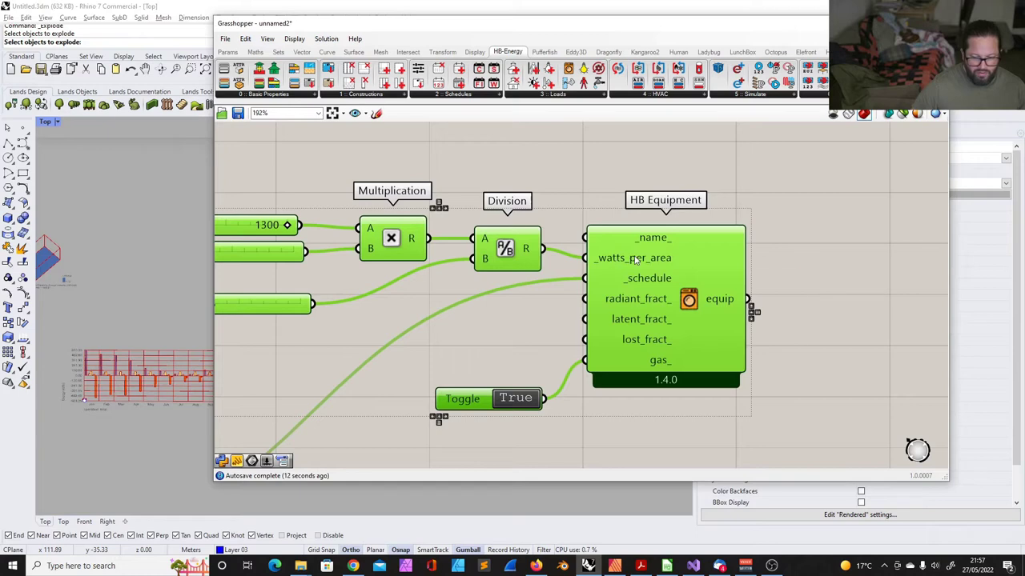
scroll(389, 212, "down", 5)
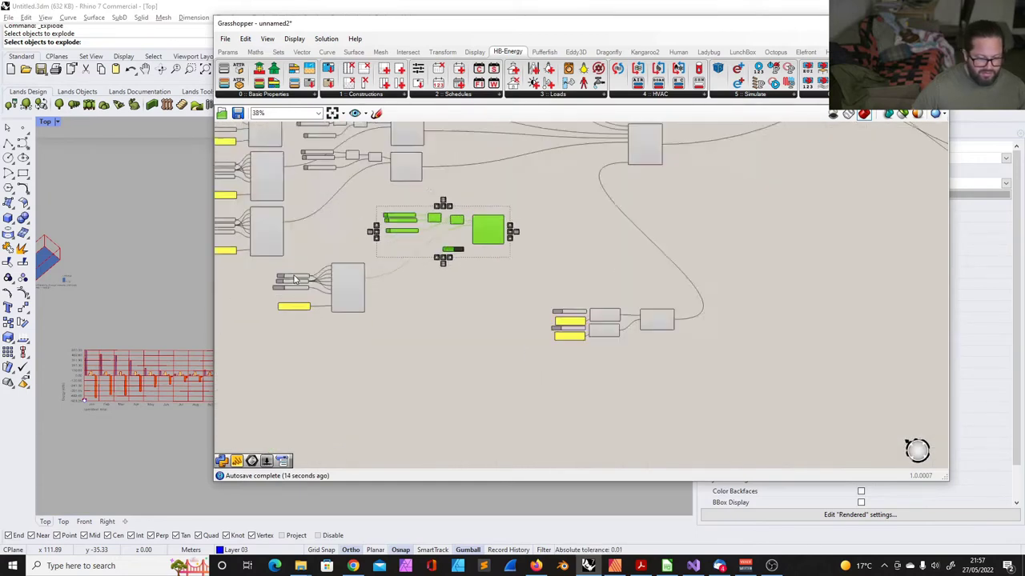
- Delete the duplicated equipment group, including its Dishwasher weekly schedule, sliders, math components and toggle
scroll(288, 276, "up", 3)
left_click_drag(268, 246, 570, 390)
left_click_drag(516, 239, 415, 432, "shift")
scroll(366, 433, "up", 1)
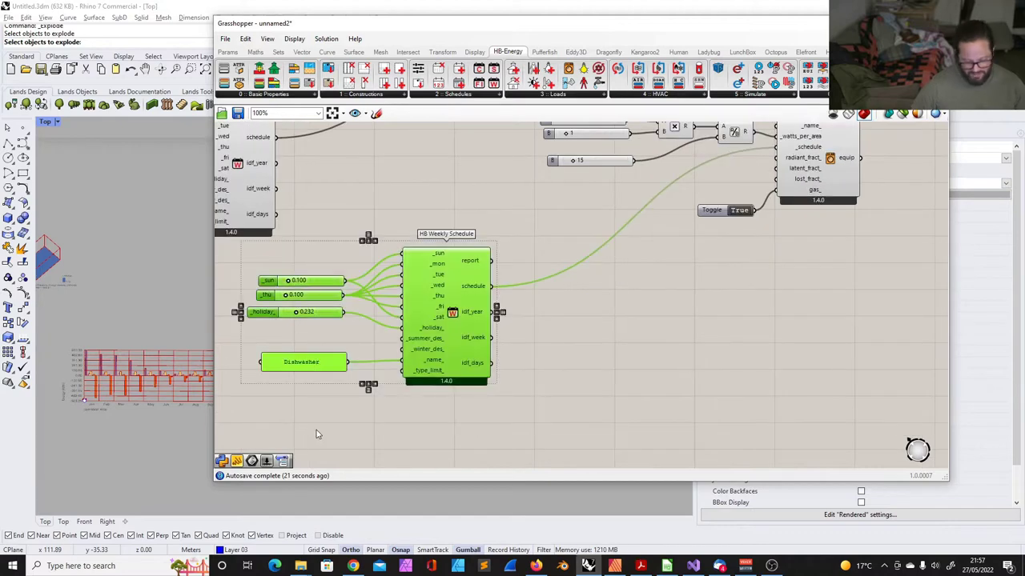
key("Delete")
right_click_drag(879, 181, 609, 310)
scroll(609, 309, "down", 1)
left_click_drag(633, 251, 330, 403)
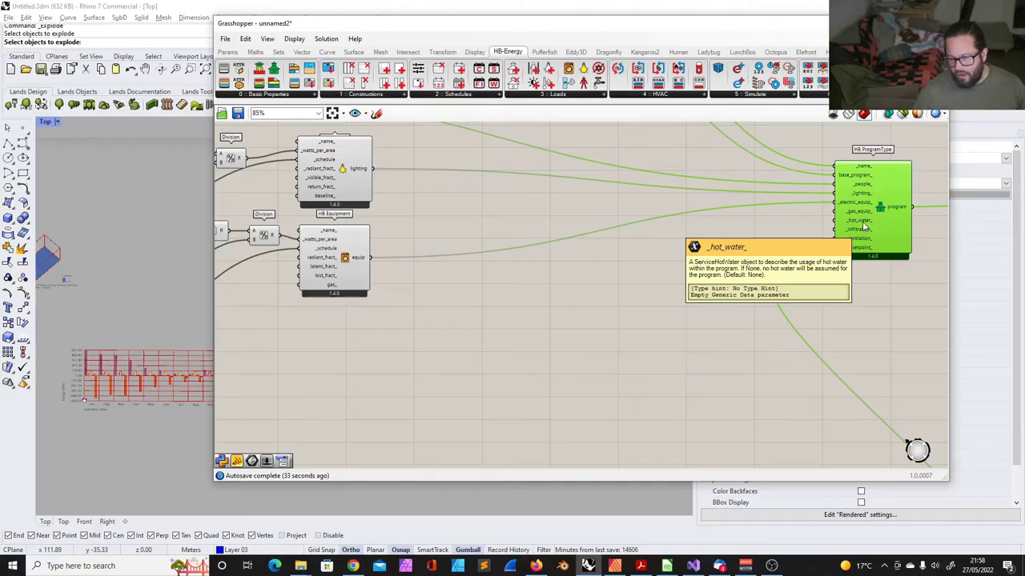
- Add an HB Service Hot Water component beside HB ProgramType and try to connect it to the _hot_water_ input
left_click(699, 264)
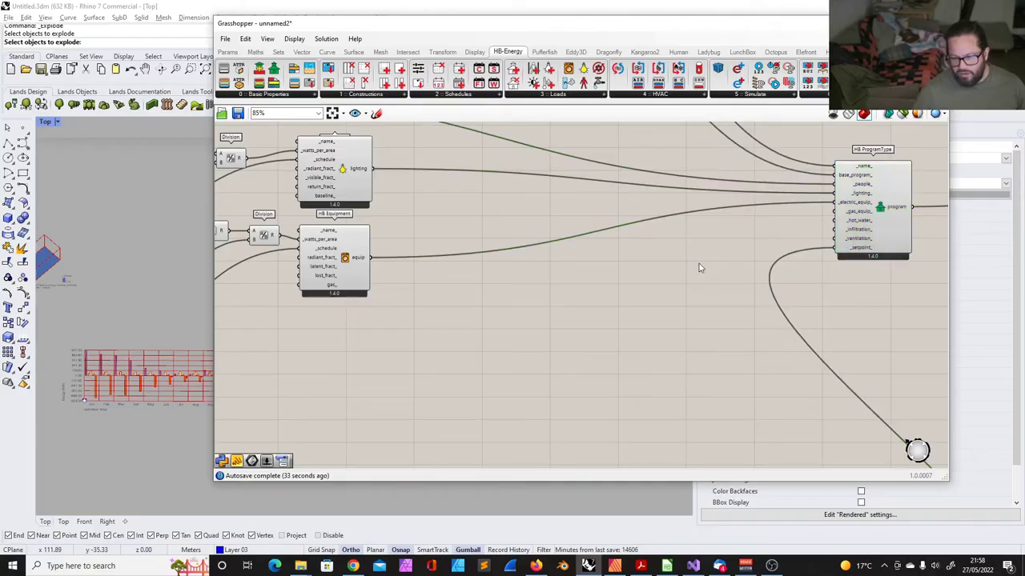
left_click(565, 94)
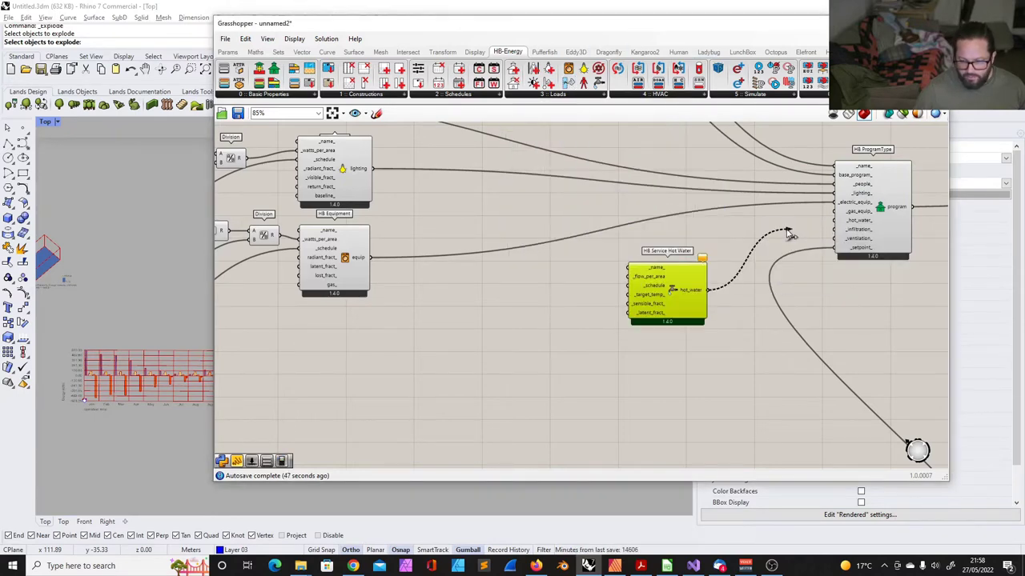
left_click_drag(791, 236, 850, 217)
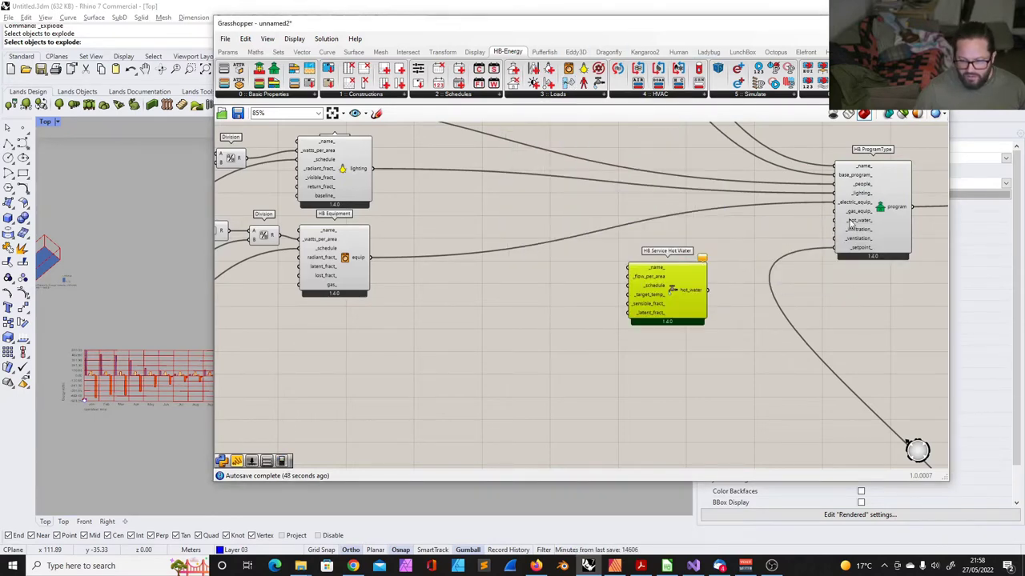
left_click_drag(685, 281, 695, 259)
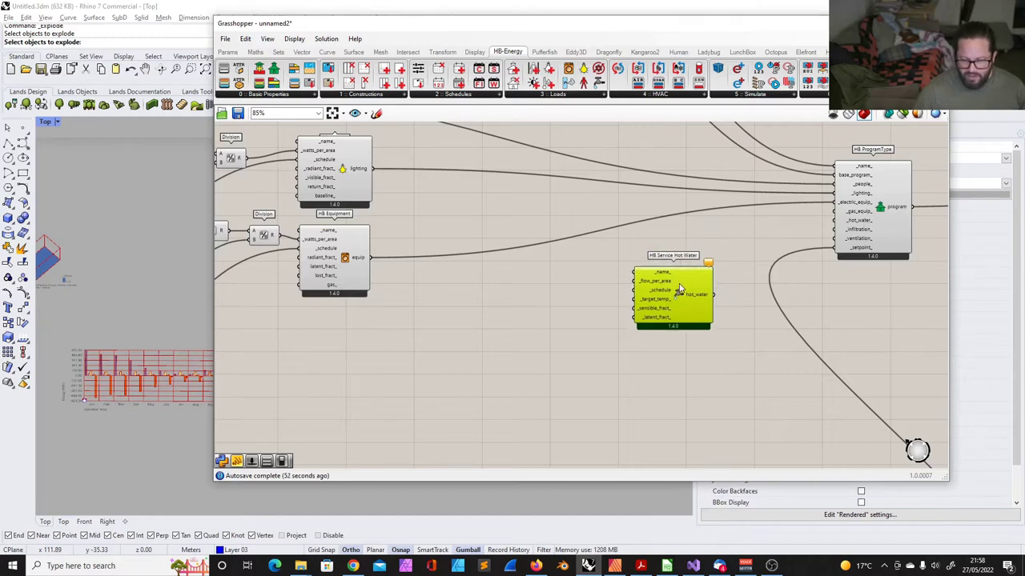
- Examine the HB Service Hot Water inputs and move the component farther from HB ProgramType
scroll(703, 269, "up", 3)
mouse_move(646, 238)
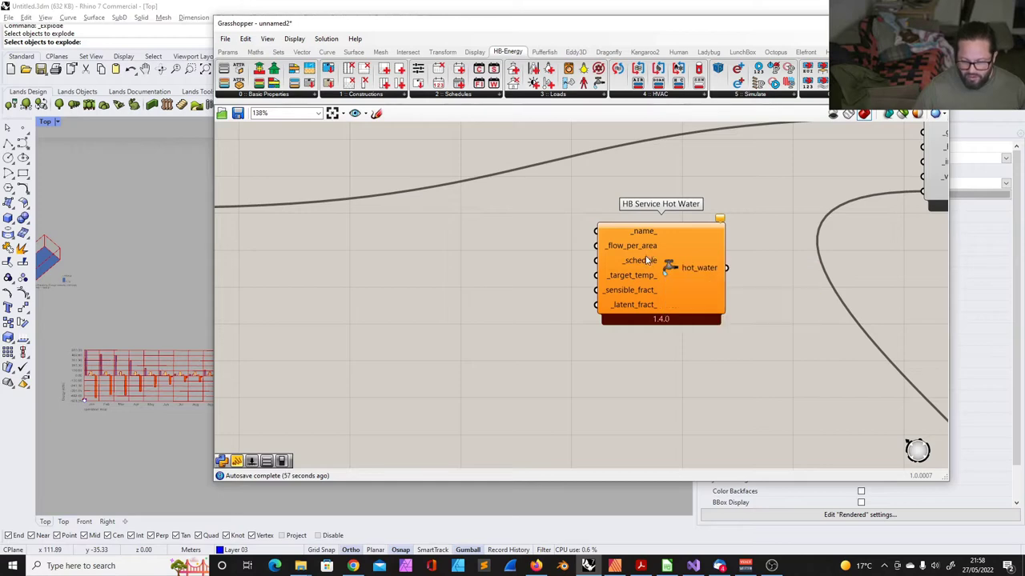
mouse_move(647, 261)
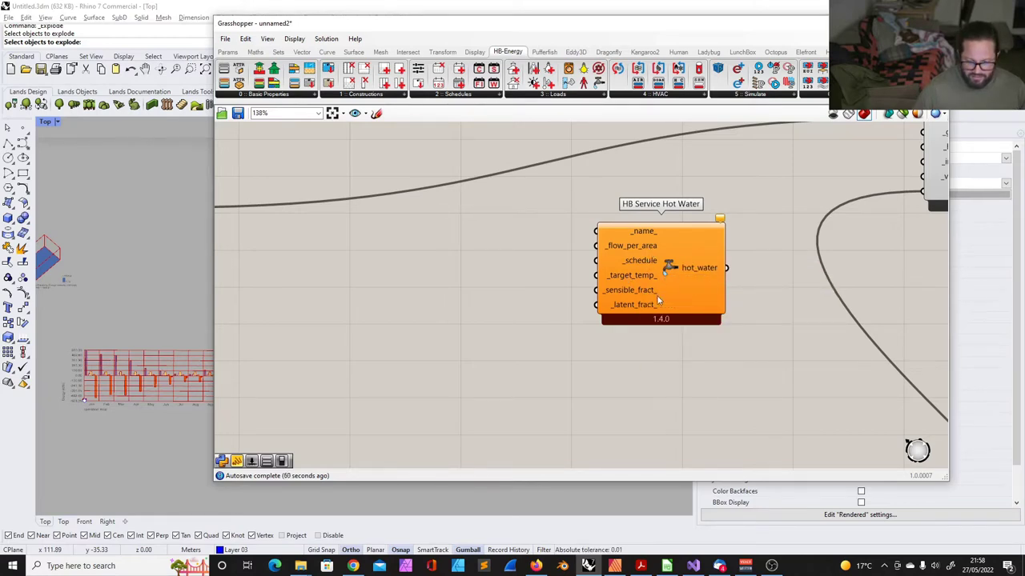
scroll(664, 272, "down", 4)
left_click_drag(680, 269, 629, 272)
scroll(688, 284, "up", 4)
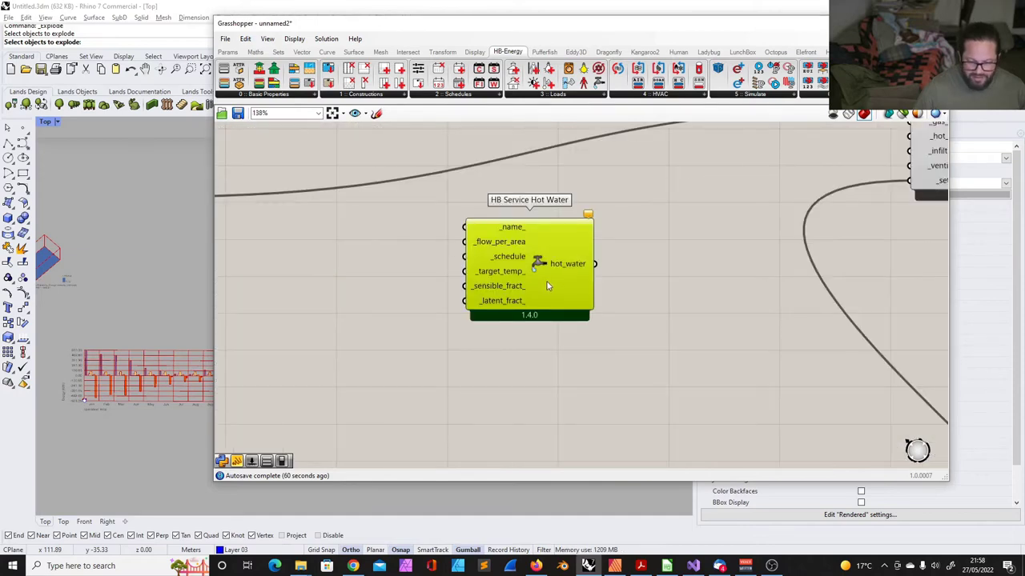
- Examine the base program selector feeding HB ProgramType and the gas_equip and hot_water outputs of the energy results component
scroll(540, 286, "down", 8)
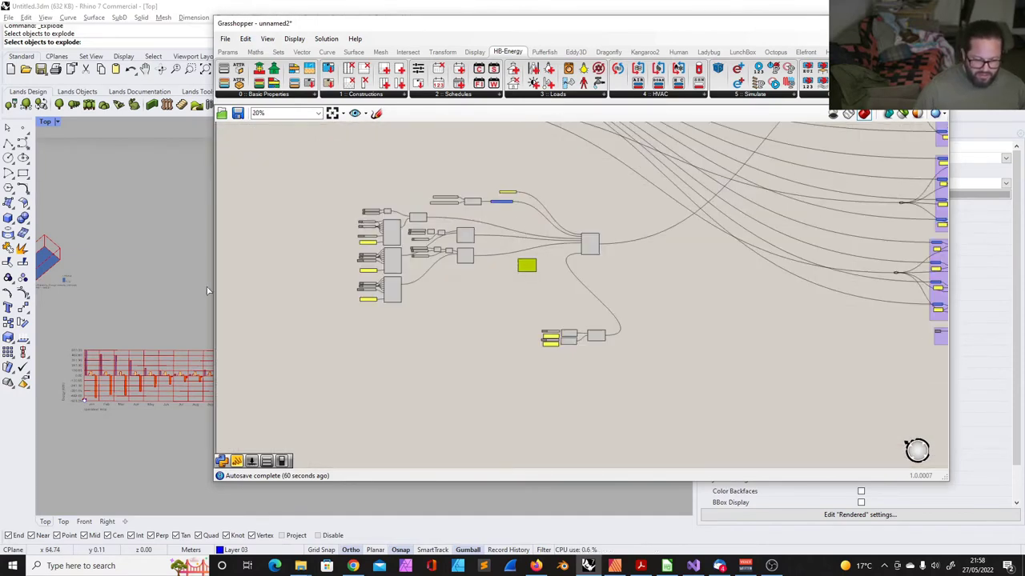
scroll(528, 189, "up", 5)
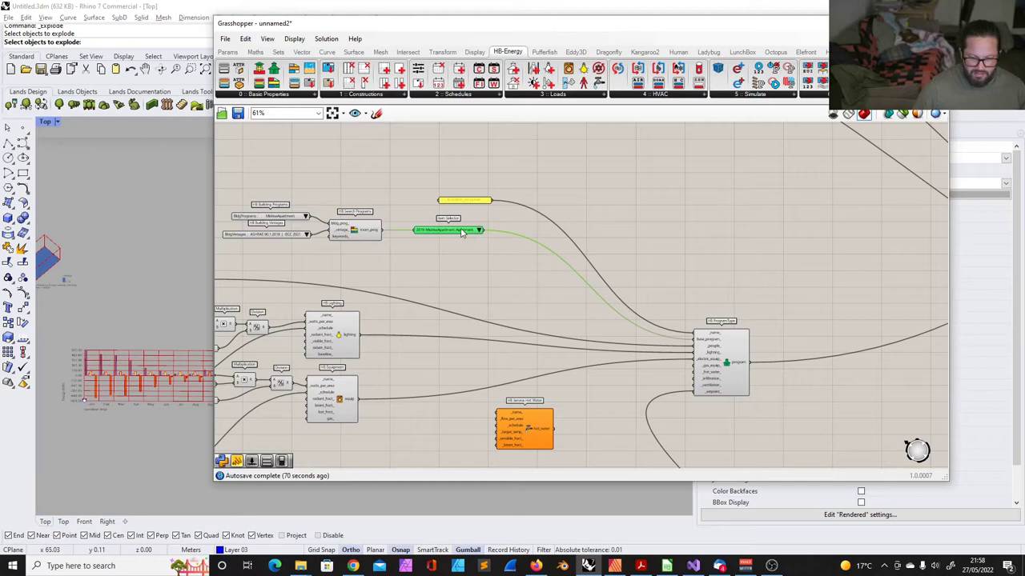
left_click_drag(473, 231, 473, 236)
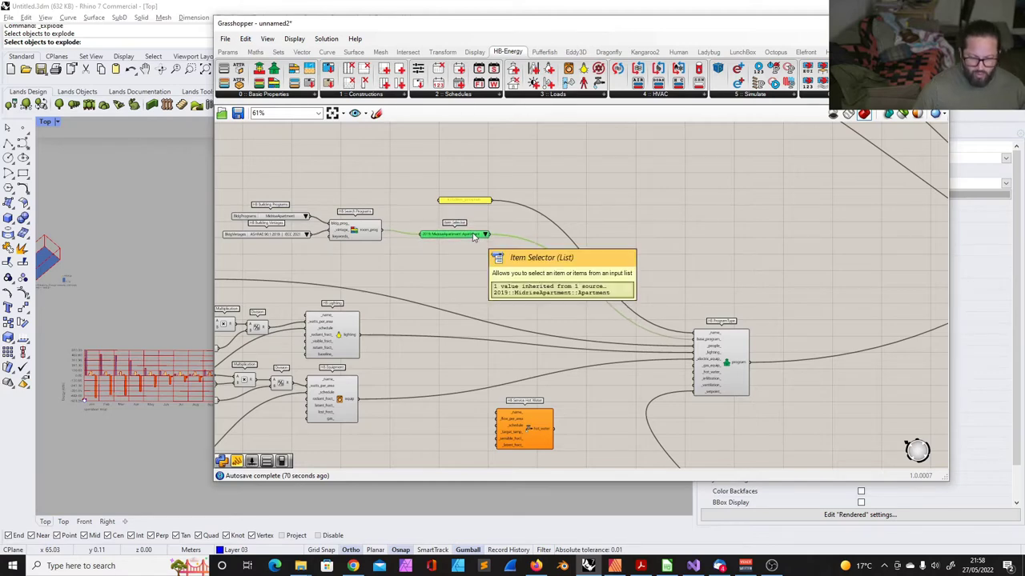
scroll(454, 216, "down", 10)
scroll(732, 205, "up", 8)
scroll(774, 230, "up", 6)
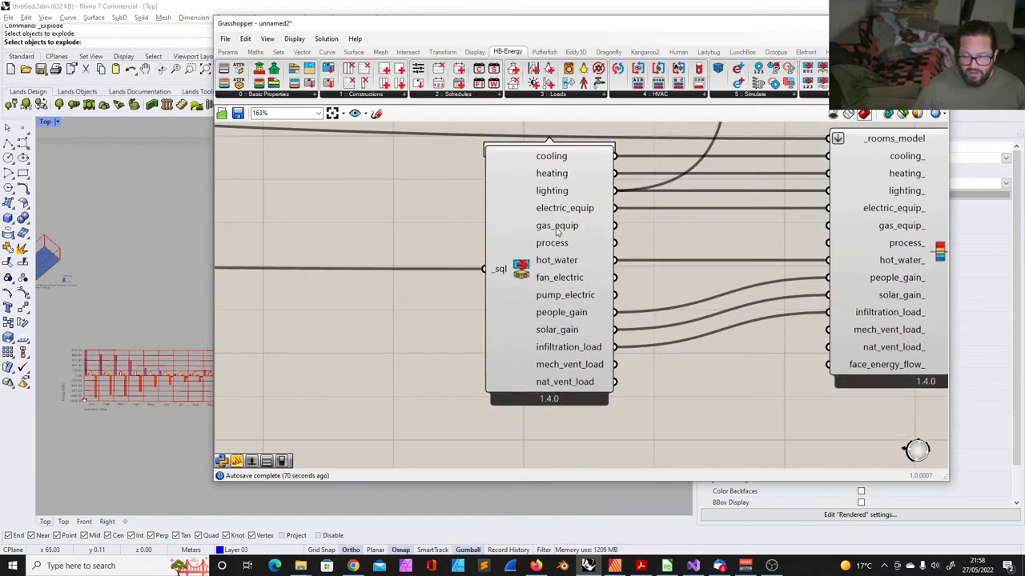
mouse_move(558, 232)
mouse_move(566, 264)
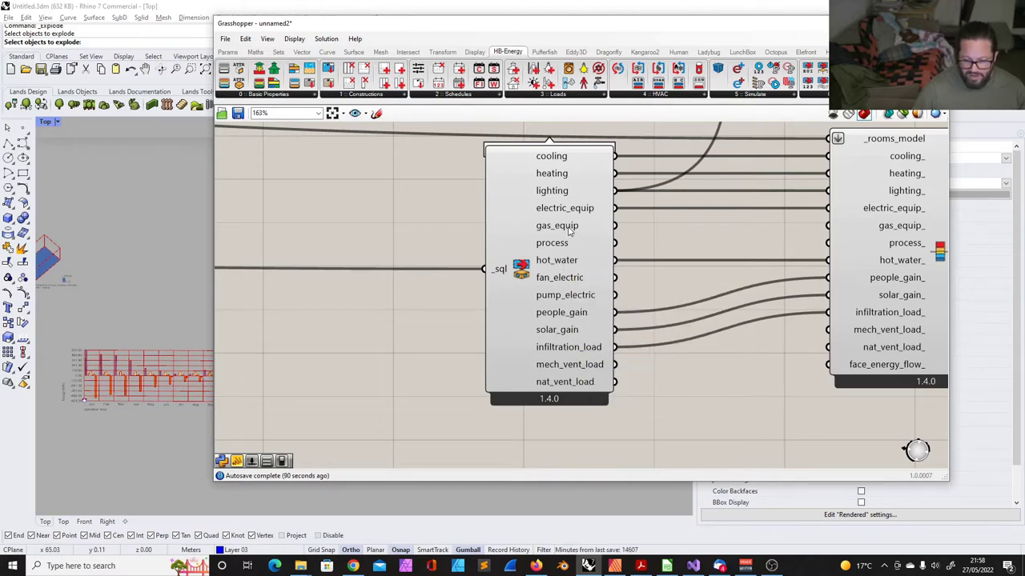
- Delete the unconnected HB Service Hot Water component
scroll(620, 277, "down", 11)
scroll(402, 332, "up", 7)
scroll(429, 269, "up", 3)
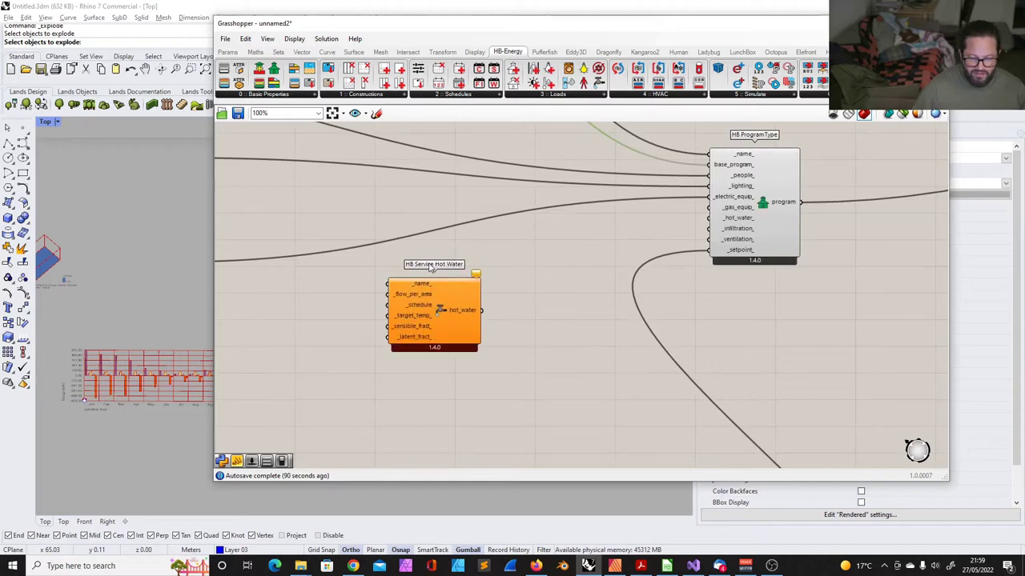
left_click(438, 297)
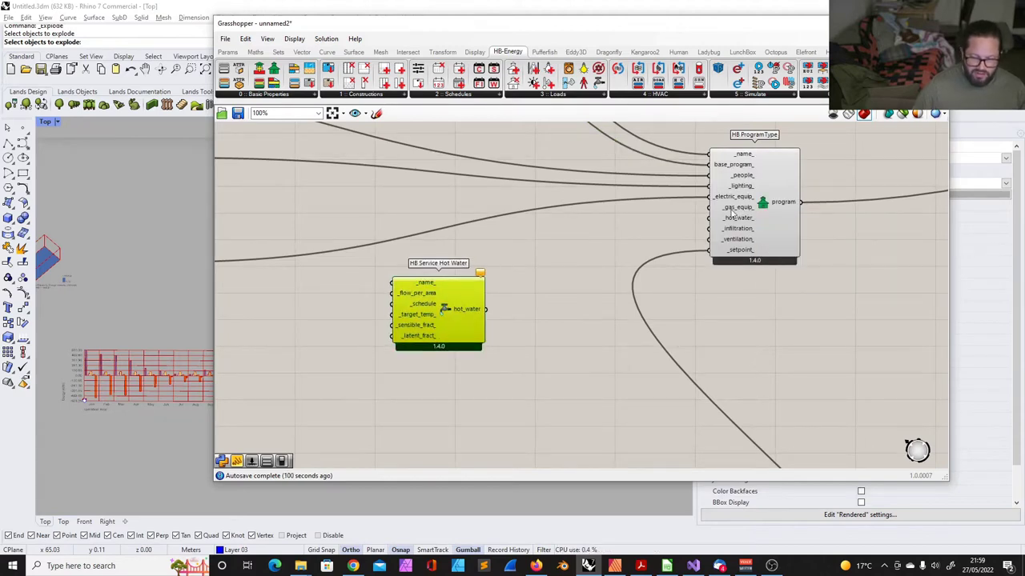
scroll(640, 241, "down", 3)
scroll(590, 202, "up", 2)
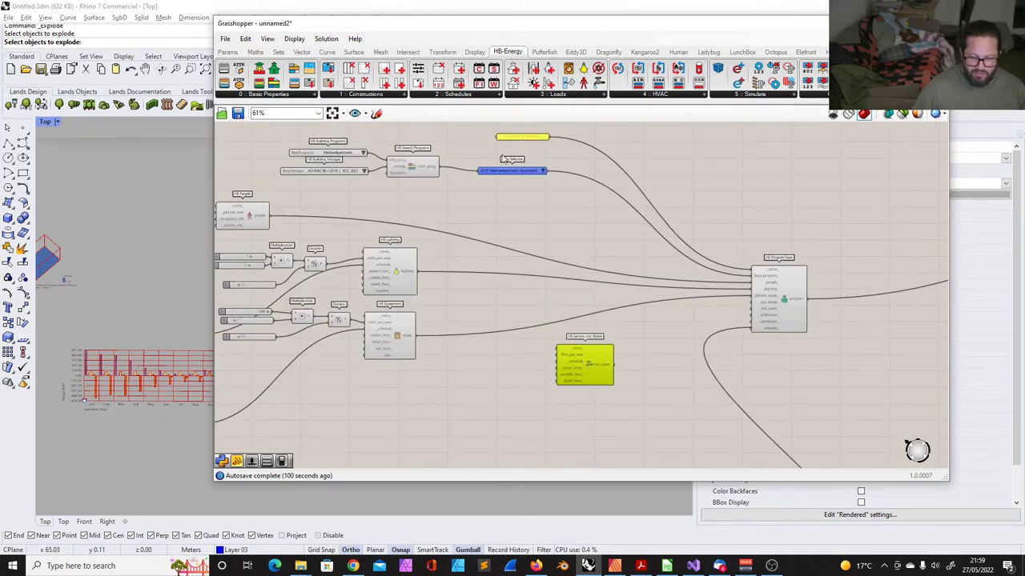
scroll(677, 373, "up", 3)
scroll(593, 318, "down", 2)
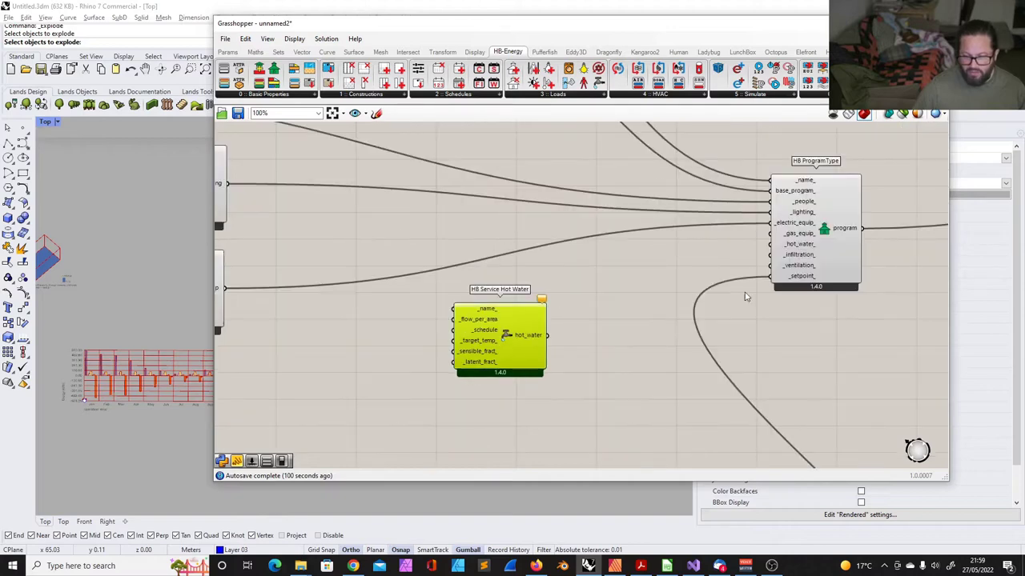
key("Delete")
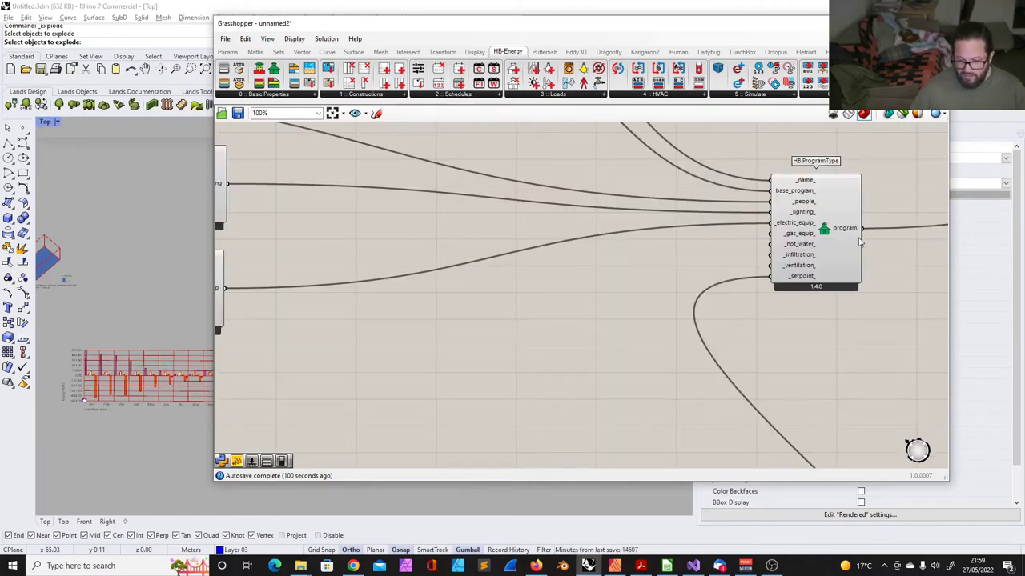
- Add an HB Infiltration component and connect its infil output to the _infiltration_ input of HB ProgramType
scroll(829, 250, "up", 3)
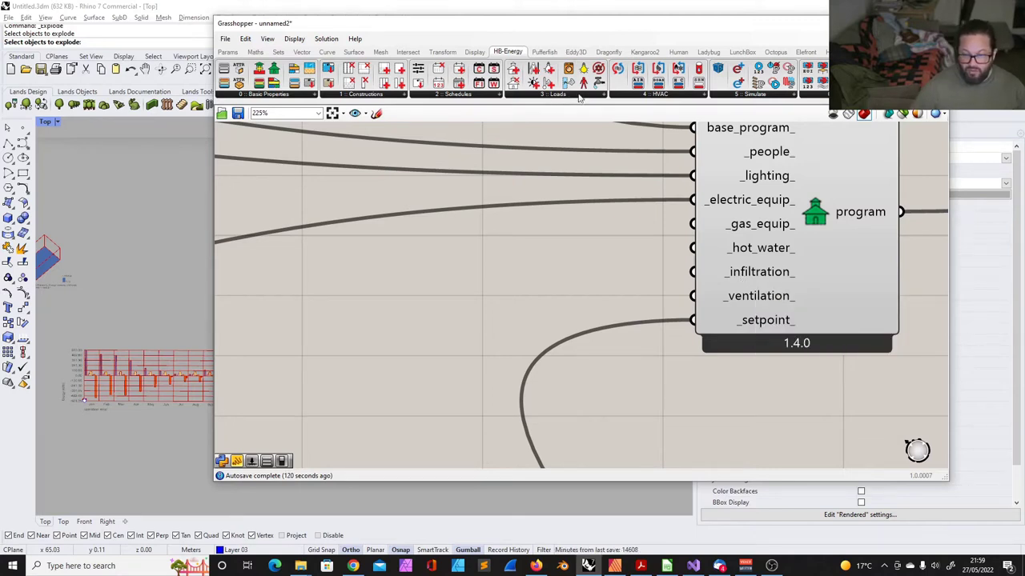
mouse_move(759, 278)
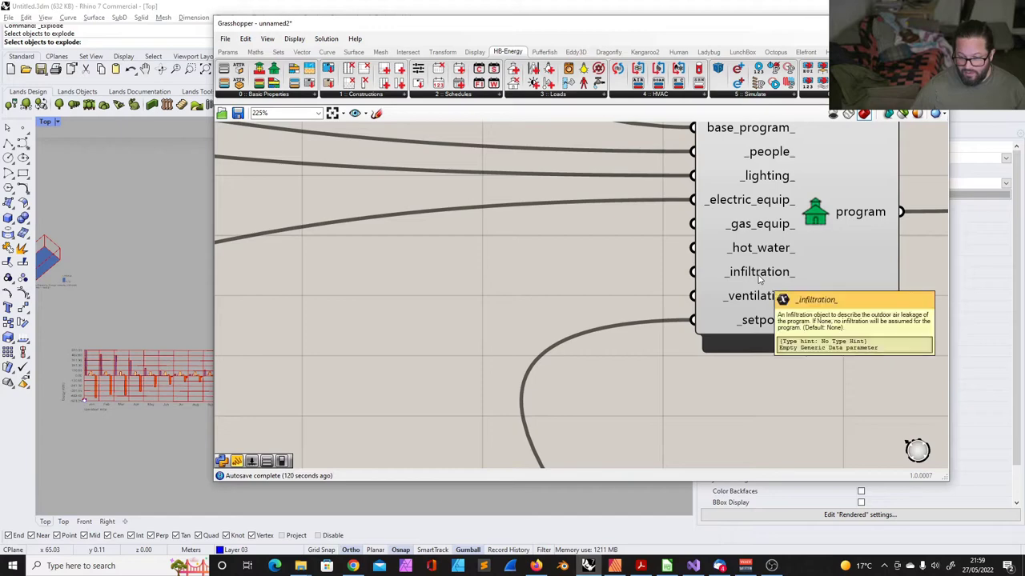
left_click(559, 94)
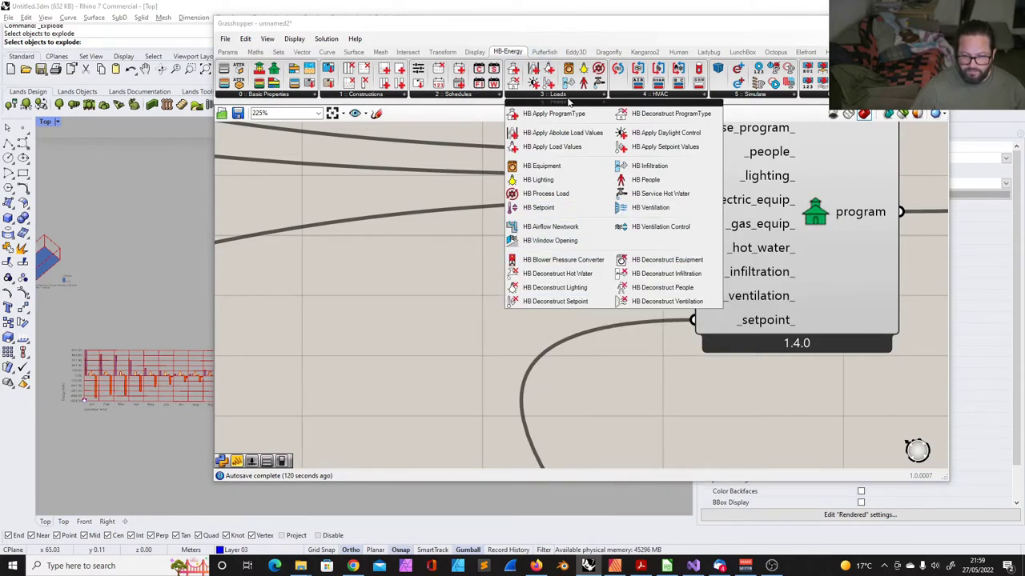
left_click(652, 165)
left_click(648, 270)
left_click_drag(648, 269, 510, 267)
scroll(585, 260, "down", 4)
scroll(588, 257, "up", 3)
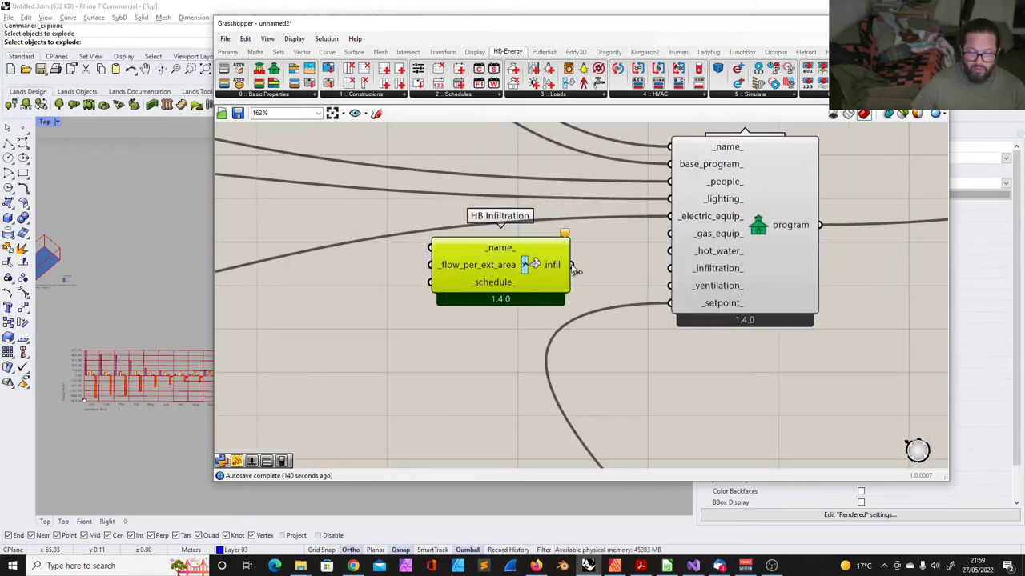
left_click(782, 196)
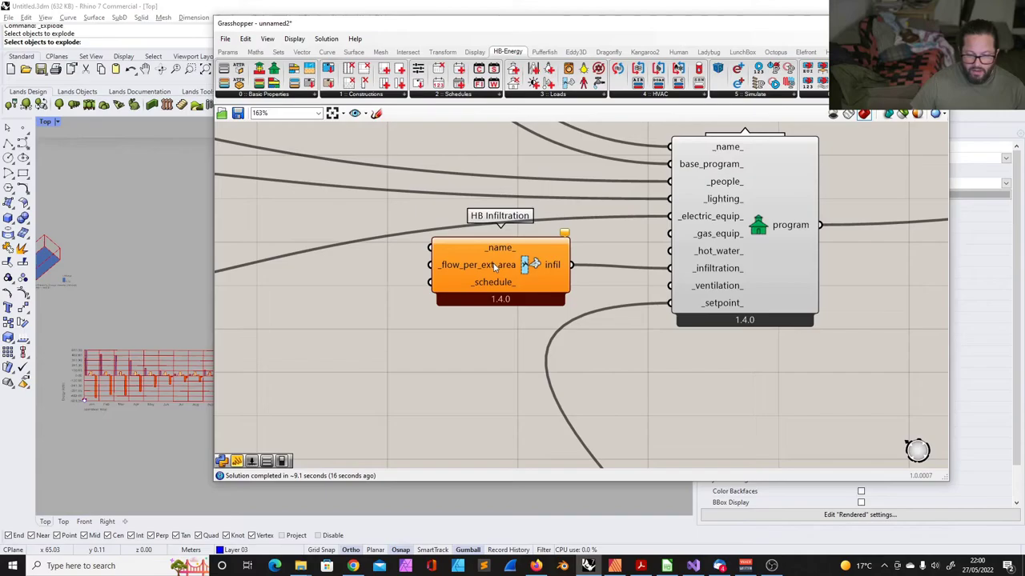
- Move HB Infiltration slightly lower and clear of HB ProgramType, and check its _flow_per_ext_area input description
mouse_move(493, 268)
left_mouse_down()
mouse_move(458, 294)
mouse_move(524, 261)
mouse_move(507, 266)
left_mouse_up()
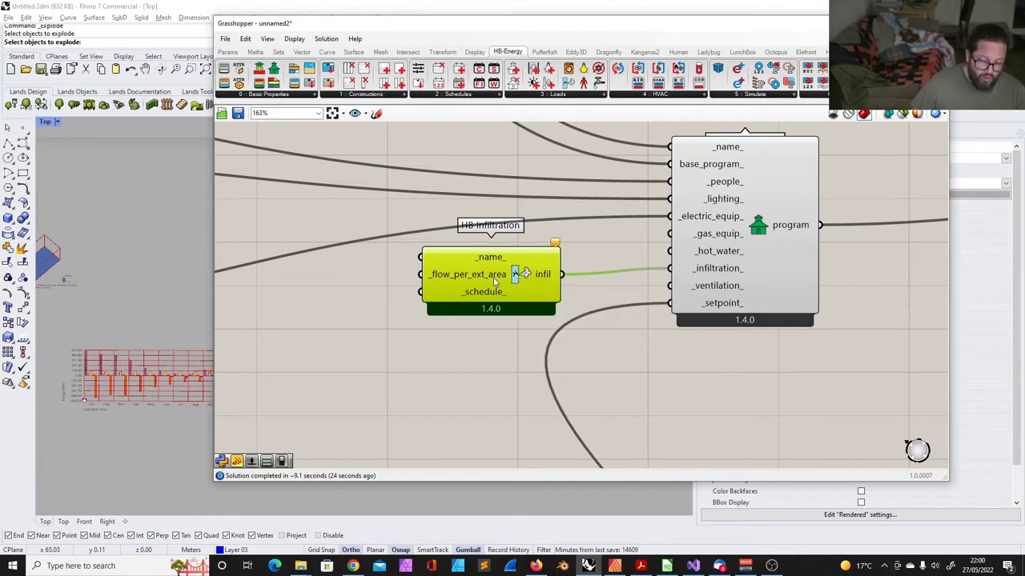
mouse_move(491, 280)
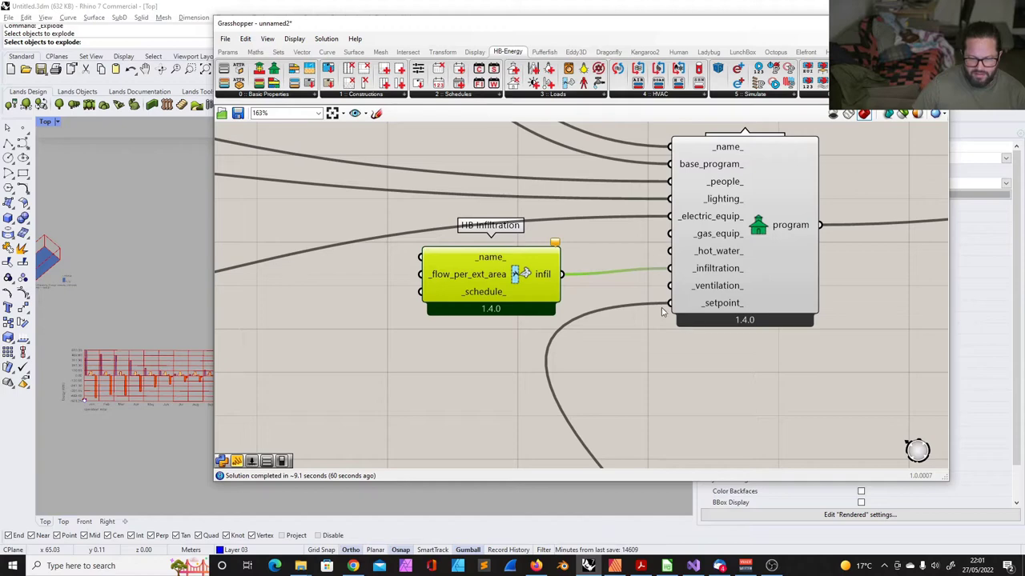
left_click(482, 334)
- Move the Grasshopper window aside, set the Rhino viewport to the Top view and frame the monthly energy chart
left_click_drag(387, 26, 488, 31)
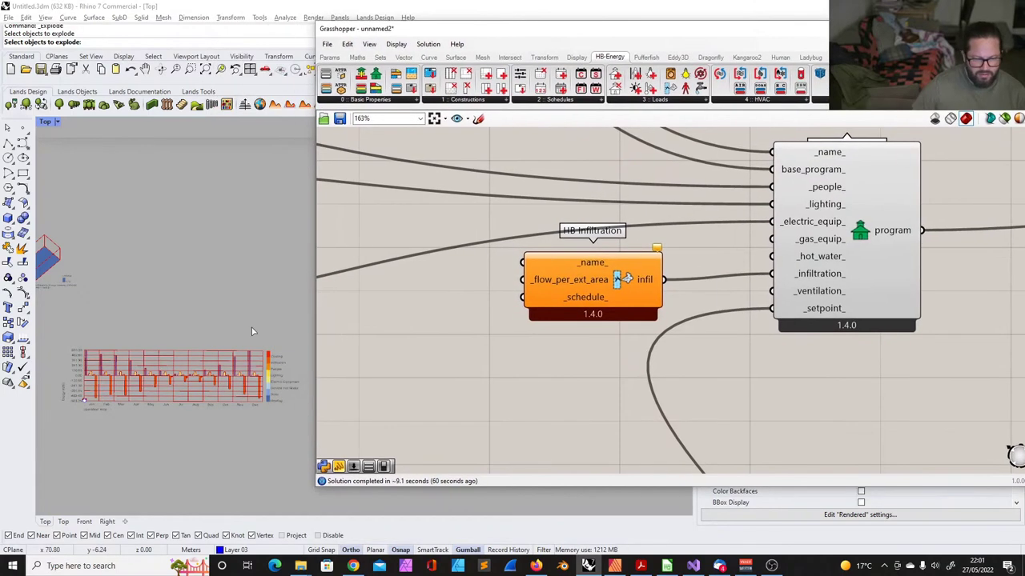
scroll(227, 453, "up", 4)
scroll(225, 457, "up", 2)
left_click_drag(427, 24, 517, 31)
left_click(56, 122)
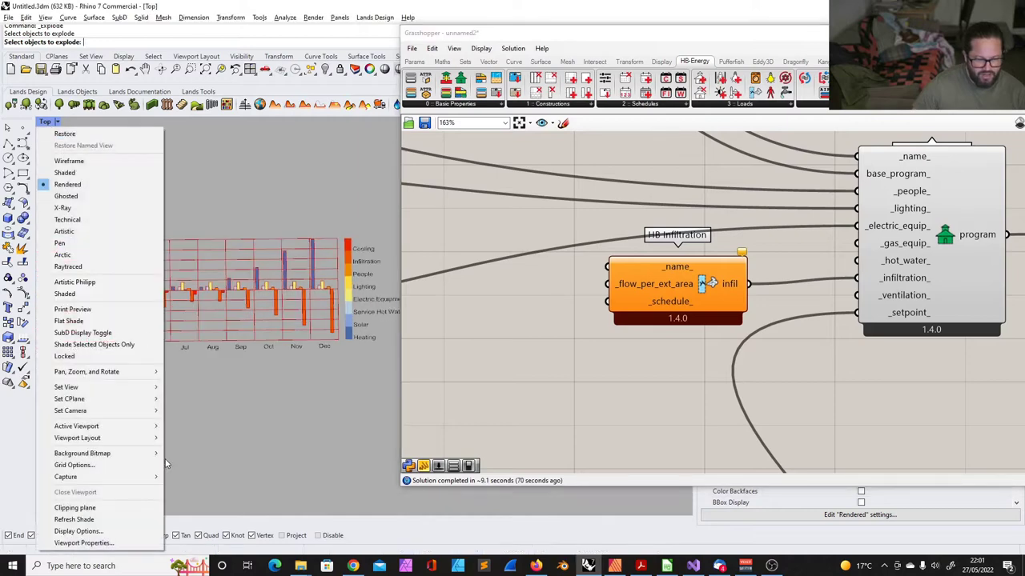
mouse_move(120, 387)
left_click(192, 388)
scroll(280, 325, "up", 3)
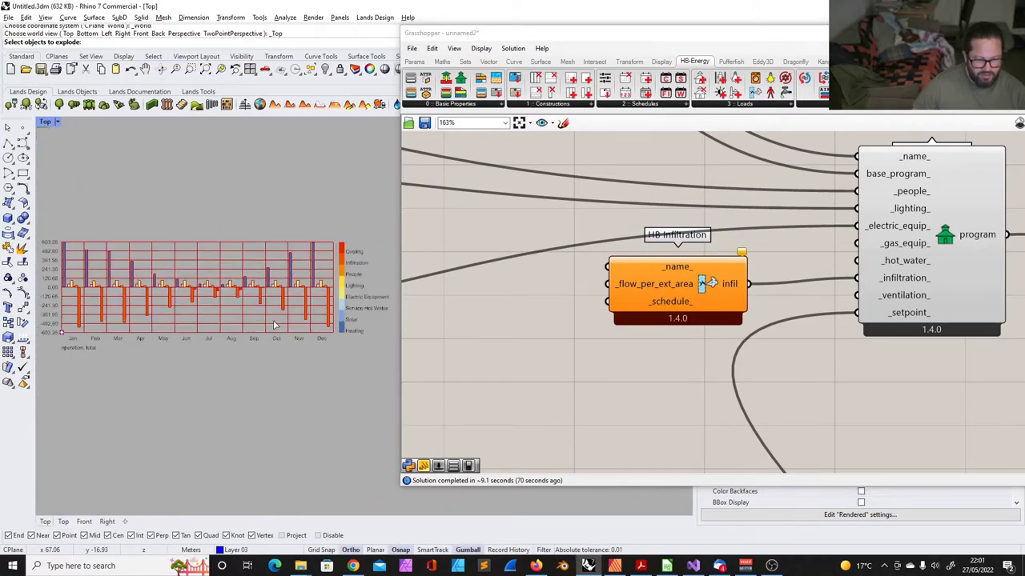
scroll(273, 325, "down", 1)
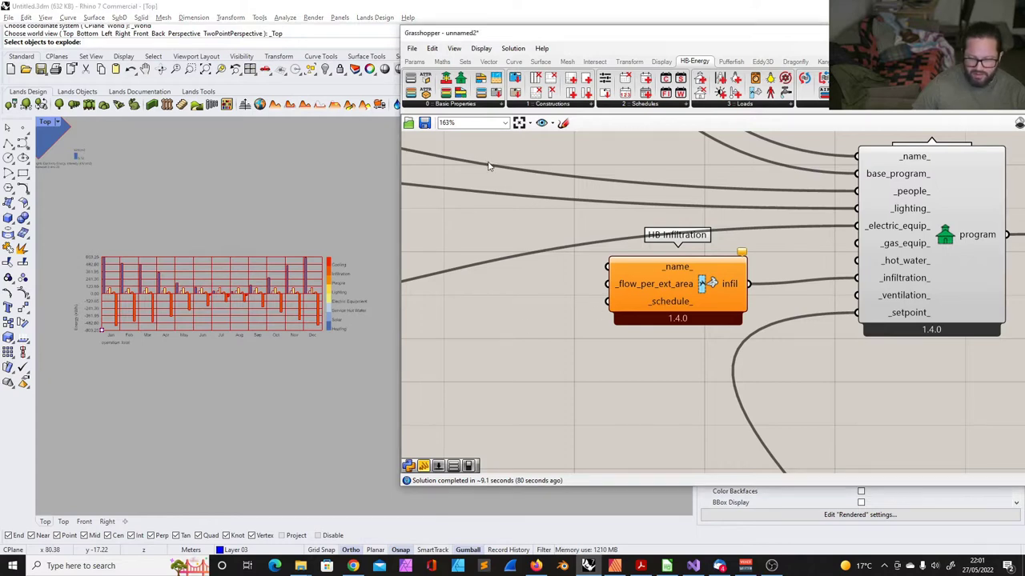
- Add a number slider with the value 0.0001 beside HB Infiltration
double_click(545, 316)
type("0.")
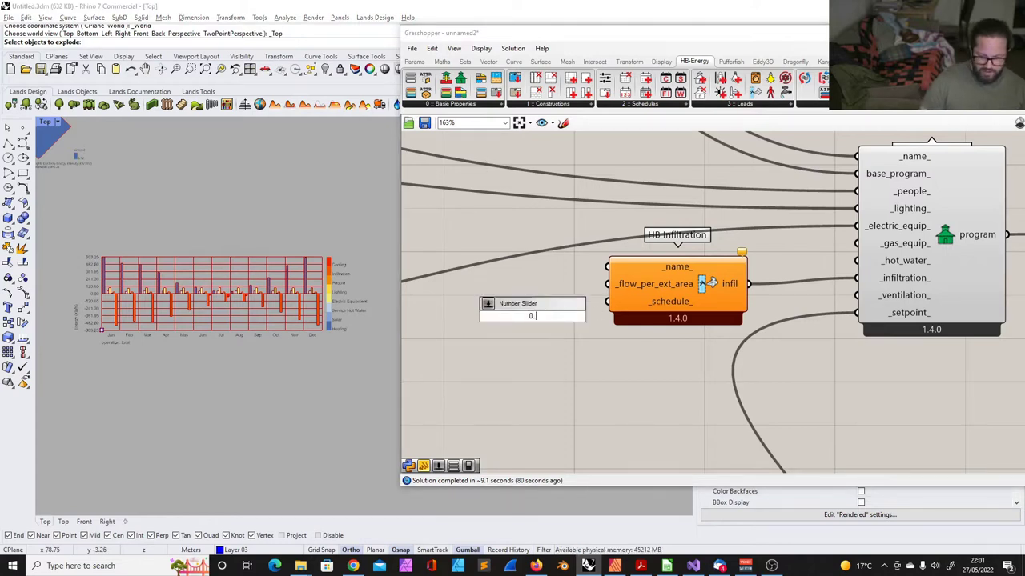
type("000")
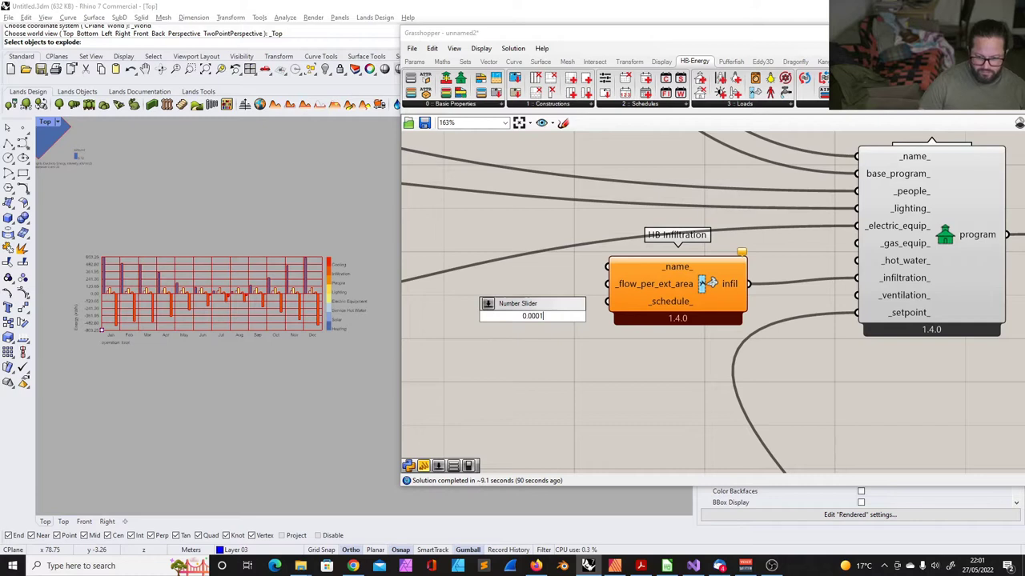
type("1")
key("Return")
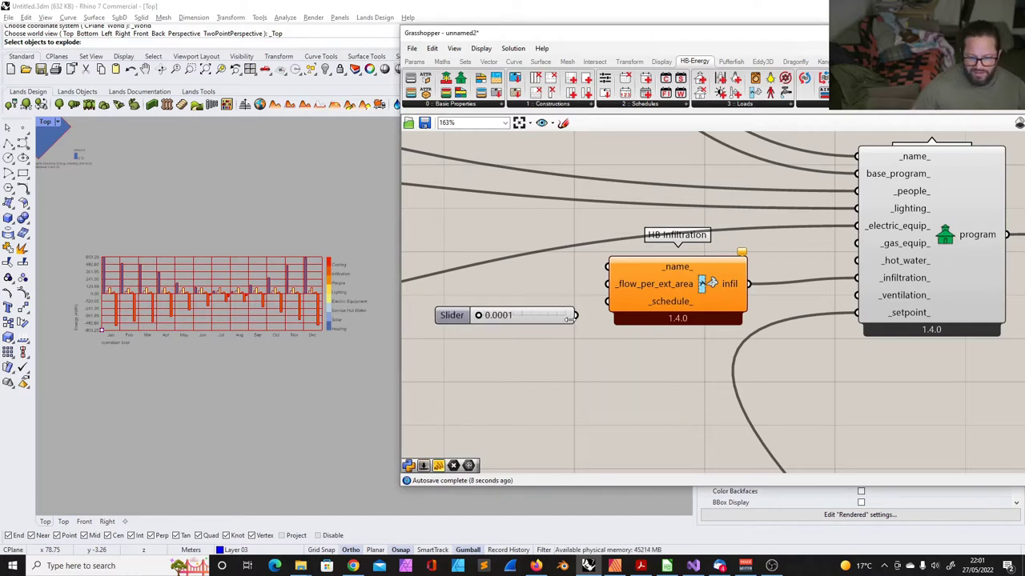
- Set the new number slider's value to 0.0006
double_click(516, 315)
left_click(536, 315)
key("BackSpace")
type("6")
key("Return")
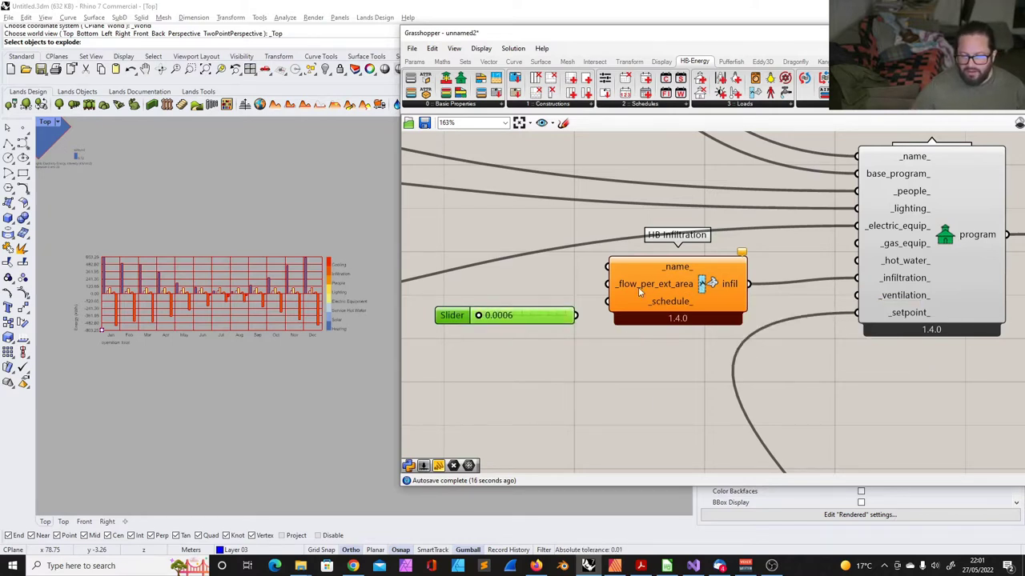
- Connect the number slider to the _flow_per_ext_area input of HB Infiltration
mouse_move(639, 290)
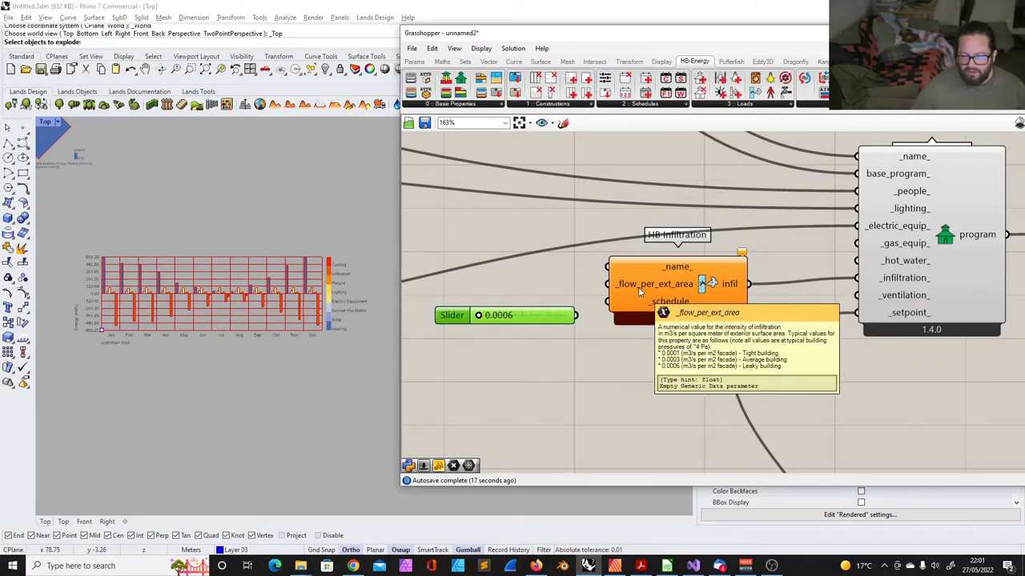
left_click(588, 360)
scroll(586, 316, "down", 1)
left_click_drag(596, 305, 644, 272)
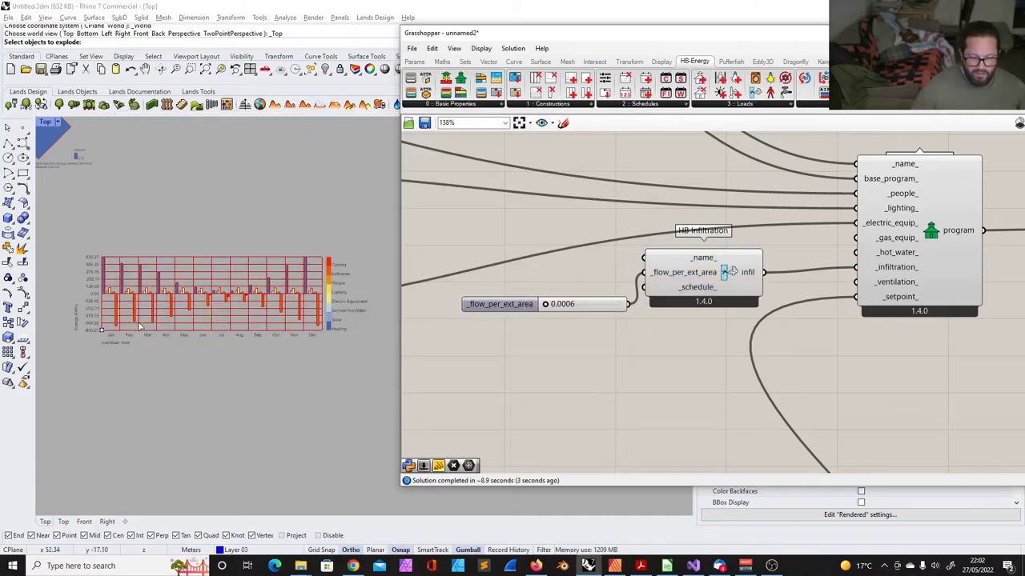
- Test infiltration flow values of 0.0003 and 0.0001 on the _flow_per_ext_area slider and examine the monthly energy balance chart
double_click(589, 305)
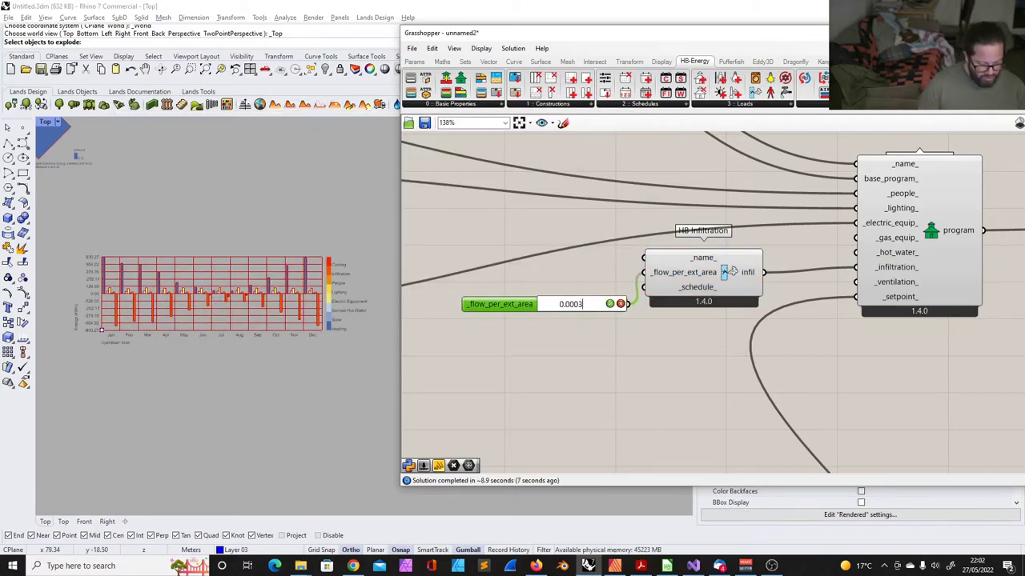
key("Return")
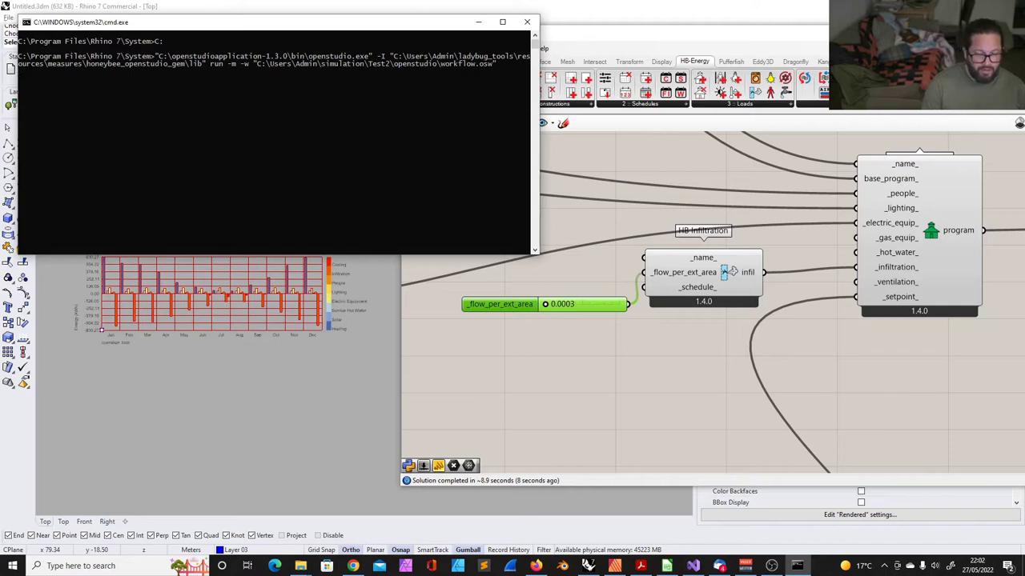
left_click_drag(525, 306, 516, 291)
double_click(588, 289)
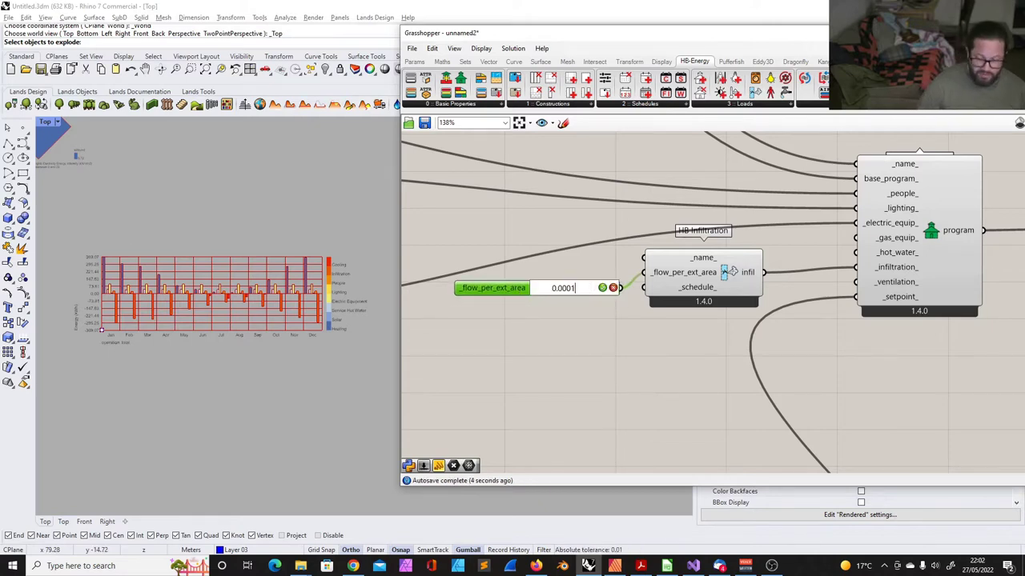
left_click(559, 343)
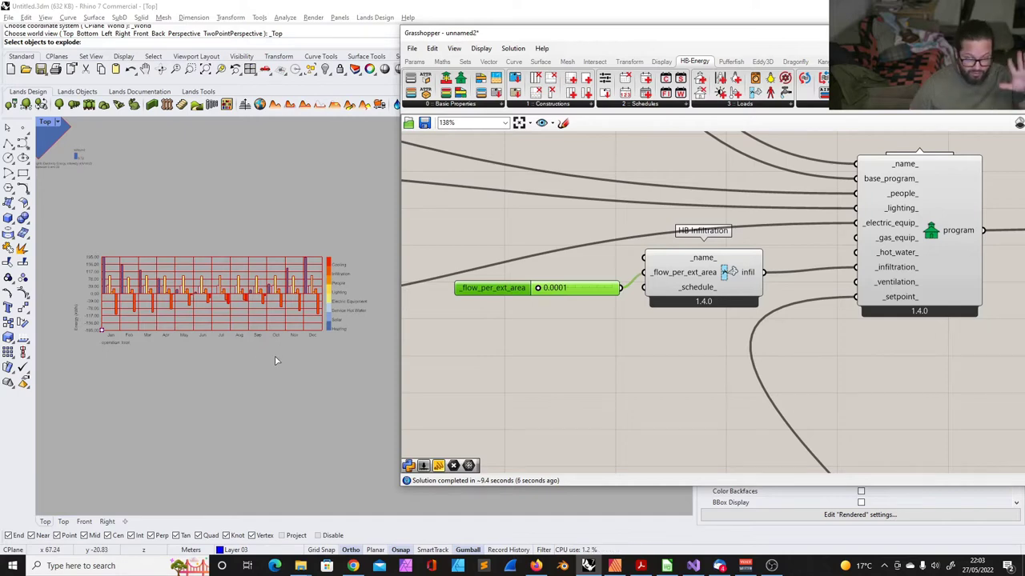
right_click_drag(240, 365, 223, 354)
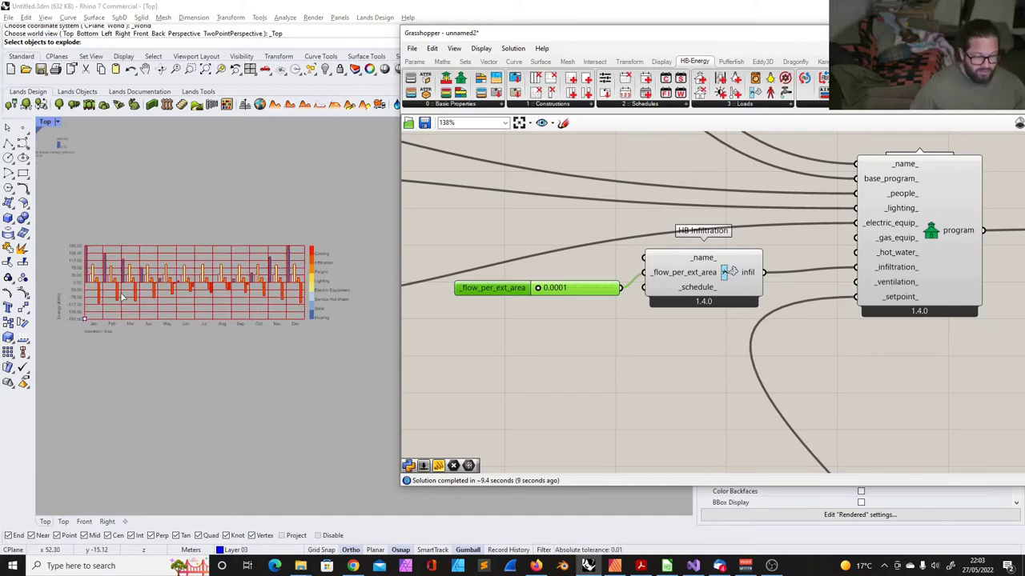
scroll(121, 298, "up", 3)
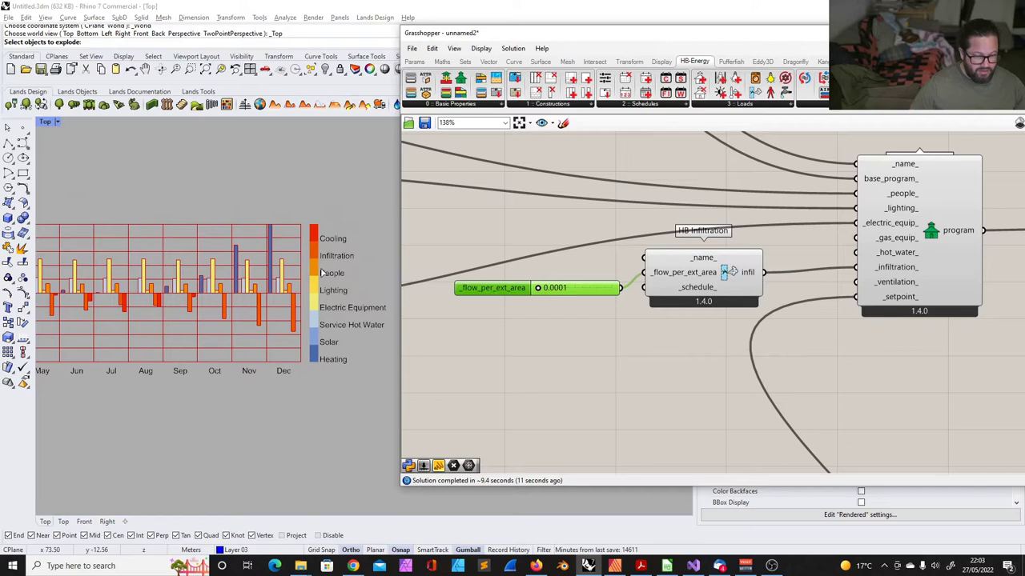
scroll(156, 274, "down", 4)
scroll(156, 274, "up", 3)
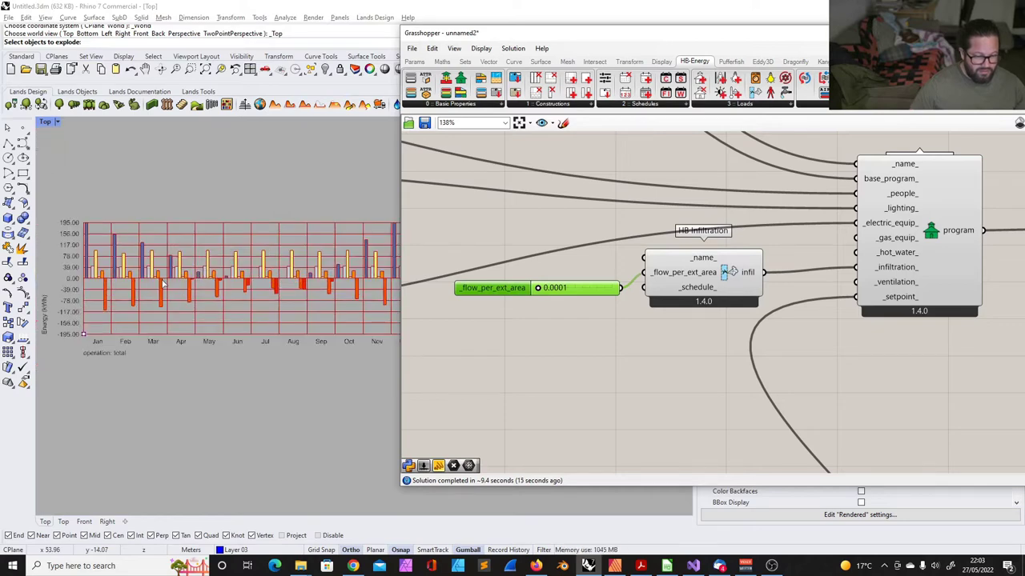
scroll(163, 283, "down", 4)
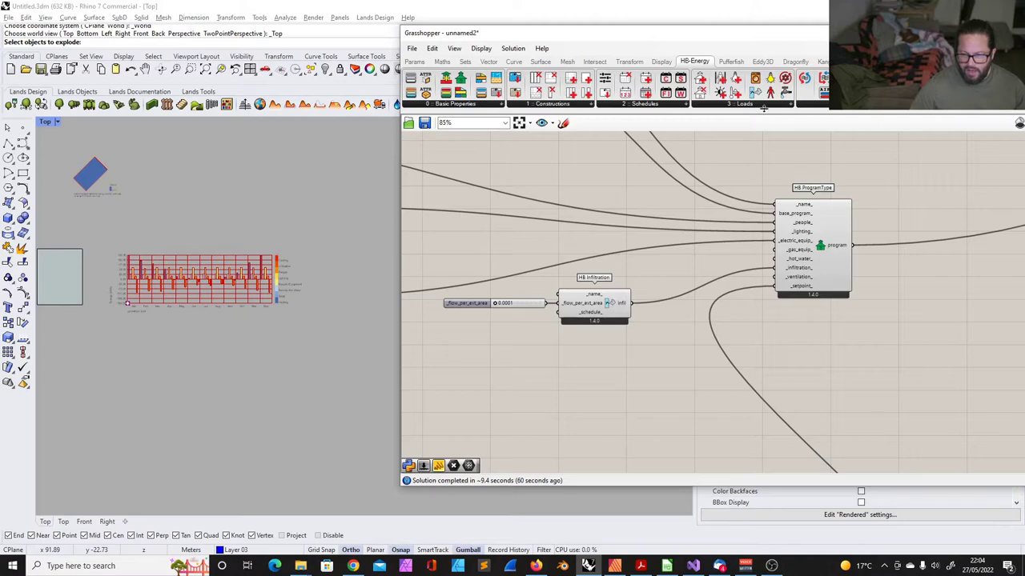
- Add an HB Ventilation component directly below HB Infiltration
left_click(756, 105)
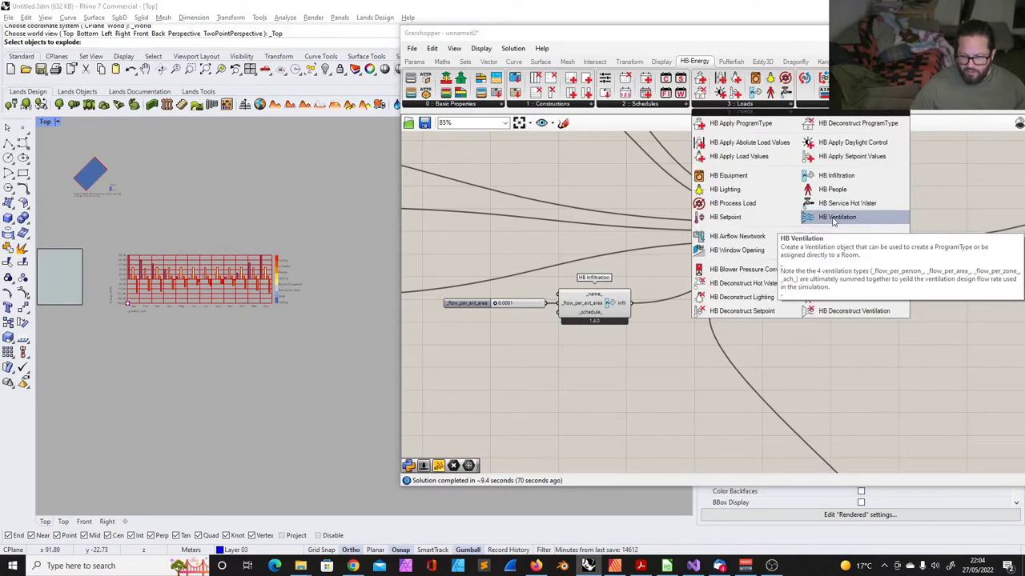
left_click_drag(822, 220, 609, 393)
scroll(565, 362, "up", 4)
scroll(565, 363, "up", 1)
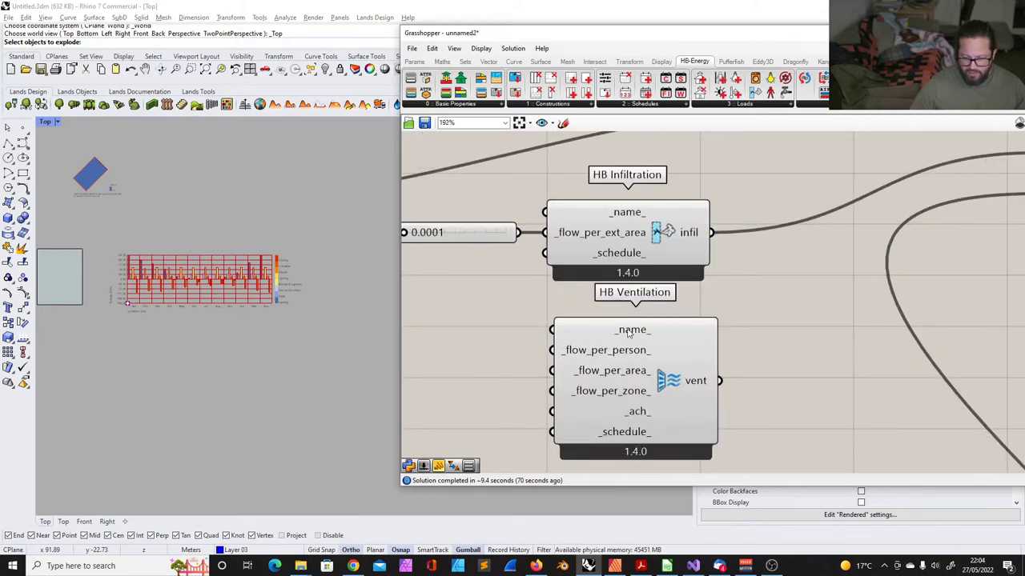
mouse_move(632, 358)
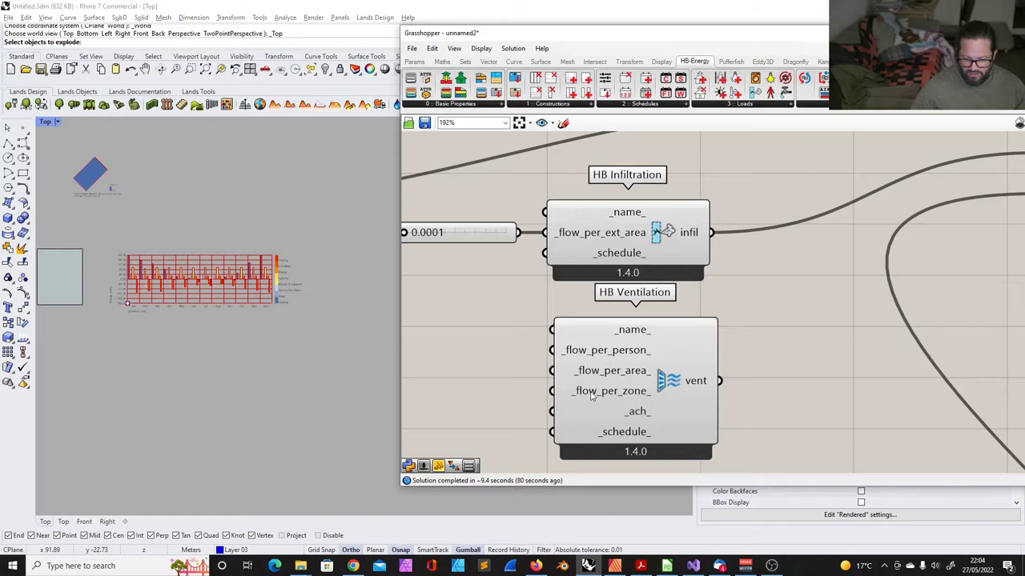
left_click(630, 438)
scroll(606, 335, "down", 3)
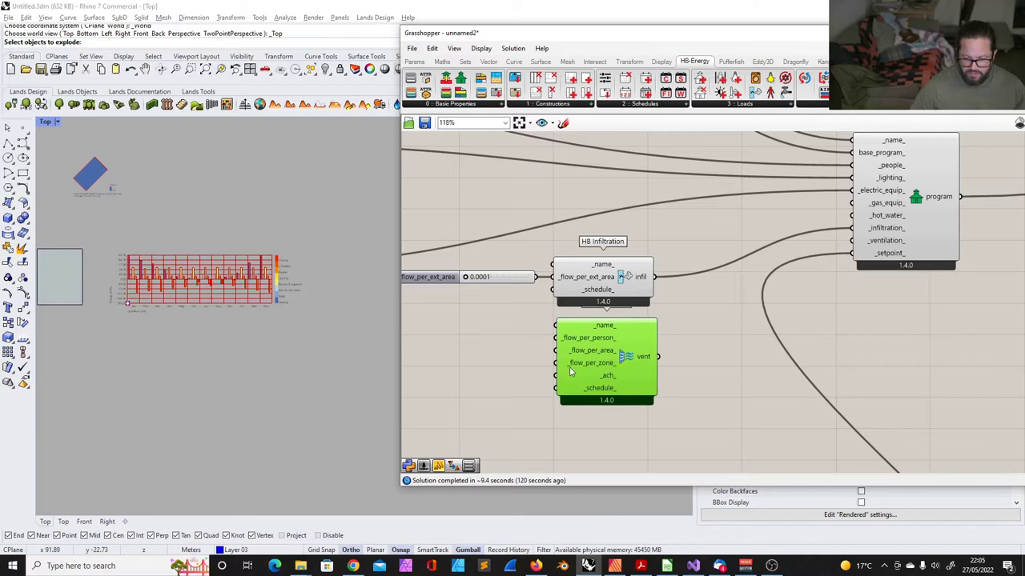
- Move HB Infiltration and its slider clear of HB Ventilation, and connect the vent output to the _ventilation_ input of HB ProgramType
left_click(708, 316)
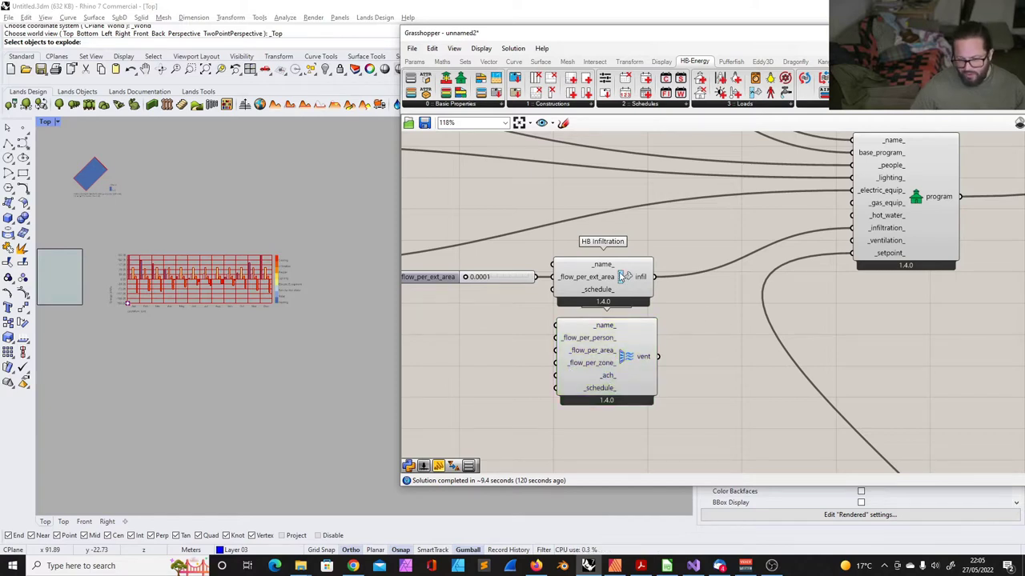
left_click_drag(622, 275, 687, 244)
left_click_drag(525, 277, 559, 252)
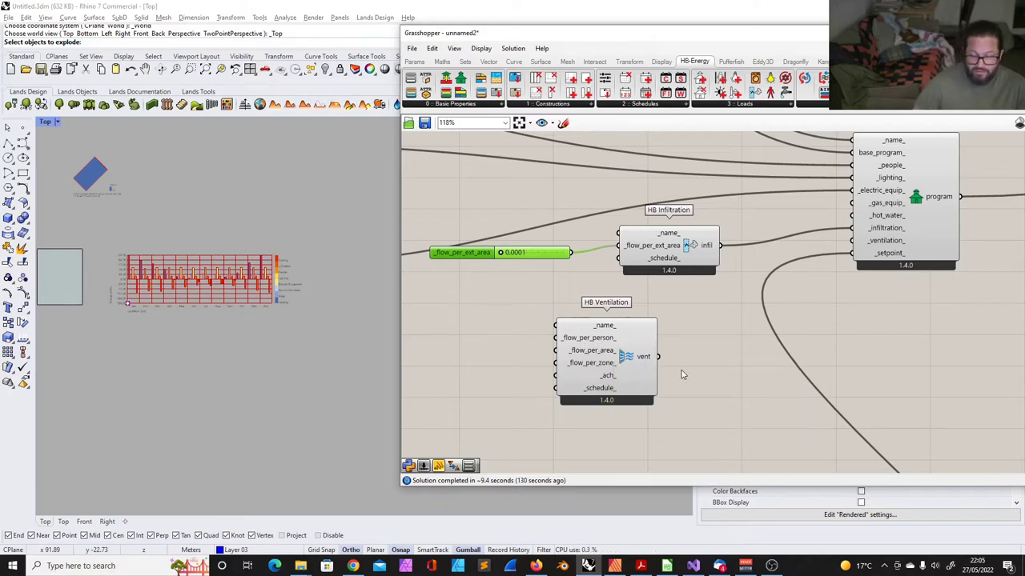
left_click_drag(658, 356, 850, 240)
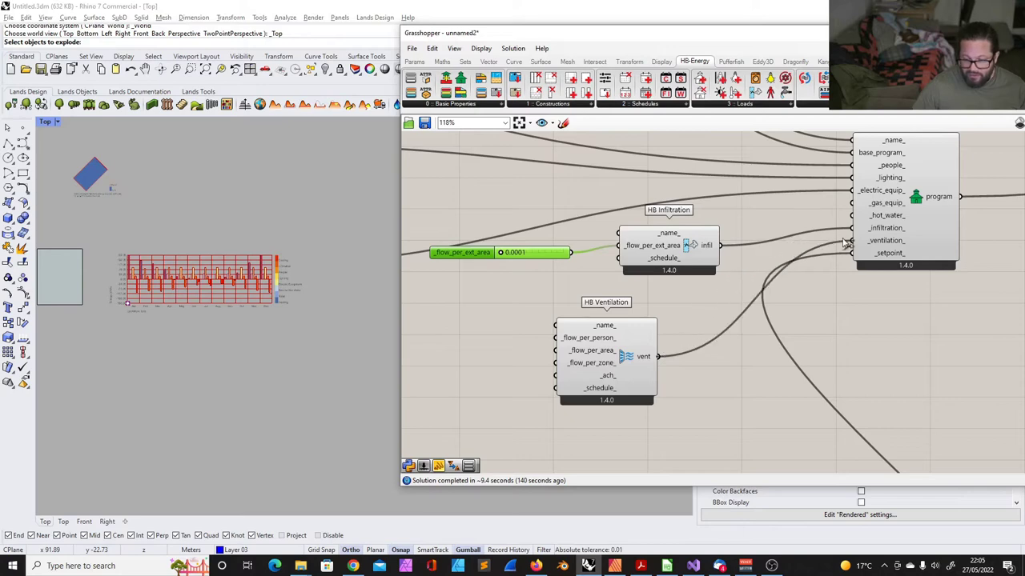
- Align the HB Ventilation component beneath HB Infiltration and enlarge the monthly energy chart in the Rhino viewport
left_click_drag(357, 90, 617, 47)
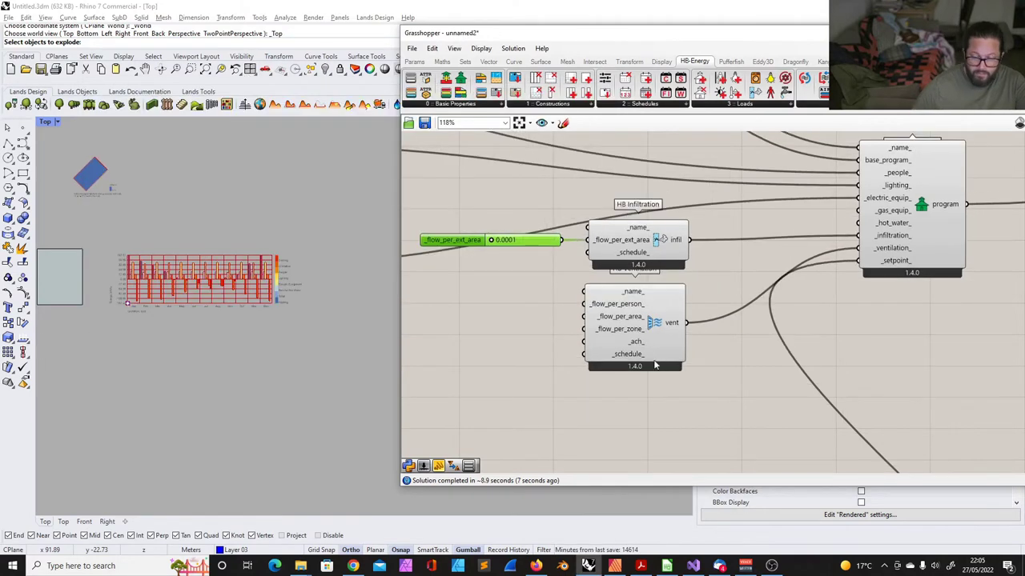
left_click(665, 310)
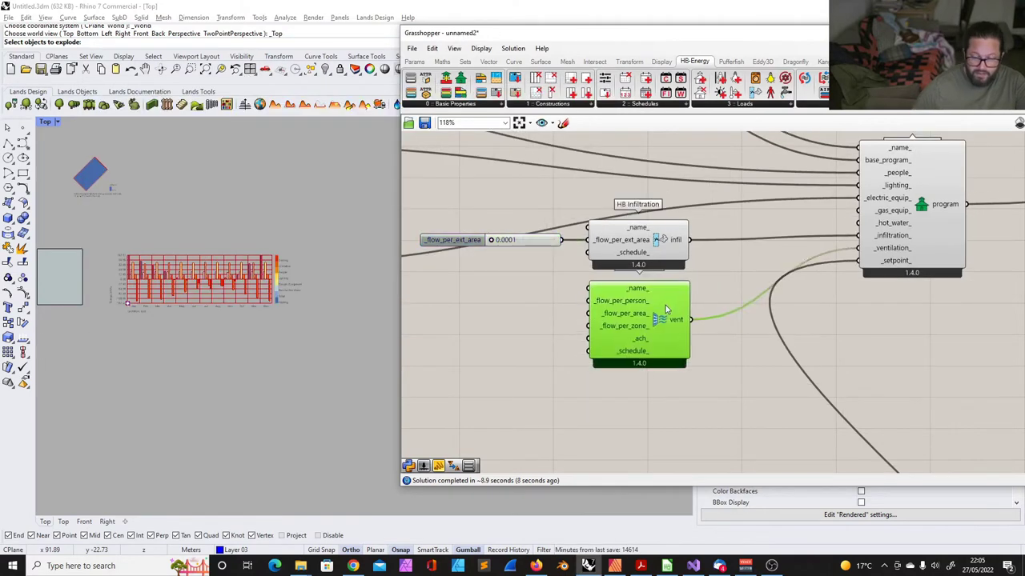
left_click_drag(665, 310, 661, 323)
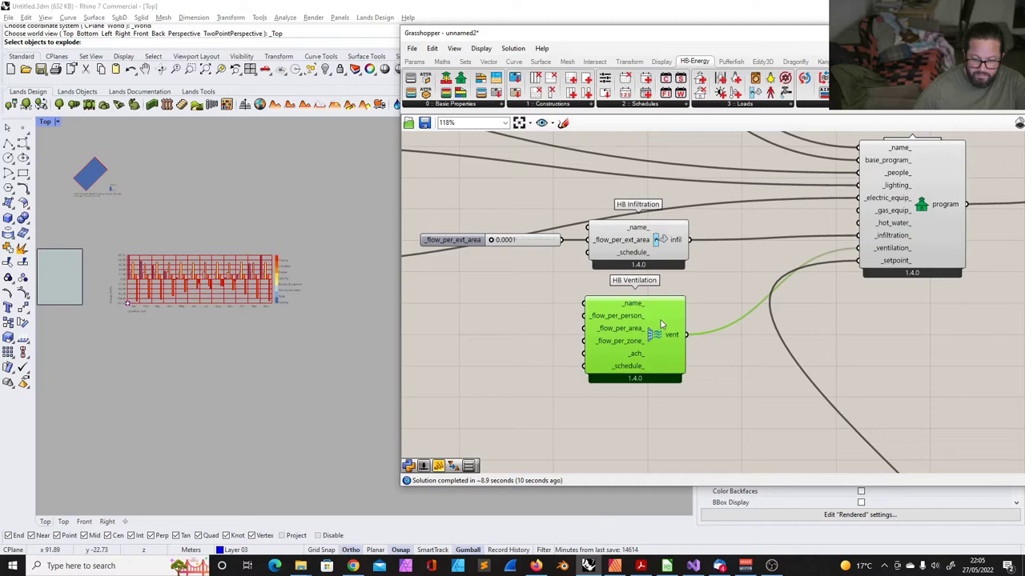
scroll(248, 289, "up", 14)
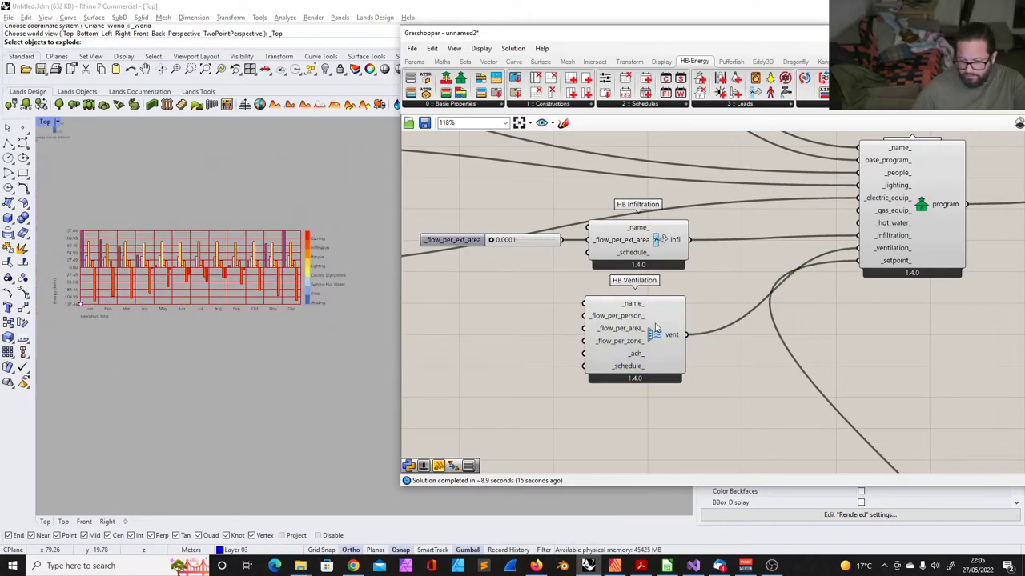
left_click_drag(671, 319, 664, 292)
left_click(749, 281)
- Move the selected setpoint and schedule components up beneath HB Ventilation, close to HB ProgramType
scroll(595, 270, "down", 7)
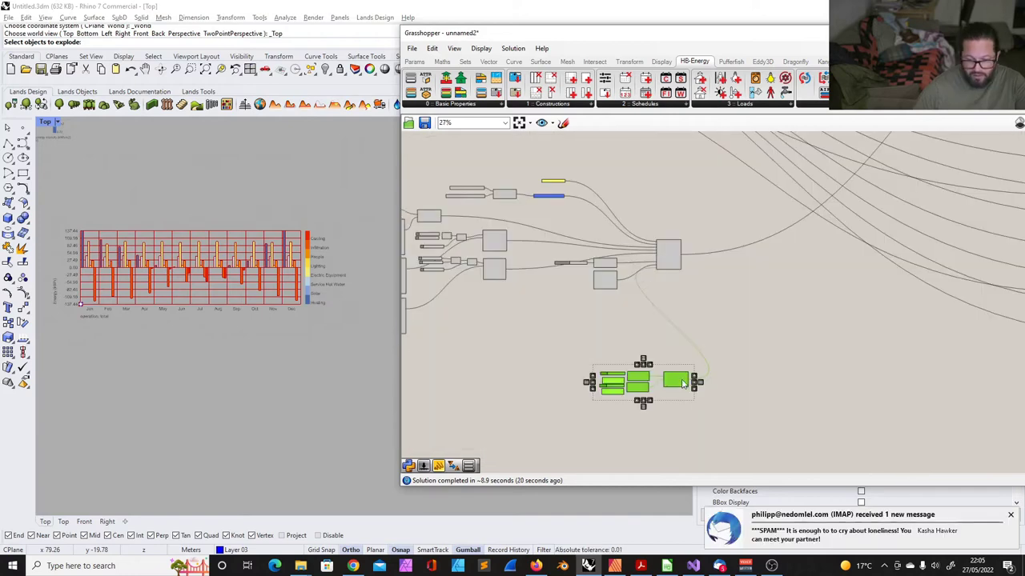
left_click_drag(672, 379, 597, 308)
scroll(630, 287, "down", 2)
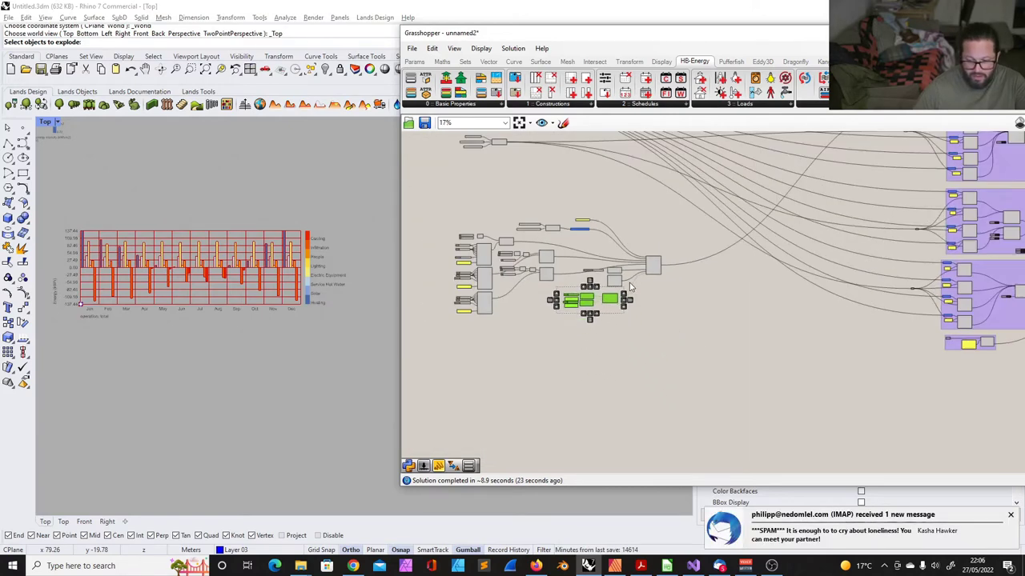
- Select HB ProgramType with all its load, schedule and setpoint components and combine them into a cluster
scroll(560, 236, "up", 10)
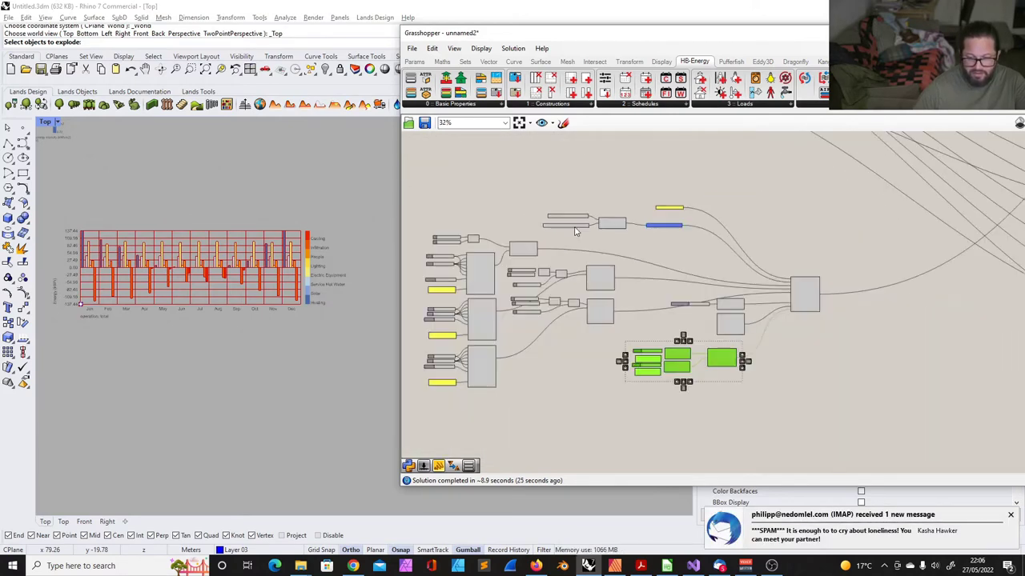
scroll(599, 279, "down", 12)
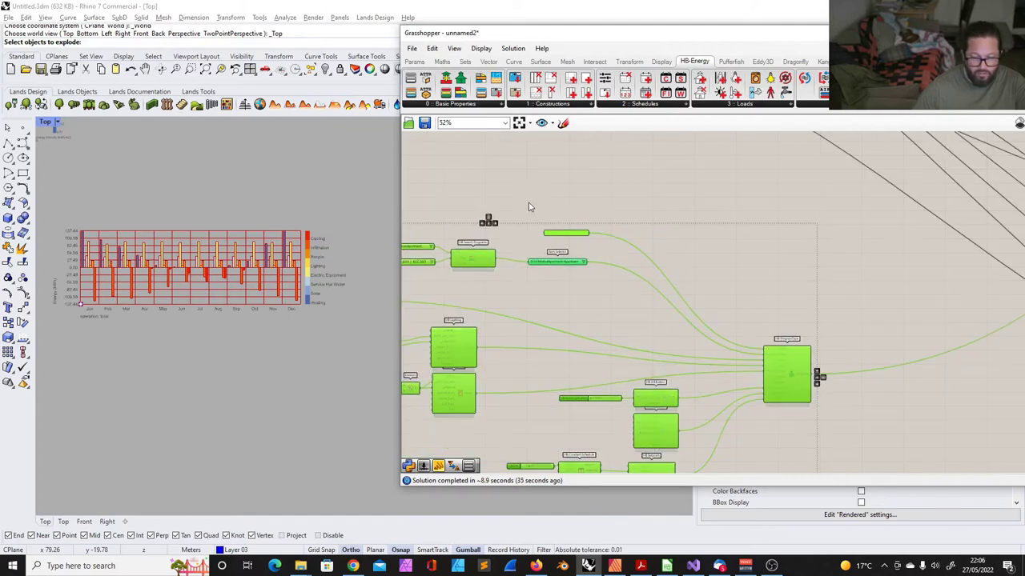
scroll(479, 217, "down", 2)
left_click_drag(480, 220, 629, 320)
scroll(595, 243, "up", 5)
right_click(595, 243)
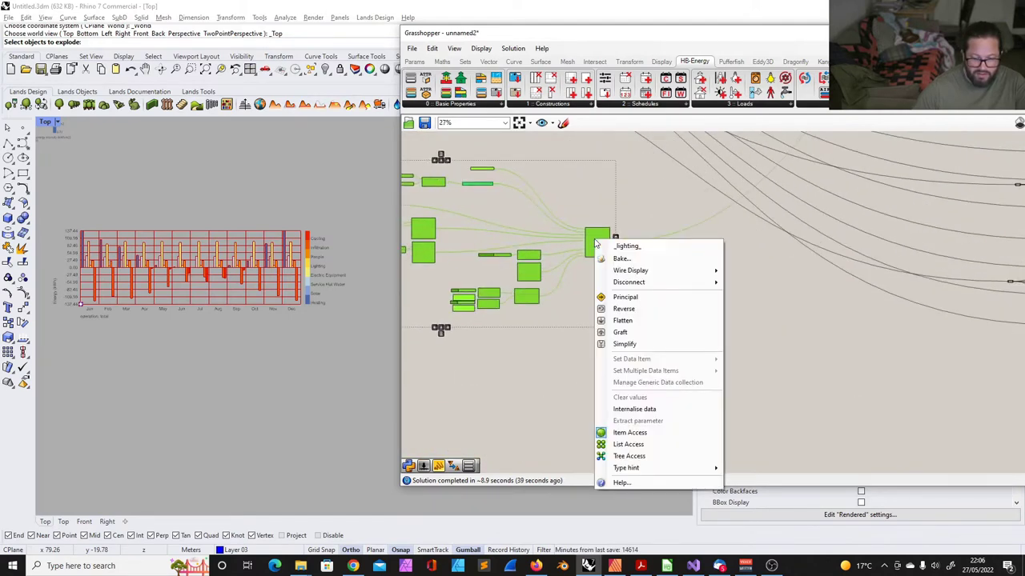
left_click(432, 49)
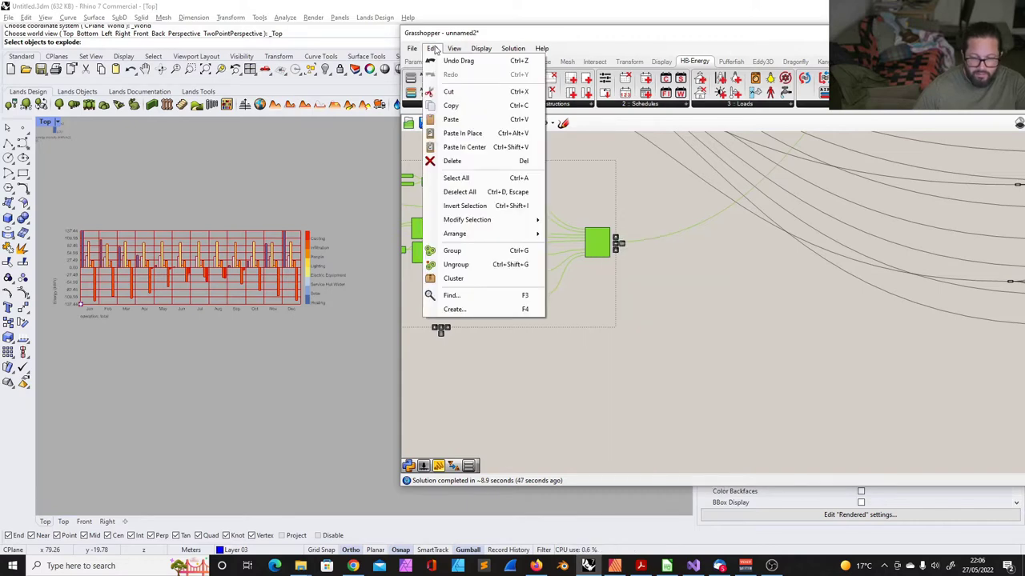
left_click(470, 278)
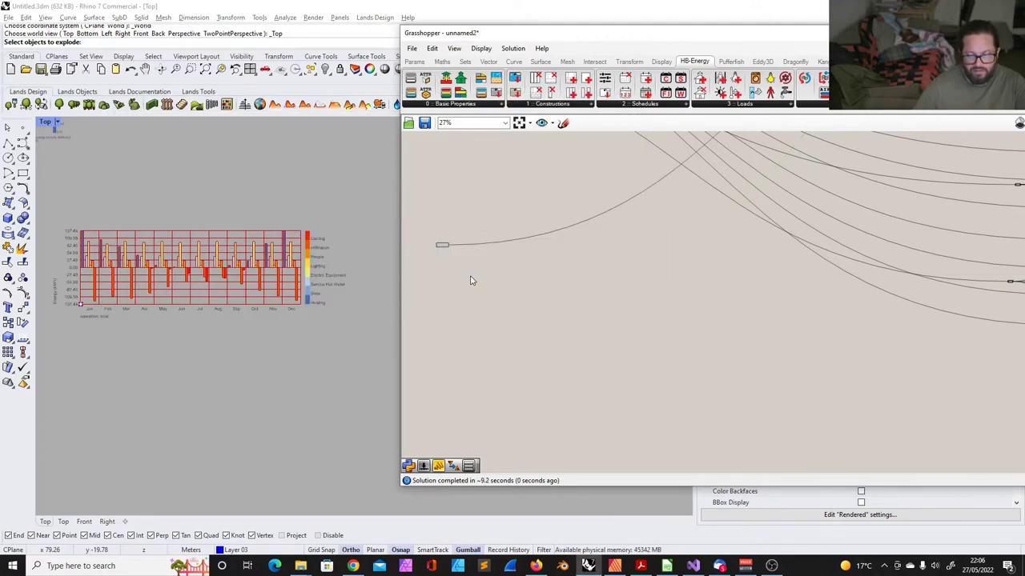
- Rename the new cluster's program output to "Kitchen Program"
scroll(524, 270, "down", 6)
scroll(520, 265, "up", 10)
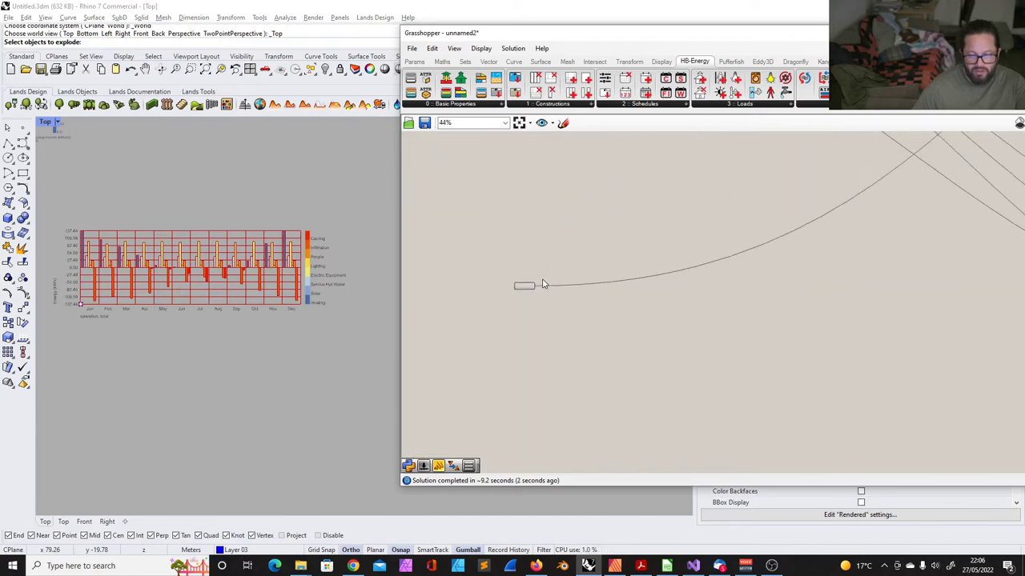
scroll(528, 293, "up", 1)
left_click(506, 265)
right_click(514, 263)
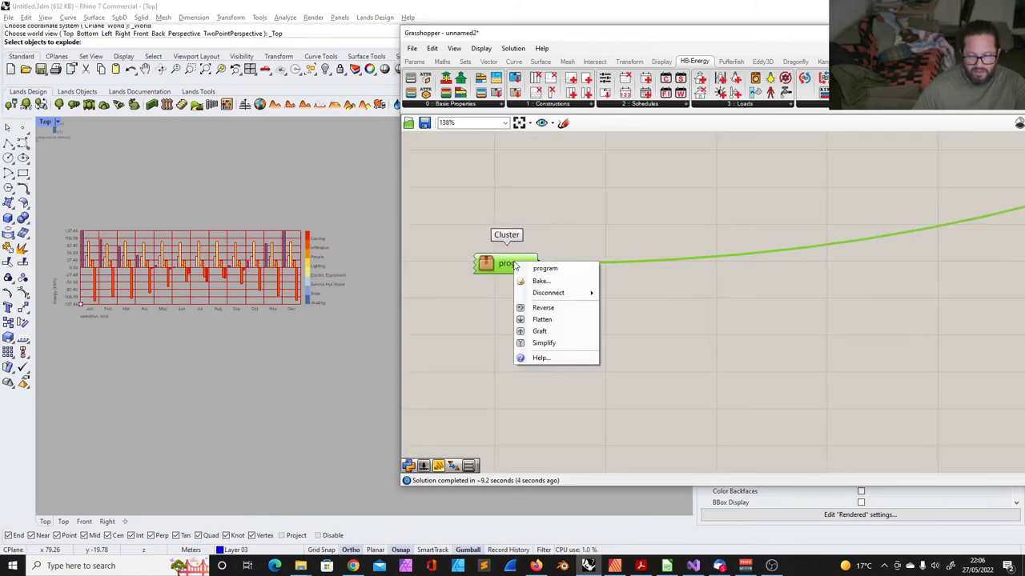
key("BackSpace")
key("BackSpace")
key("BackSpace")
key("BackSpace")
key("BackSpace")
key("BackSpace")
key("BackSpace")
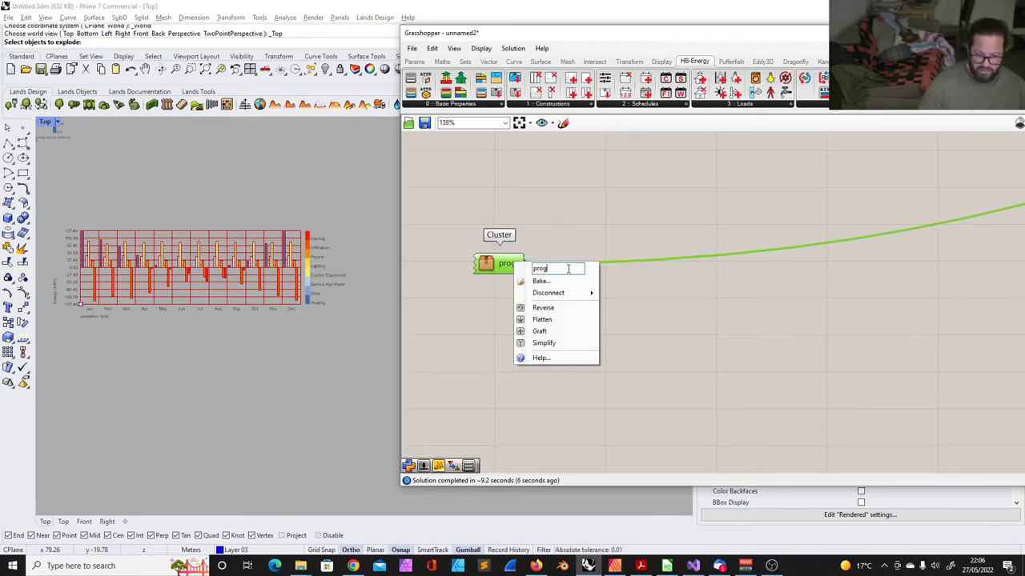
type("Kit")
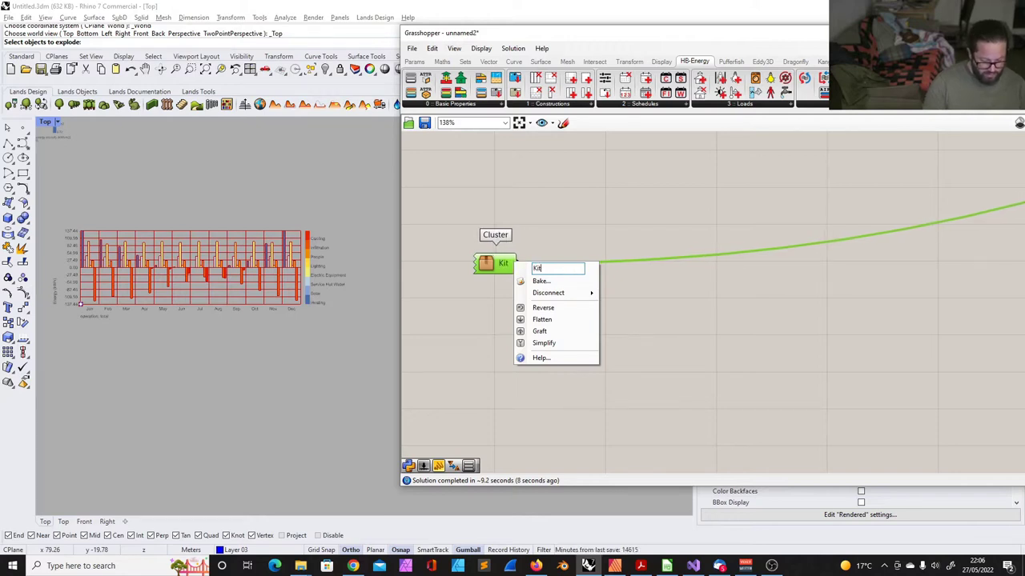
type("chen Program")
key("Return")
- Reposition the Kitchen Program cluster and place a copy of it directly below the original
scroll(496, 257, "down", 10)
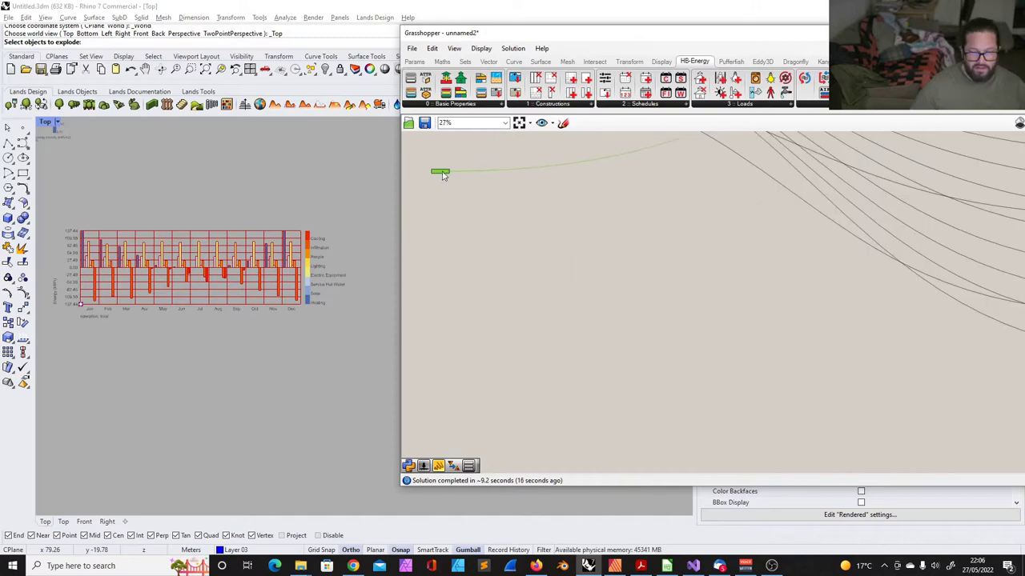
scroll(506, 260, "up", 5)
left_click_drag(502, 297, 491, 205)
scroll(495, 232, "up", 10)
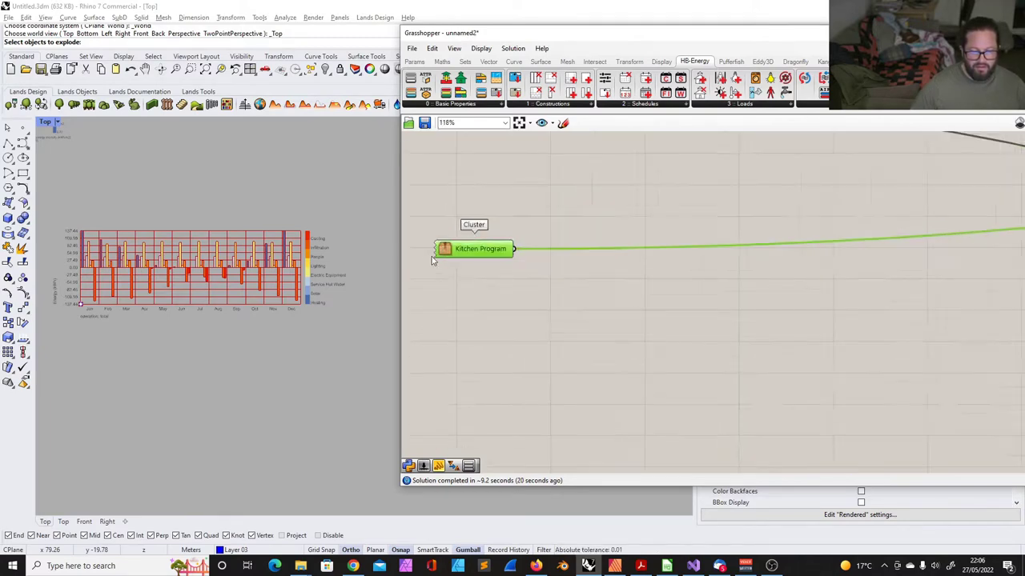
key("ctrl+c")
key("ctrl+v")
left_click_drag(505, 248, 499, 359)
scroll(501, 364, "down", 8)
scroll(524, 320, "up", 7)
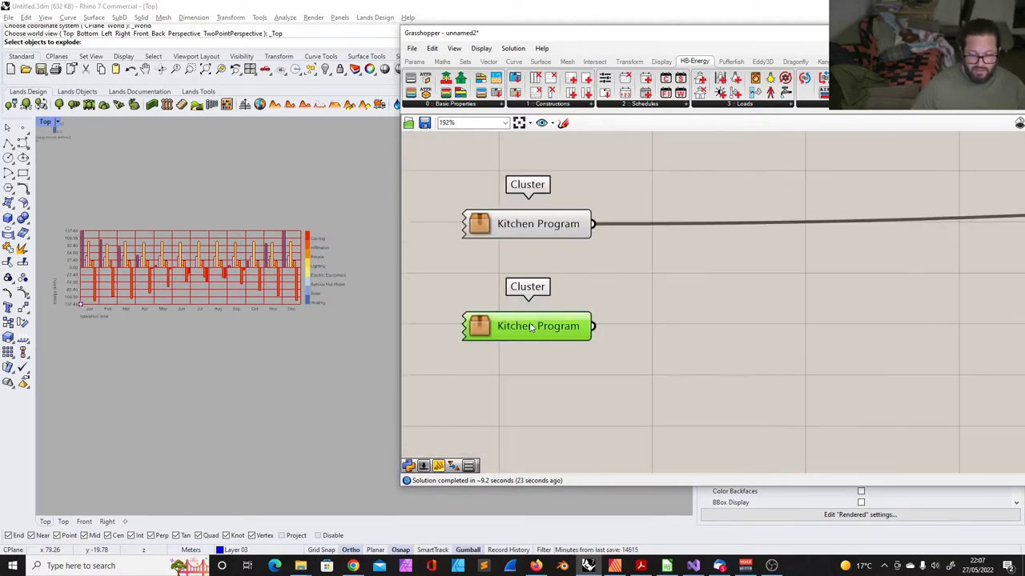
- Open the lower Kitchen Program cluster for editing
double_click(534, 328)
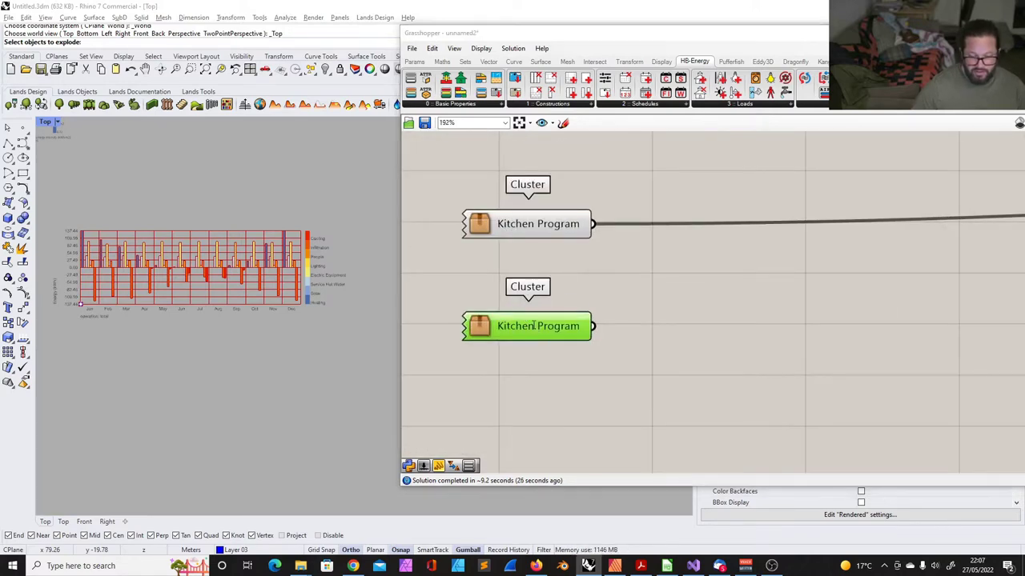
key("Escape")
right_click(558, 328)
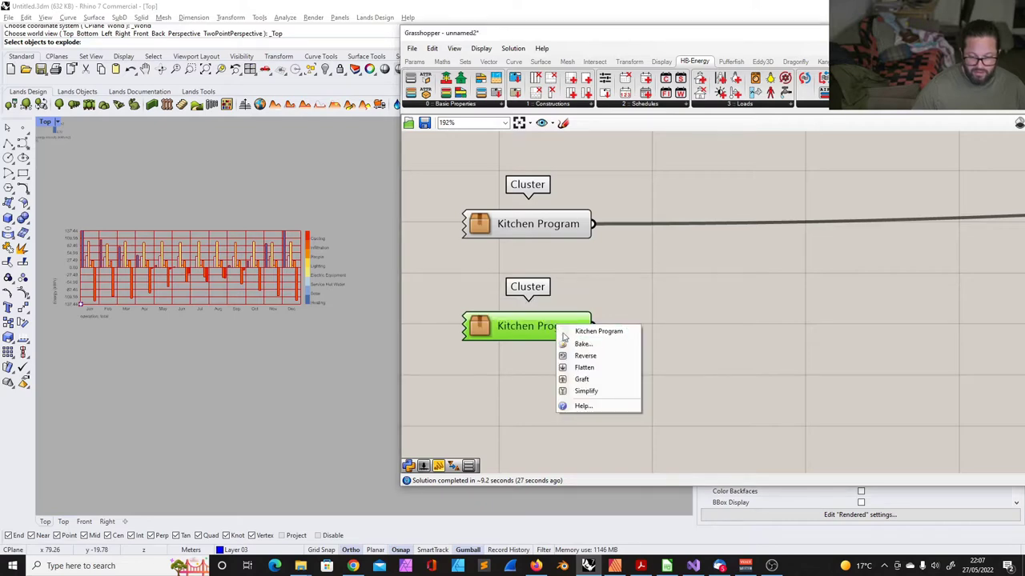
right_click(484, 326)
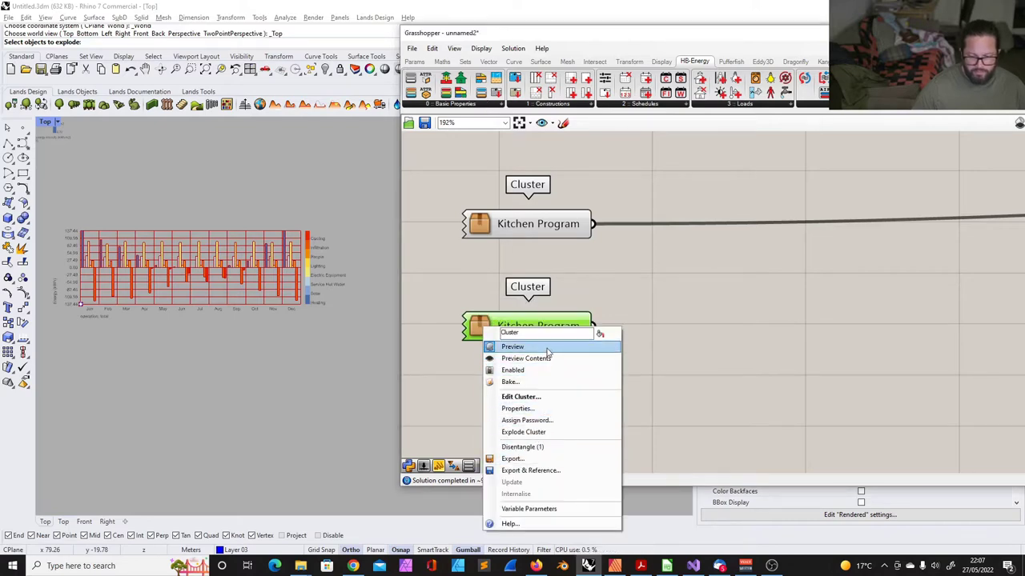
left_click(537, 398)
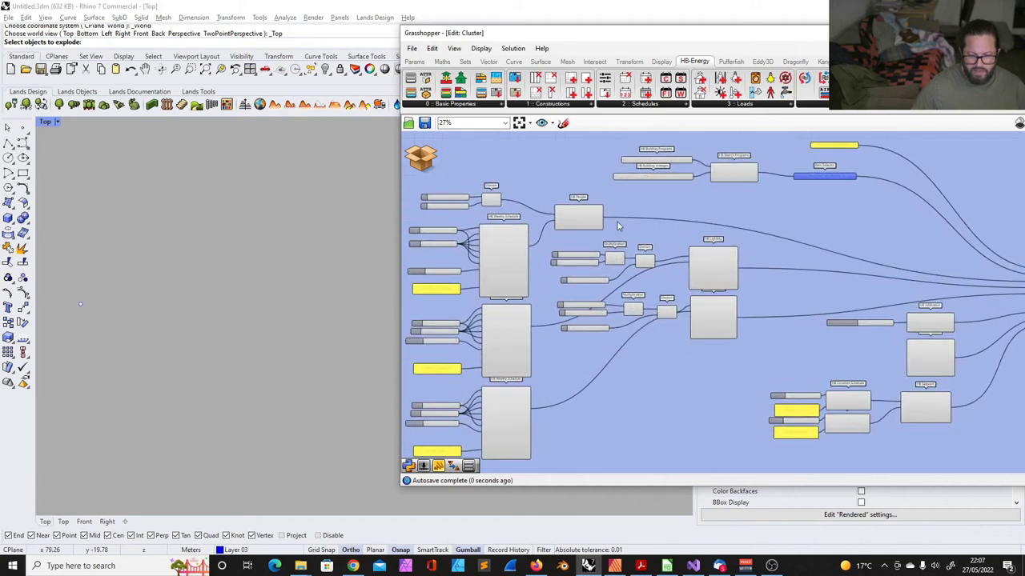
- Examine the components inside the cluster from the schedules through to HB ProgramType, and return to the parent document without saving
scroll(604, 228, "down", 5)
scroll(570, 225, "up", 7)
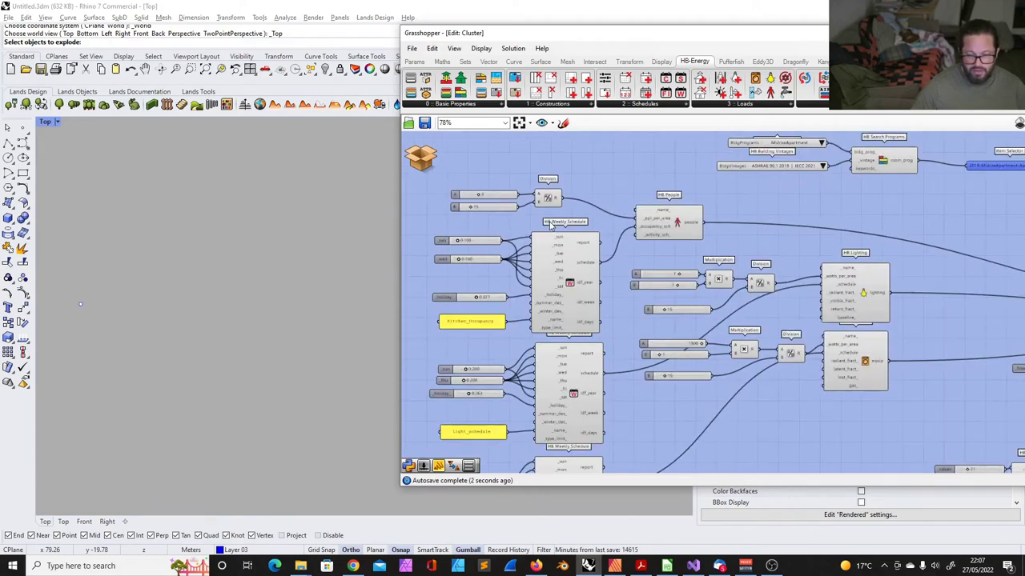
scroll(544, 224, "down", 5)
scroll(862, 226, "up", 6)
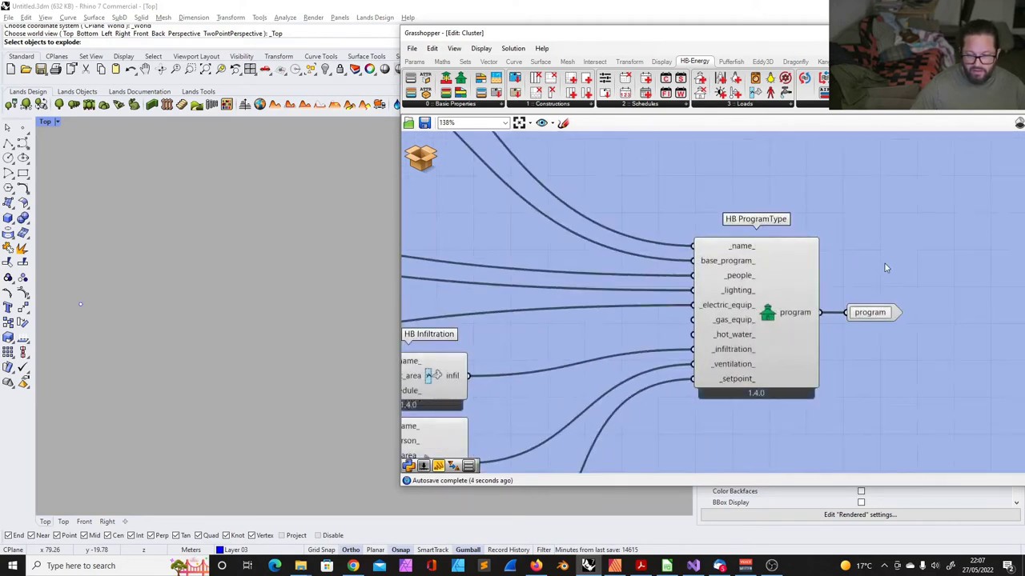
scroll(847, 269, "down", 6)
scroll(637, 210, "up", 7)
scroll(608, 206, "down", 6)
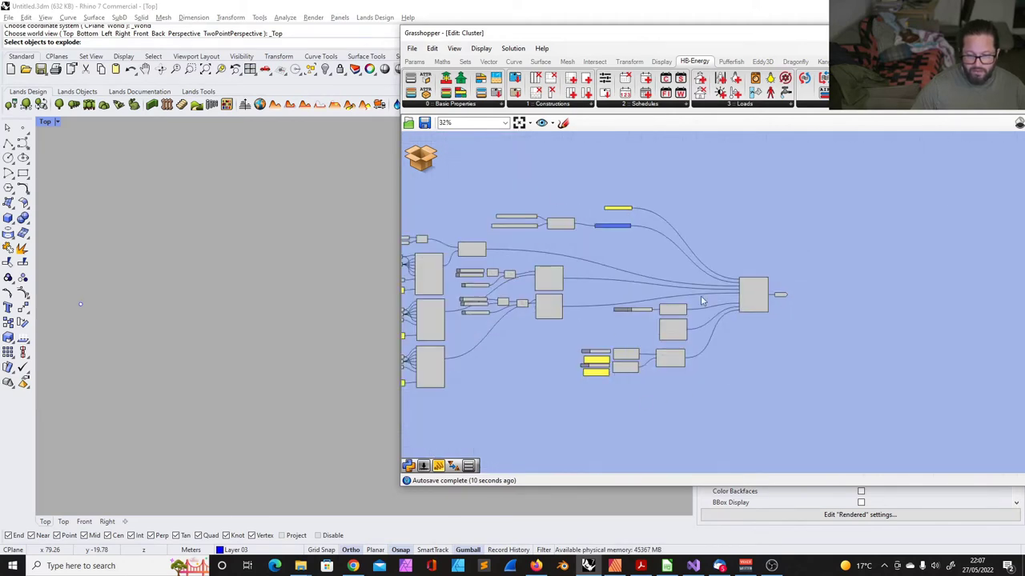
left_click_drag(586, 40, 386, 48)
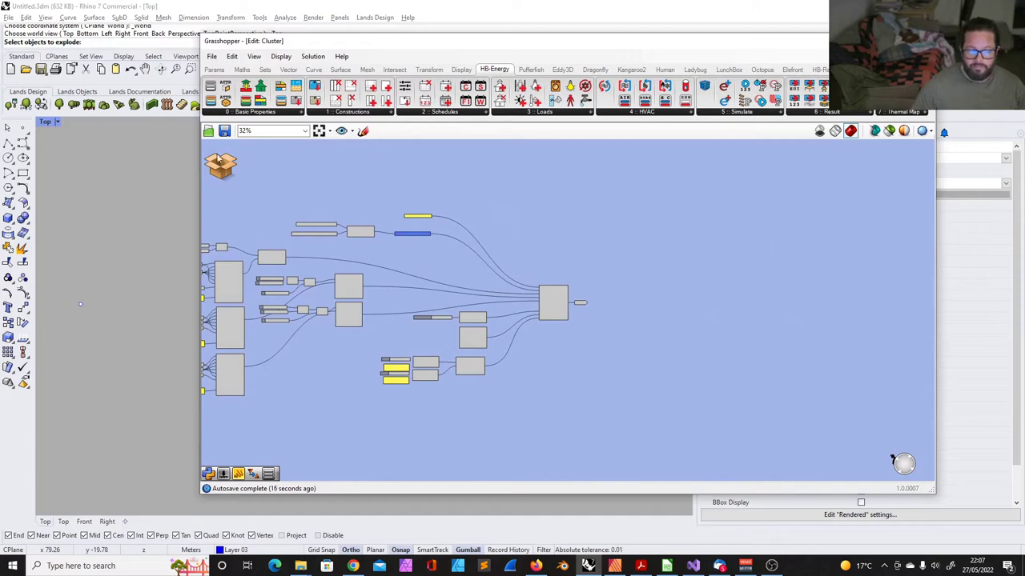
mouse_move(224, 164)
left_click(251, 197)
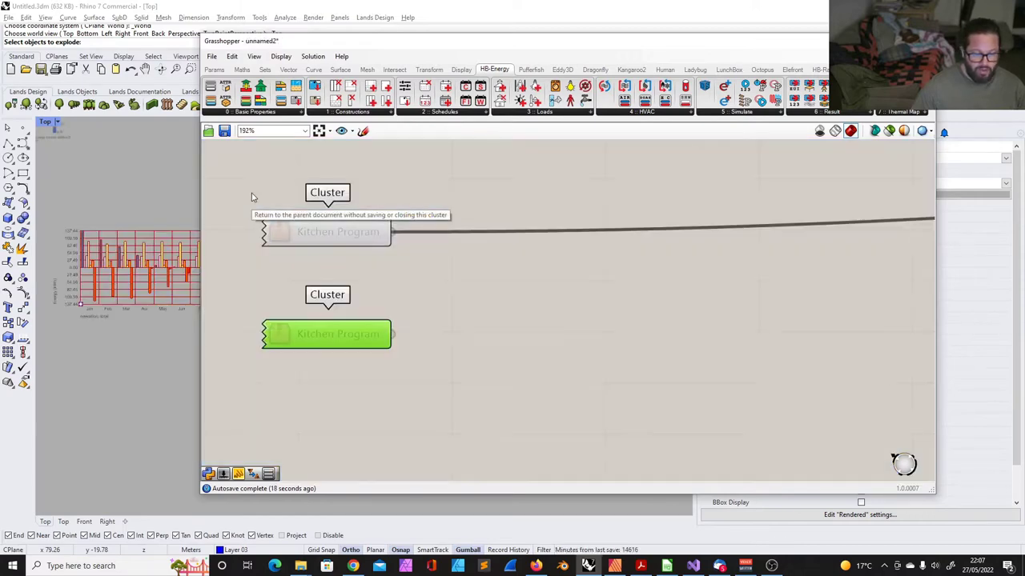
- Delete the copied Kitchen Program cluster and move the original up to just beneath HB Construction Set by Climate
scroll(507, 297, "down", 10)
scroll(650, 271, "up", 4)
scroll(651, 271, "down", 4)
scroll(458, 307, "up", 3)
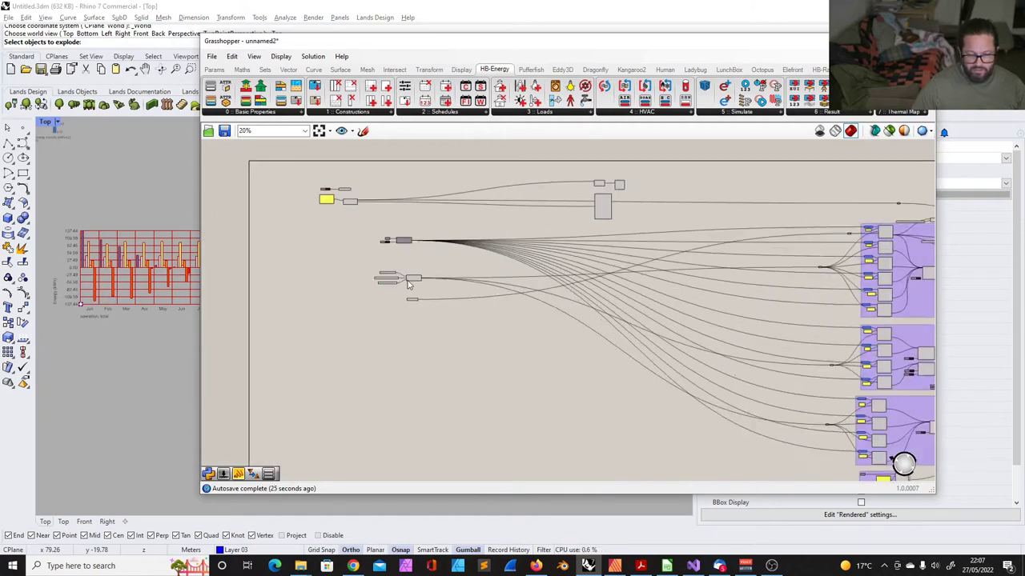
scroll(408, 284, "up", 6)
left_click_drag(404, 340, 419, 292)
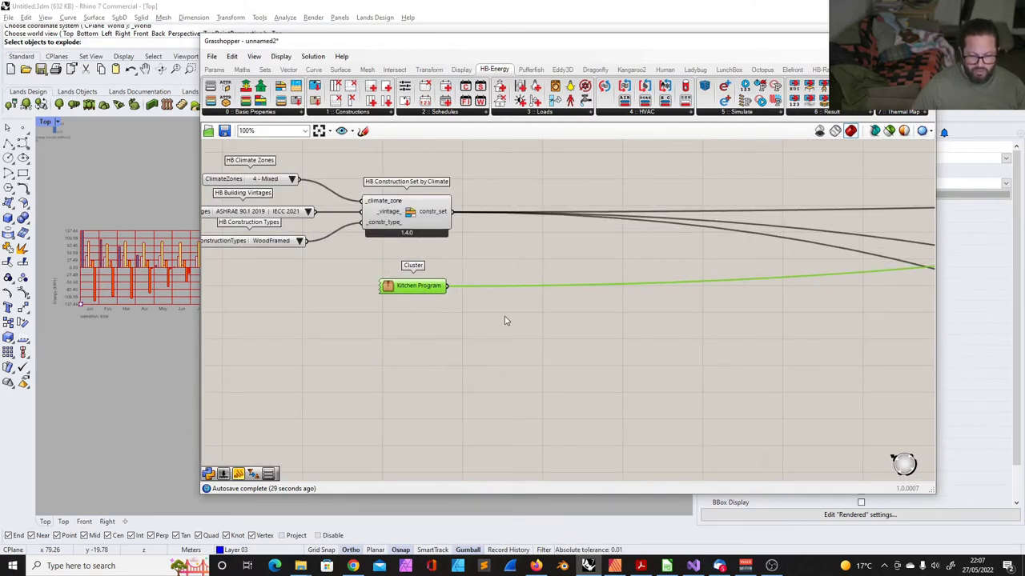
left_click(414, 295)
- Examine how the Kitchen Program cluster connects through the relay to the Kitchen's HB Room from Solid component
scroll(481, 312, "down", 5)
scroll(375, 279, "up", 2)
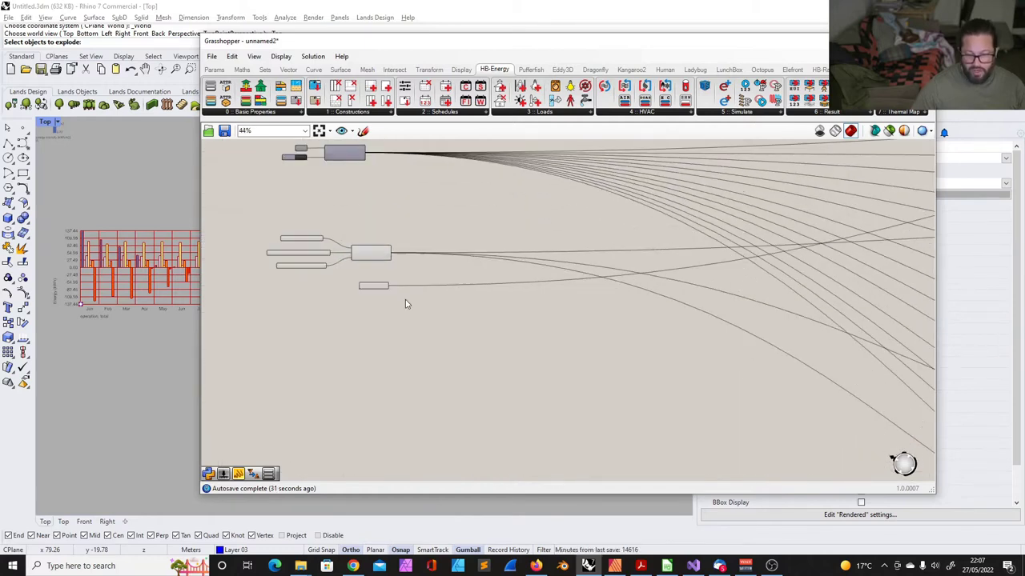
scroll(501, 289, "down", 7)
scroll(725, 251, "up", 7)
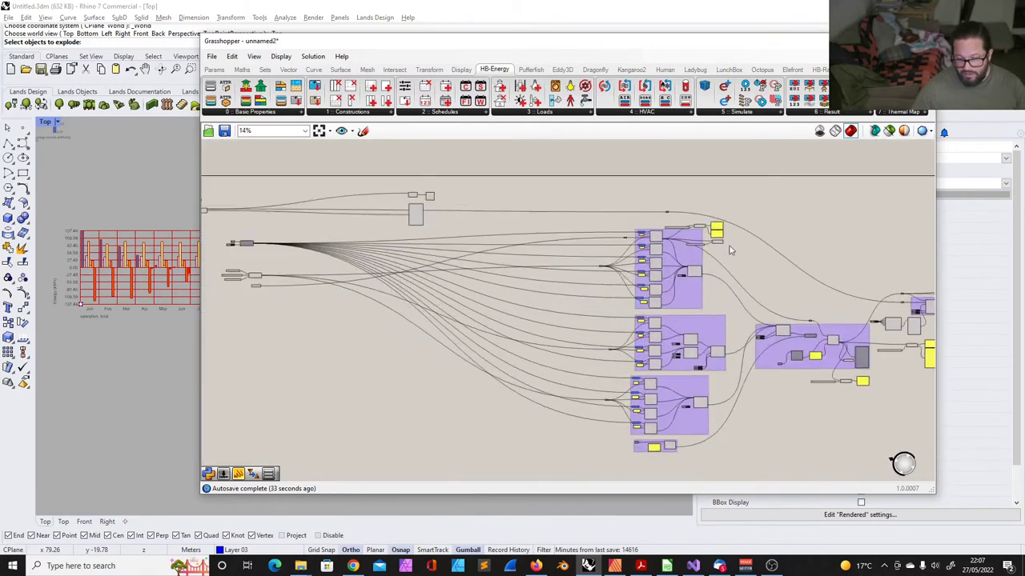
scroll(647, 234, "up", 2)
scroll(566, 274, "up", 3)
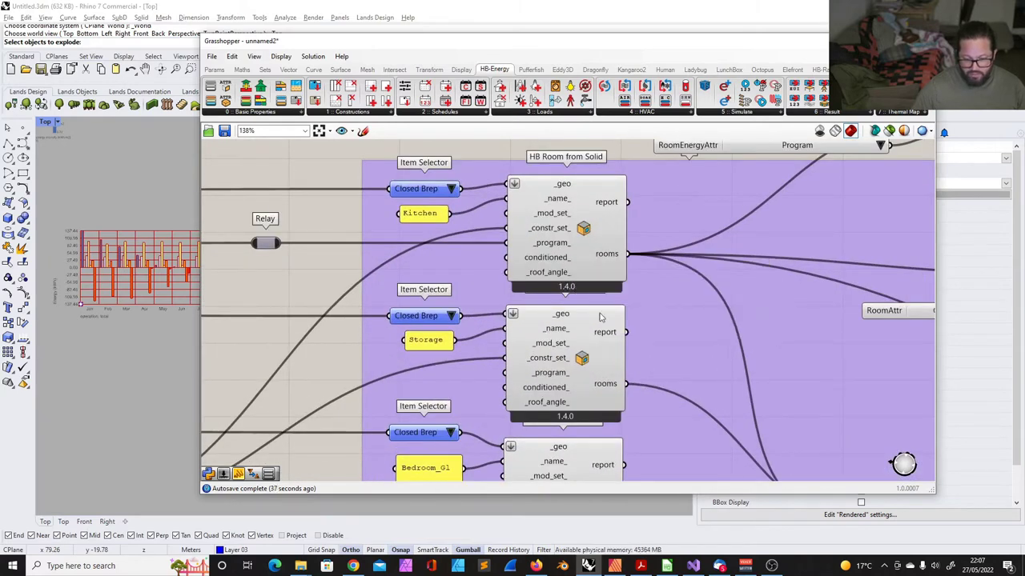
scroll(596, 324, "down", 12)
scroll(359, 349, "up", 6)
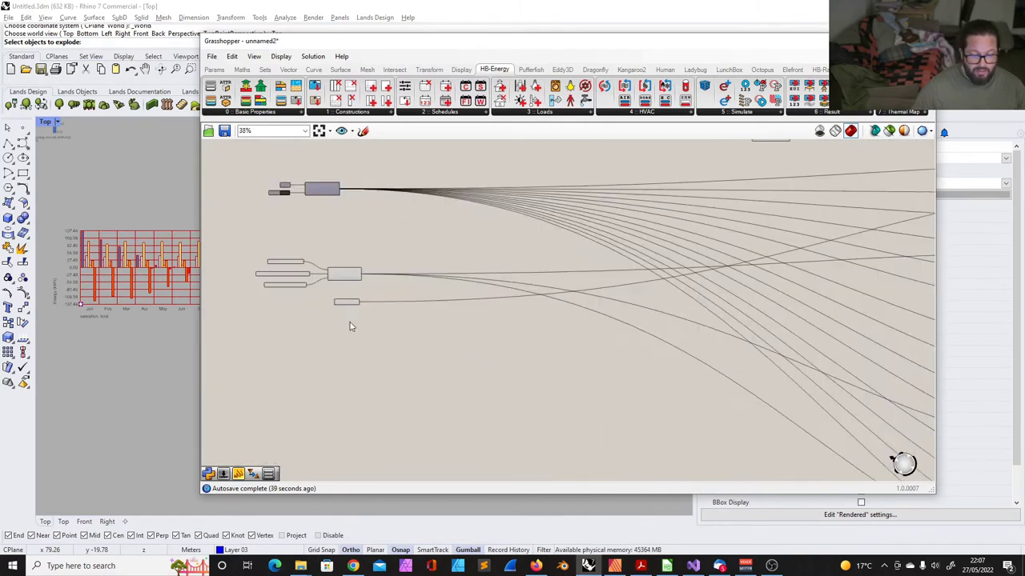
- Nudge the Kitchen Program cluster slightly closer to HB Construction Set by Climate
scroll(343, 308, "up", 5)
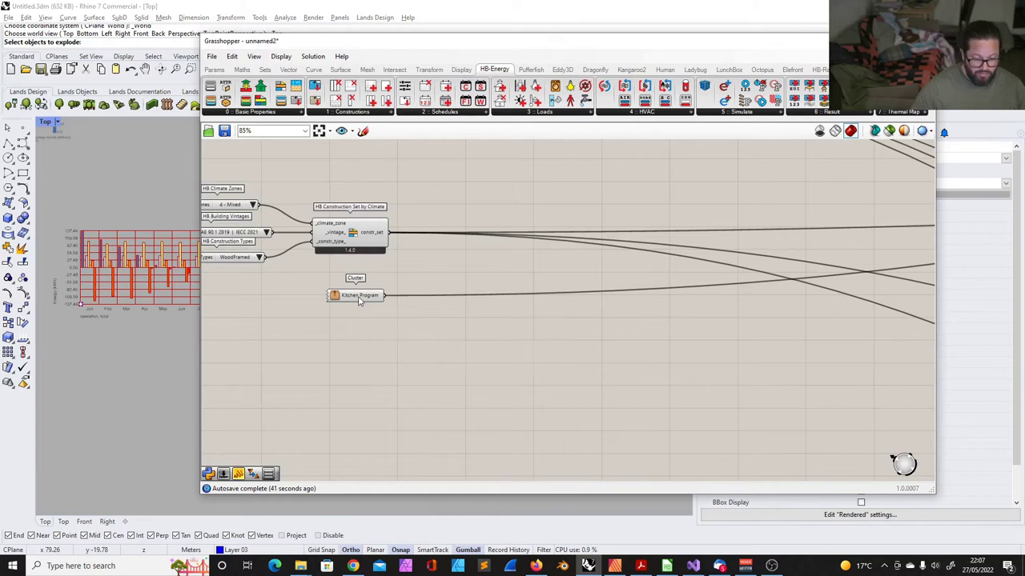
left_click_drag(360, 301, 356, 292)
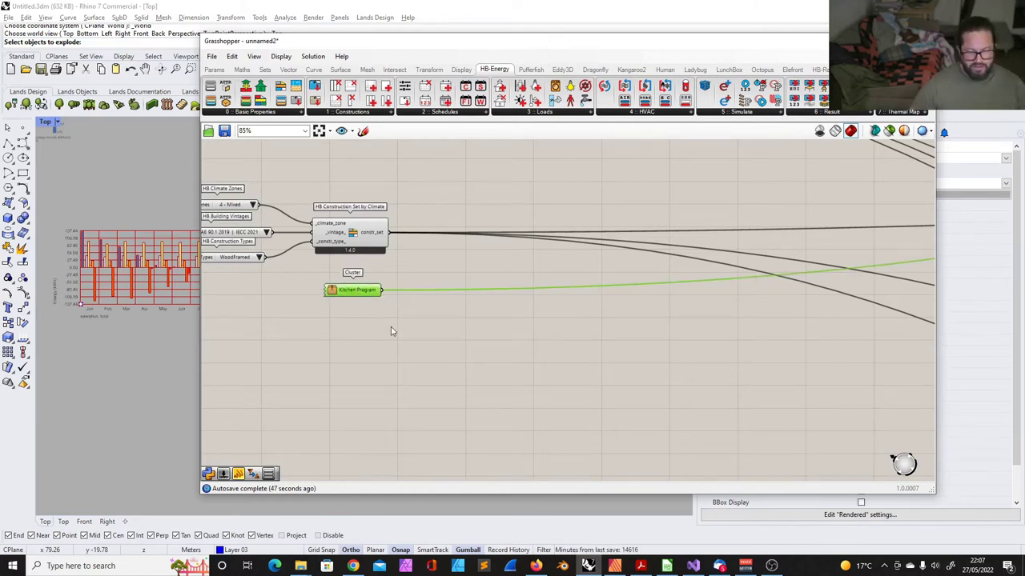
left_click(356, 316)
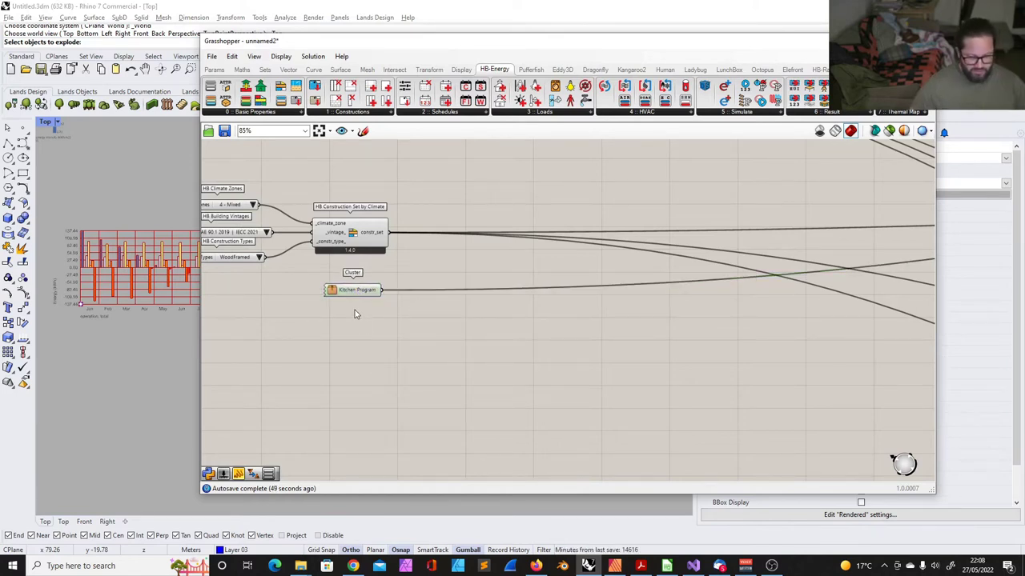
- Copy the building programs, vintages, HB Search Programs and Item Selector components out of the Kitchen Program cluster and place them below it
left_click(353, 294)
double_click(353, 294)
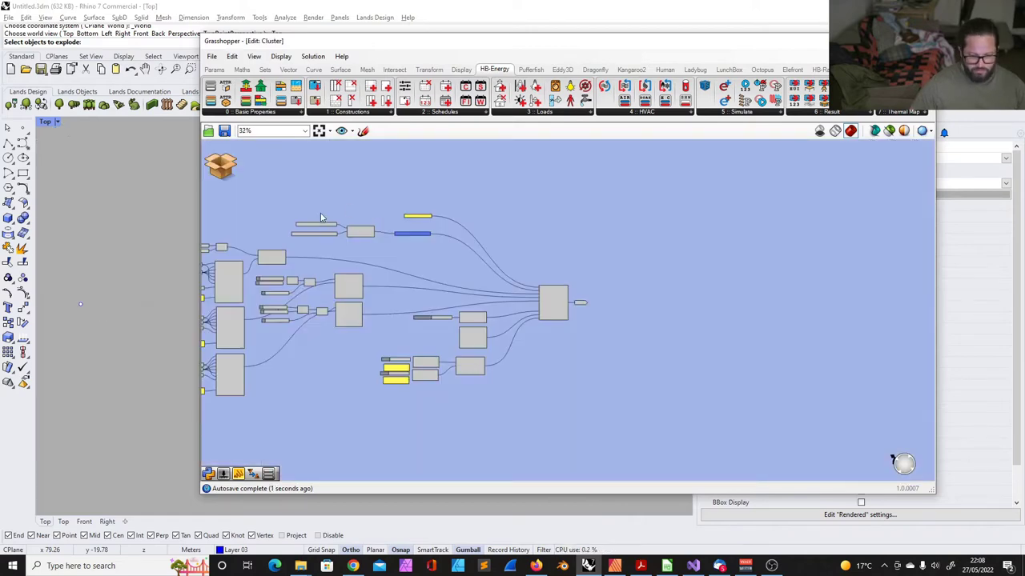
left_click_drag(252, 218, 725, 336)
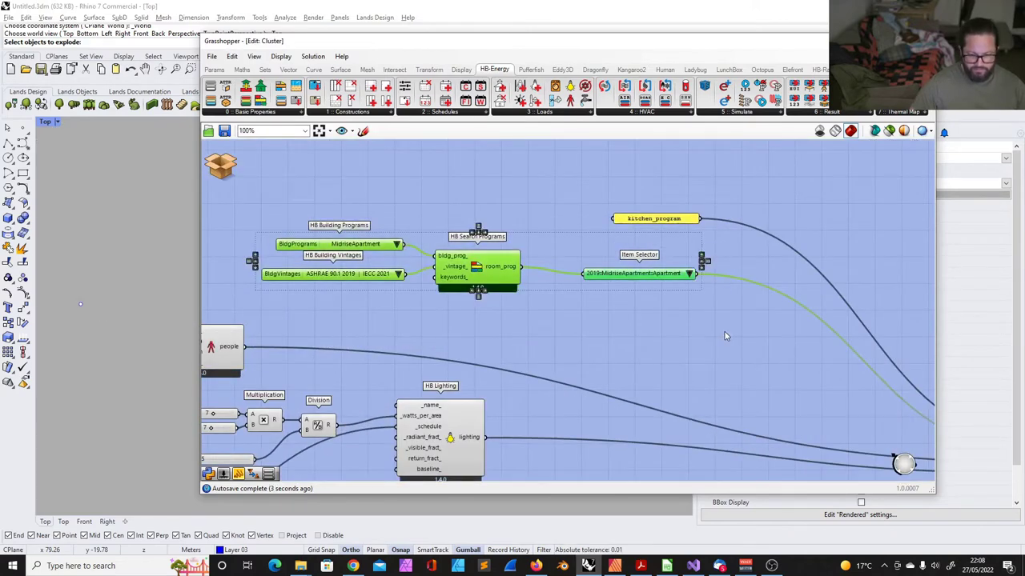
left_click(220, 164)
left_click(245, 193)
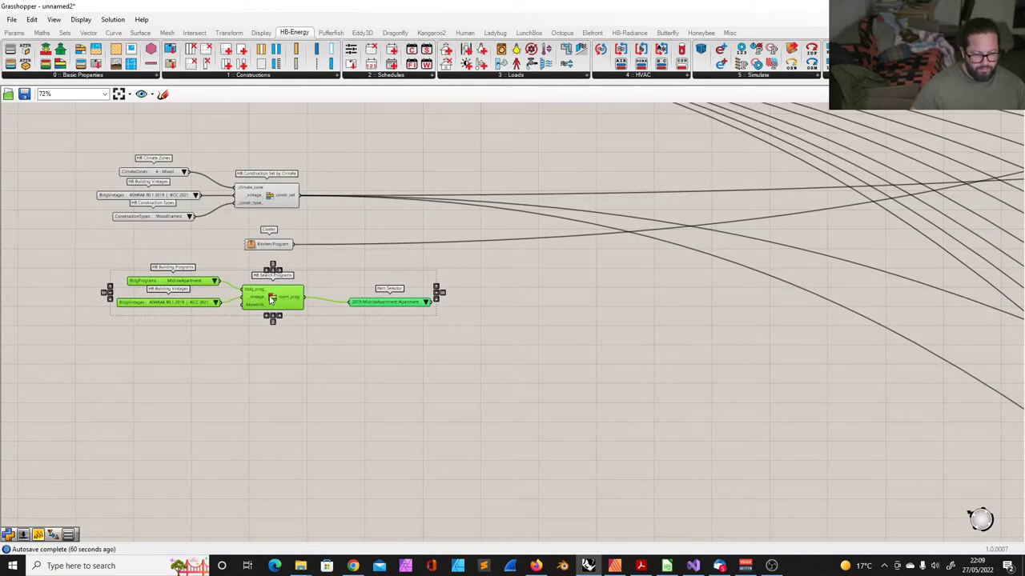
left_click(286, 330)
- Connect the copied 2019::MidriseApartment::Apartment Item Selector to the program input of the Storage room
scroll(185, 327, "down", 7)
scroll(248, 323, "up", 5)
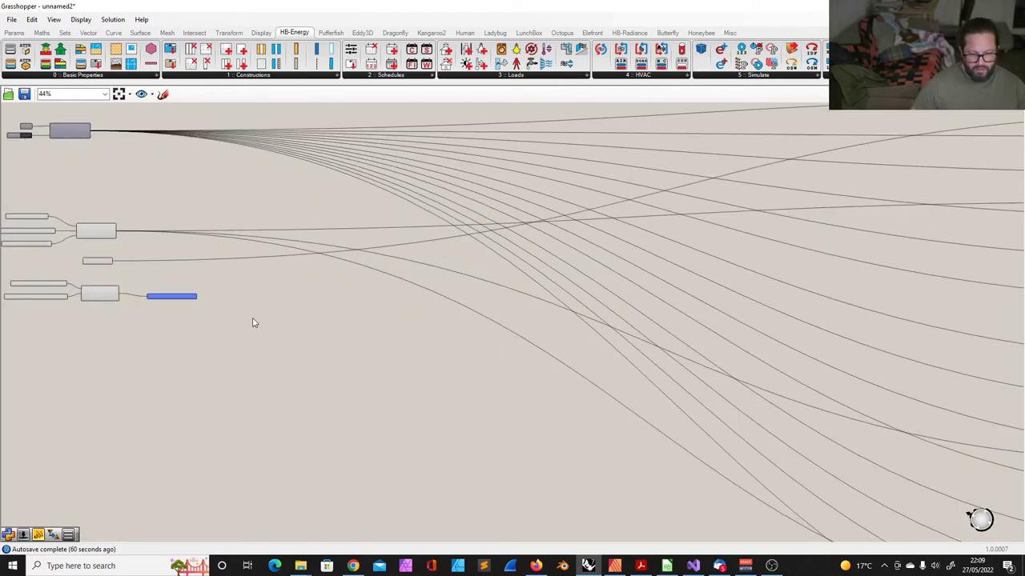
scroll(170, 295, "down", 4)
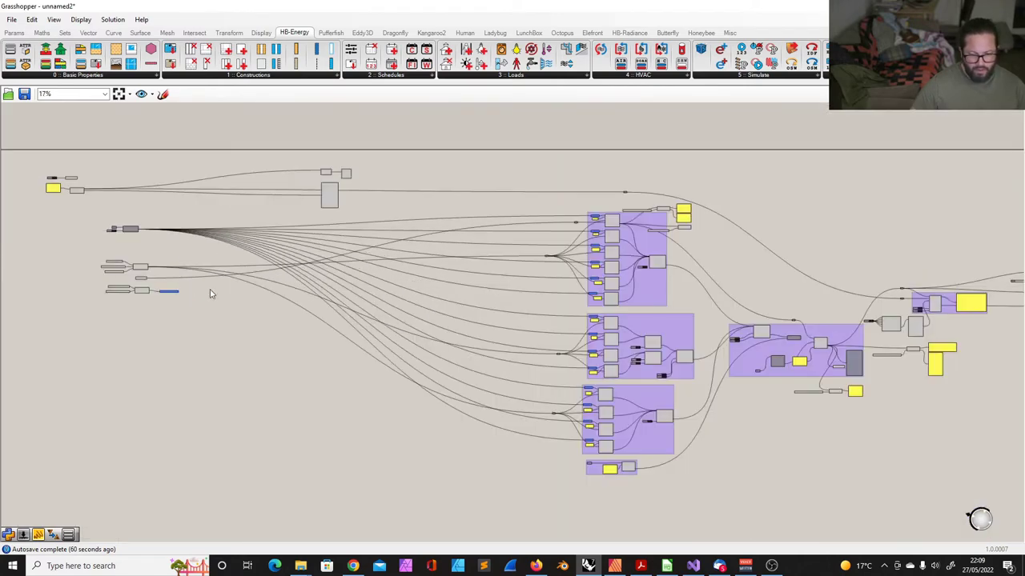
scroll(170, 291, "up", 8)
left_click(169, 289)
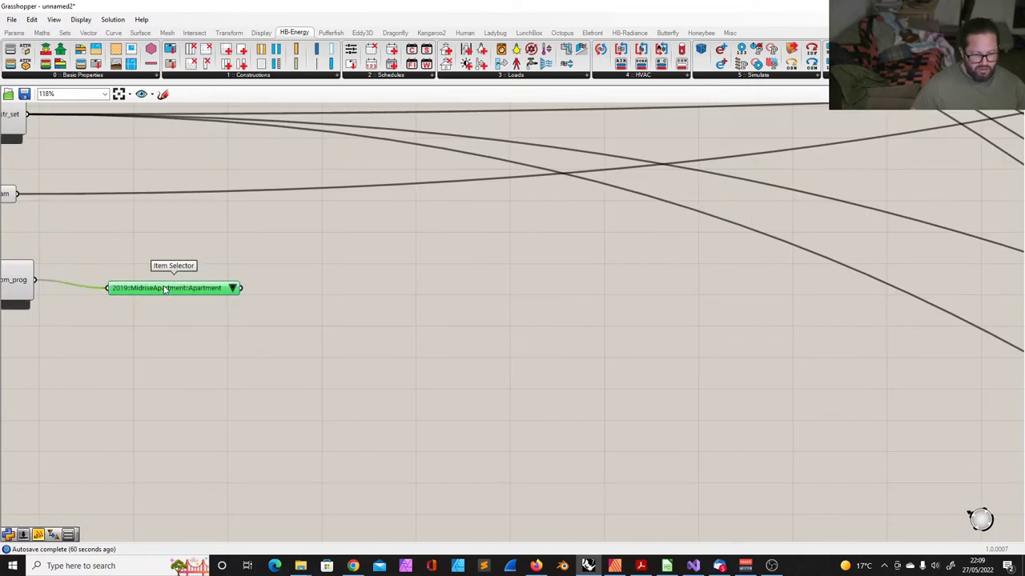
scroll(185, 284, "down", 6)
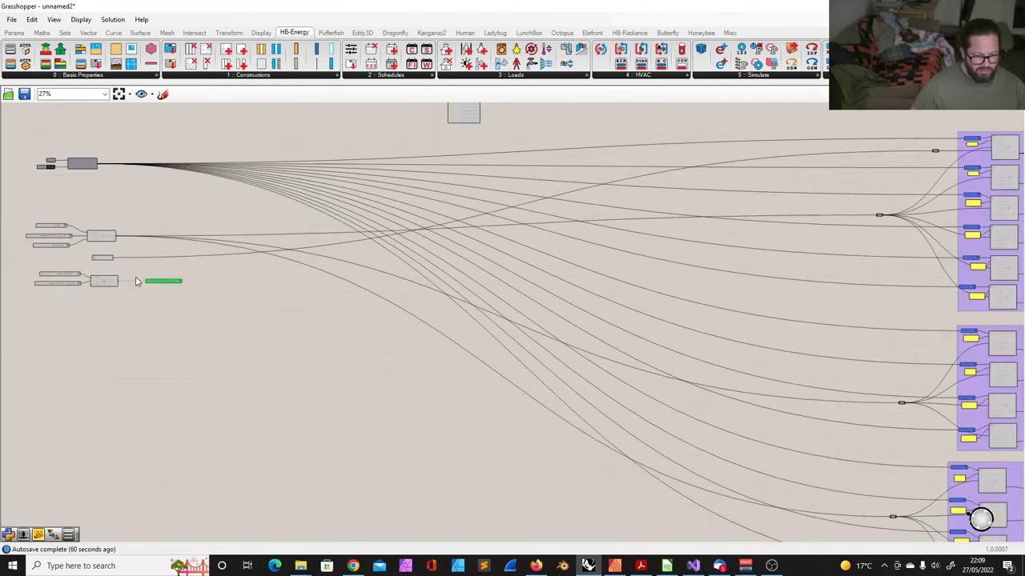
scroll(181, 287, "down", 2)
scroll(146, 291, "up", 2)
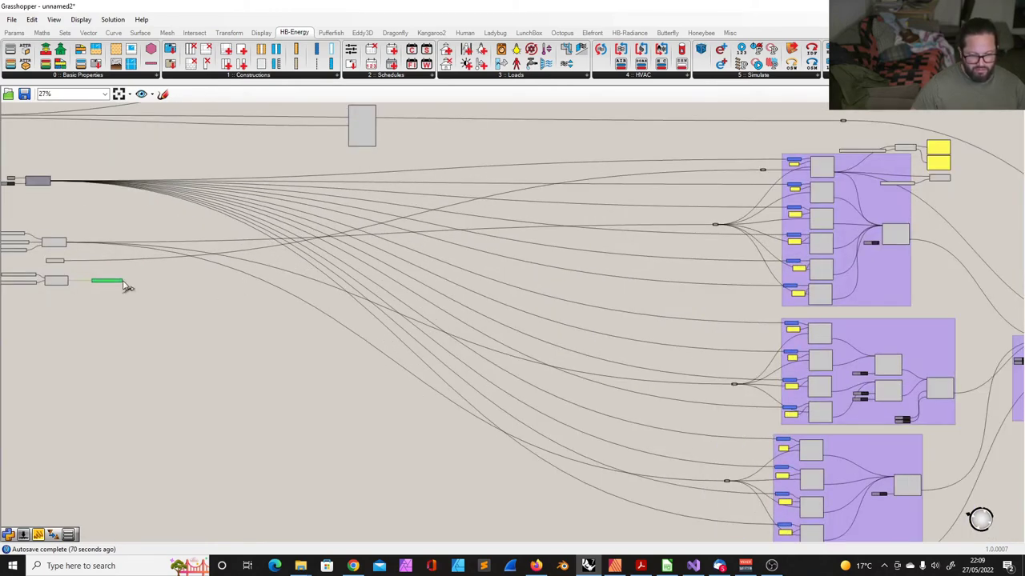
left_click_drag(129, 286, 790, 209)
scroll(816, 197, "up", 4)
scroll(816, 196, "up", 3)
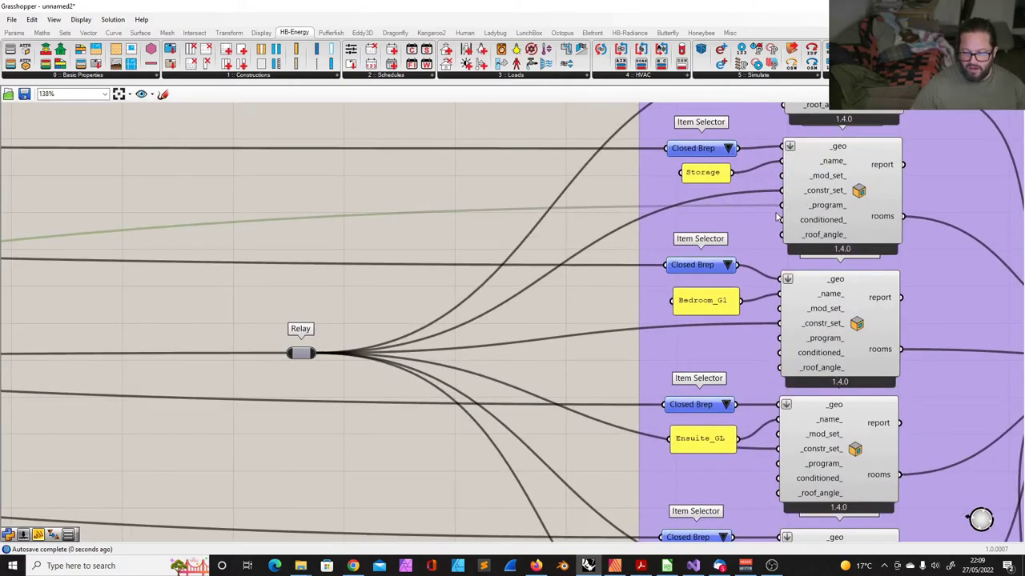
- Move the apartment Item Selector near the rooms and connect it to the program inputs of the bedroom, ensuite, bathroom and living rooms
scroll(776, 216, "down", 6)
scroll(265, 304, "up", 1)
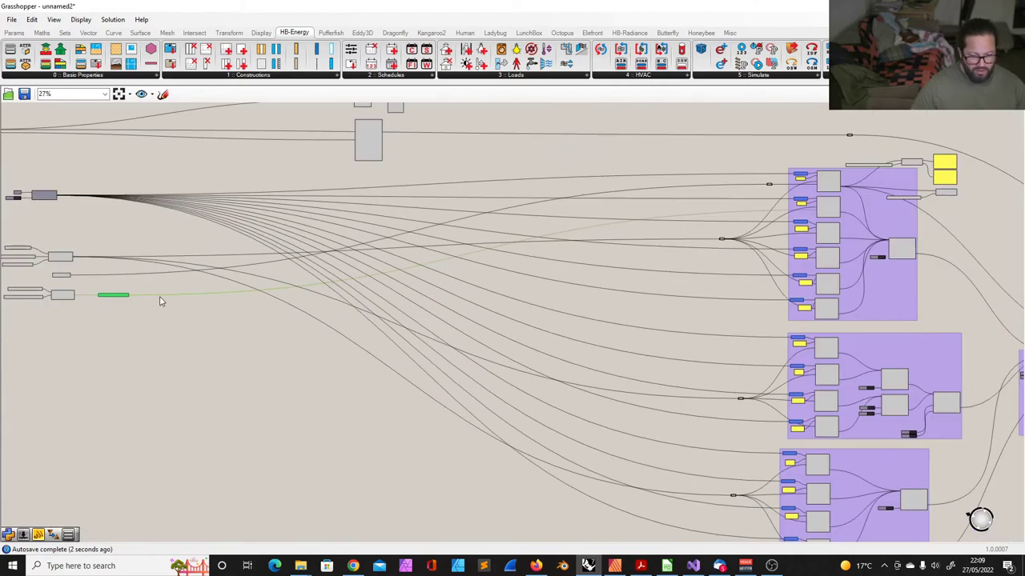
left_click_drag(205, 309, 680, 238)
scroll(916, 244, "up", 4)
scroll(728, 228, "up", 2)
scroll(697, 243, "down", 6)
scroll(645, 267, "up", 2)
scroll(213, 279, "up", 6)
left_click_drag(306, 289, 626, 376)
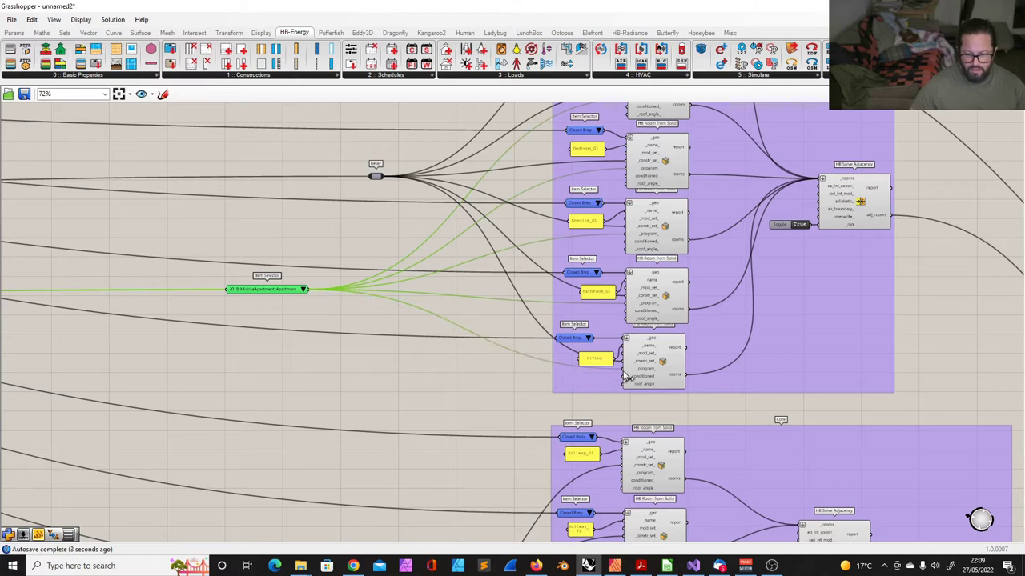
- Move the apartment Item Selector up to just below the construction set relay and deselect it
left_click_drag(290, 291, 308, 222)
right_click_drag(924, 196, 681, 206)
scroll(682, 205, "up", 1)
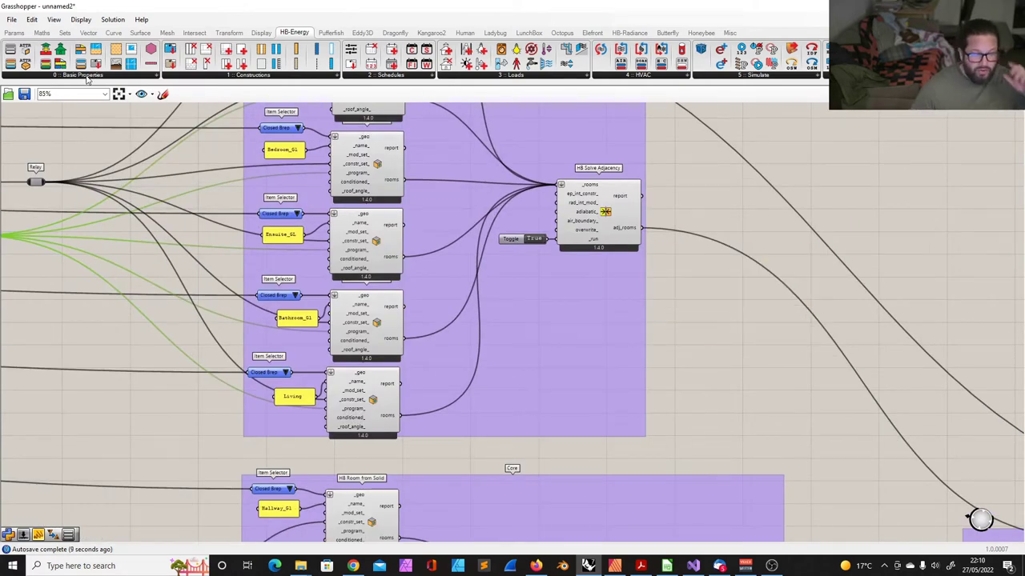
left_click(715, 339)
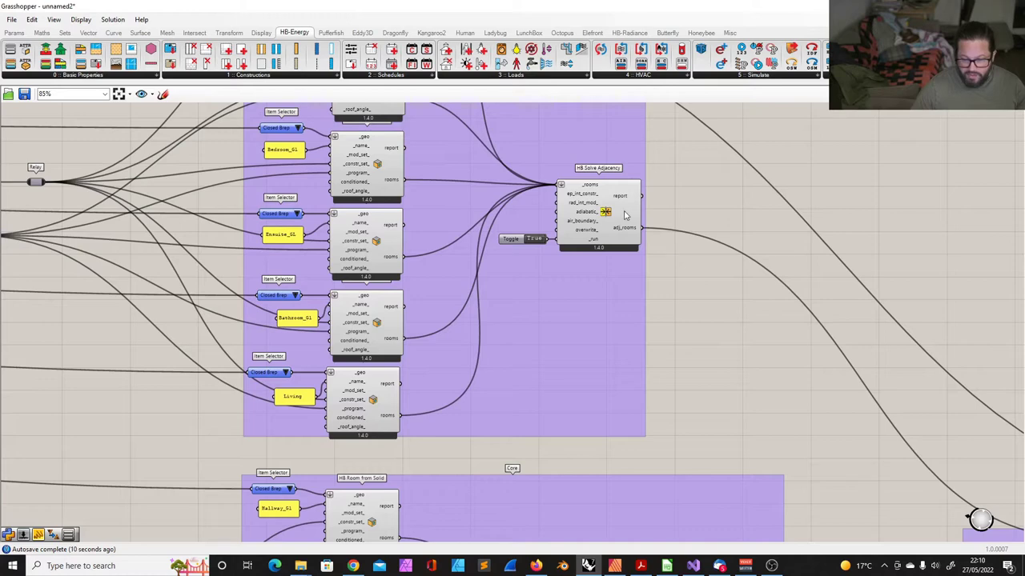
left_click(73, 76)
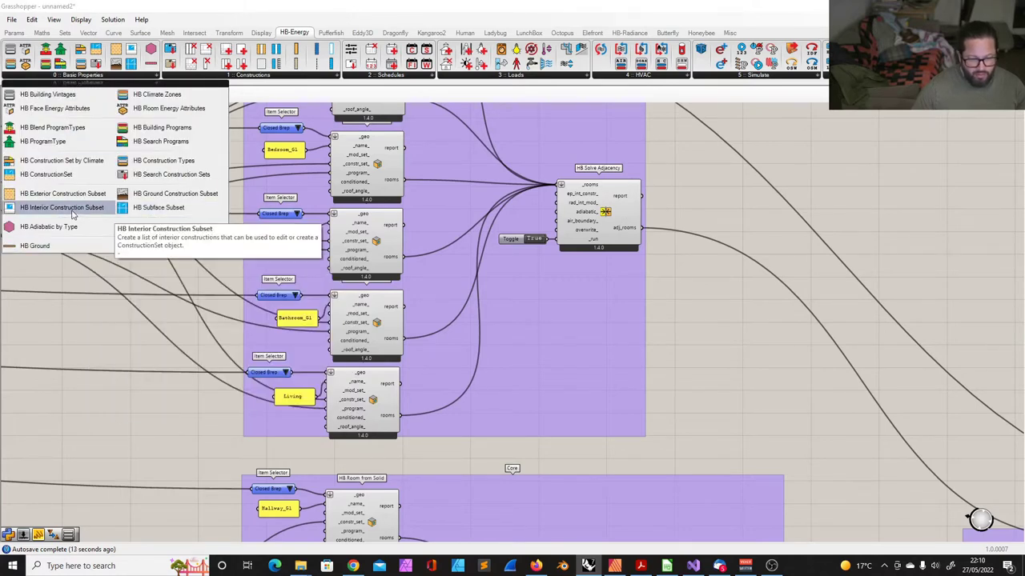
left_click(607, 198)
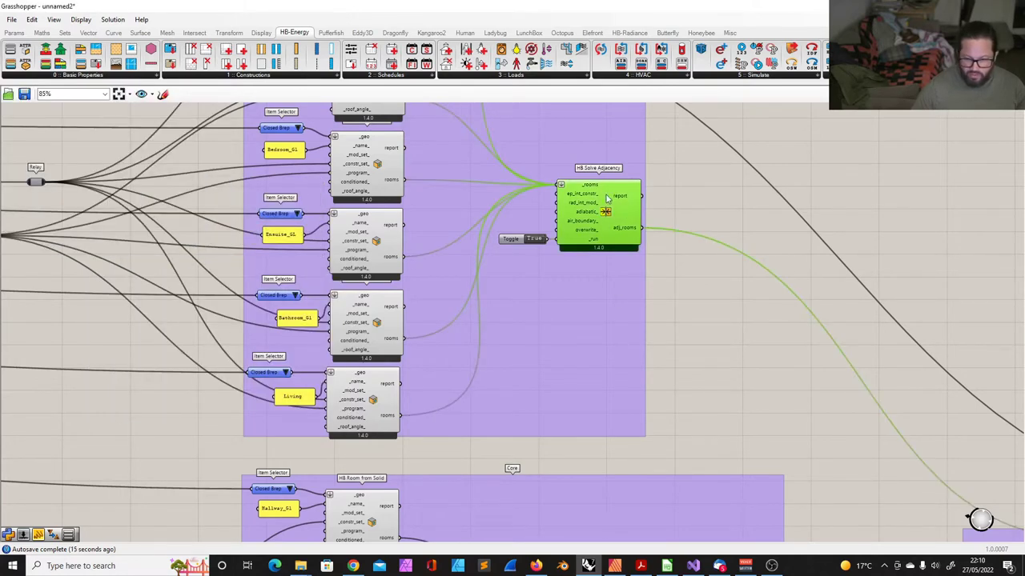
left_click(80, 76)
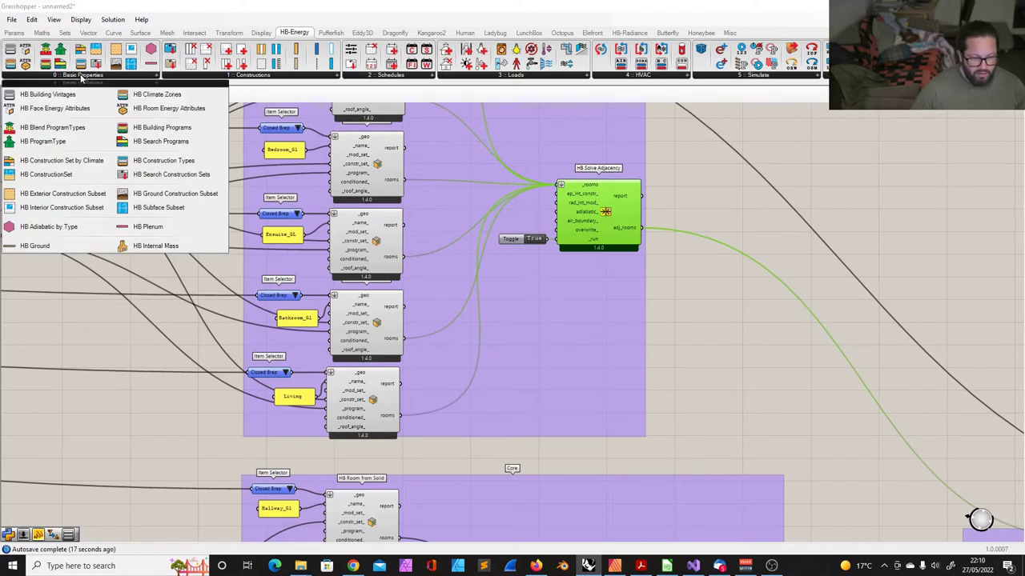
left_click(700, 327)
scroll(616, 173, "down", 3)
scroll(617, 173, "down", 2)
scroll(368, 180, "up", 4)
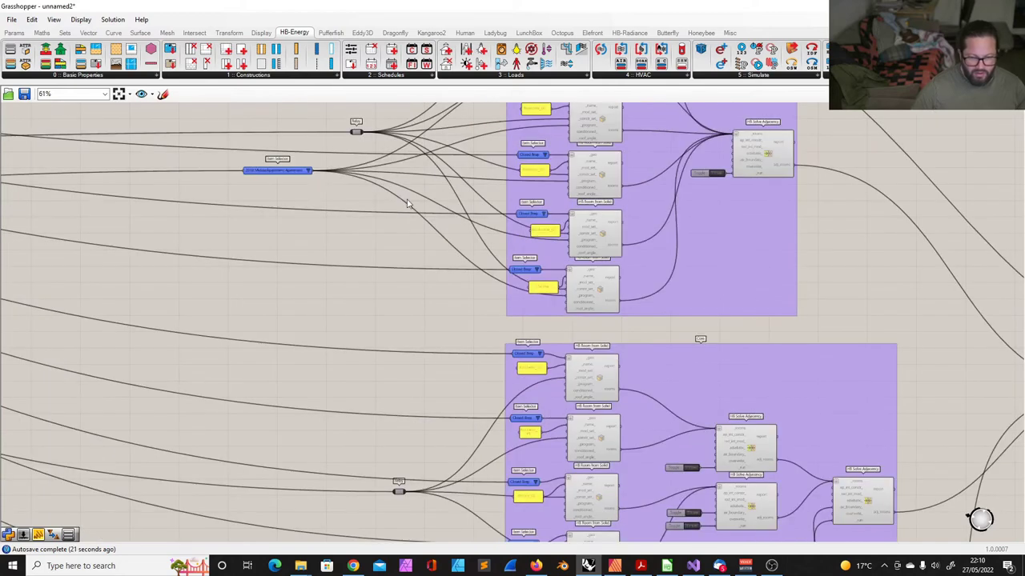
- Duplicate the 2019::MidriseApartment::Apartment Item Selector and place the copy beside the relay of the Core group
left_click(336, 208)
left_click_drag(336, 208, 324, 172)
scroll(316, 182, "down", 3)
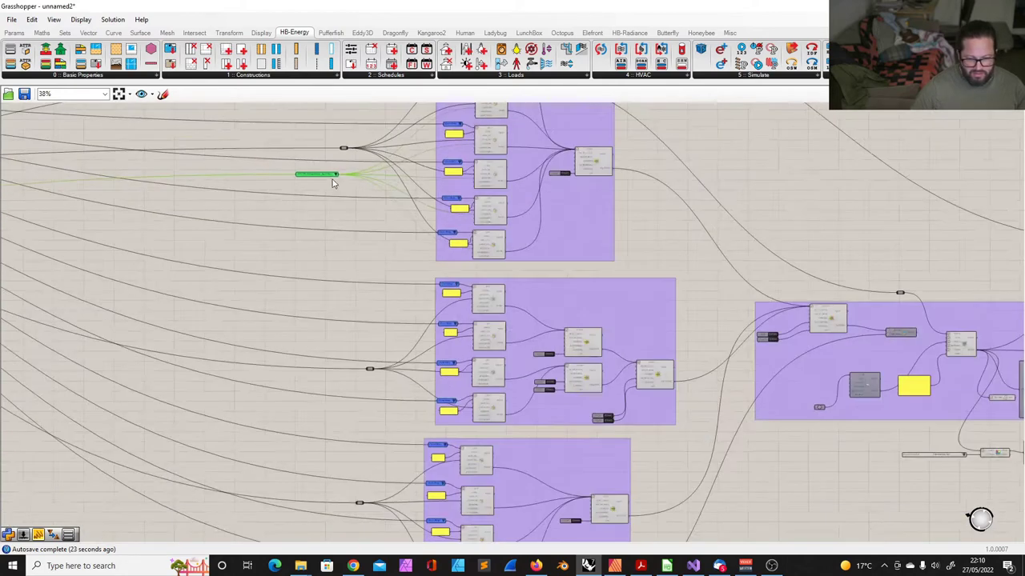
key("ctrl+c")
key("ctrl+v")
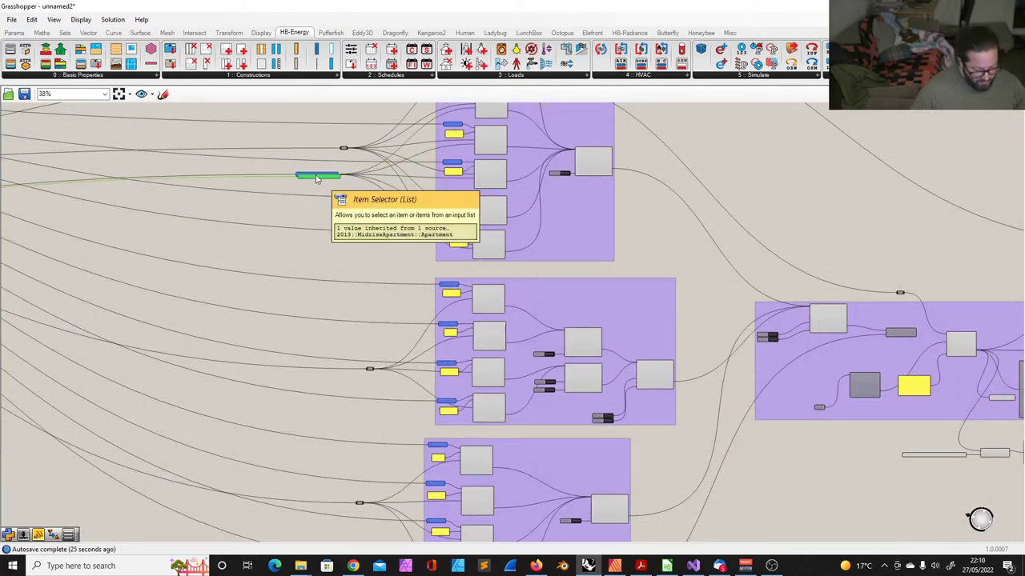
left_click_drag(321, 182, 337, 358)
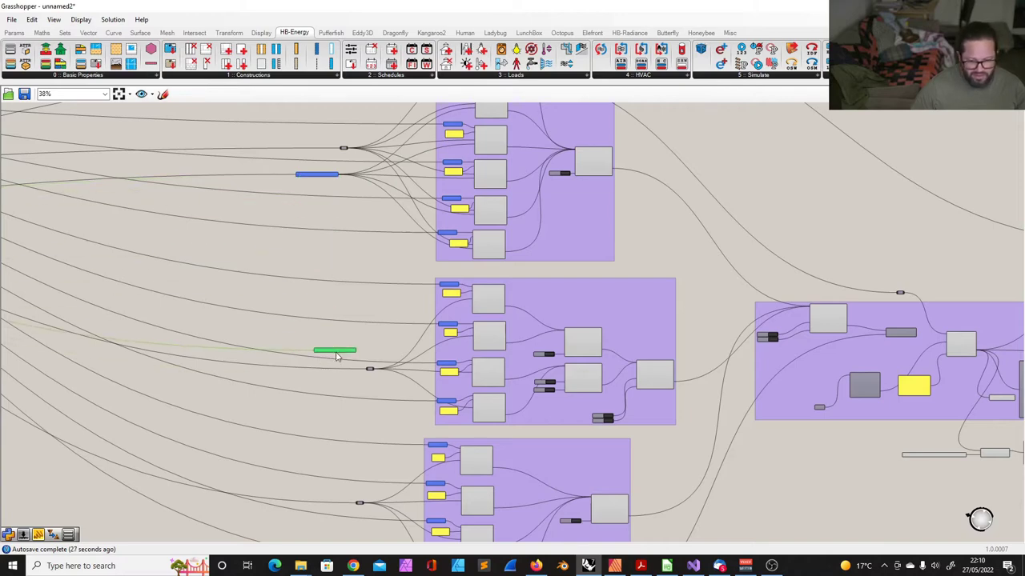
- Connect the copied apartment Item Selector to the program inputs of Hallway_G1, Hallway_F1, Entry_GL and Staircase_F1, then shift it slightly upward
scroll(337, 358, "up", 5)
left_click_drag(230, 324, 552, 208)
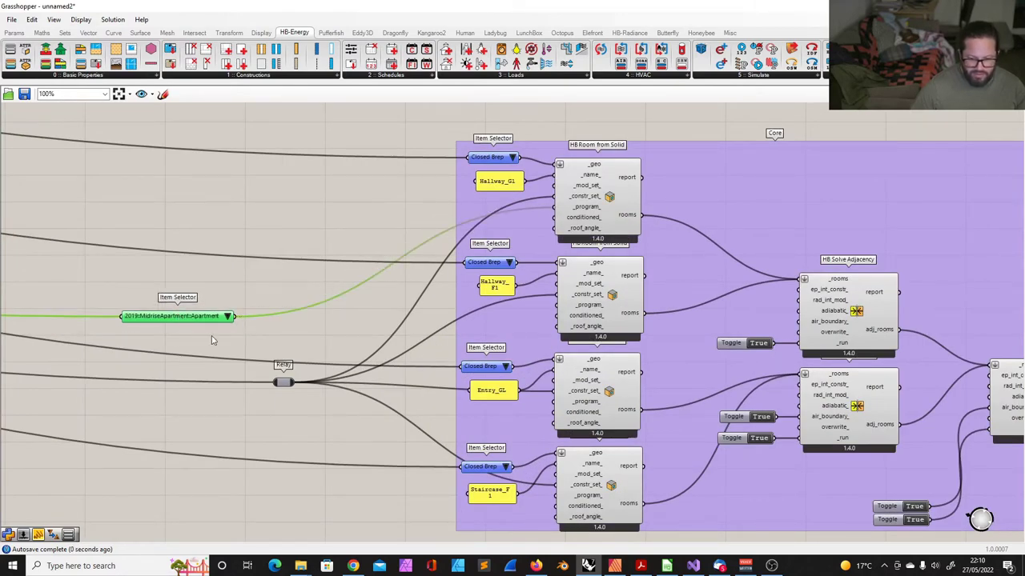
left_click_drag(234, 318, 557, 305)
left_click_drag(234, 316, 553, 402)
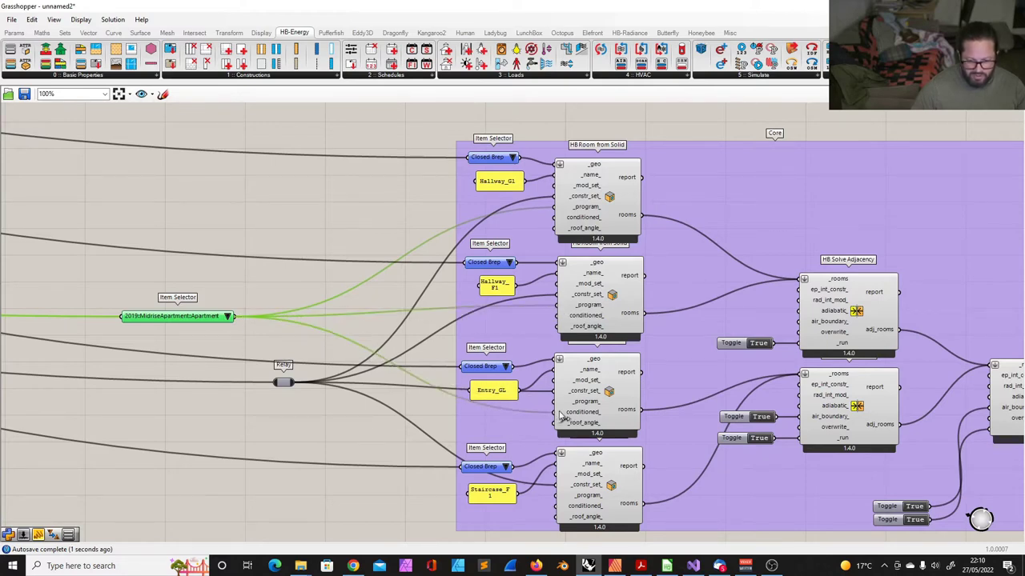
scroll(367, 312, "down", 3)
scroll(325, 342, "up", 2)
left_click_drag(276, 301, 555, 455)
left_click_drag(235, 296, 233, 272)
- Place another copy of the apartment Item Selector just above the relay that feeds the First Floor rooms
scroll(445, 227, "down", 4)
right_click_drag(417, 324, 391, 254)
scroll(391, 255, "up", 1)
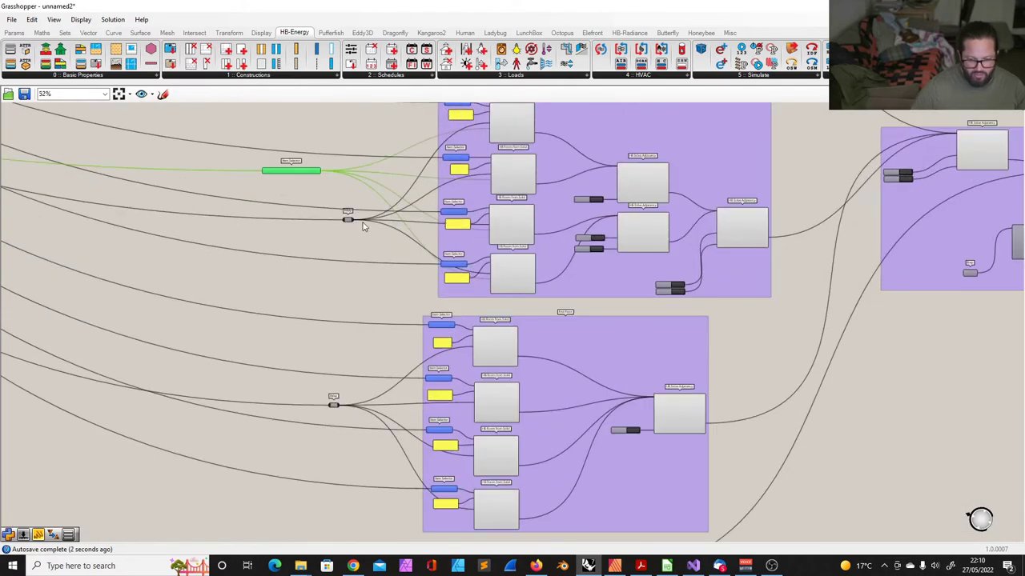
left_click_drag(300, 174, 301, 385, "alt")
scroll(396, 408, "up", 3)
scroll(397, 408, "down", 5)
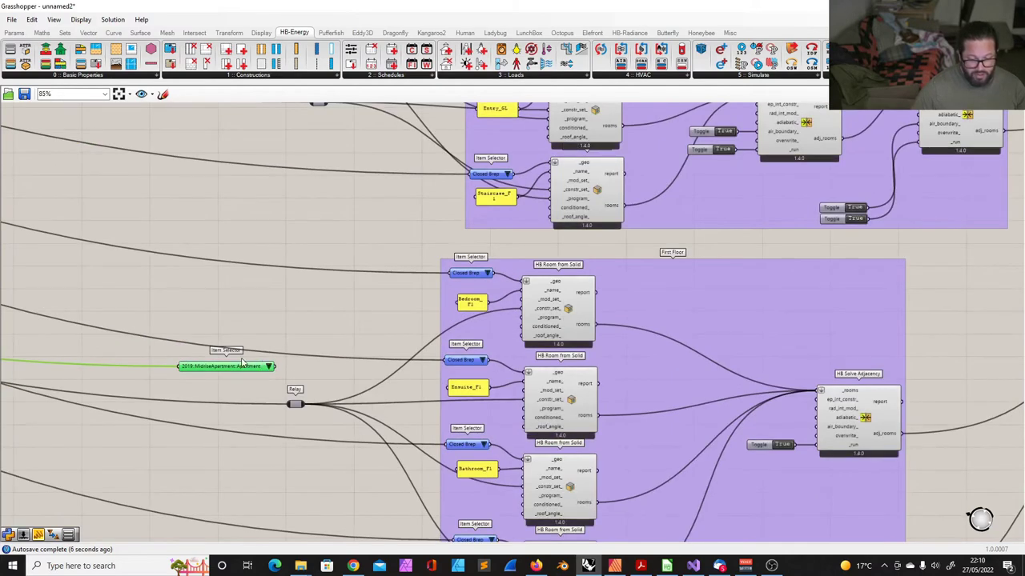
- Connect the HB Add Subface output to the rooms input of HB Model and minimize the simulation console window
scroll(576, 304, "up", 4)
scroll(577, 304, "up", 3)
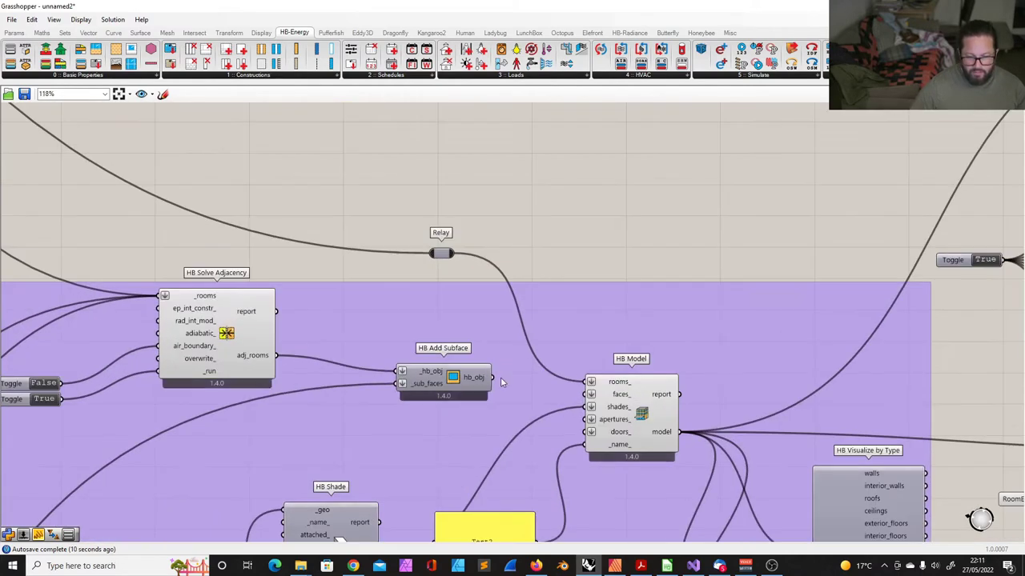
left_click(444, 253)
left_click(477, 382)
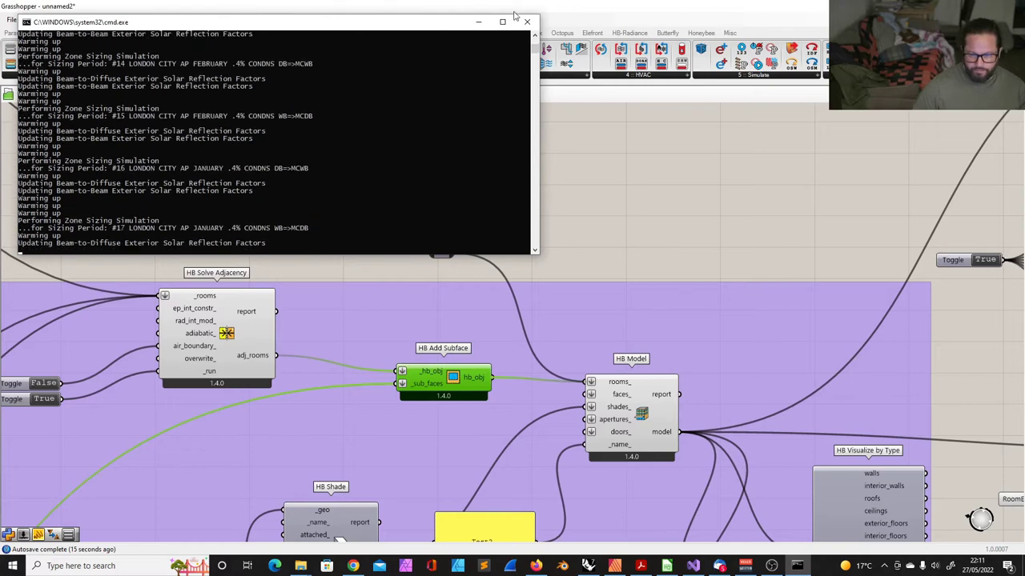
left_click(478, 22)
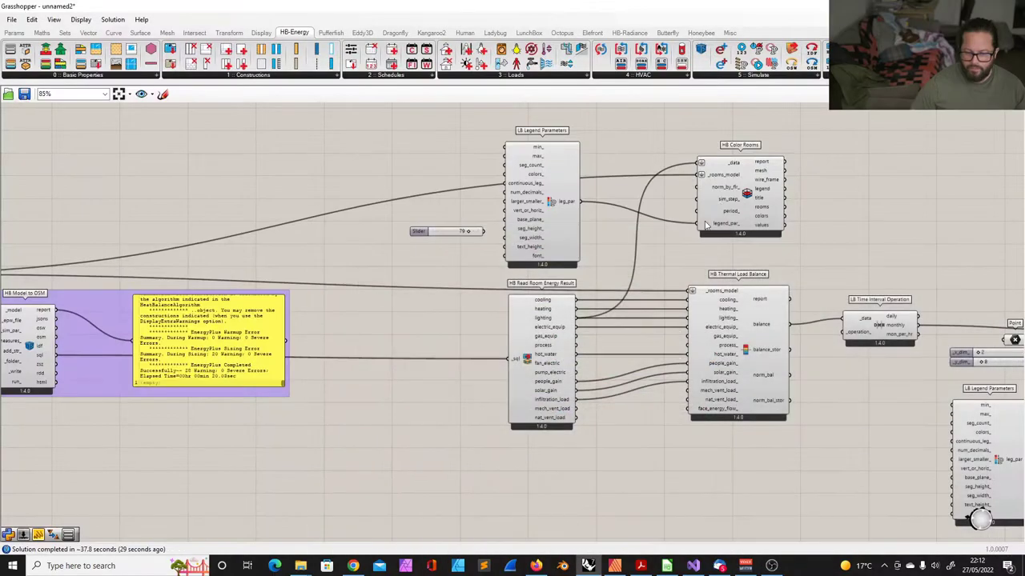
- Move the Grasshopper window aside to uncover the Rhino viewport
scroll(677, 165, "down", 8)
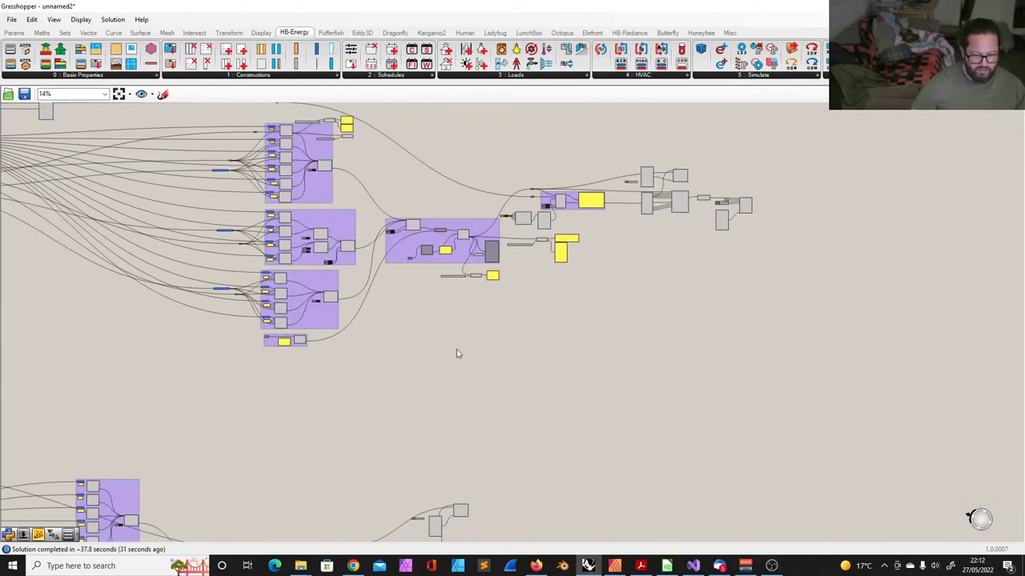
scroll(557, 328, "down", 2)
left_click_drag(470, 8, 773, 41)
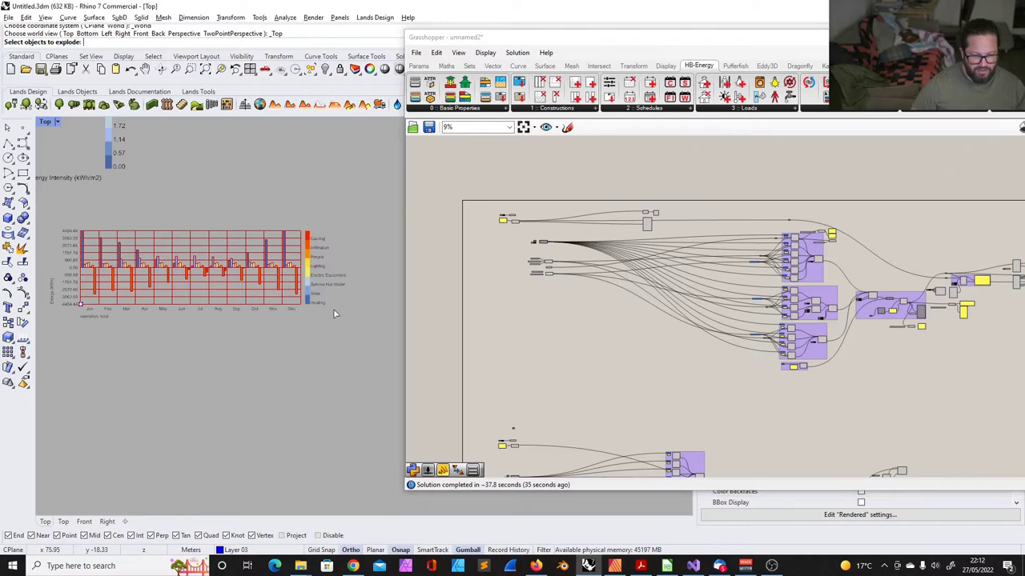
- Examine the rooms coloured by lighting energy intensity, the monthly load balance chart and the neighbouring model's results in 3D
scroll(341, 310, "down", 10)
right_click_drag(339, 311, 286, 248, "ctrl+shift")
scroll(264, 236, "up", 14)
scroll(264, 235, "down", 4)
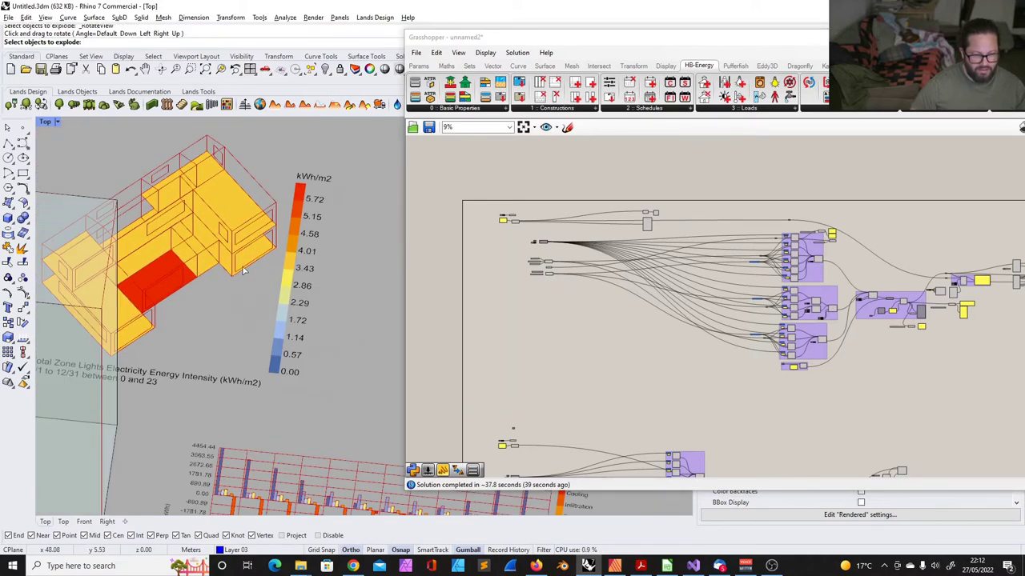
scroll(257, 298, "down", 3)
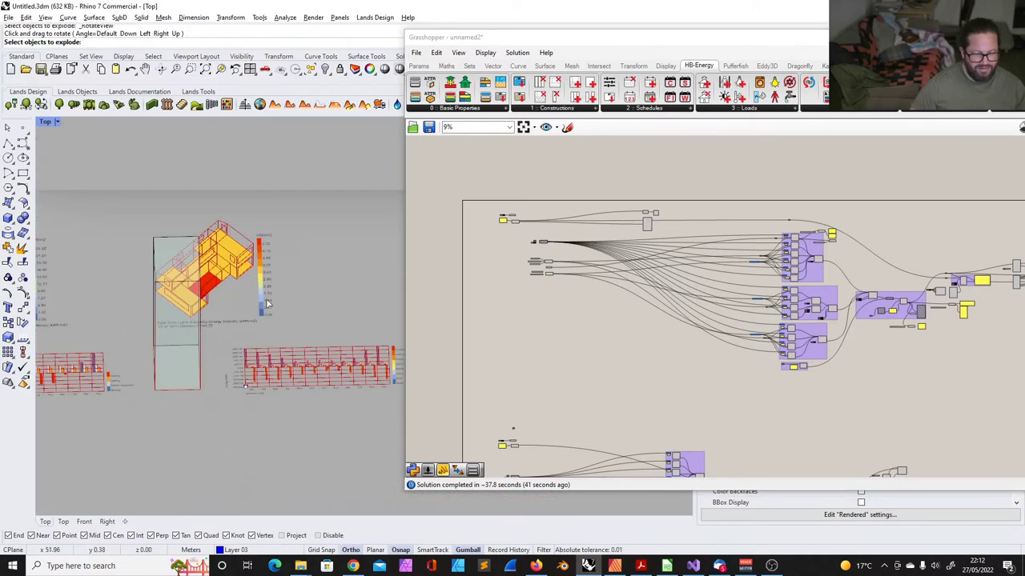
scroll(258, 298, "down", 2)
scroll(245, 248, "up", 5)
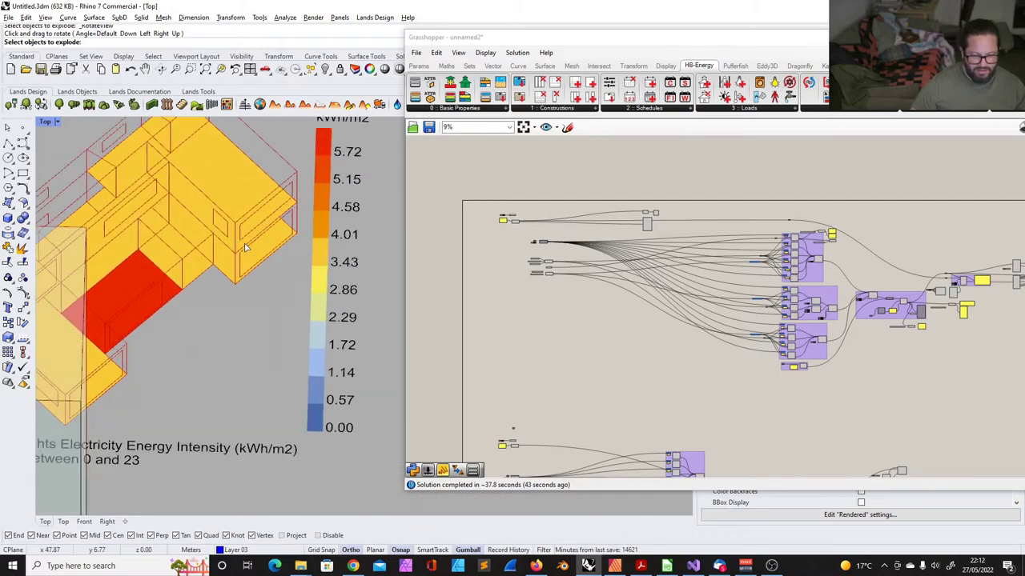
scroll(194, 264, "down", 5)
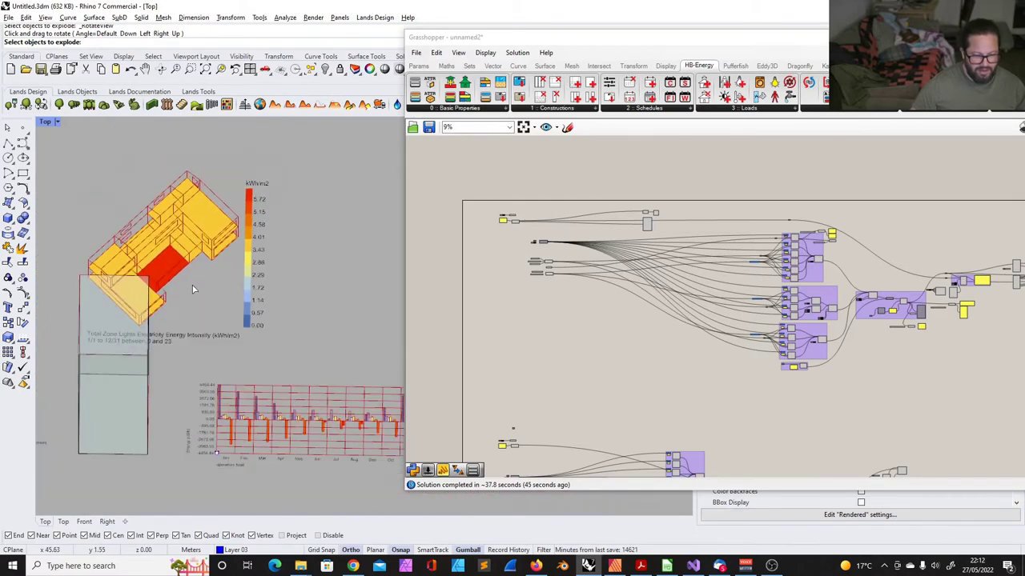
scroll(609, 374, "up", 4)
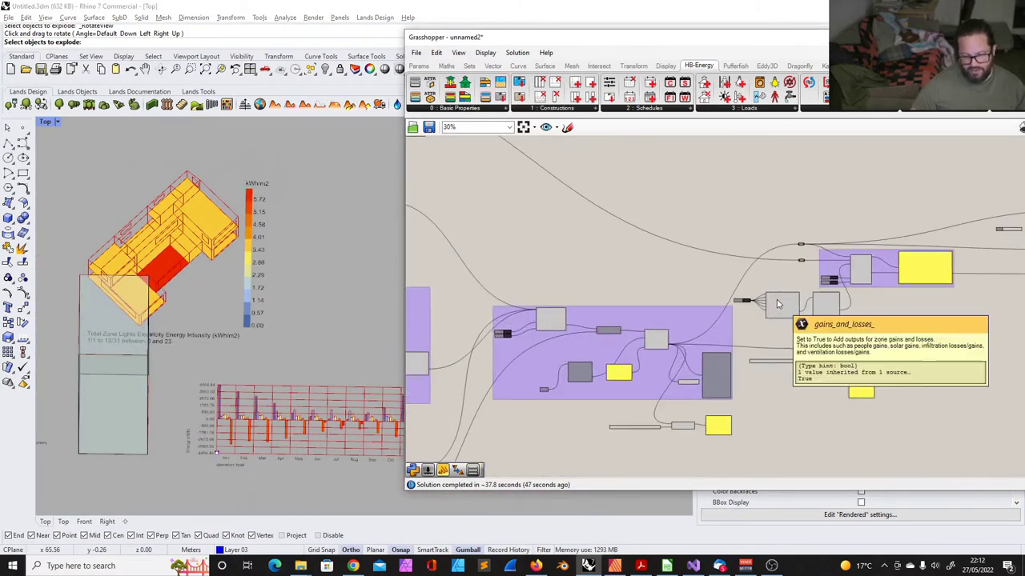
left_click_drag(207, 230, 141, 210)
left_click(141, 241)
scroll(160, 254, "down", 5)
left_click(130, 69)
scroll(140, 274, "down", 8)
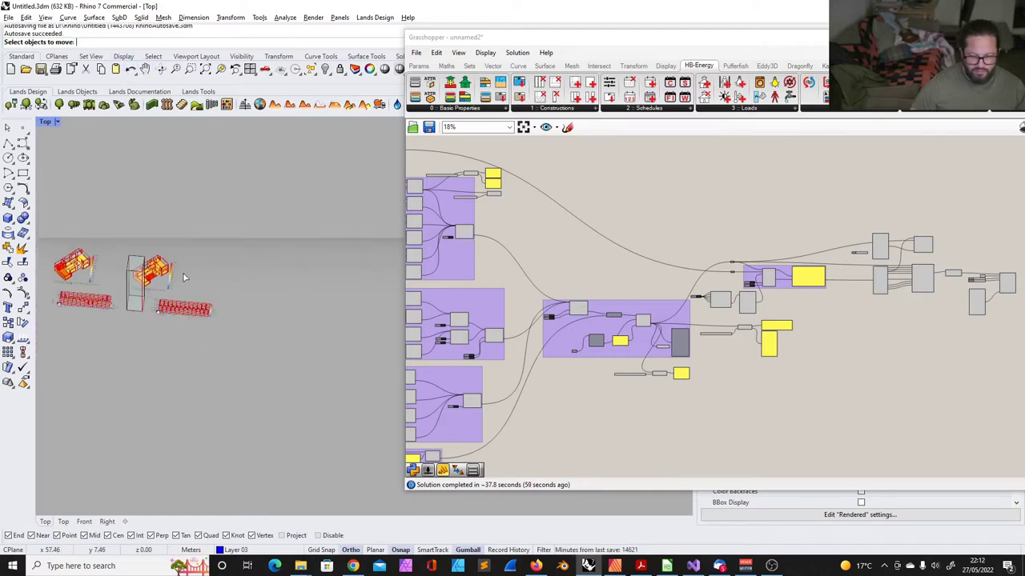
scroll(182, 277, "up", 6)
scroll(183, 277, "down", 3)
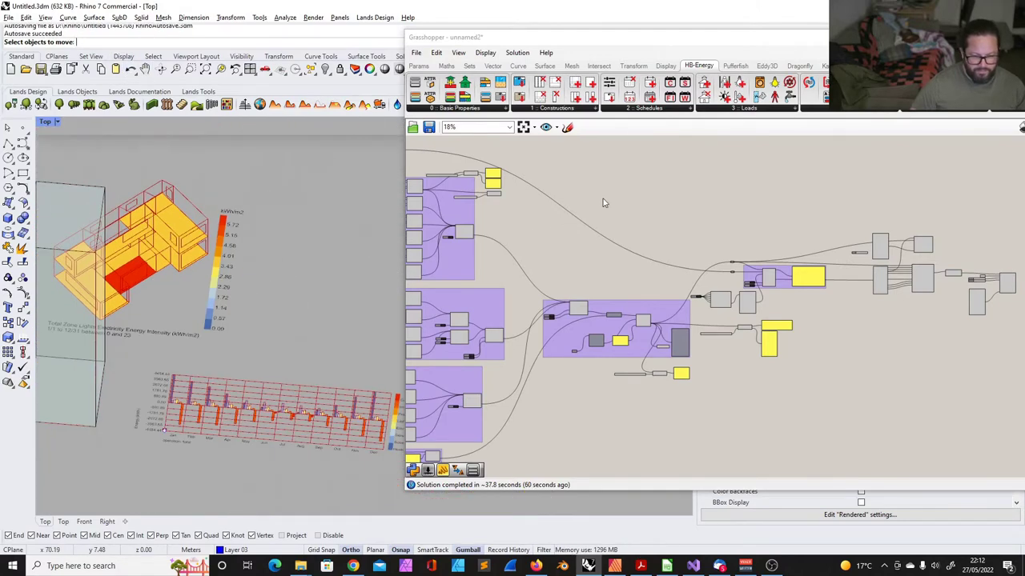
- Tidy the canvas by spacing the Kitchen Program cluster and the HB Search Programs components evenly below the construction set components
scroll(605, 202, "down", 5)
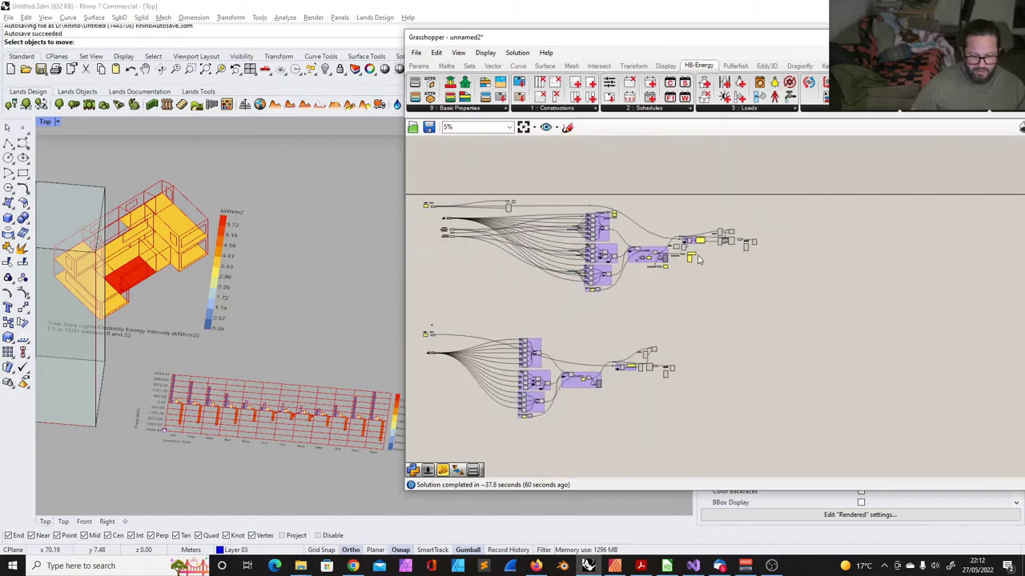
scroll(472, 246, "up", 10)
left_click(565, 231)
left_click_drag(565, 230, 550, 229)
scroll(587, 238, "down", 2)
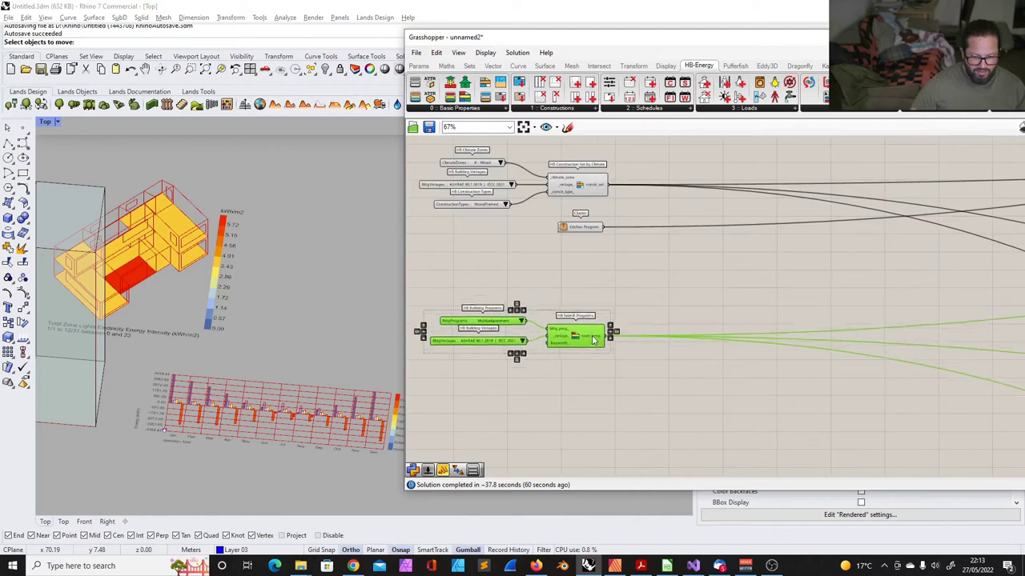
left_click_drag(592, 338, 592, 329)
left_click_drag(585, 228, 582, 256)
- Review the coloured rooms in 3D and trace the definition from the Kitchen Program cluster to the room groups and results
right_click_drag(183, 275, 147, 235, "ctrl+shift")
scroll(147, 235, "up", 9)
scroll(146, 235, "down", 8)
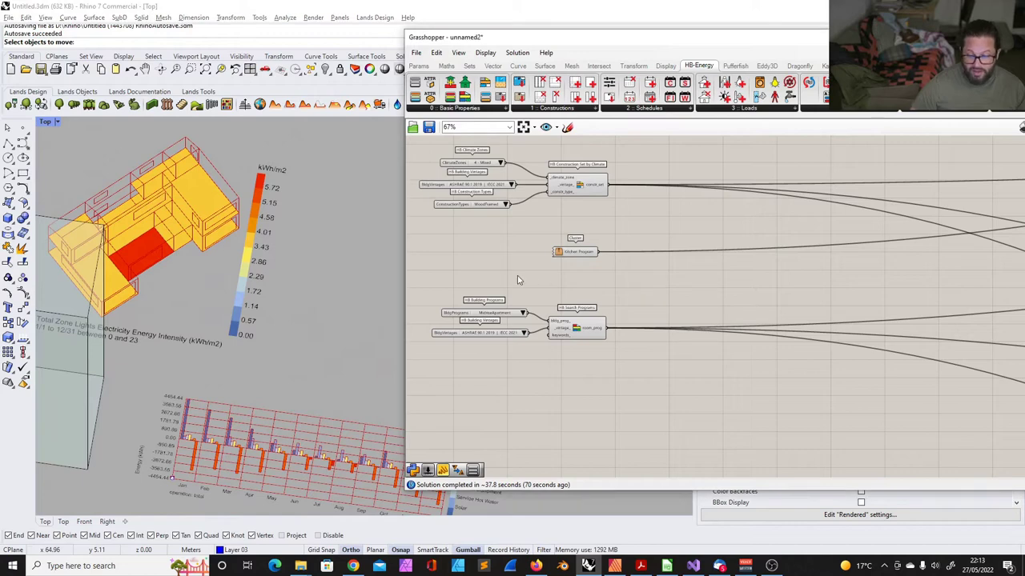
scroll(531, 280, "down", 2)
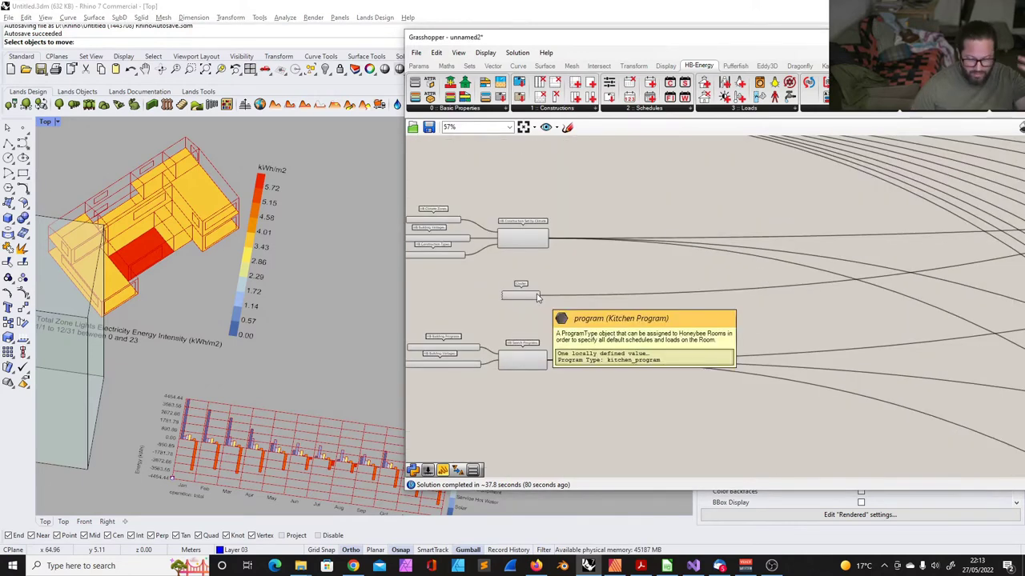
left_click(521, 298)
left_click(553, 277)
scroll(560, 280, "down", 5)
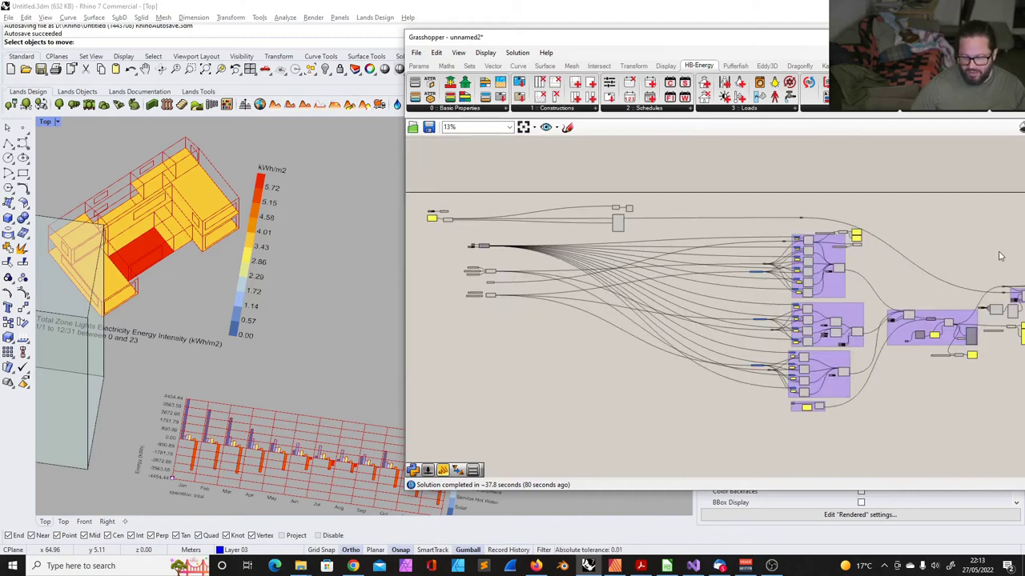
scroll(989, 255, "up", 8)
scroll(624, 213, "down", 7)
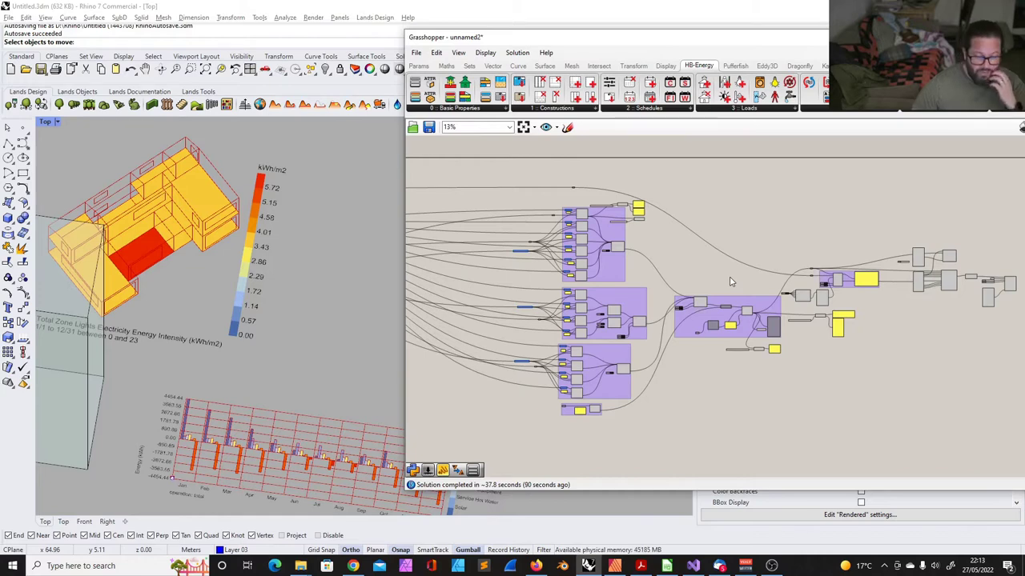
- Feed the cooling output of HB Read Room Energy Result into the HB Color Rooms data and view the rooms in 3D
scroll(730, 282, "up", 6)
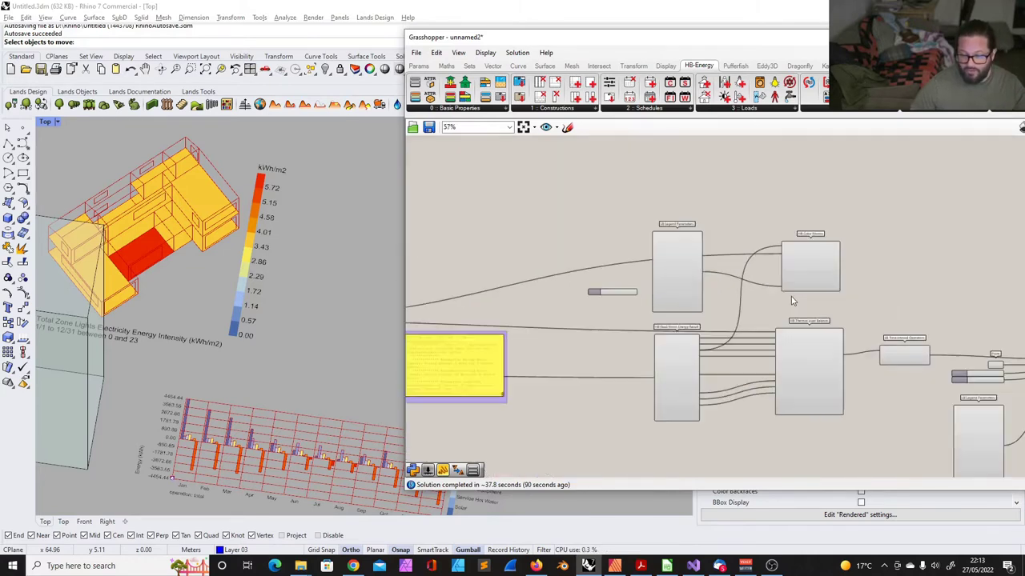
scroll(688, 356, "up", 2)
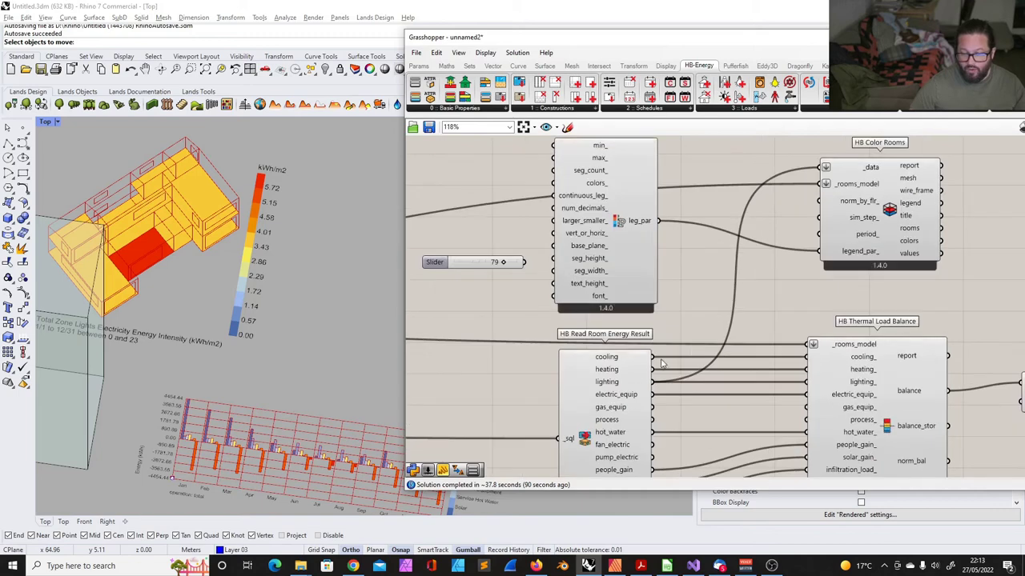
left_click_drag(654, 362, 824, 167)
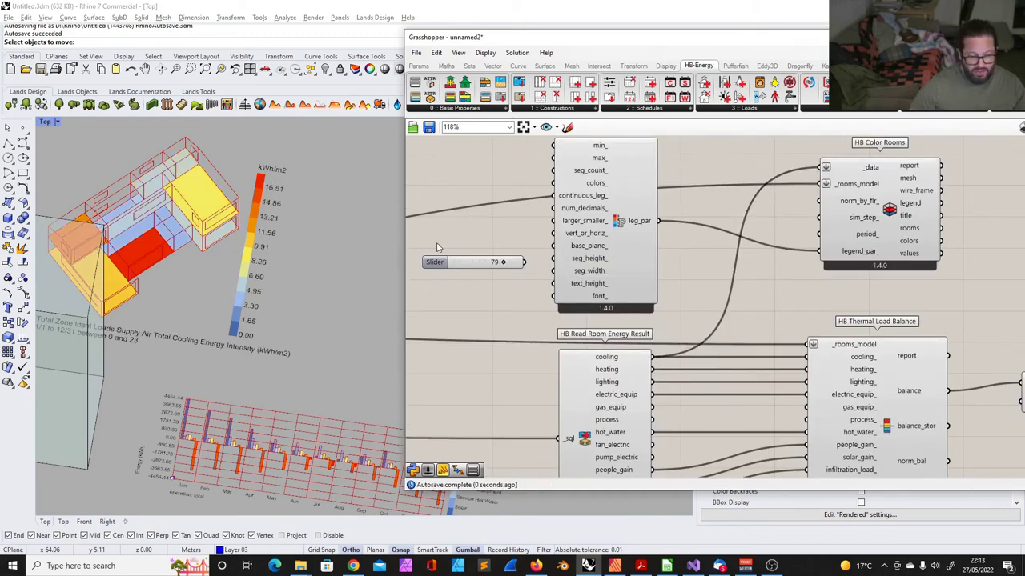
right_click_drag(230, 272, 237, 312, "ctrl+shift")
scroll(283, 318, "down", 3)
scroll(285, 316, "up", 2)
mouse_move(298, 300)
right_mouse_down("ctrl+shift")
mouse_move(303, 271)
mouse_move(304, 288)
right_mouse_up("ctrl+shift")
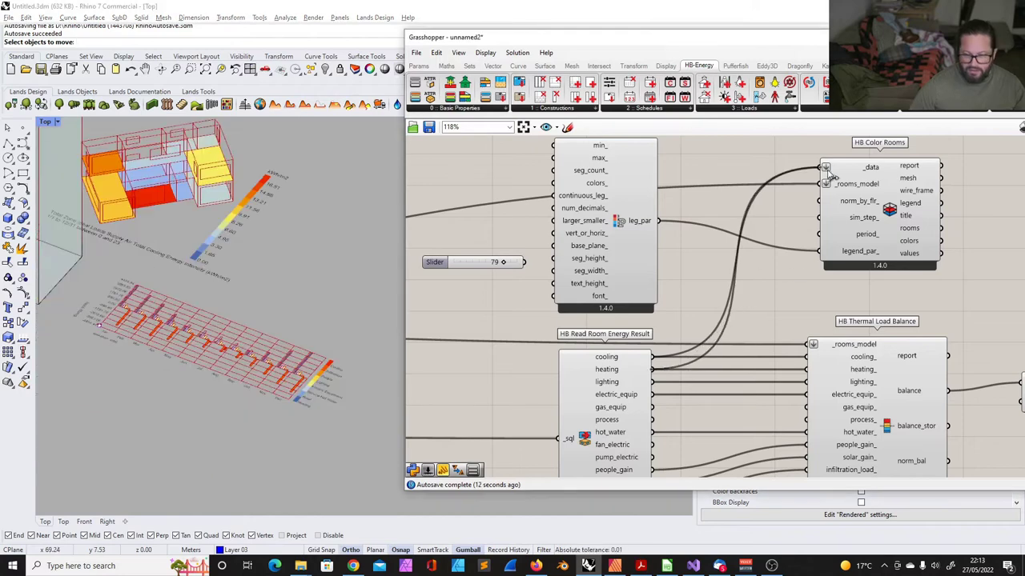
- Colour the rooms by heating, electric_equip, gas_equip and hot_water results in turn through the HB Color Rooms data input
right_click_drag(245, 261, 231, 264)
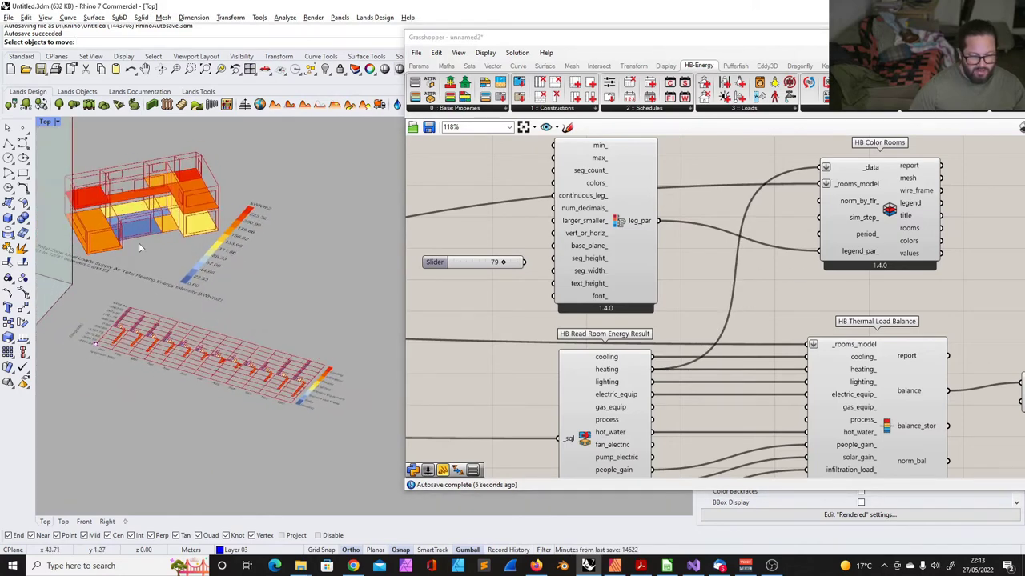
left_click_drag(655, 395, 825, 168)
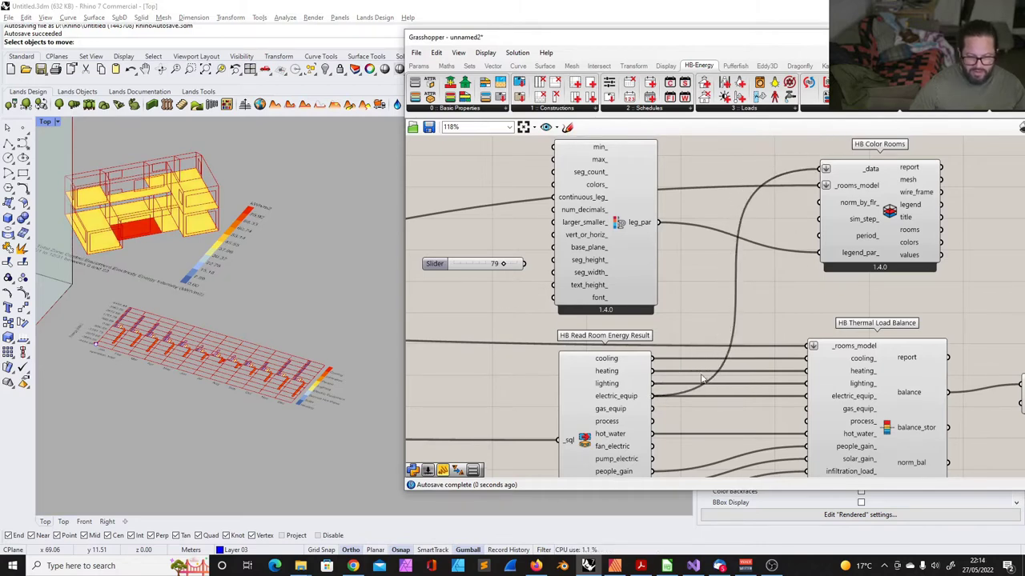
left_click_drag(674, 408, 820, 169)
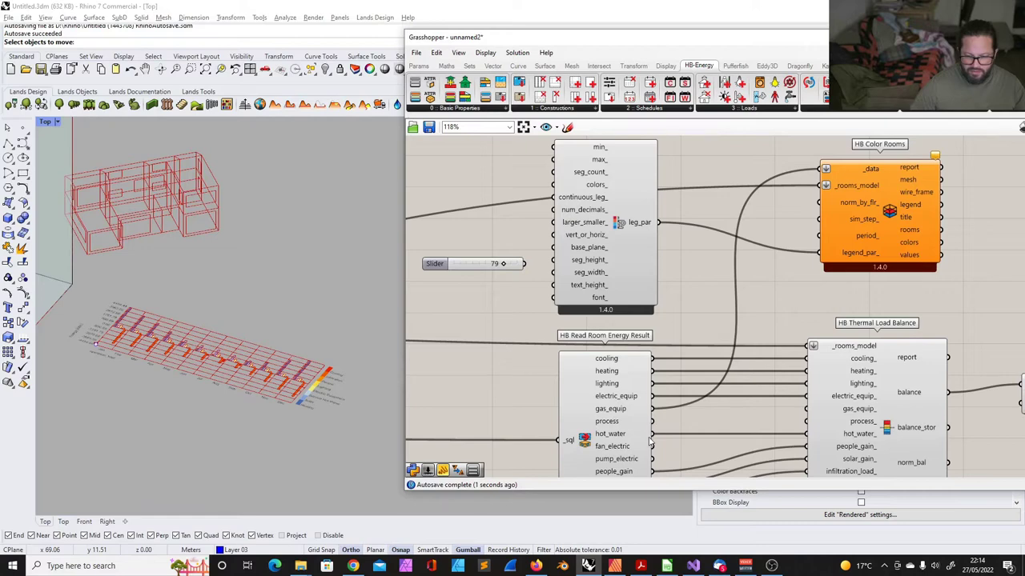
left_click_drag(658, 438, 822, 181)
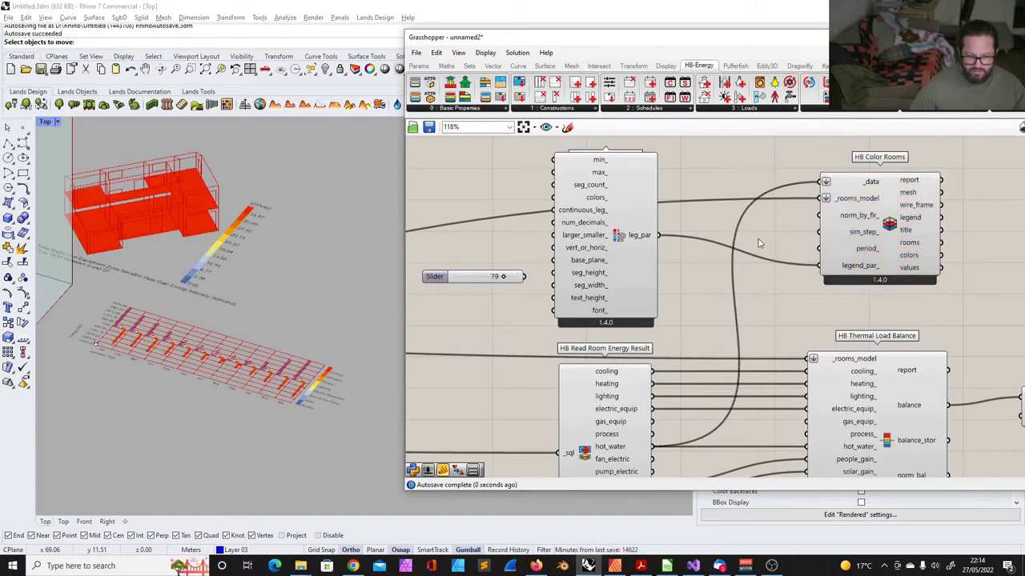
- Connect the people_gain output of HB Read Room Energy Result to the HB Color Rooms data input
scroll(760, 261, "down", 3)
scroll(750, 397, "up", 2)
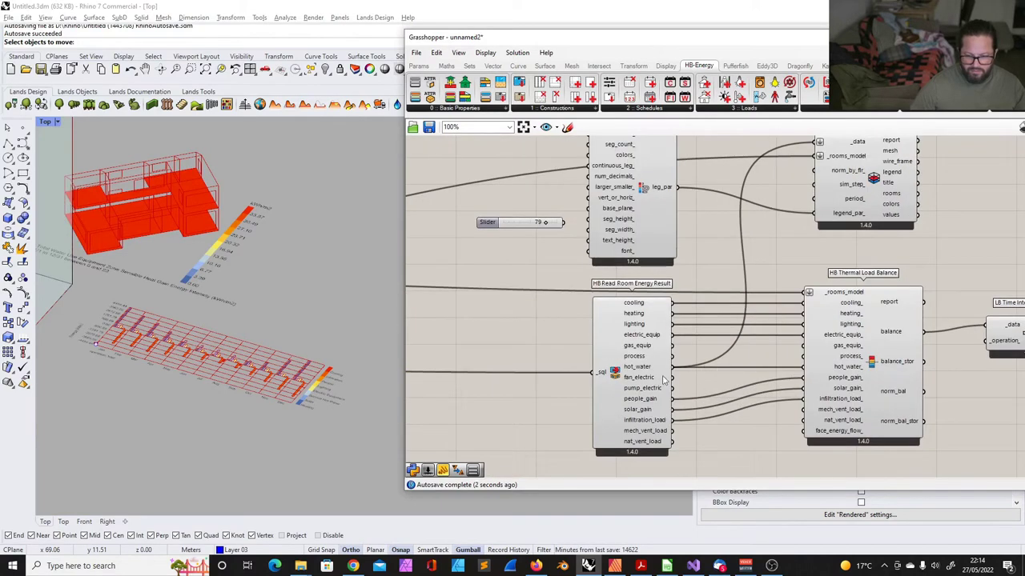
scroll(678, 405, "down", 1)
left_click_drag(679, 397, 798, 192)
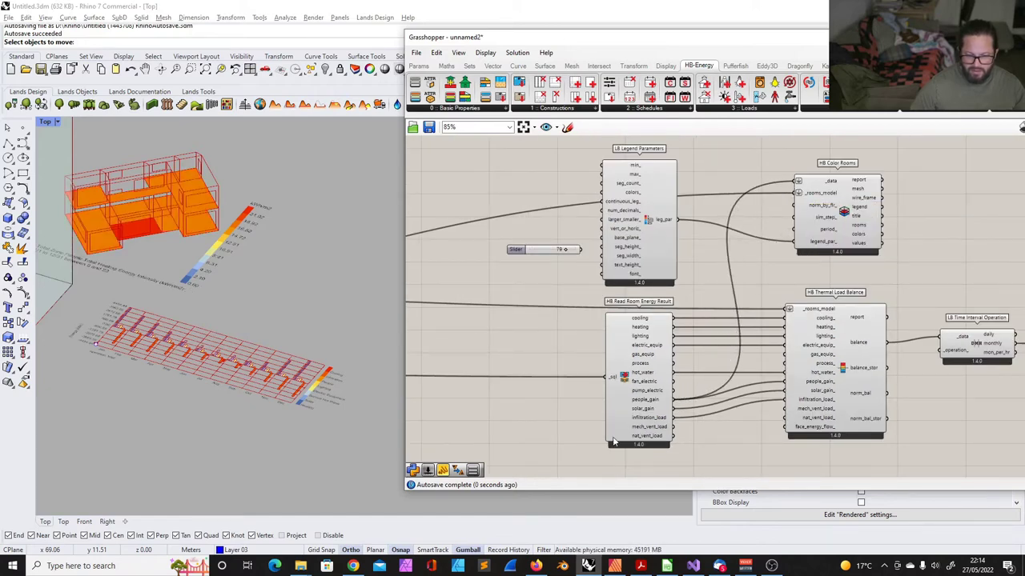
- Colour the rooms by the solar_gain output of HB Read Room Energy Result through the HB Color Rooms data input and inspect that output
left_click_drag(783, 336, 797, 187)
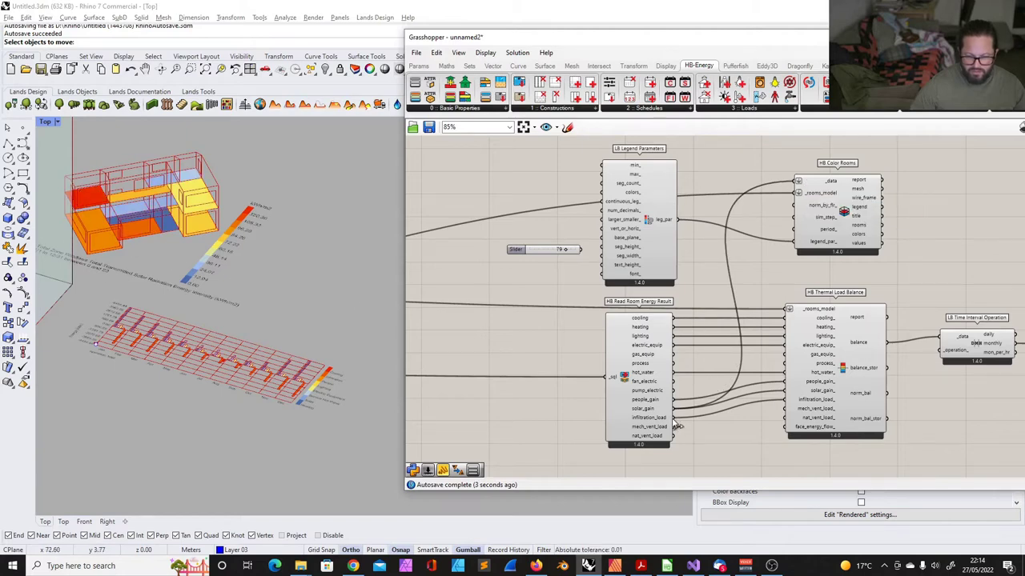
mouse_move(652, 413)
scroll(608, 298, "down", 1)
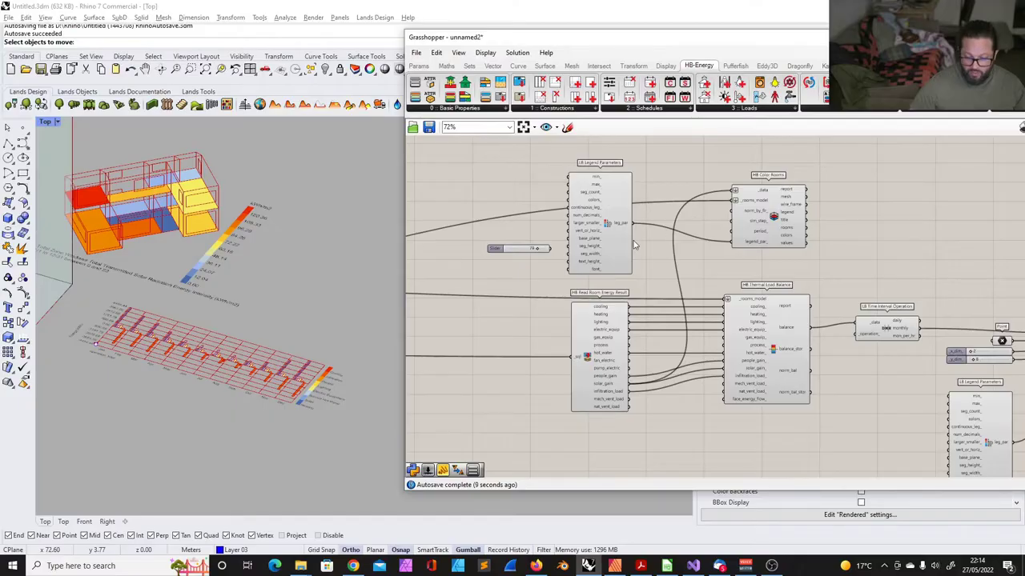
right_click_drag(806, 225, 755, 233)
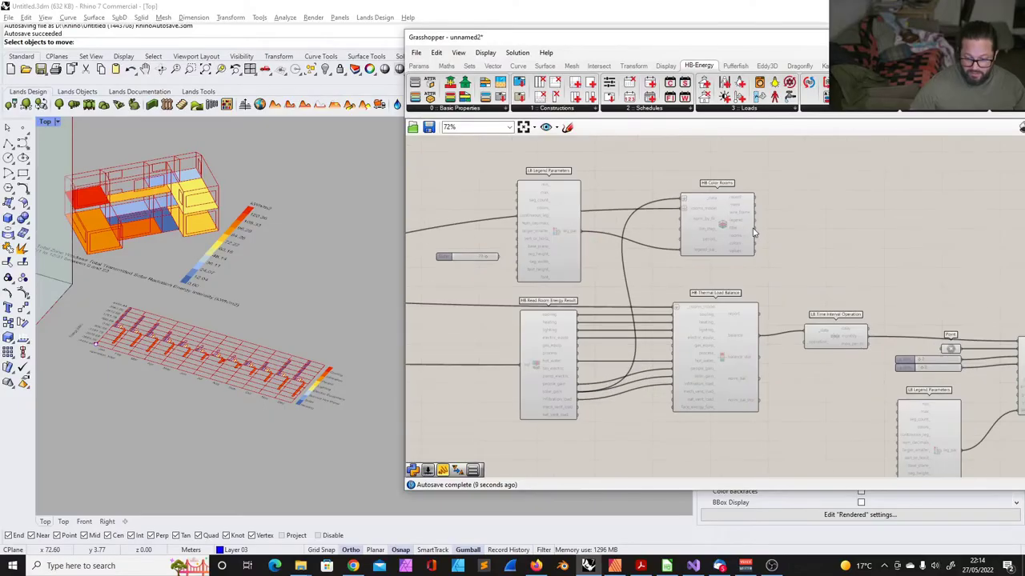
left_click(731, 212)
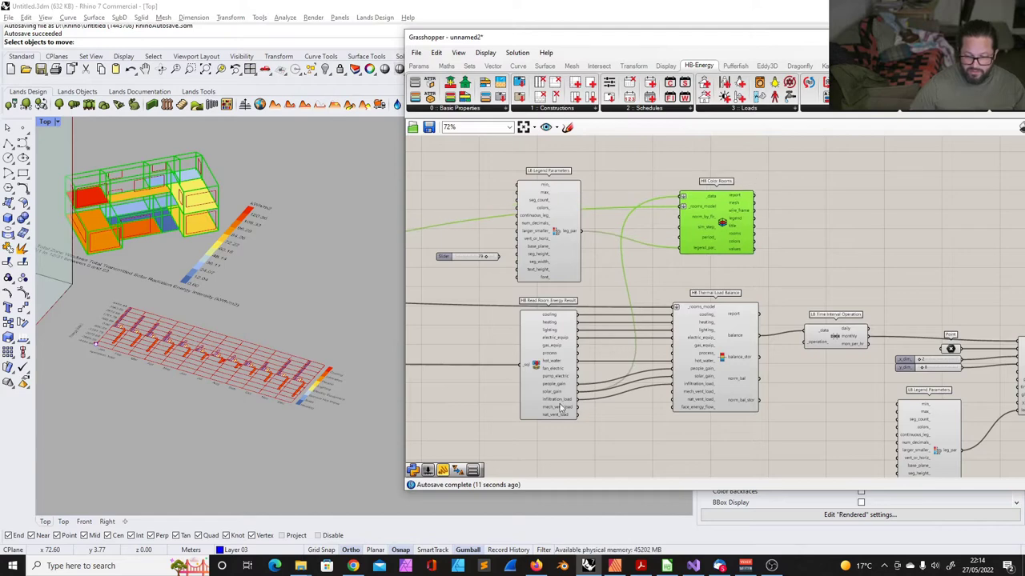
mouse_move(560, 396)
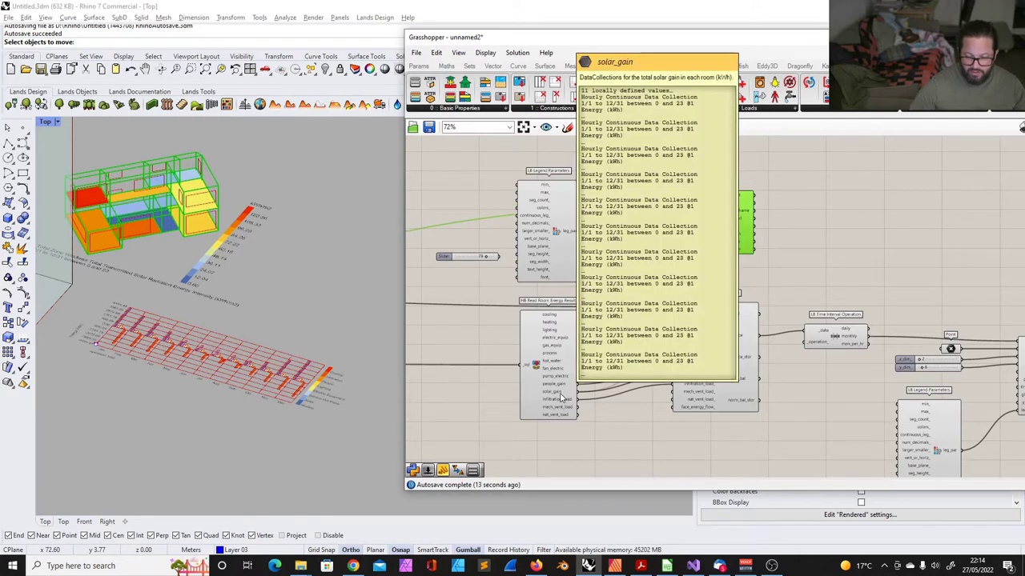
- Add an empty Panel to the canvas beside HB Color Rooms
left_click_drag(700, 44, 585, 39)
double_click(739, 165)
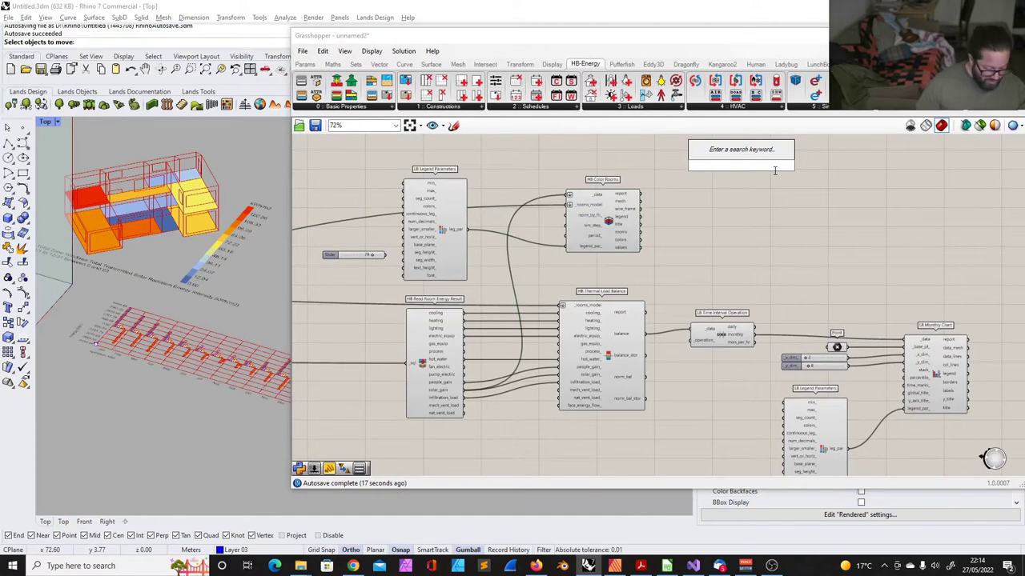
type("pna")
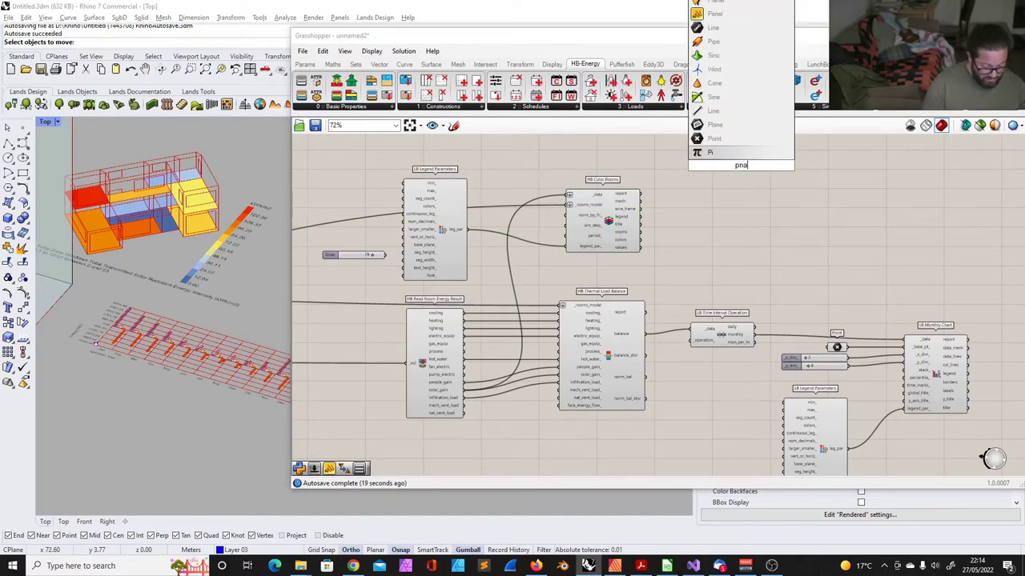
key("BackSpace")
key("BackSpace")
type("a")
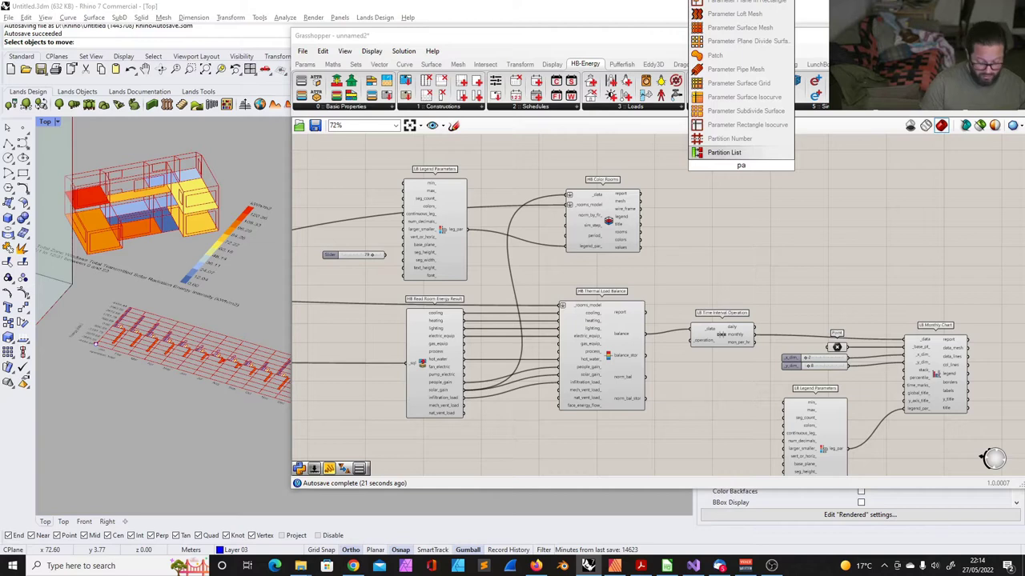
type("nel")
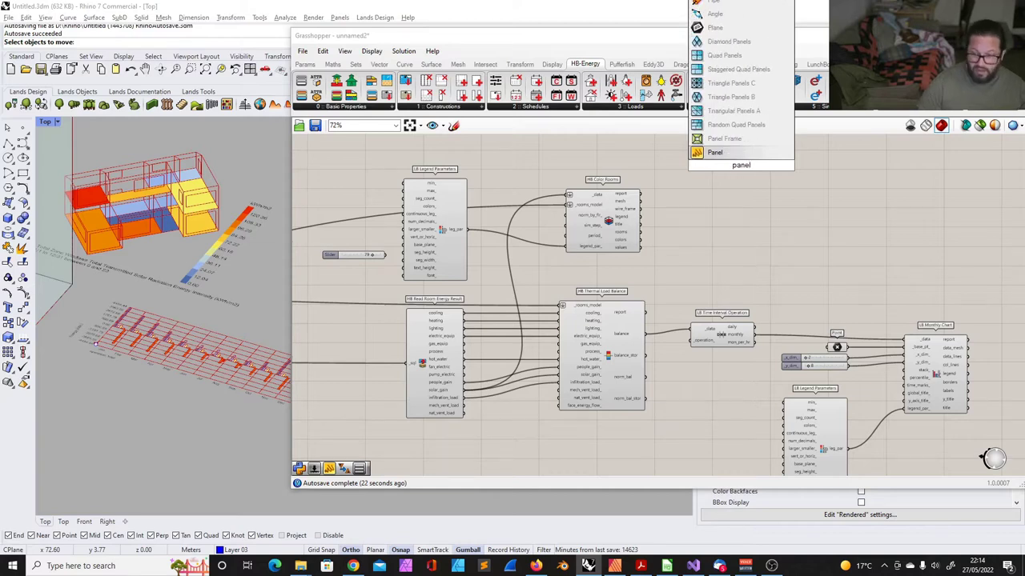
left_click(714, 152)
- Connect the solar_gain output of HB Read Room Energy Result to the new panel
left_click_drag(468, 389, 542, 356)
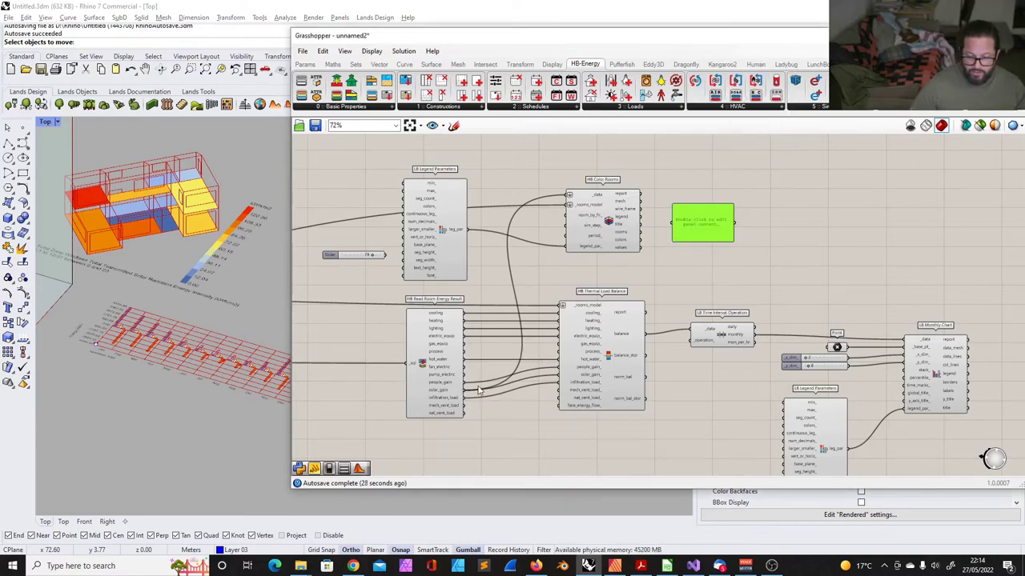
left_click_drag(467, 396, 673, 223)
scroll(761, 201, "up", 5)
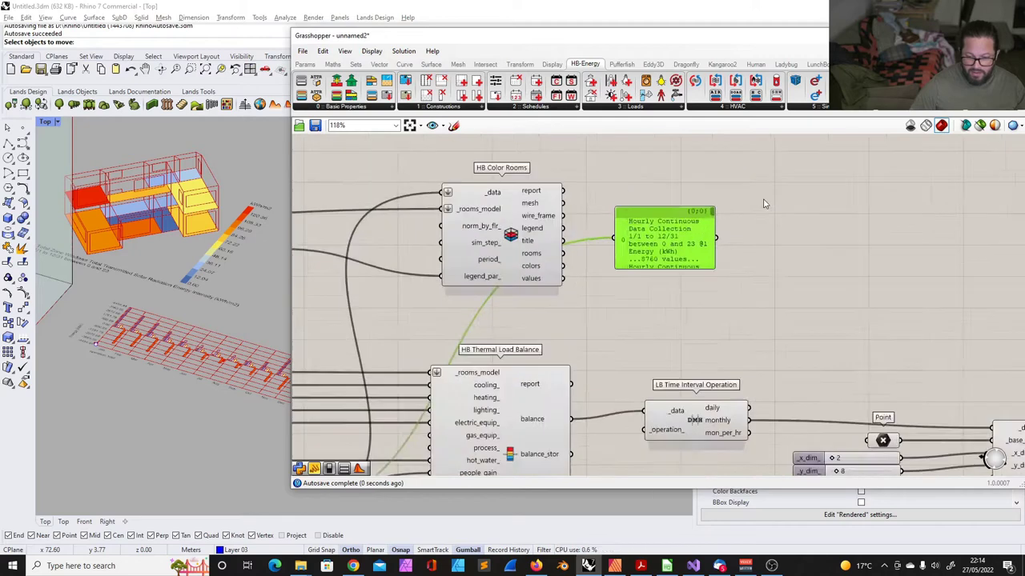
- Enlarge the solar gain panel to show several data collections, and reposition it and HB Color Rooms to clear space
left_click_drag(683, 240, 906, 240)
scroll(692, 229, "down", 3)
left_click_drag(749, 274, 741, 362)
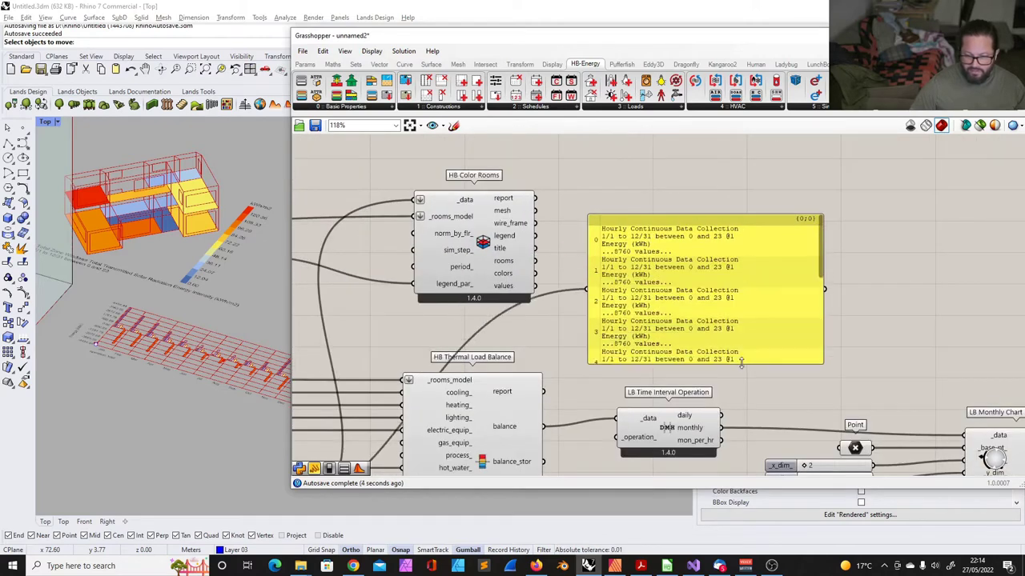
left_click_drag(702, 241, 760, 188)
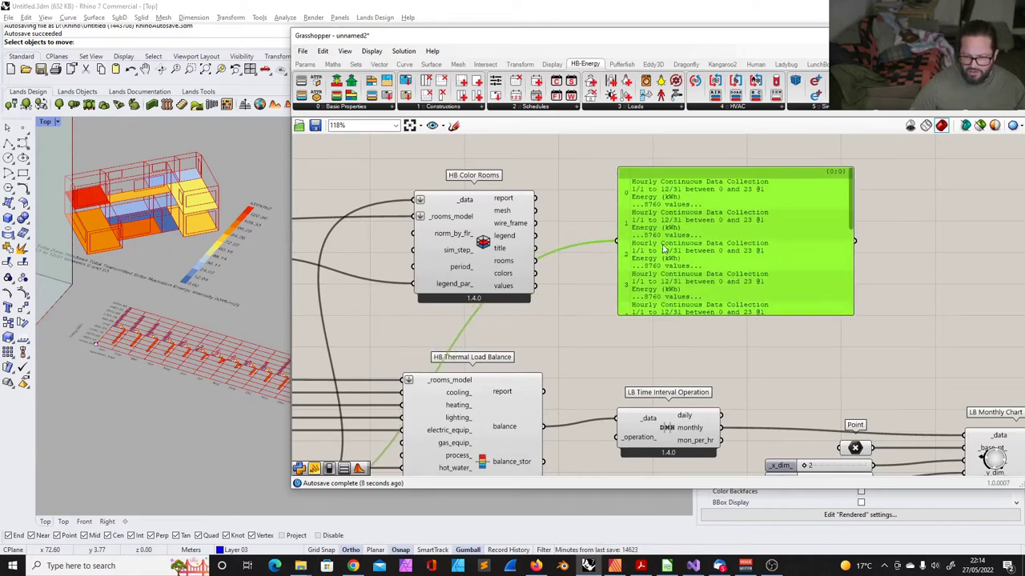
scroll(611, 219, "down", 5)
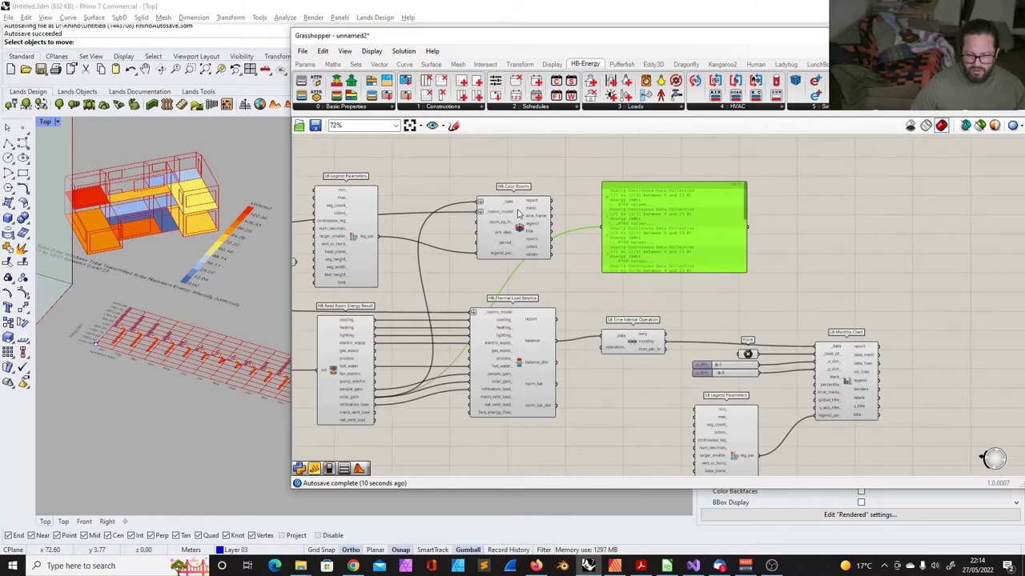
left_click(518, 184)
left_click(865, 233)
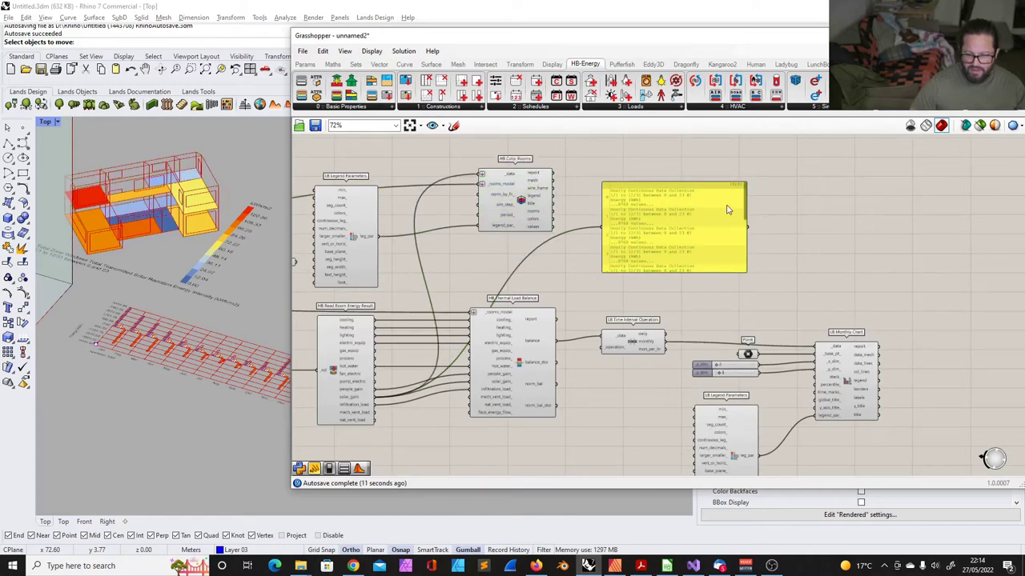
- Find the Param Viewer among the Params utilities and place one on the canvas beside the solar gain panel
double_click(800, 226)
left_click(305, 64)
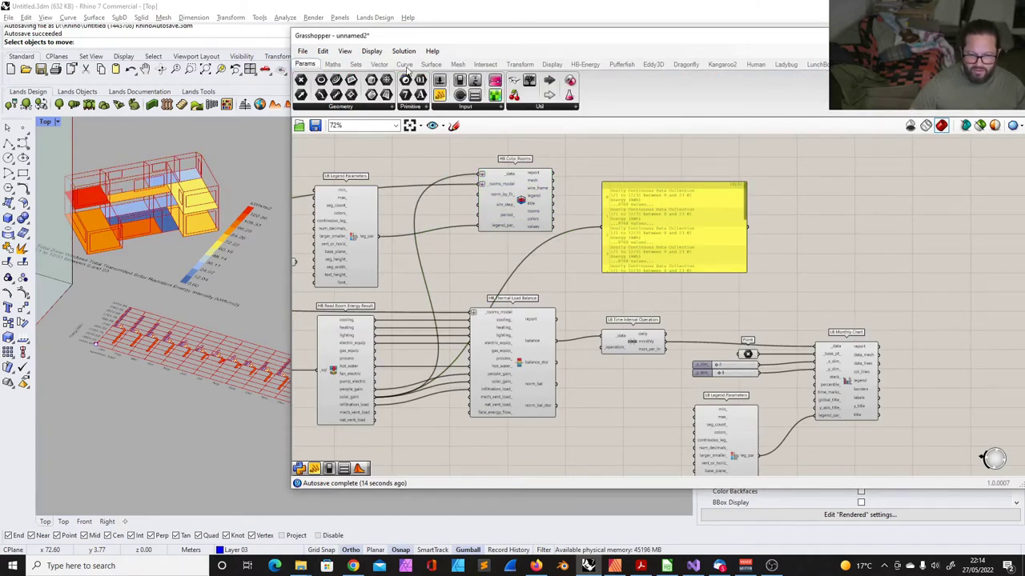
left_click(355, 64)
left_click(538, 105)
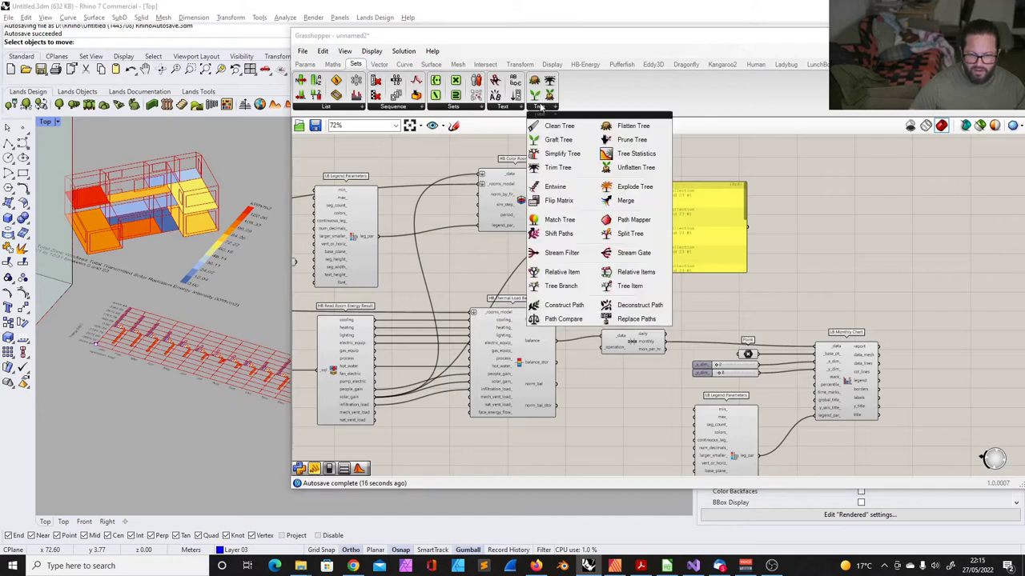
left_click(313, 68)
left_click(335, 64)
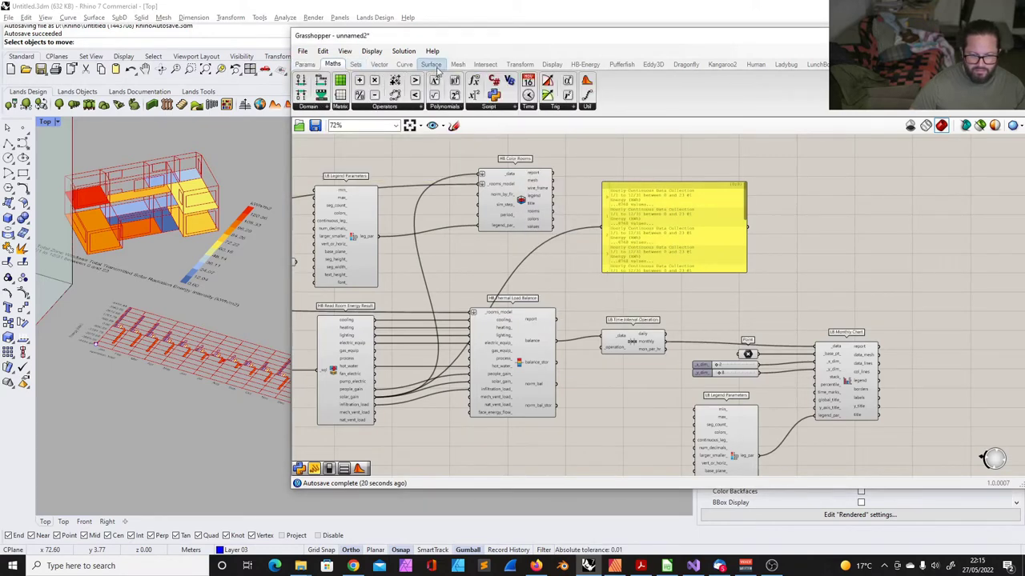
left_click(552, 64)
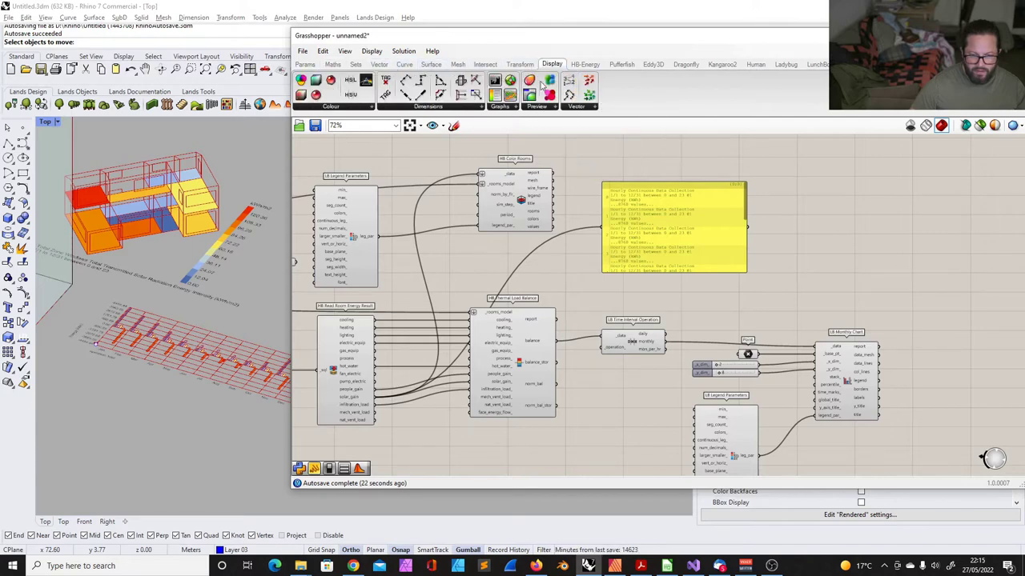
left_click(307, 65)
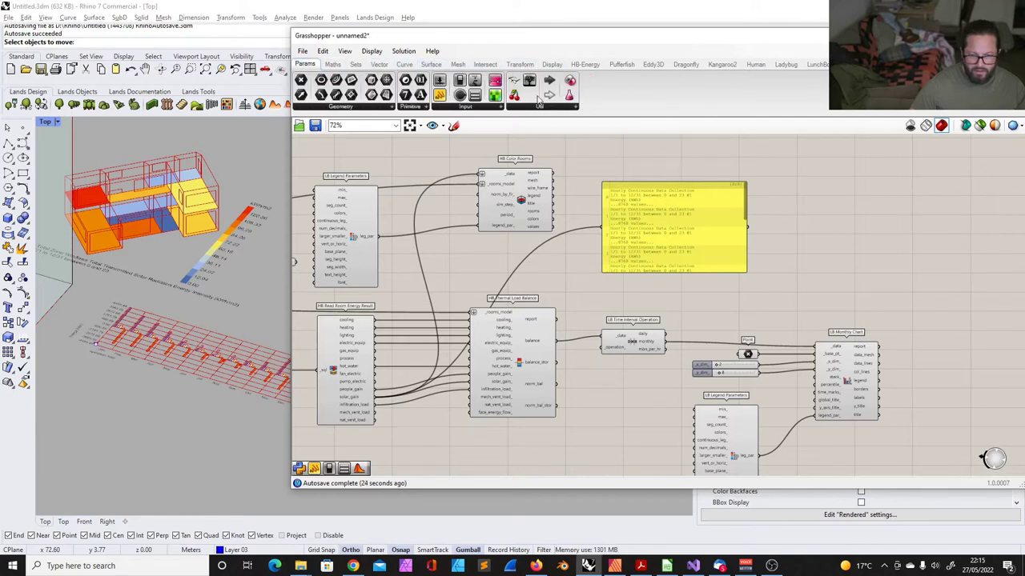
left_click_drag(634, 163, 826, 240)
scroll(828, 232, "up", 3)
scroll(825, 225, "down", 2)
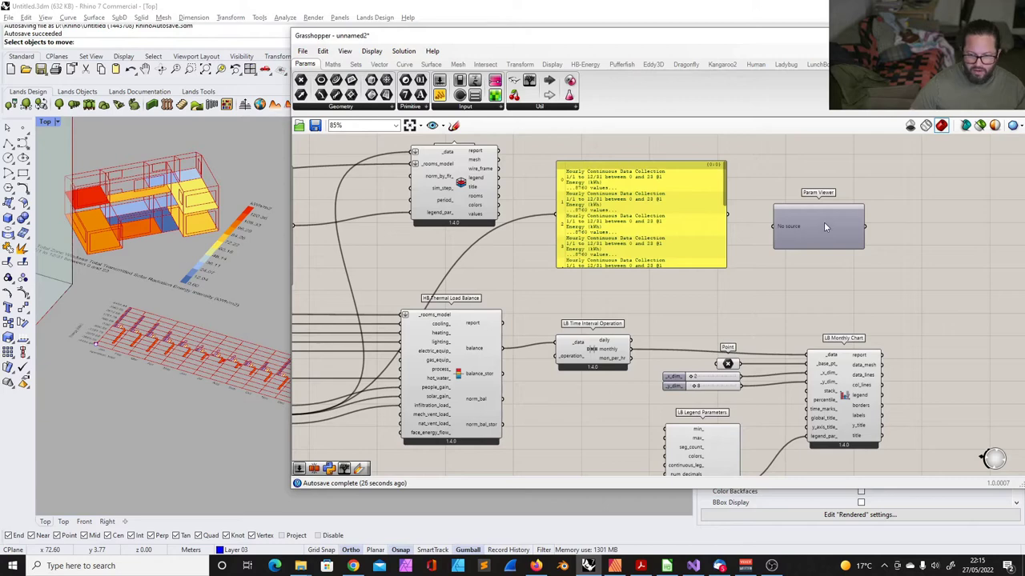
- Move the Param Viewer beneath the panel and connect the solar_gain output to it
left_click(801, 200)
left_click_drag(802, 201, 606, 287)
scroll(709, 207, "down", 2)
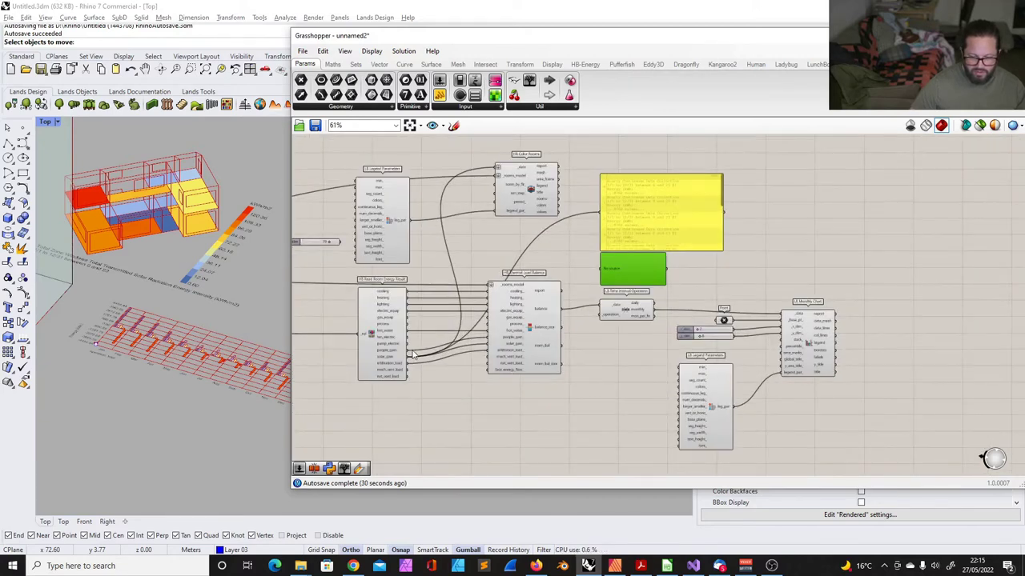
left_click_drag(414, 362, 602, 269)
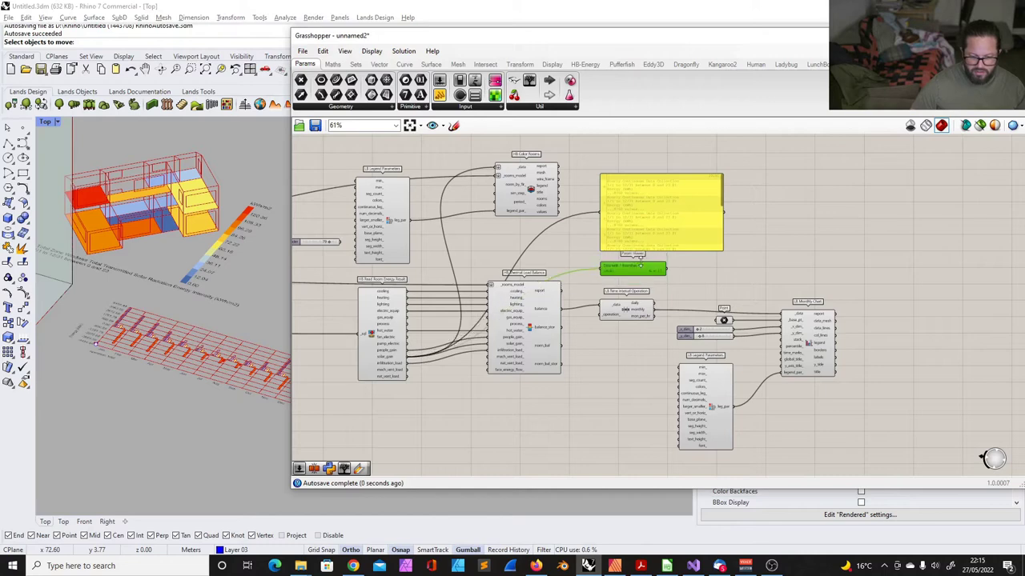
- Switch the Param Viewer to the Draw Tree display
scroll(632, 276, "up", 4)
left_click_drag(576, 328, 578, 327)
right_click(581, 314)
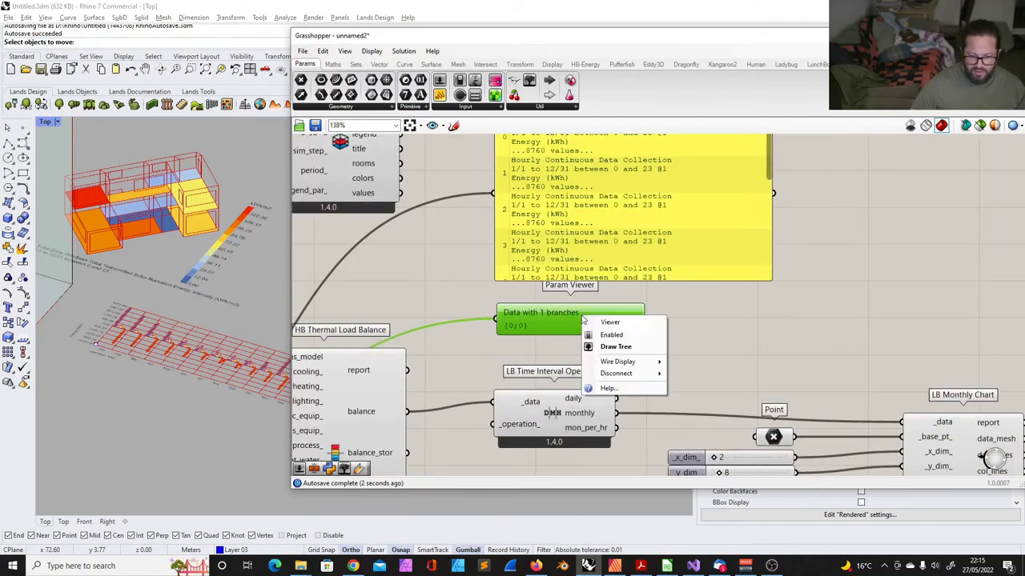
left_click(606, 347)
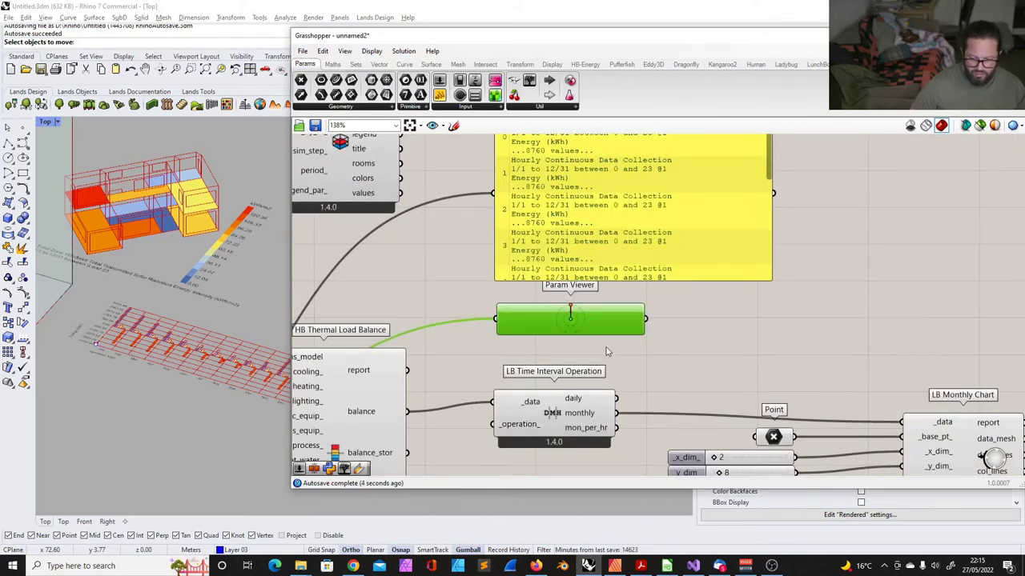
- Examine the data tree drawn in the Param Viewer and arrange the viewer below the solar gain panel
scroll(606, 352, "down", 3)
scroll(588, 204, "up", 2)
left_click(588, 204)
scroll(589, 204, "up", 1)
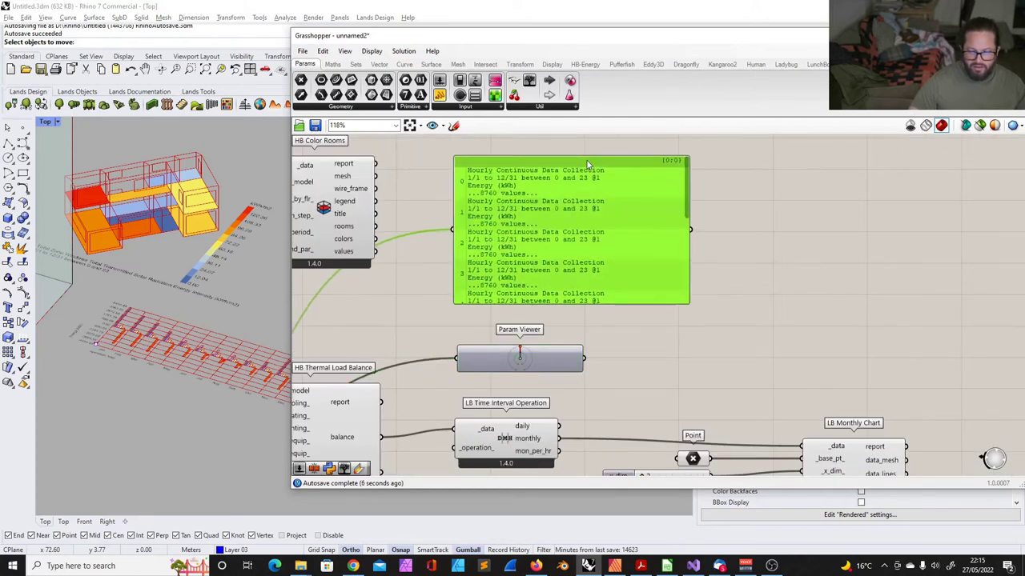
left_click_drag(532, 336, 787, 286)
scroll(788, 286, "up", 6)
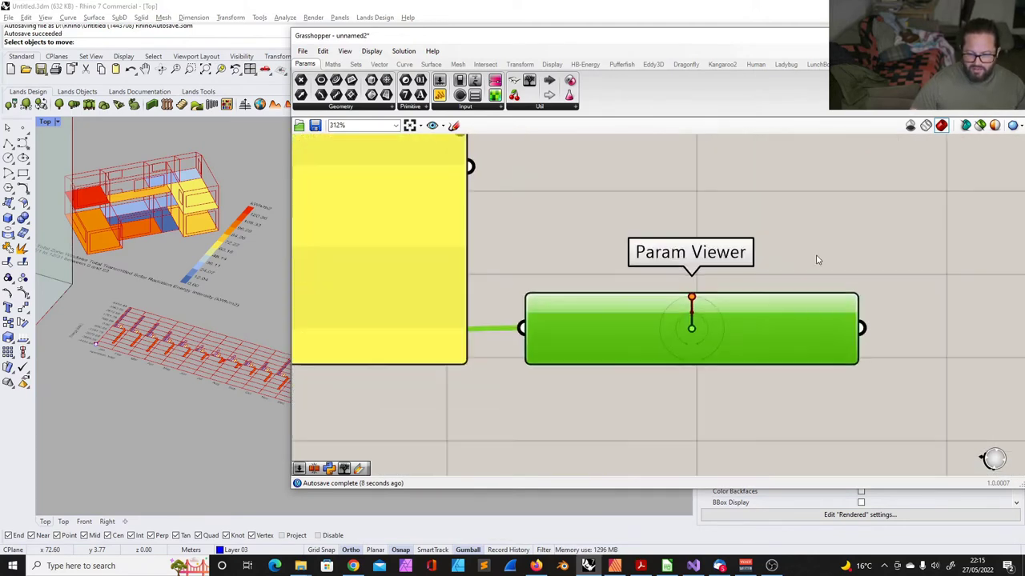
left_click_drag(729, 323, 698, 379)
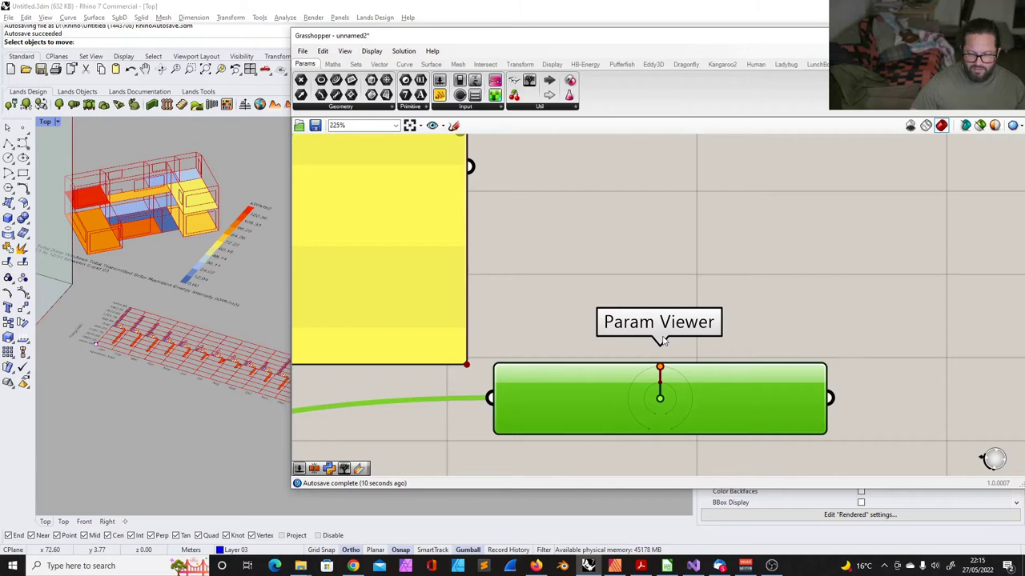
scroll(662, 340, "down", 3)
left_click_drag(628, 360, 449, 392)
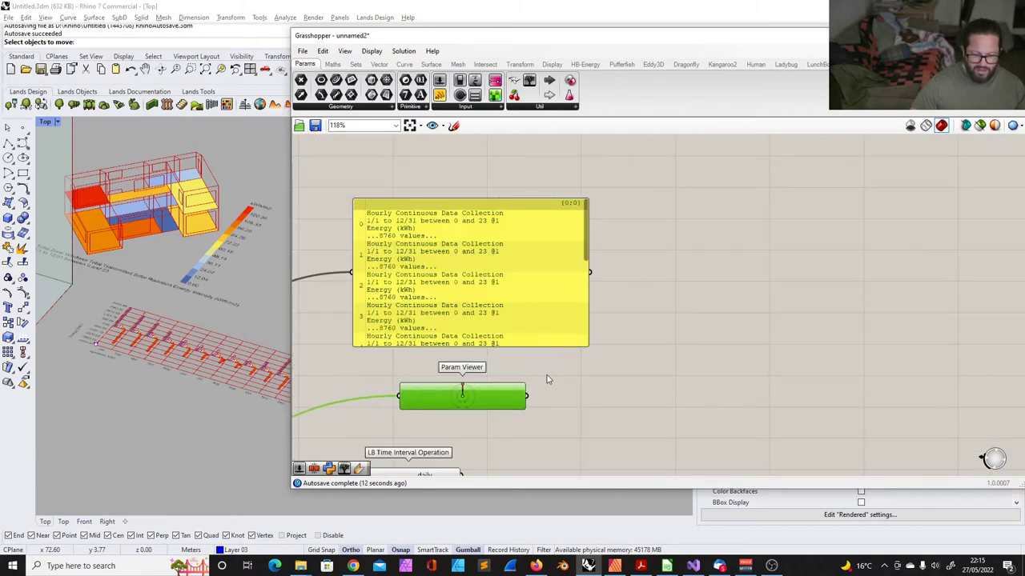
scroll(571, 361, "down", 3)
scroll(551, 374, "up", 2)
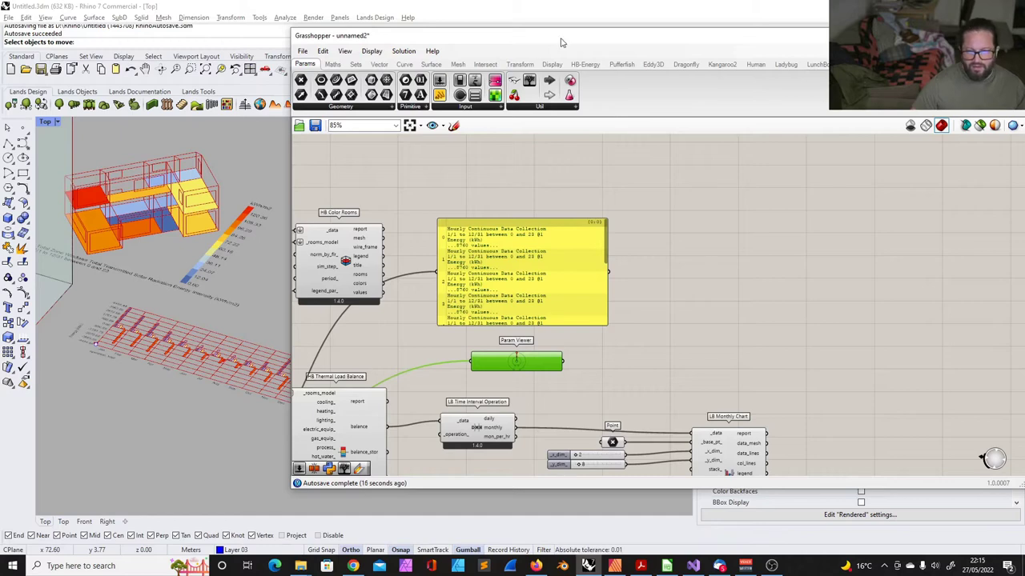
- Add the Ladybug LB Deconstruct Data component to the canvas near the solar gain panel
left_click_drag(560, 39, 489, 32)
left_click(713, 58)
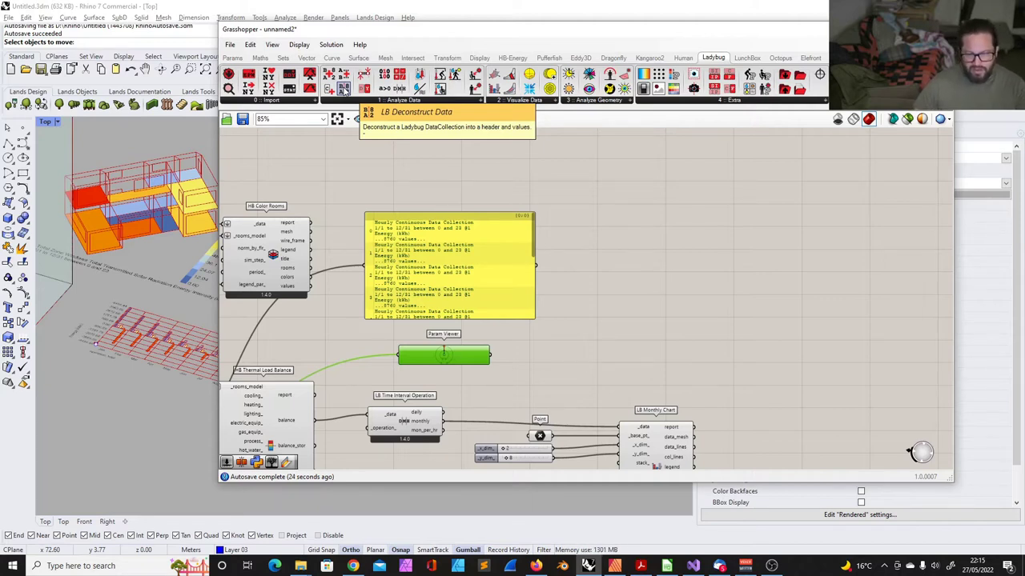
left_click_drag(342, 88, 570, 203)
scroll(580, 202, "down", 3)
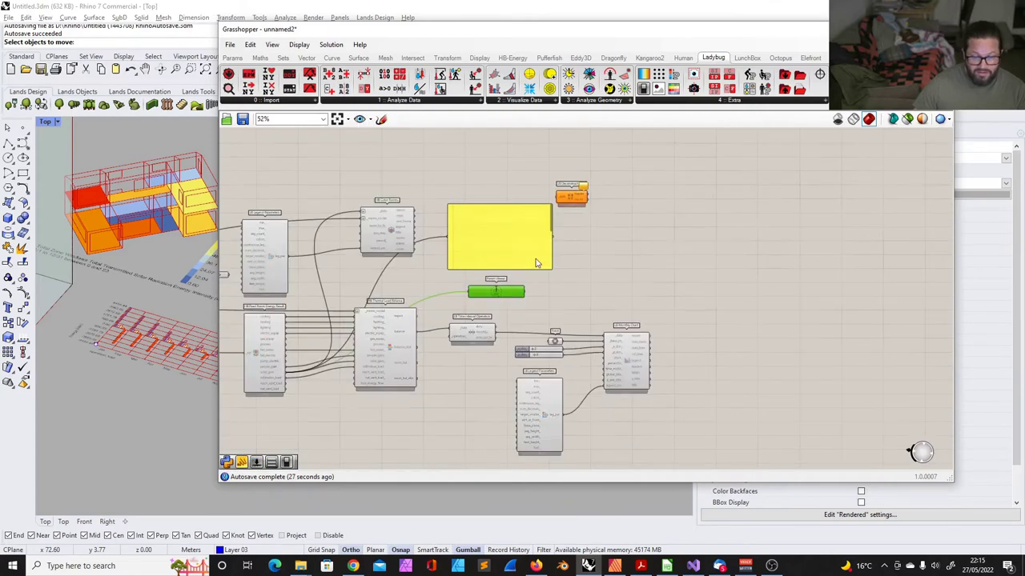
scroll(514, 229, "up", 2)
- Try to feed the solar gain panel's output into the LB Deconstruct Data input
left_click_drag(510, 217, 508, 164)
mouse_move(592, 187)
left_mouse_down()
mouse_move(590, 220)
mouse_move(603, 194)
left_mouse_up()
left_click(589, 206)
scroll(292, 389, "down", 2)
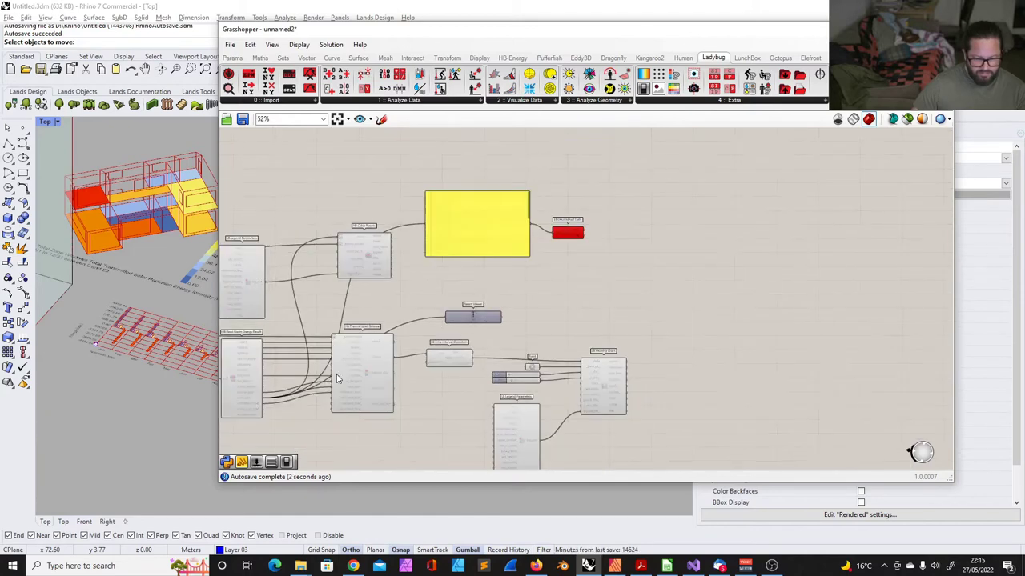
- Connect the solar_gain output directly to the LB Deconstruct Data input and move the panel clear of it
scroll(268, 404, "up", 1)
left_click_drag(262, 399, 499, 267)
left_click_drag(537, 181, 589, 166)
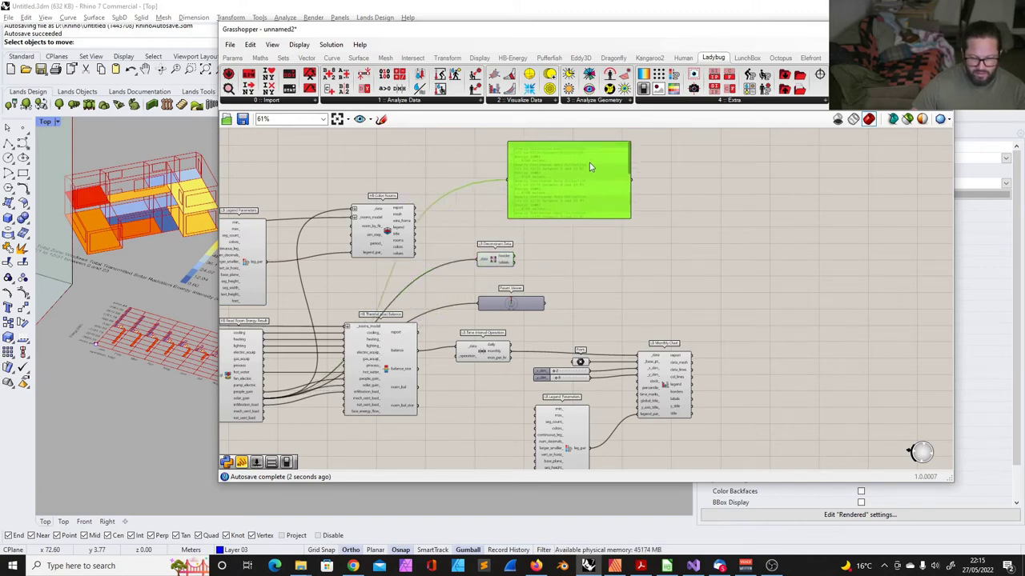
scroll(590, 167, "up", 4)
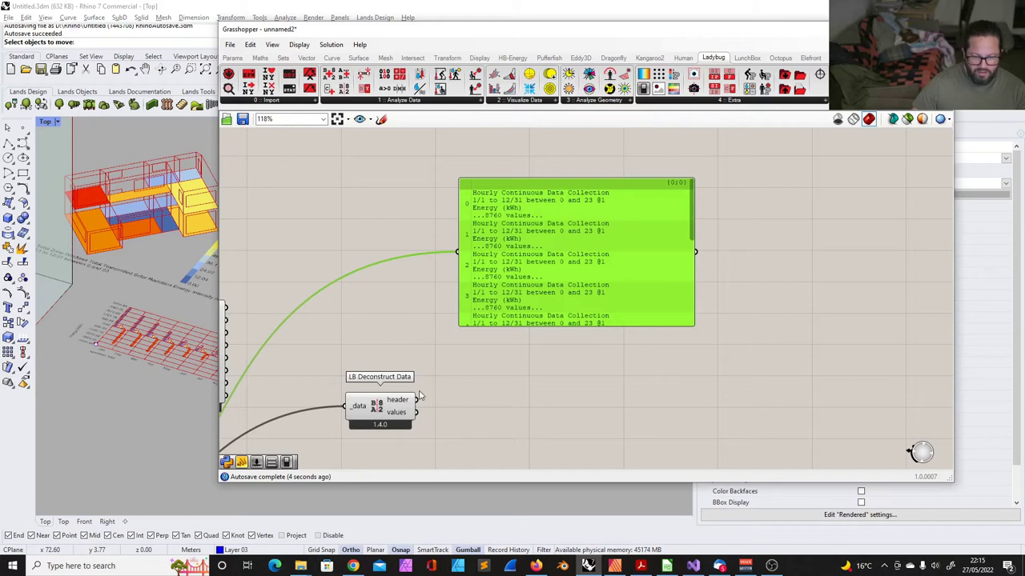
- Connect the LB Deconstruct Data header output to the panel and enlarge the panel in width and height
left_click_drag(418, 400, 457, 252)
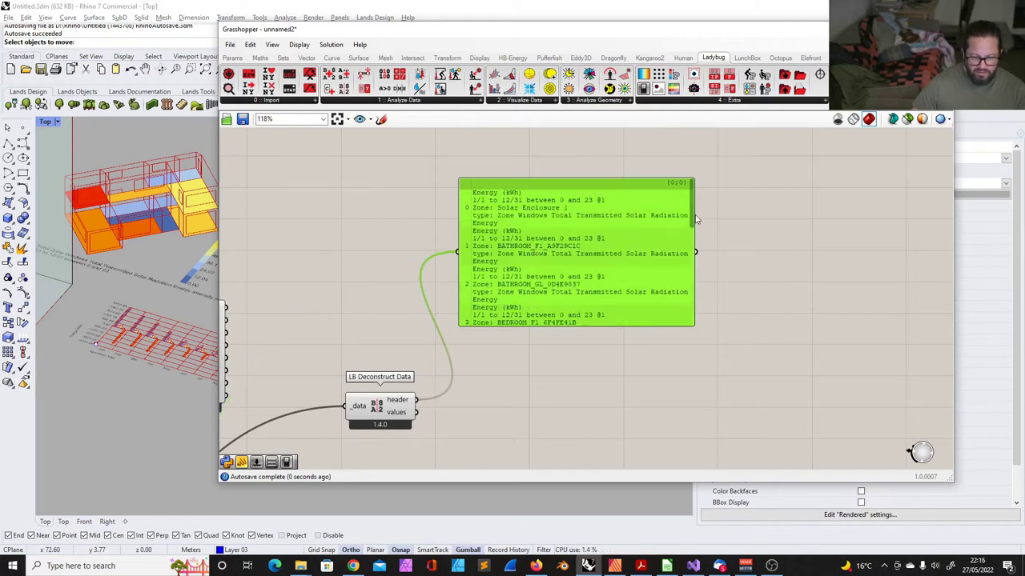
left_click_drag(693, 236, 875, 231)
left_click_drag(629, 324, 629, 433)
scroll(554, 280, "down", 3)
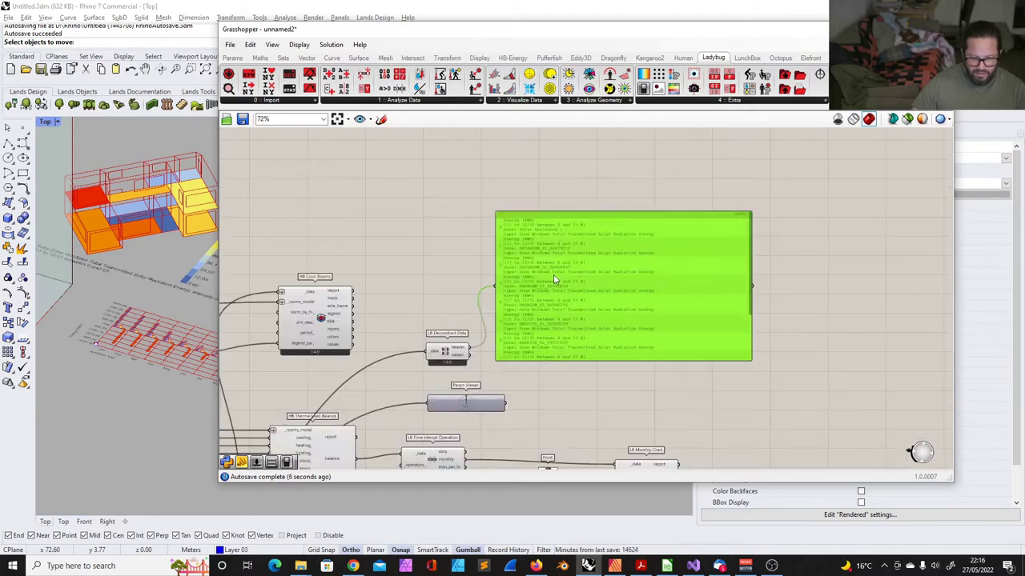
- Replace the header connection on the panel with the LB Deconstruct Data values output
scroll(554, 280, "up", 3)
left_click_drag(394, 365, 442, 231)
scroll(448, 252, "down", 3)
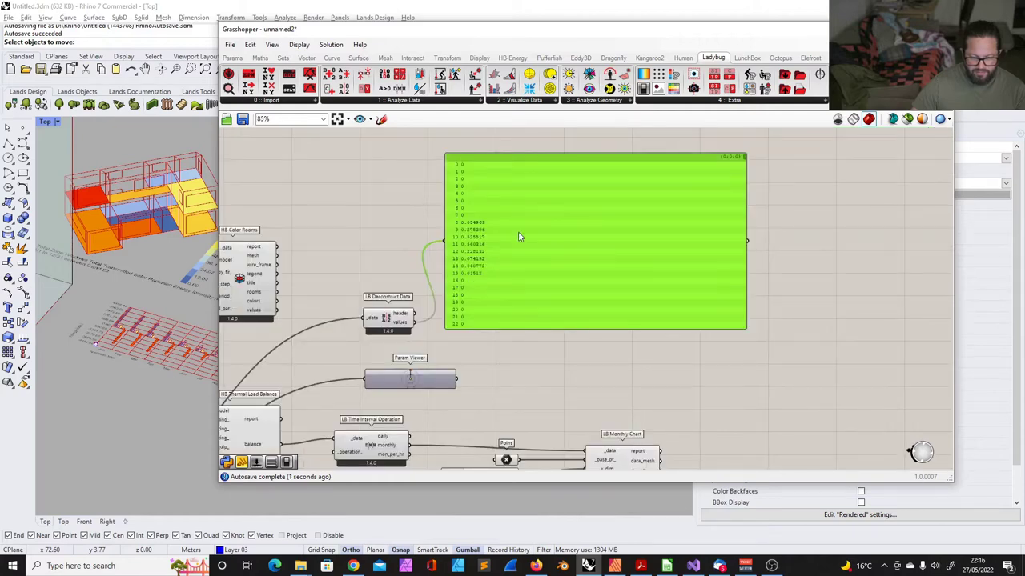
scroll(385, 322, "up", 3)
- Feed the LB Deconstruct Data values output into the Param Viewer and examine the data tree it draws
left_click_drag(408, 317, 370, 274)
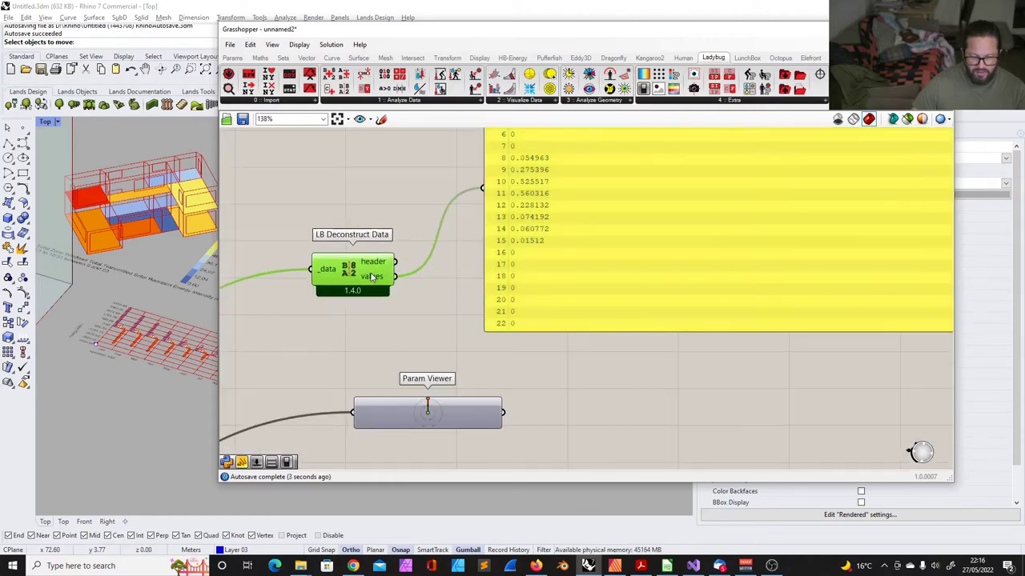
scroll(370, 274, "down", 3)
scroll(387, 289, "up", 2)
left_click_drag(446, 397, 475, 389)
left_click_drag(385, 269, 376, 381)
scroll(392, 384, "up", 8)
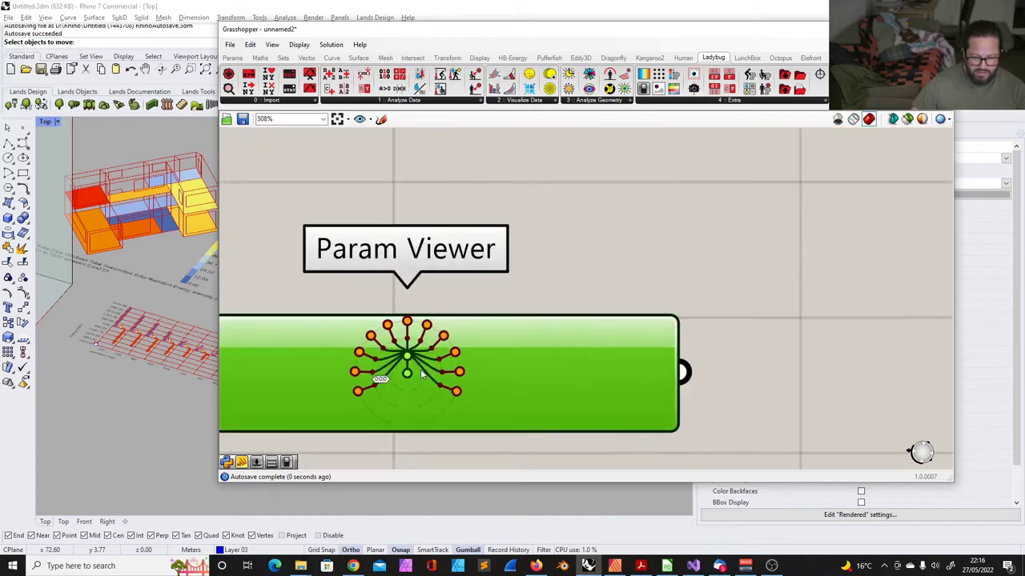
scroll(410, 380, "up", 1)
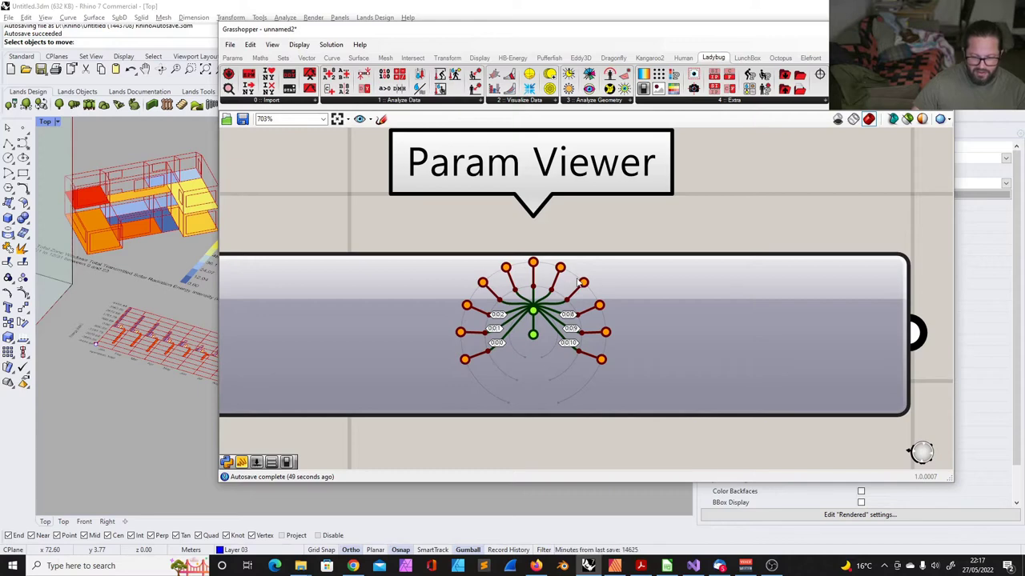
scroll(476, 342, "down", 4)
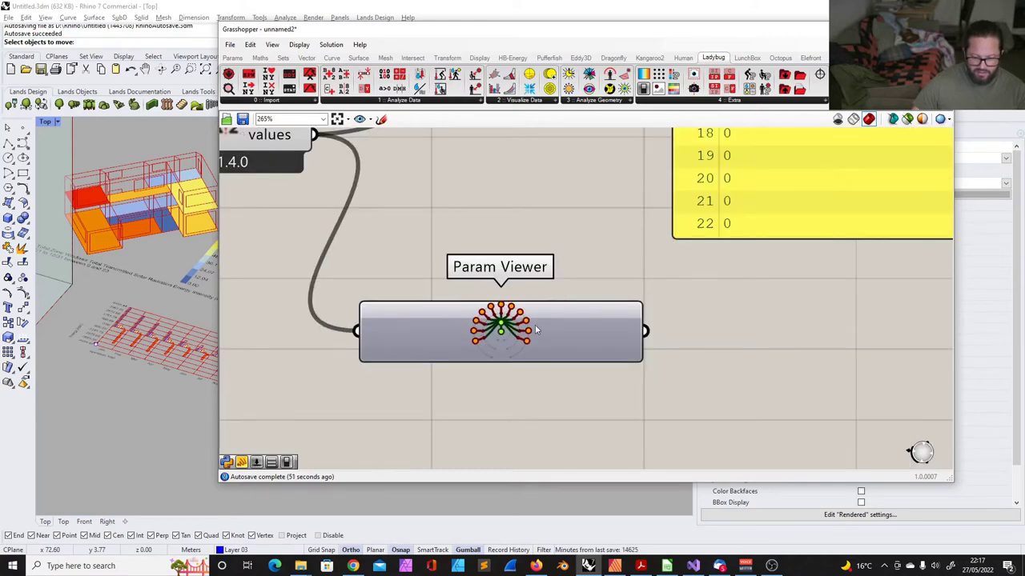
scroll(530, 320, "up", 4)
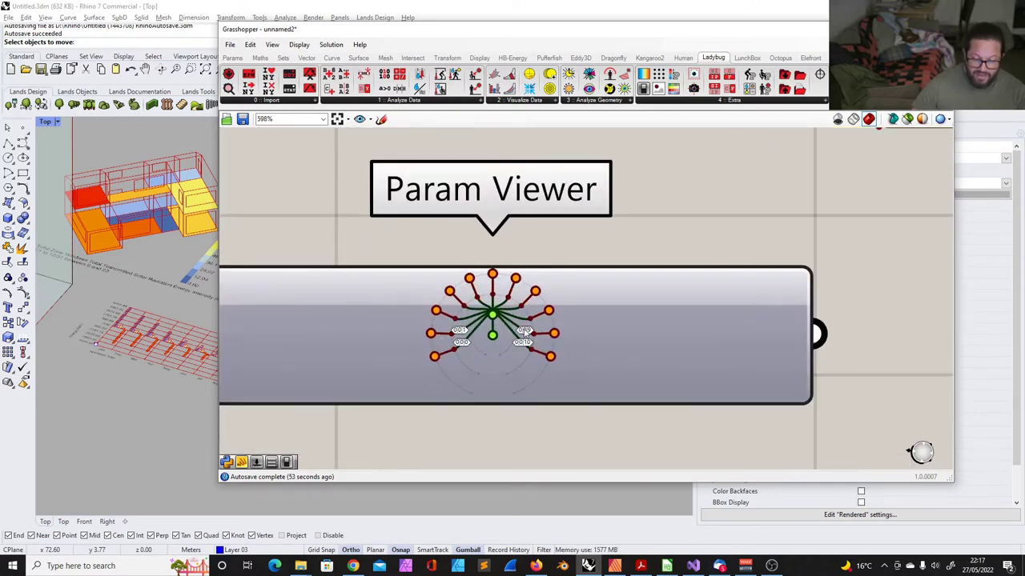
scroll(528, 314, "down", 4)
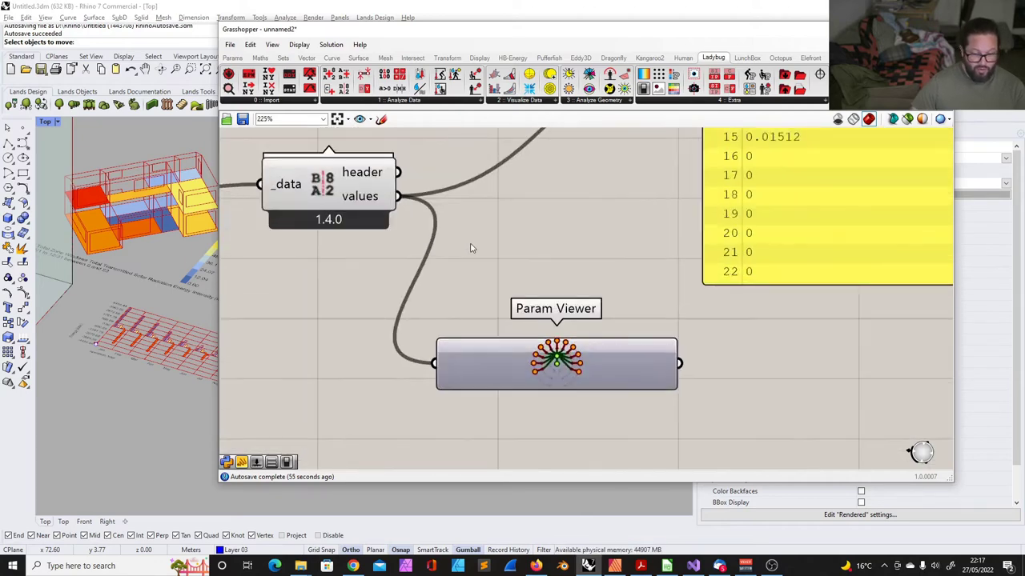
- Simplify the values output of LB Deconstruct Data and check the branch paths in the Param Viewer
scroll(345, 198, "up", 2)
right_click(336, 183)
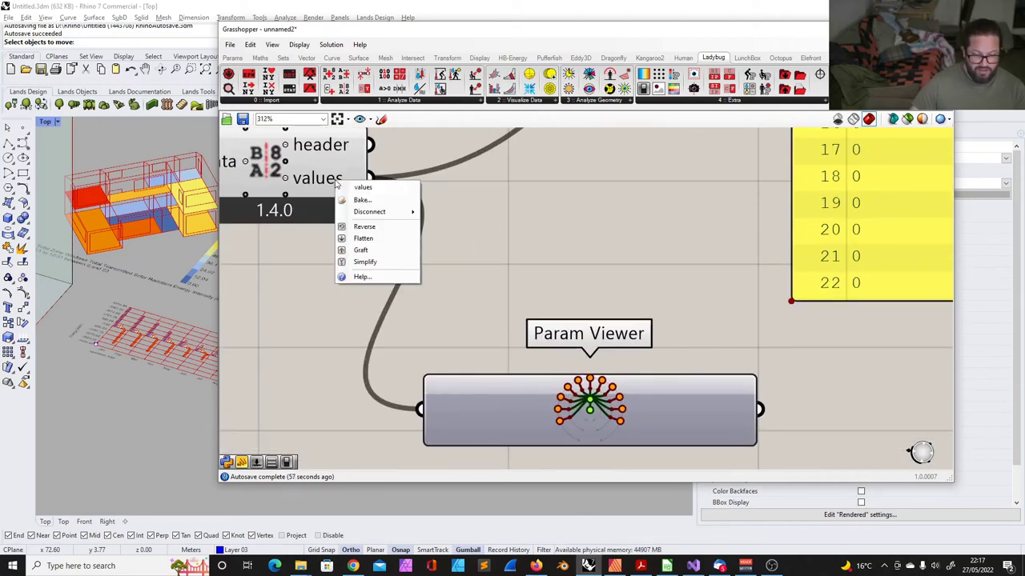
left_click(380, 263)
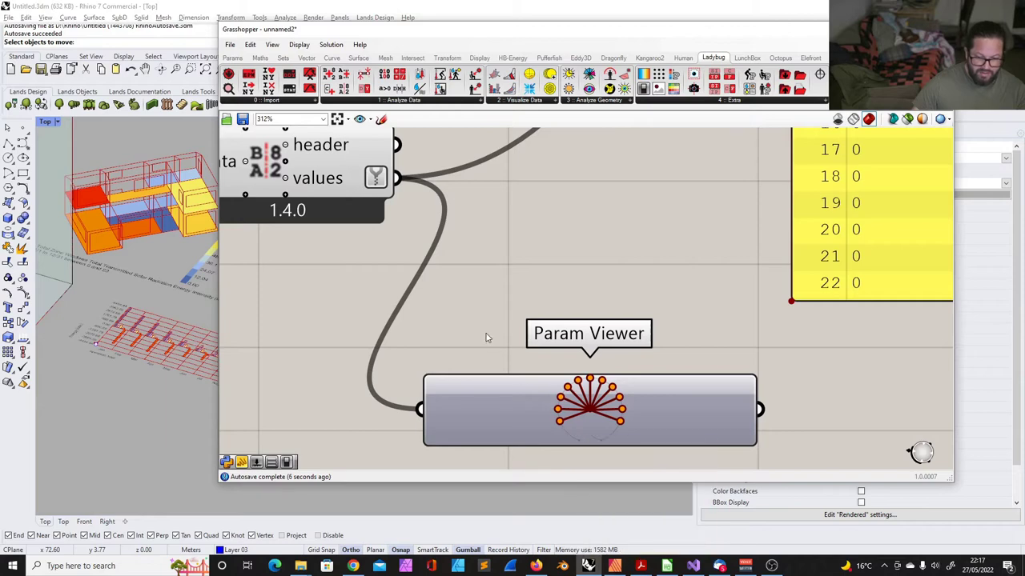
mouse_move(748, 409)
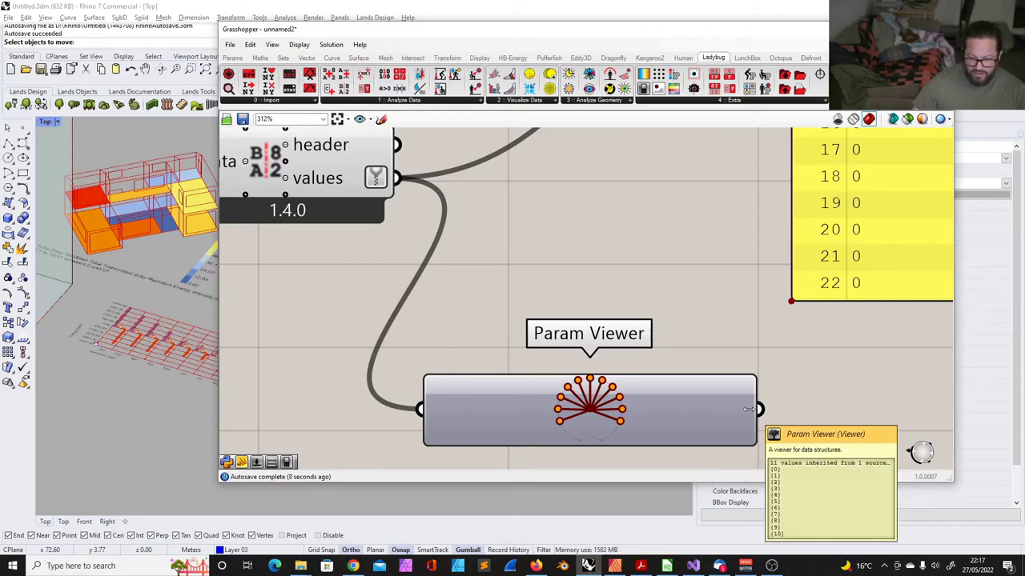
scroll(504, 336, "down", 5)
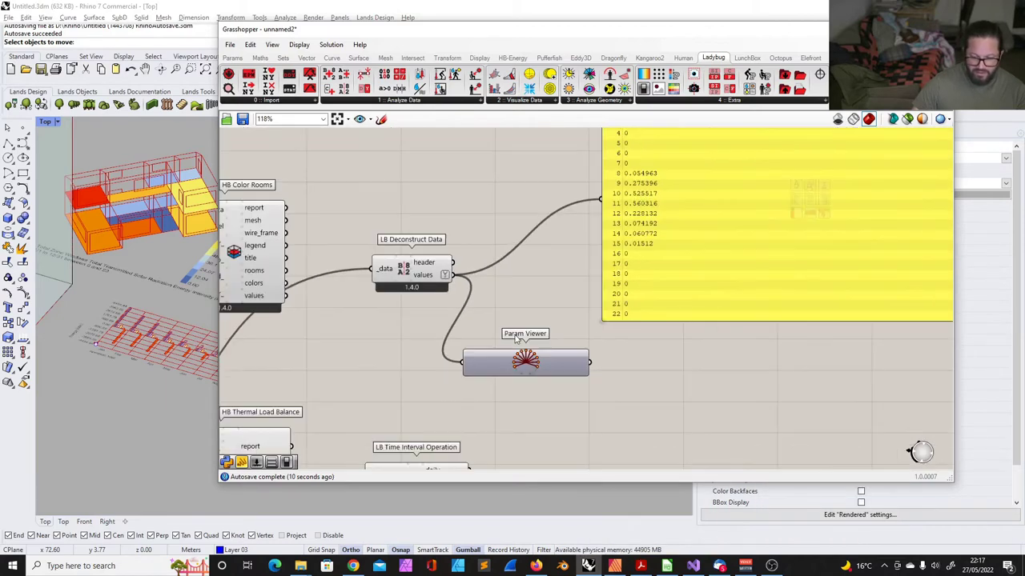
- Examine the hourly values of branch {0} in the panel from the first index to the last
scroll(507, 336, "down", 3)
scroll(625, 255, "up", 2)
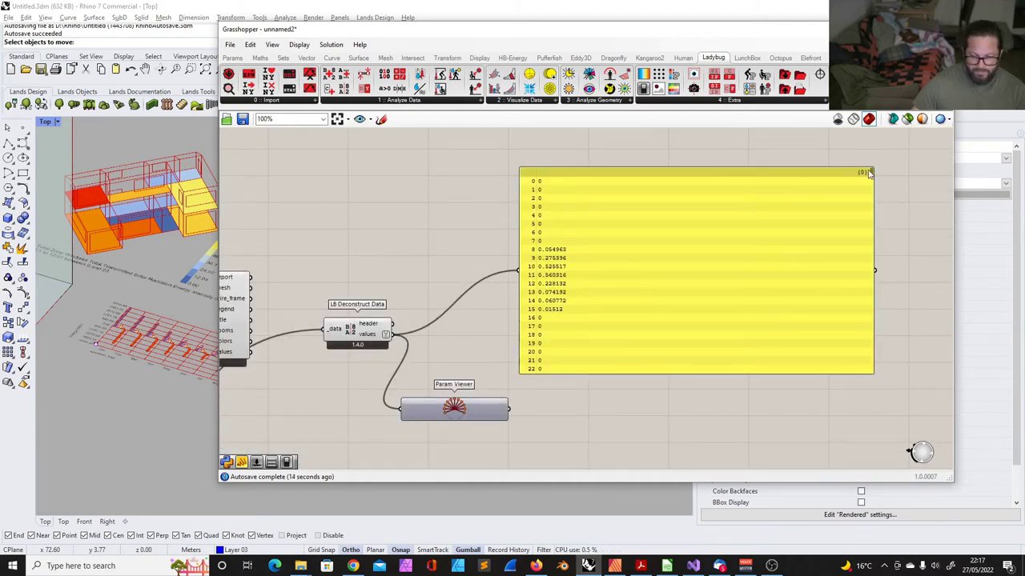
left_click_drag(873, 173, 872, 219)
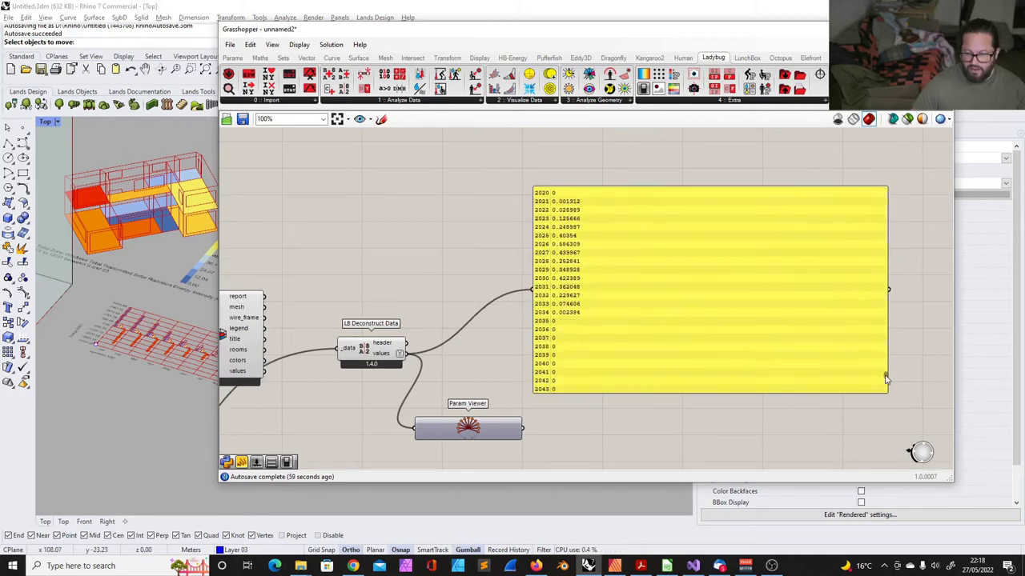
left_click_drag(886, 379, 886, 395)
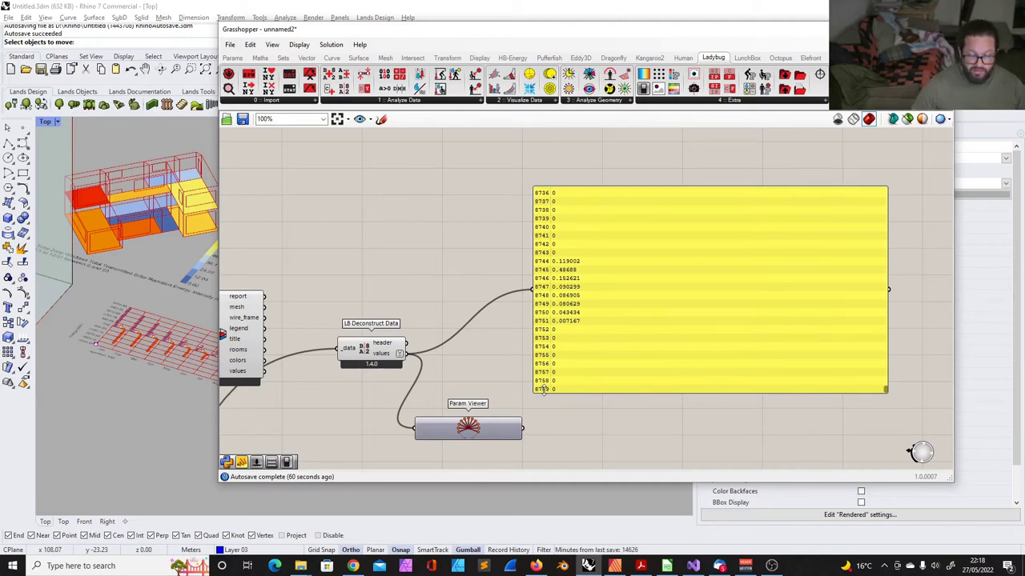
left_click_drag(885, 389, 897, 164)
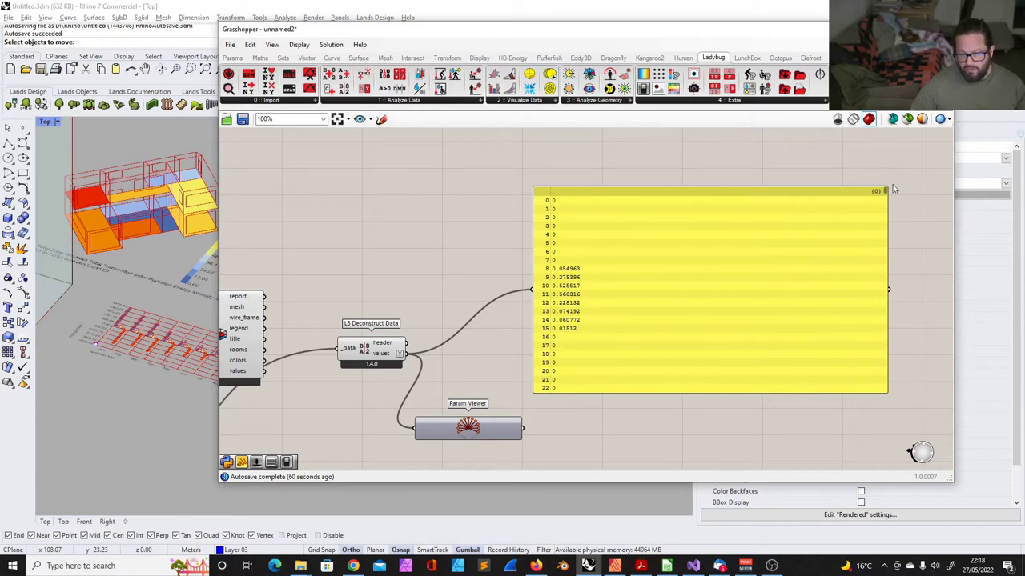
left_click_drag(884, 190, 876, 408)
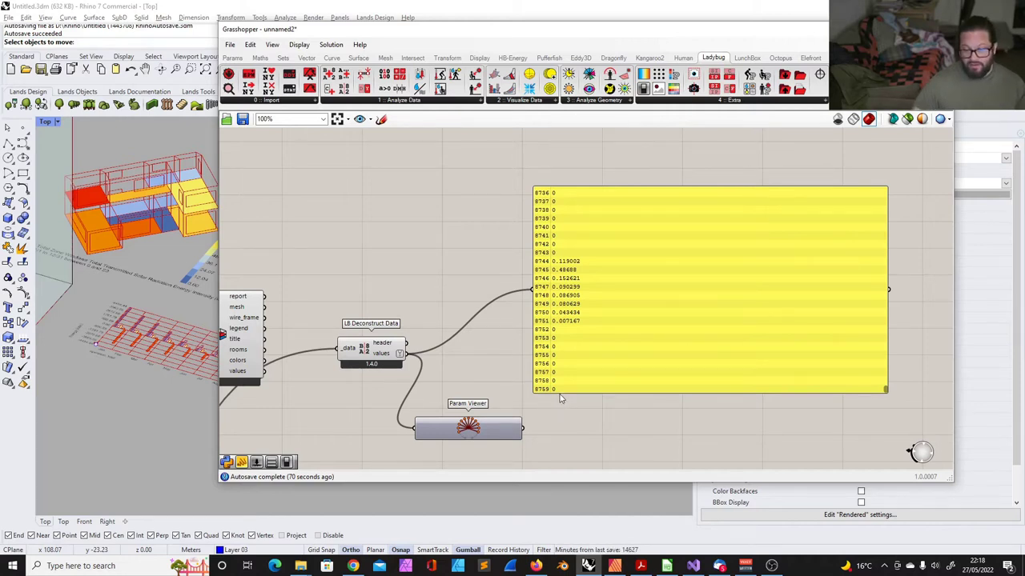
left_click_drag(885, 391, 886, 343)
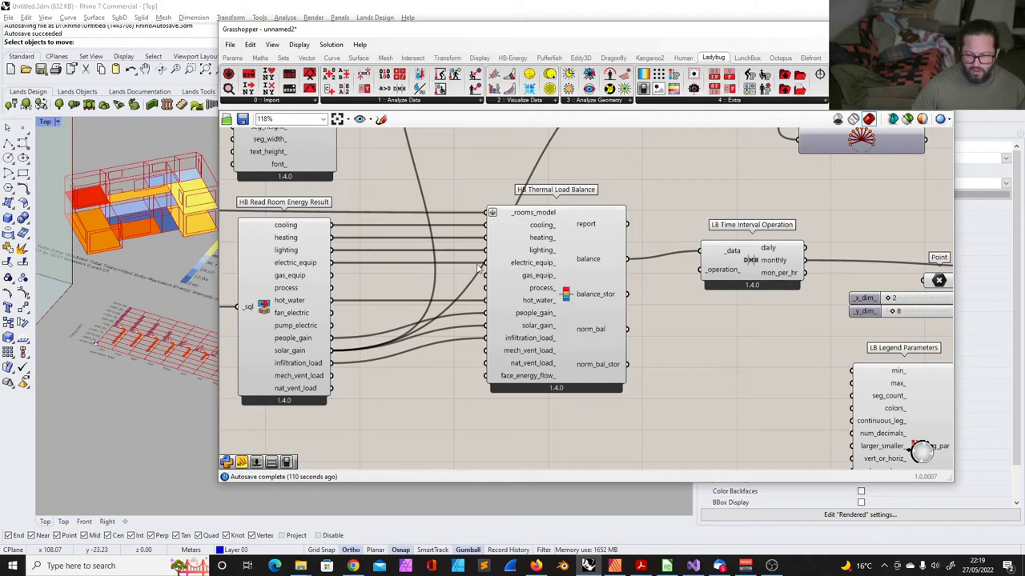
- Extend the values panel downward so that it shows more rows
scroll(452, 288, "down", 8)
scroll(603, 229, "up", 6)
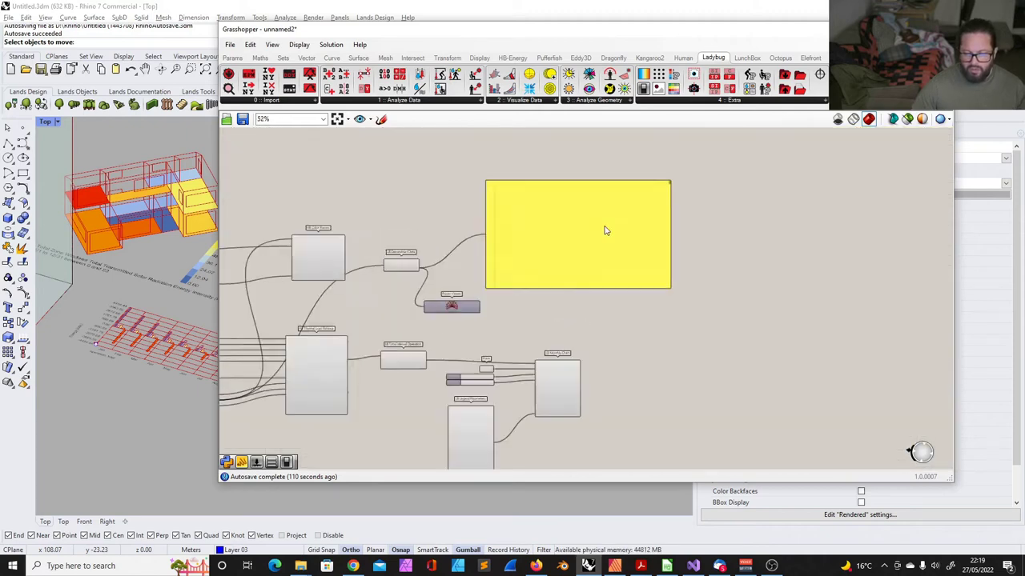
scroll(626, 239, "down", 2)
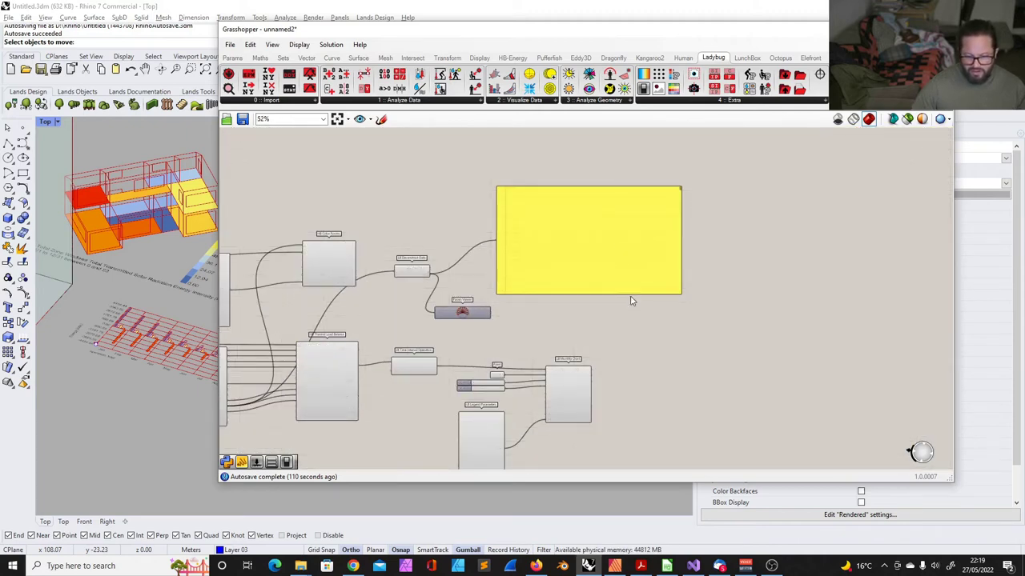
left_click_drag(630, 295, 624, 340)
scroll(542, 309, "up", 4)
scroll(537, 315, "down", 4)
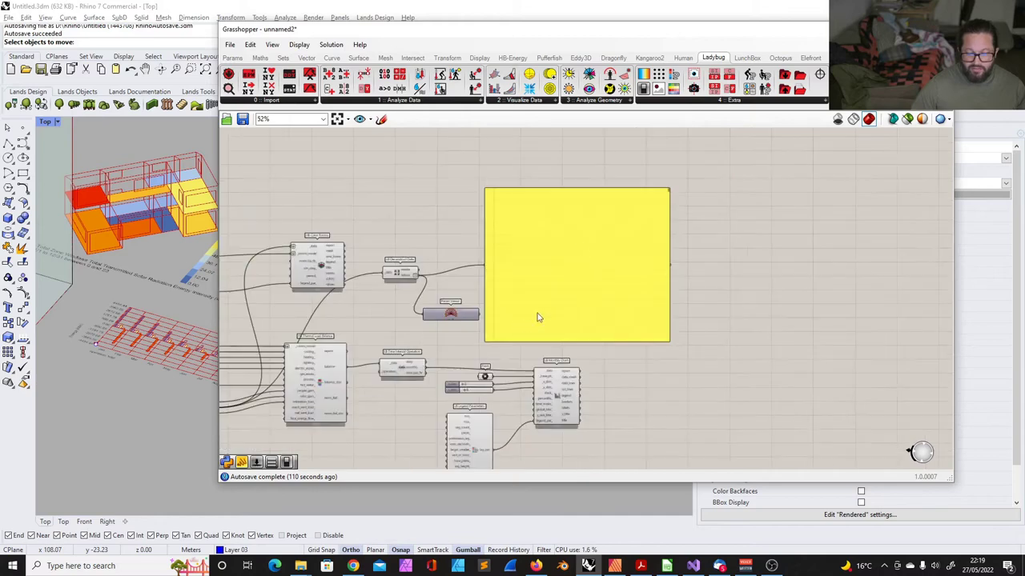
scroll(637, 176, "up", 2)
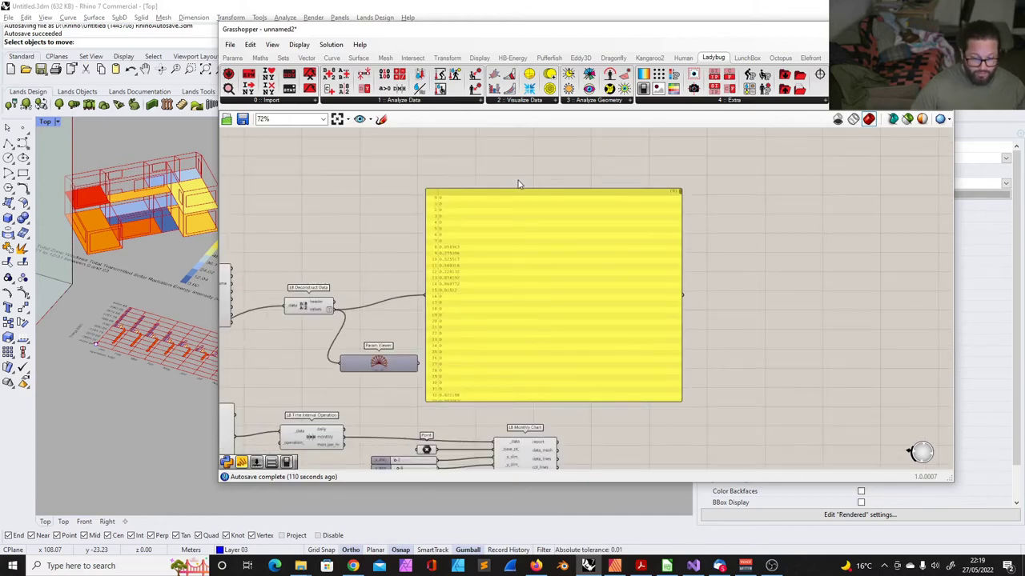
scroll(688, 224, "up", 3)
scroll(704, 210, "down", 1)
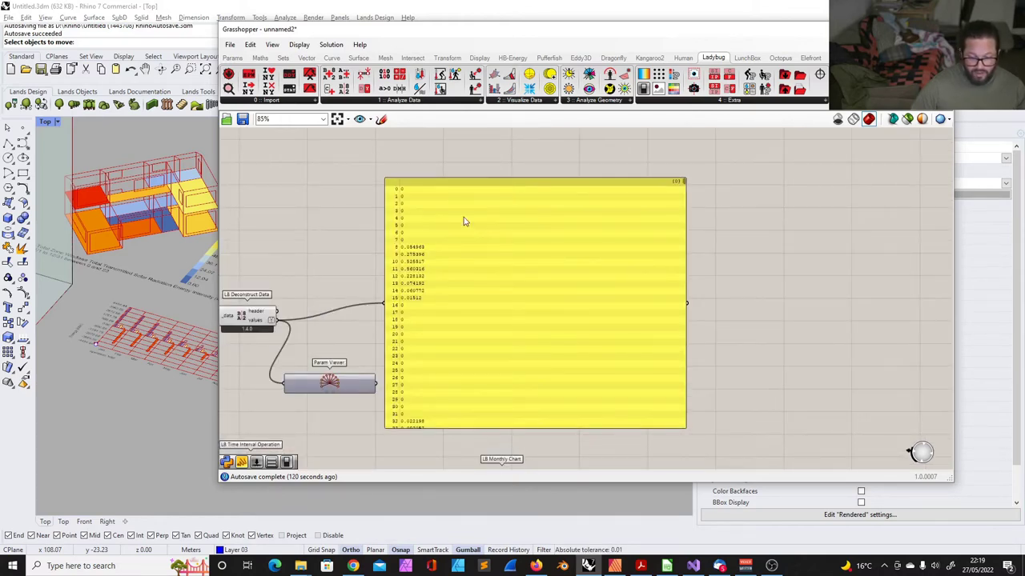
- Browse the hourly solar gain values further down the enlarged panel
left_click_drag(684, 181, 682, 193)
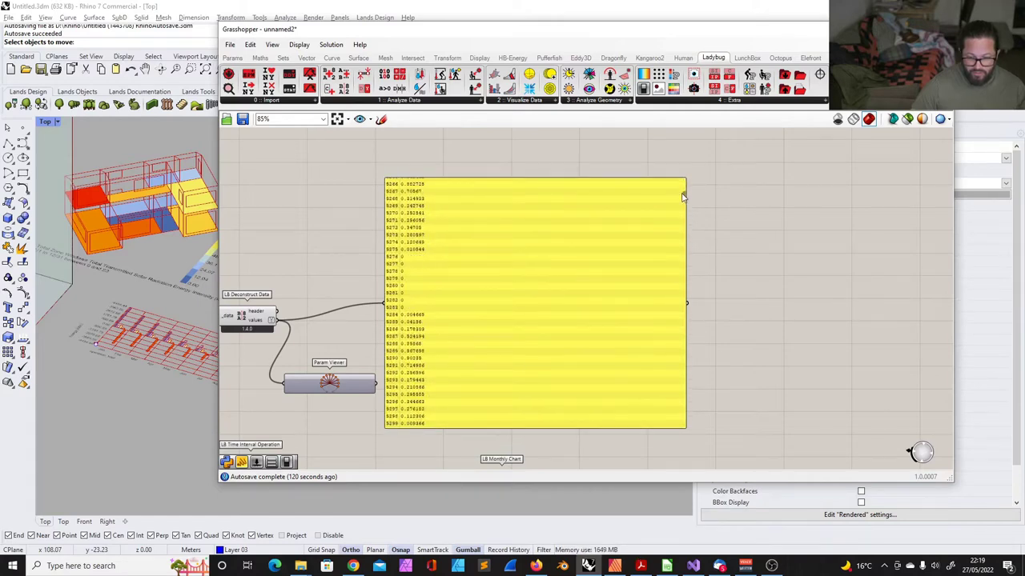
scroll(680, 201, "down", 20)
left_click_drag(676, 202, 671, 214)
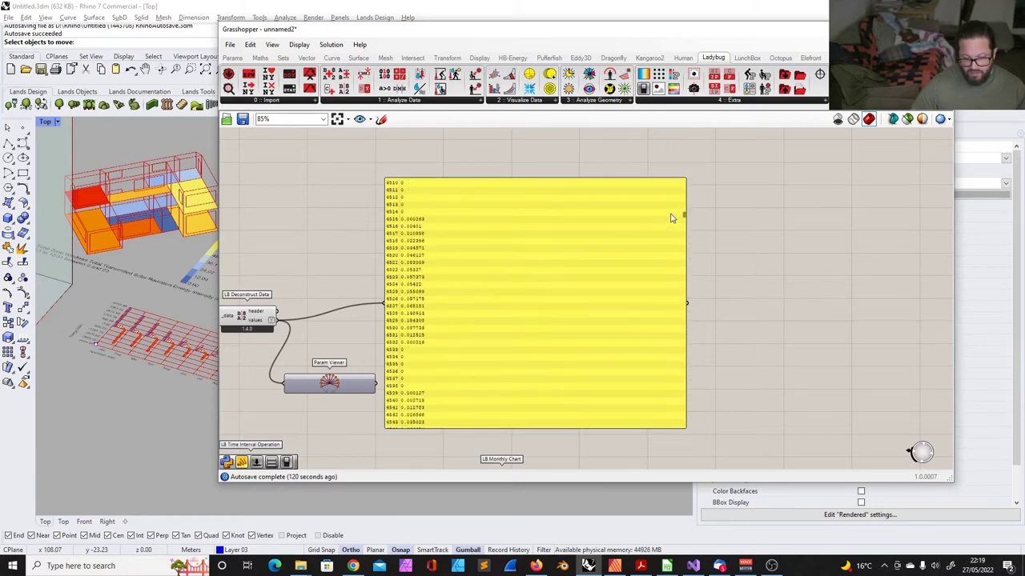
scroll(724, 228, "down", 3)
- Delete the values panel, the Param Viewer and the LB Deconstruct Data component
scroll(585, 256, "up", 4)
left_click(608, 186)
key("Delete")
left_click(450, 376)
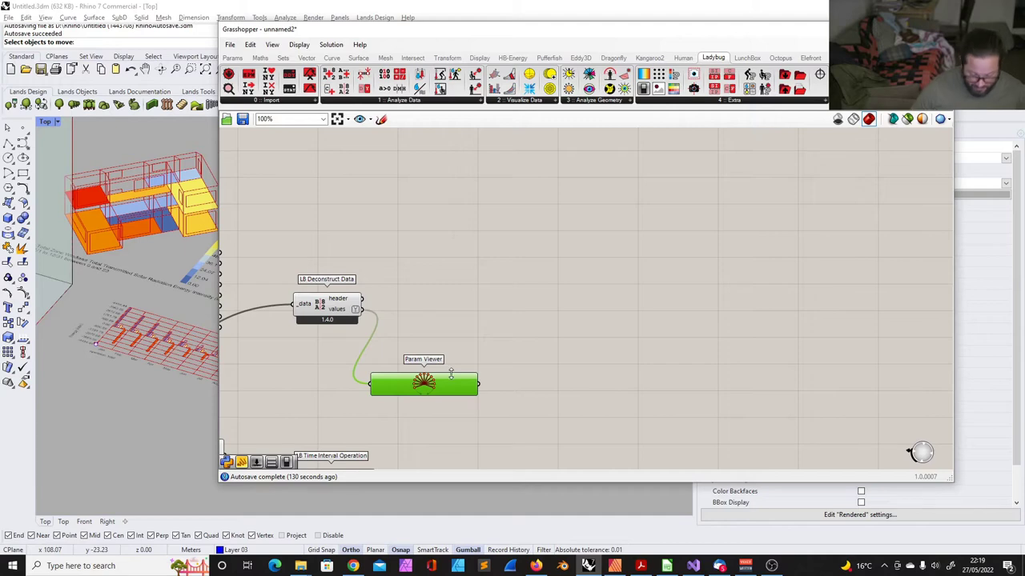
key("Delete")
scroll(480, 342, "down", 2)
scroll(449, 336, "up", 1)
left_click(474, 304)
key("Delete")
- Select the HB Color Rooms component to highlight its geometry in the Rhino viewport
scroll(486, 321, "down", 2)
scroll(452, 288, "up", 3)
left_click(451, 285)
scroll(468, 308, "down", 2)
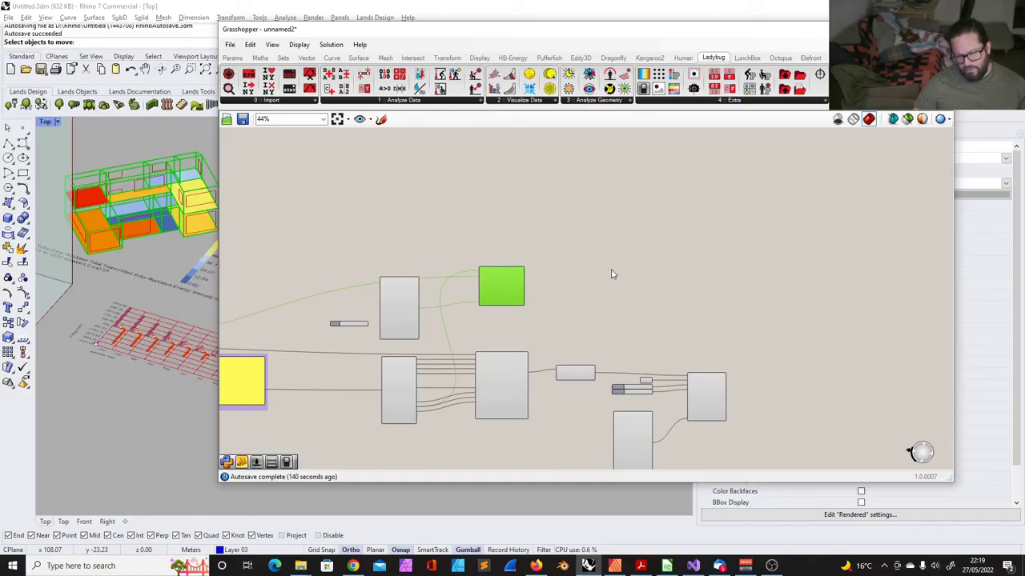
- Locate and select the HB Construction Set by Climate component together with its climate zone, vintage and construction type inputs
scroll(612, 275, "down", 5)
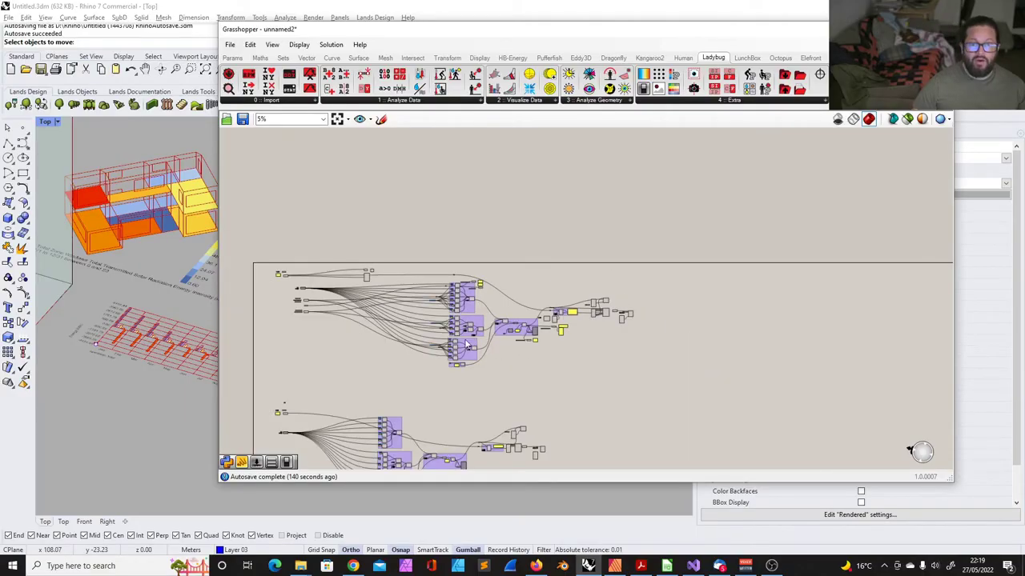
scroll(384, 337, "up", 3)
scroll(485, 283, "down", 1)
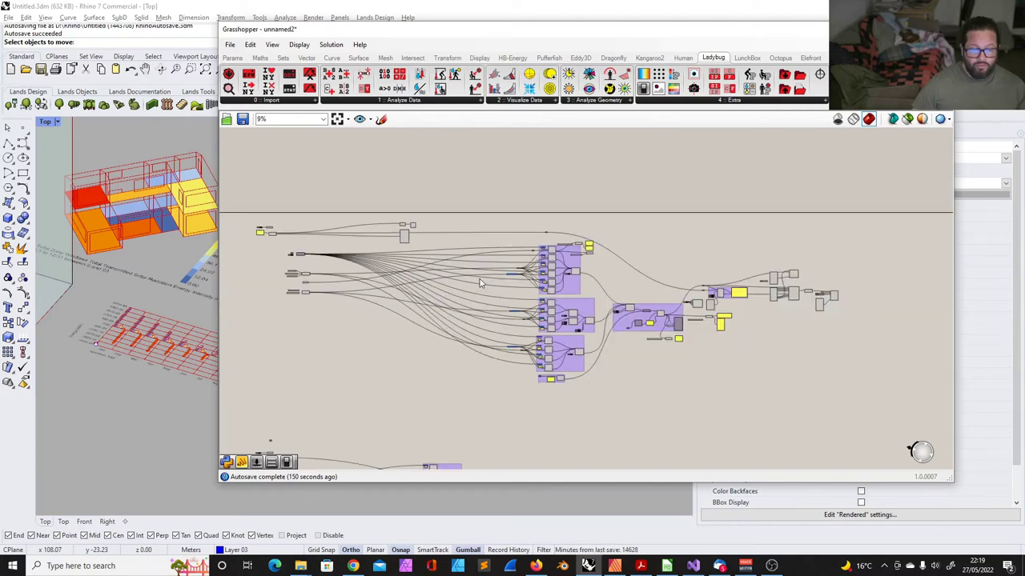
scroll(470, 209, "up", 6)
left_click_drag(261, 154, 569, 259)
scroll(430, 209, "up", 3)
scroll(430, 209, "up", 1)
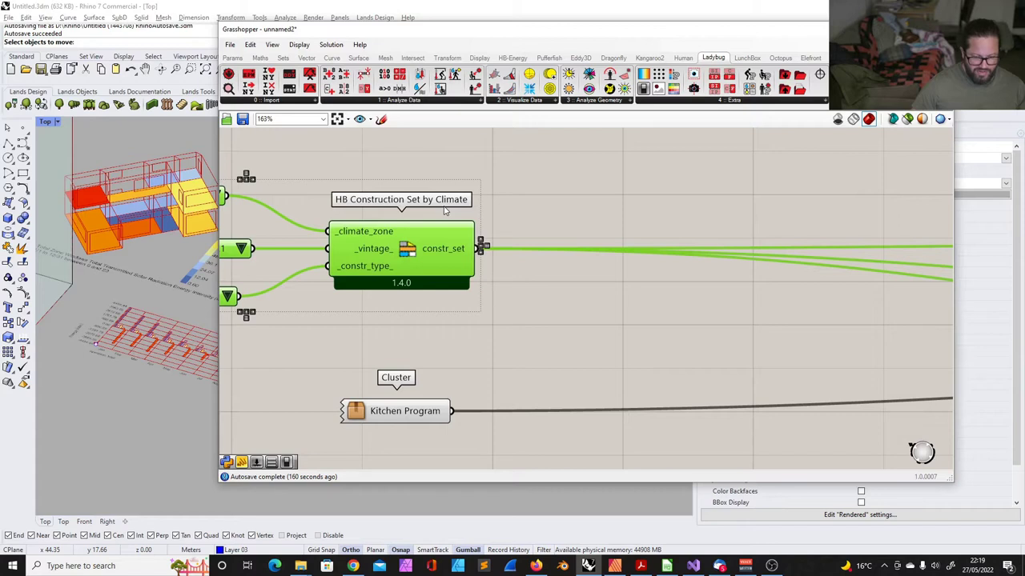
- Review the HB-Energy components available for constructions and materials, then close the list without adding one
left_click(512, 57)
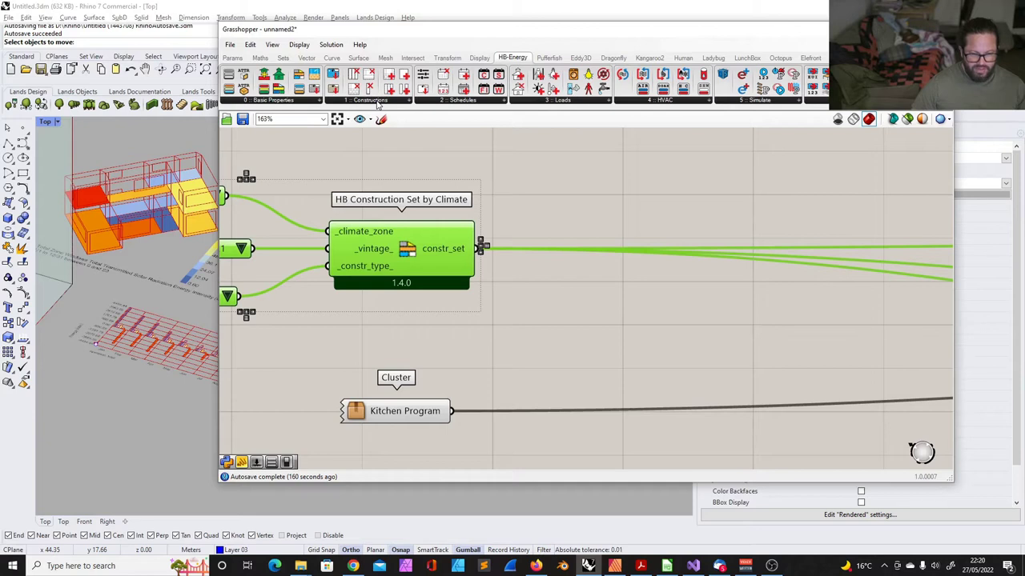
left_click(379, 101)
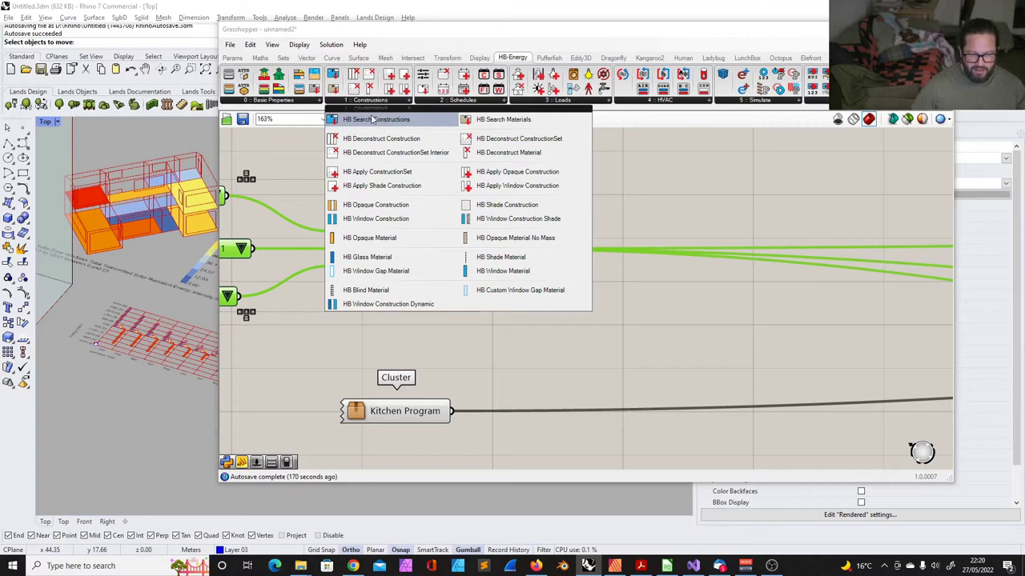
left_click(664, 153)
- Move the HB Search Programs component and its program and vintage inputs up, directly beneath the Kitchen Program cluster
scroll(453, 220, "down", 6)
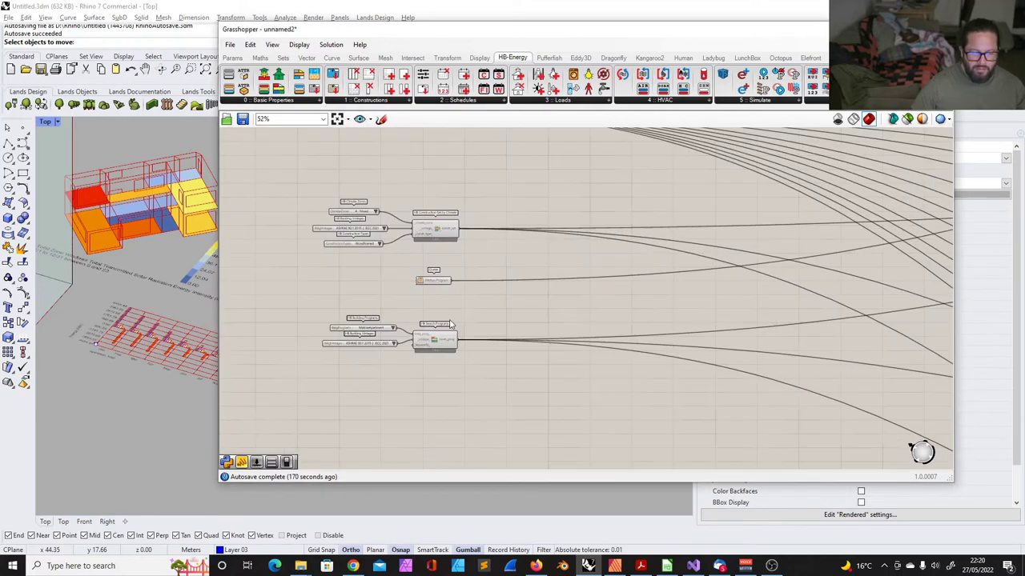
left_click_drag(313, 303, 471, 362)
scroll(435, 361, "up", 4)
left_click_drag(451, 316, 447, 250)
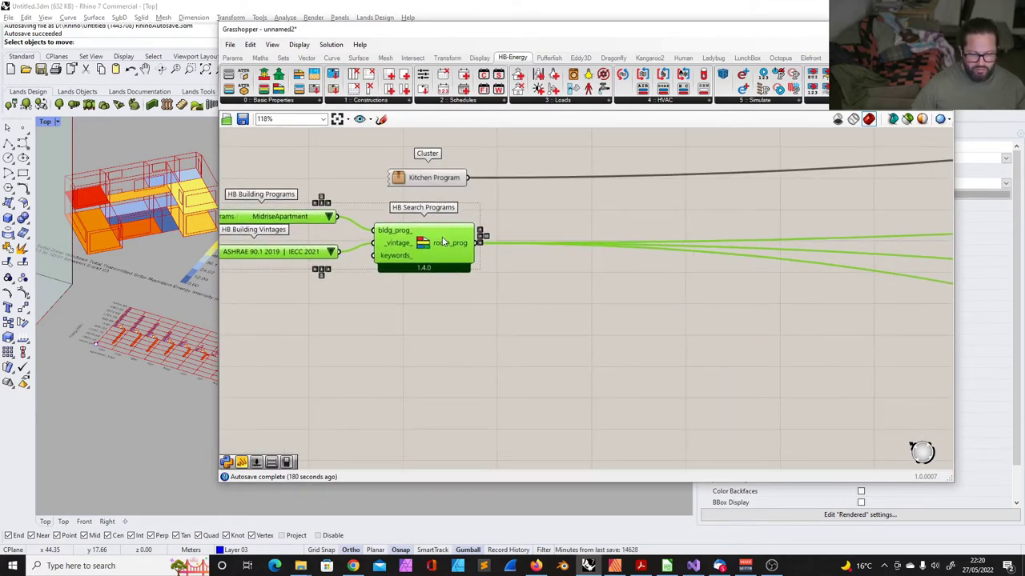
scroll(446, 207, "down", 3)
scroll(447, 206, "up", 4)
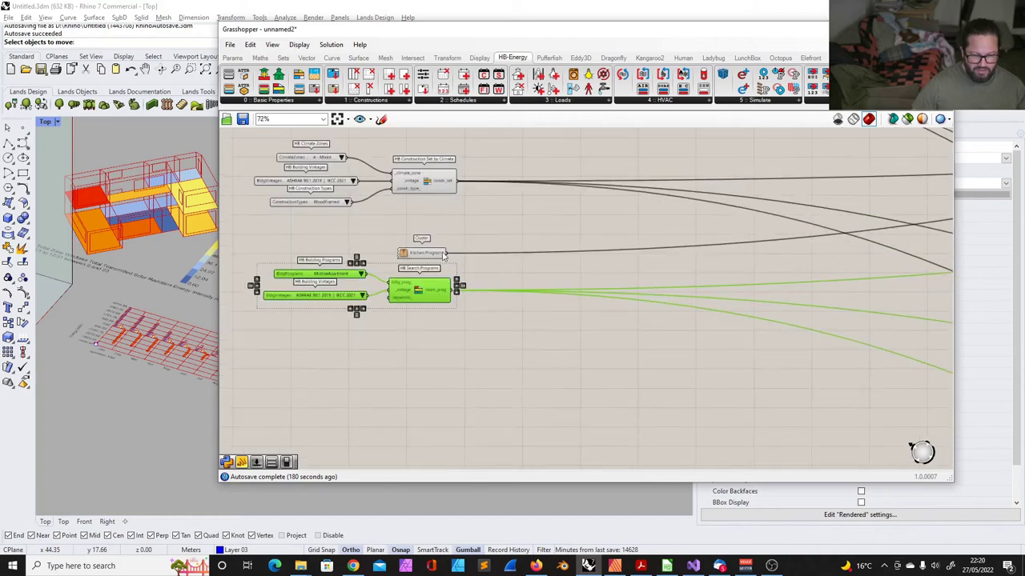
scroll(452, 200, "down", 1)
scroll(452, 200, "down", 1)
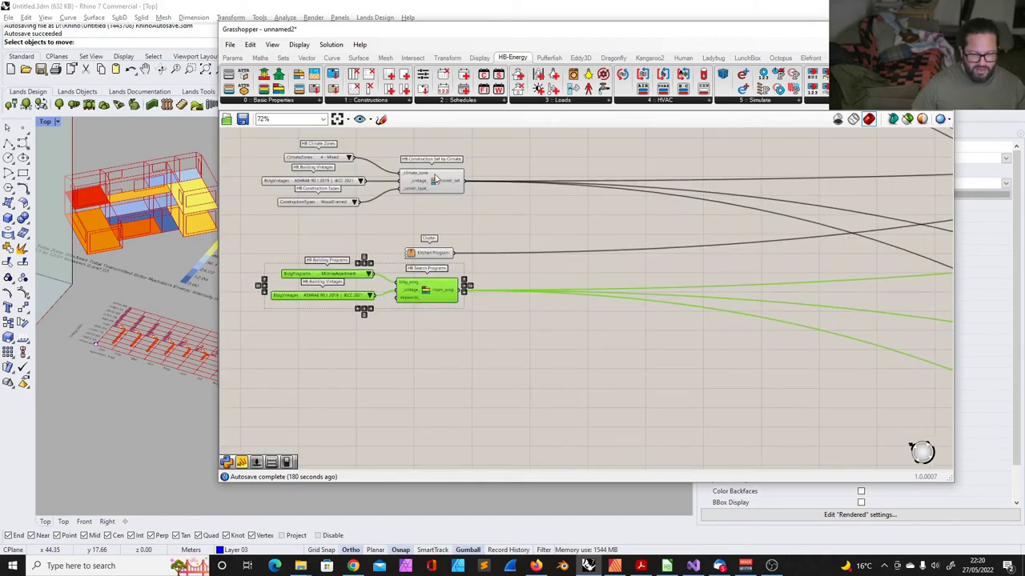
- Examine the climate-based construction set, its climate, vintage and construction type inputs, and the room program components
left_click_drag(246, 144, 509, 237)
left_click_drag(447, 176, 448, 201)
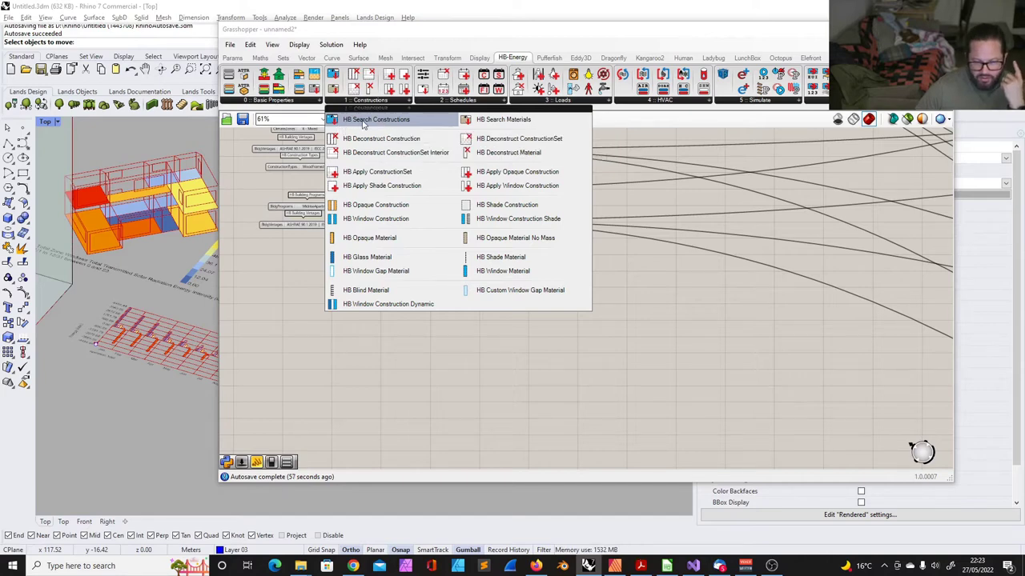
left_click(270, 104)
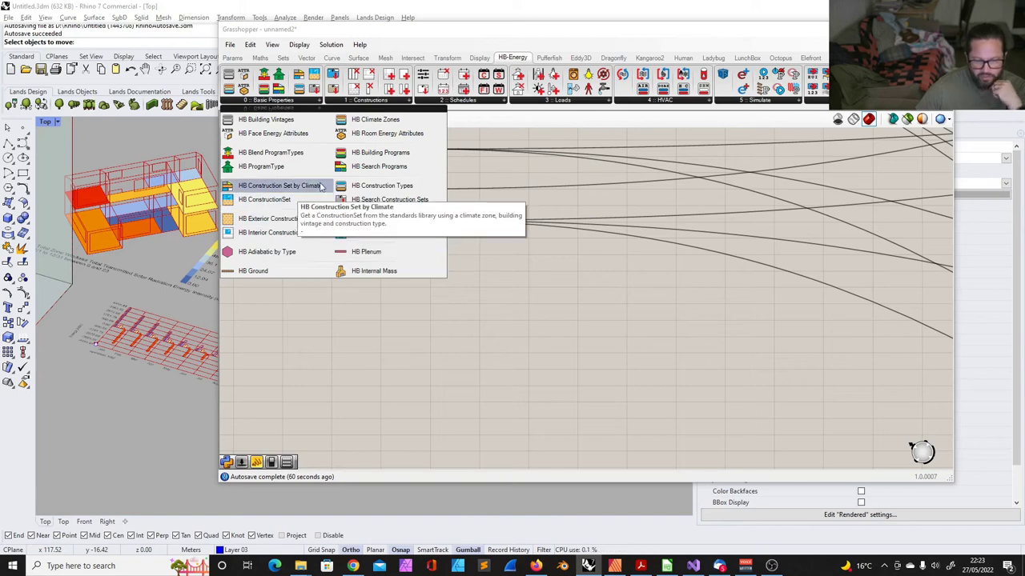
left_click_drag(291, 184, 571, 280)
left_click_drag(506, 250, 510, 223)
left_click(371, 168)
left_click_drag(283, 150, 543, 245)
left_click(578, 179)
left_click_drag(361, 197, 364, 248)
scroll(365, 248, "down", 3)
left_click_drag(320, 163, 497, 241)
left_click(446, 225)
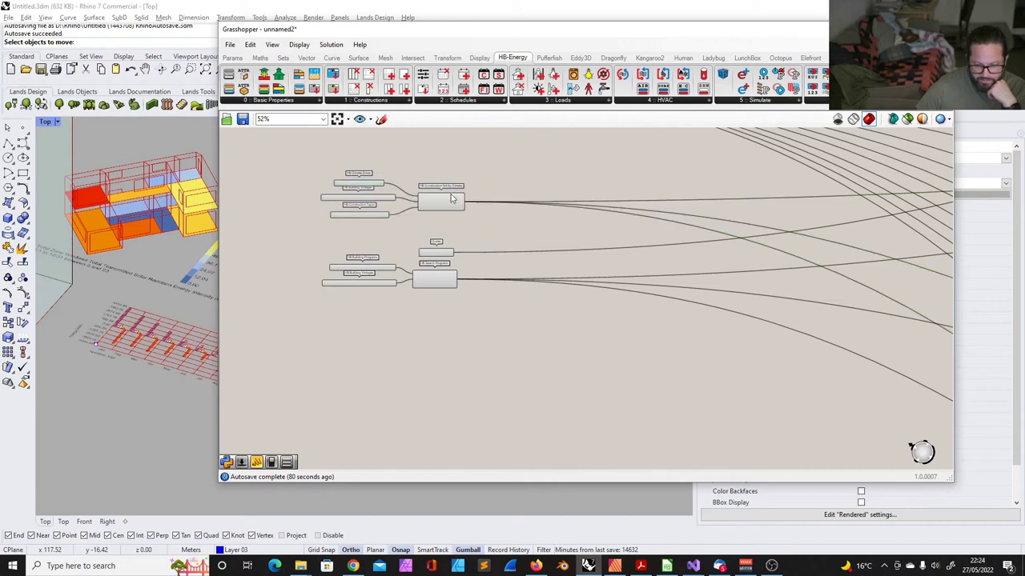
scroll(452, 210, "up", 3)
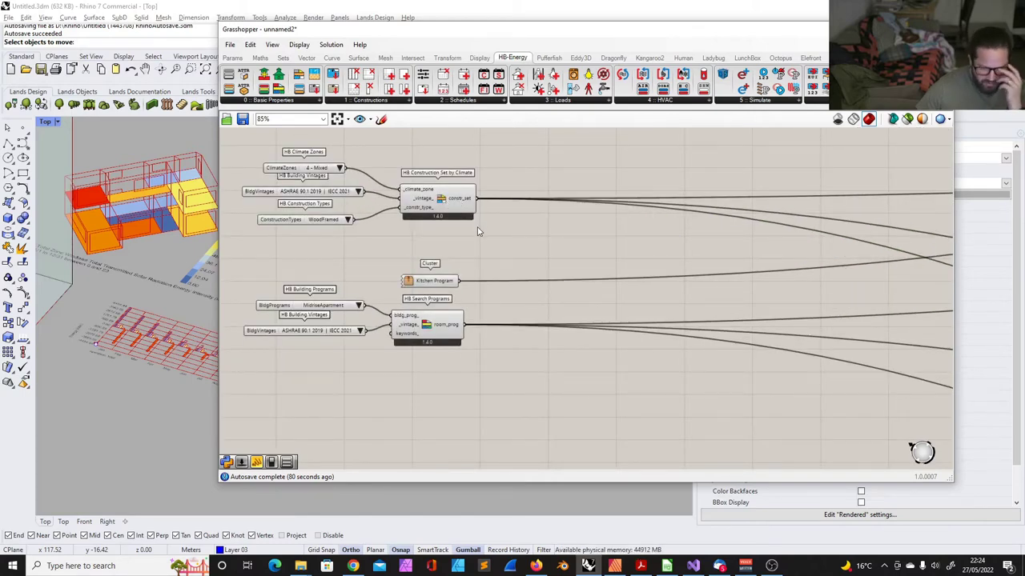
- Add an HB ConstructionSet component and connect the climate-based constr_set output to its base_constr_set input
left_click(287, 103)
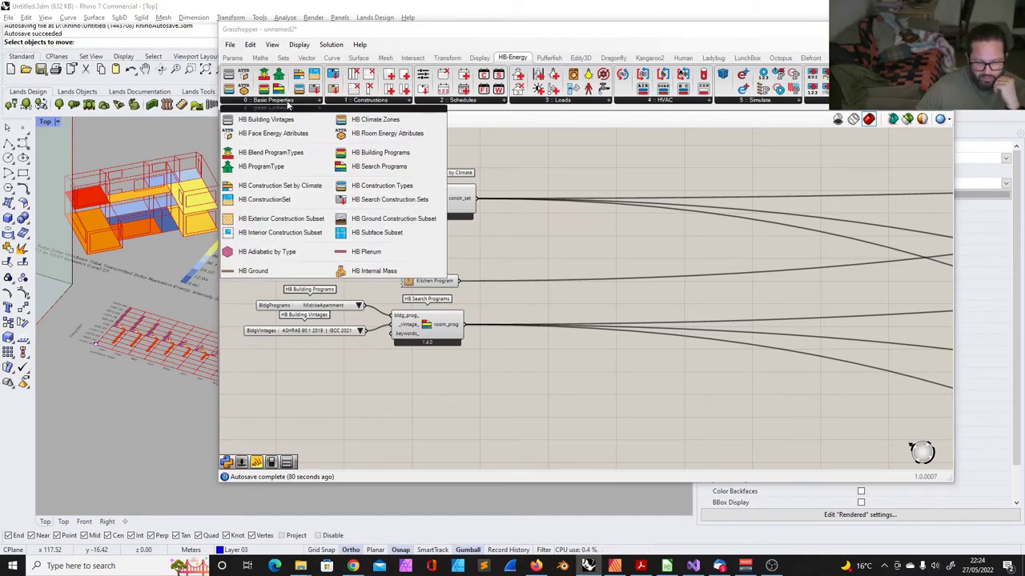
left_click(268, 201)
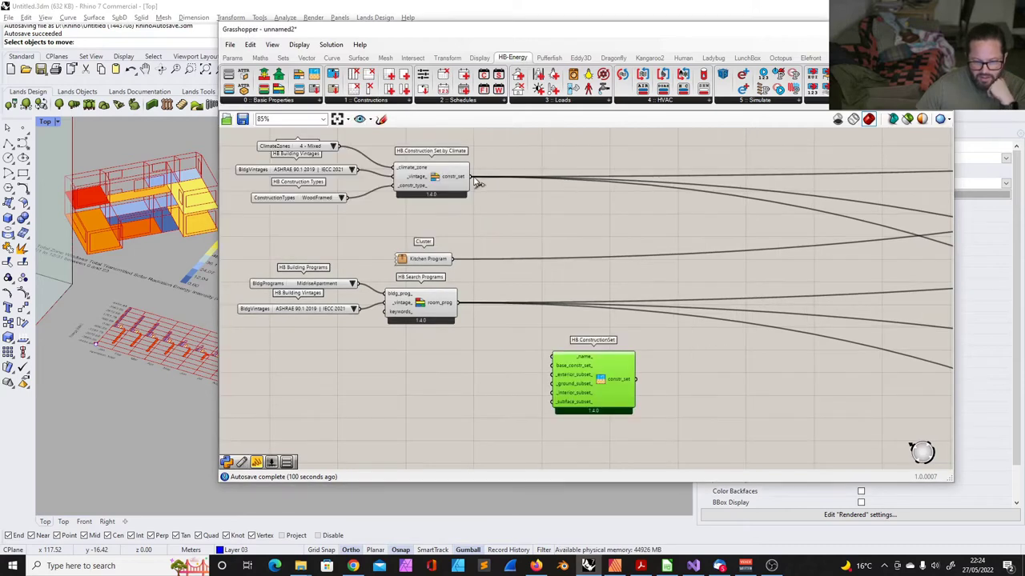
left_click_drag(472, 182, 562, 370)
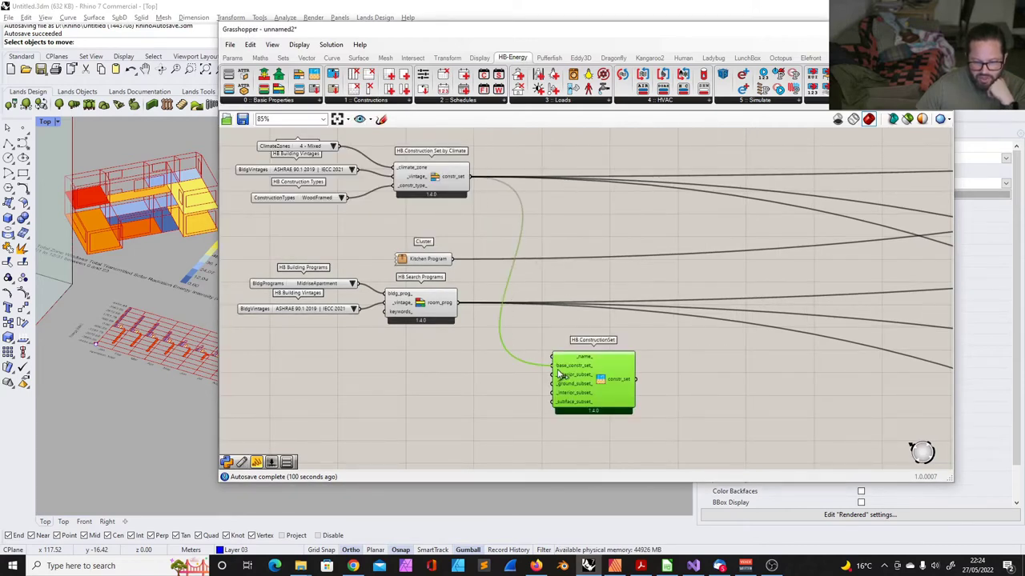
right_click_drag(570, 372, 535, 351)
scroll(628, 360, "down", 1)
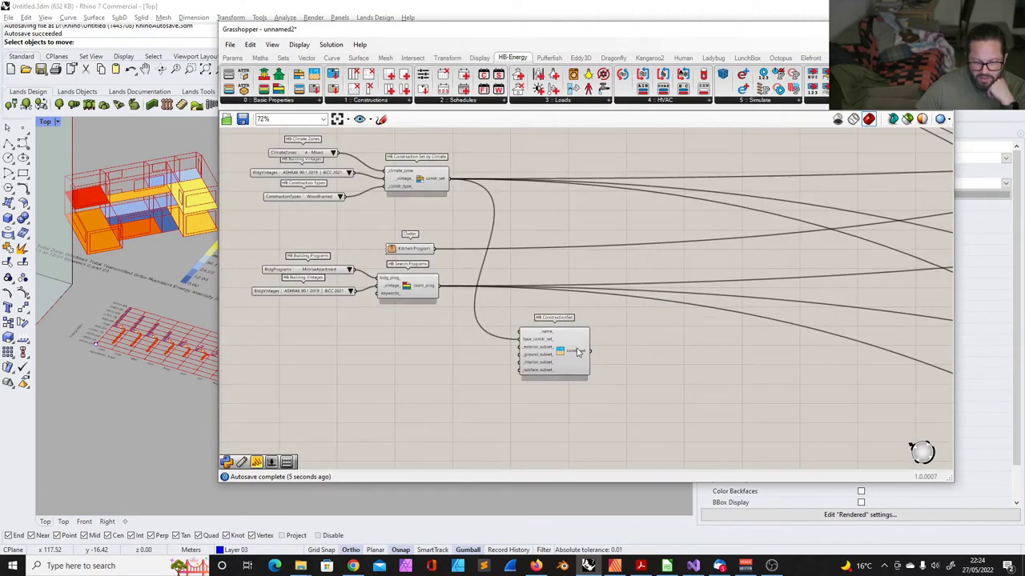
- Add an HB Interior Construction Subset component and connect its interior_set output to the interior_subset input of HB ConstructionSet
left_click(581, 350)
scroll(553, 349, "up", 6)
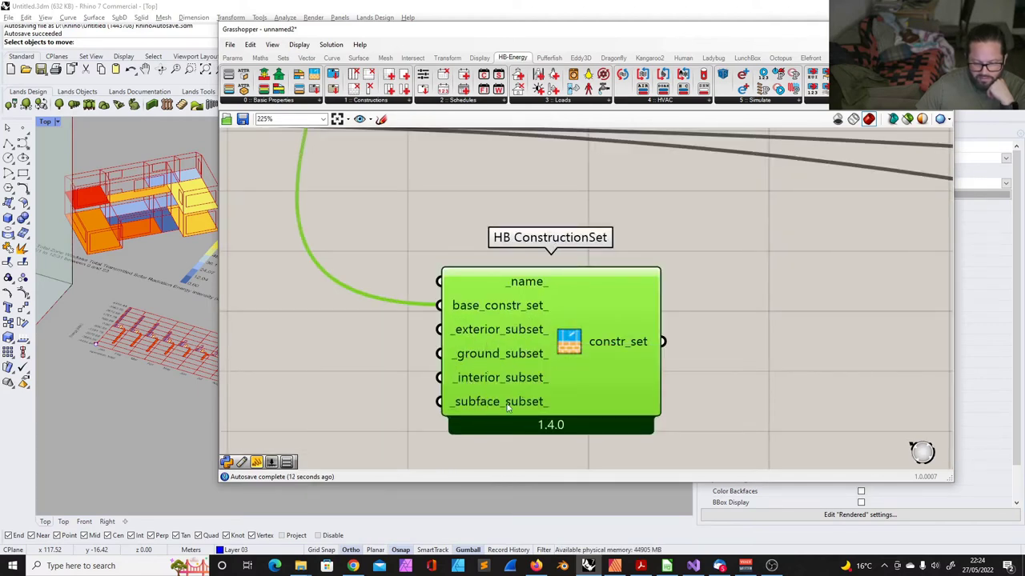
left_click(270, 100)
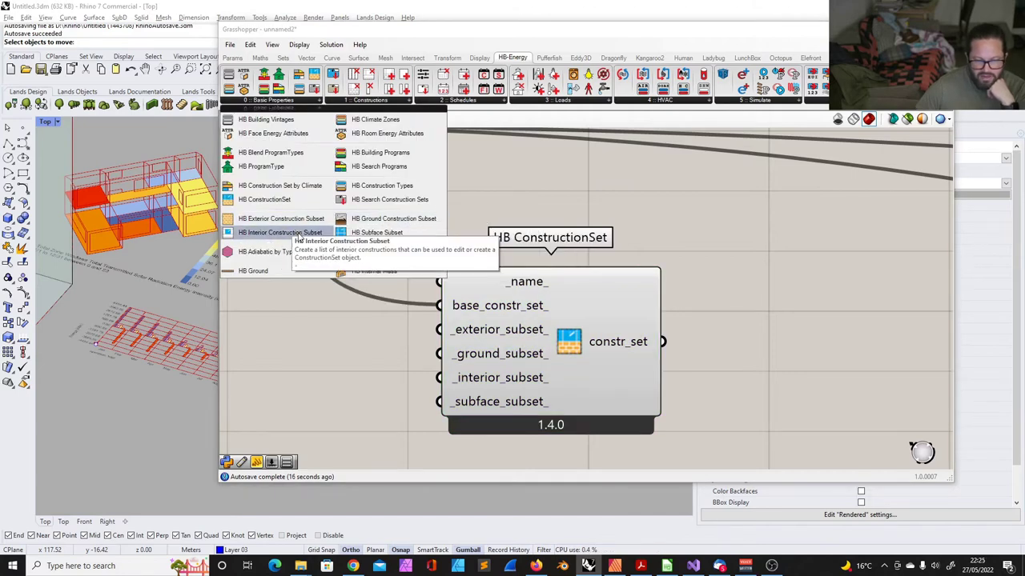
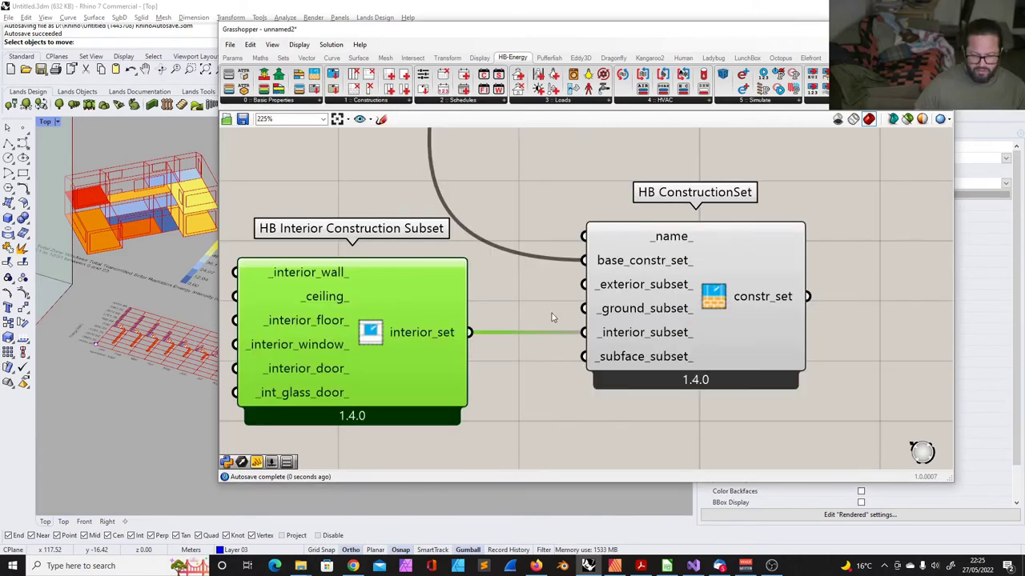
- Reposition the HB Interior Construction Subset component slightly lower beside HB ConstructionSet
scroll(552, 318, "down", 10)
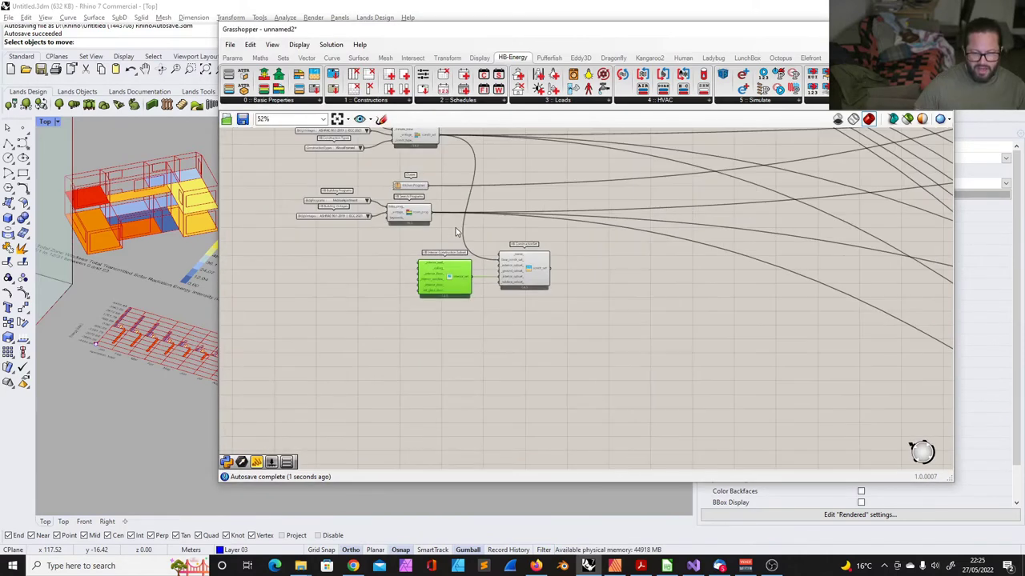
scroll(446, 160, "up", 5)
left_click(391, 157)
scroll(390, 158, "down", 3)
scroll(537, 389, "up", 3)
left_click(469, 283)
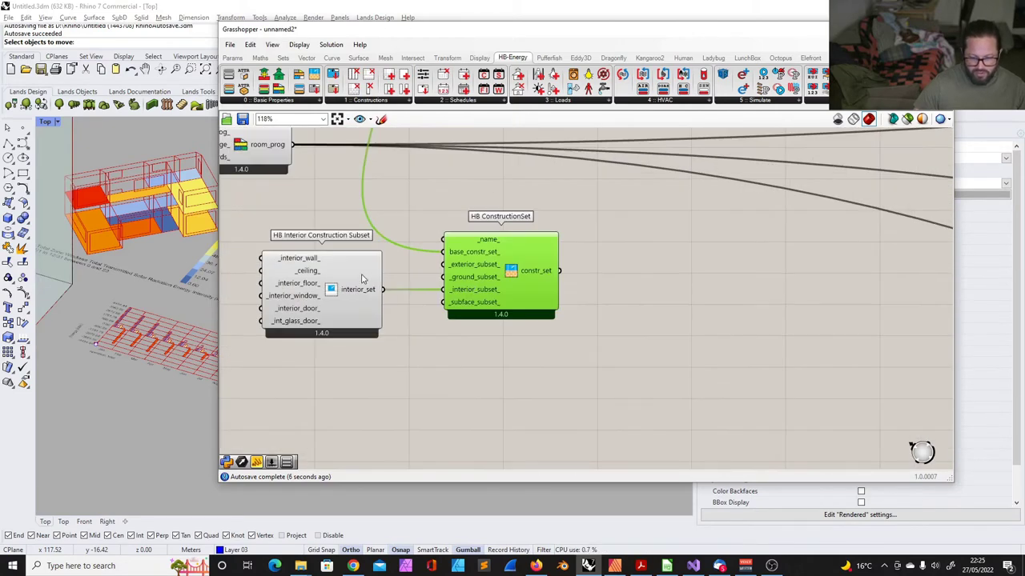
left_click_drag(362, 278, 376, 294)
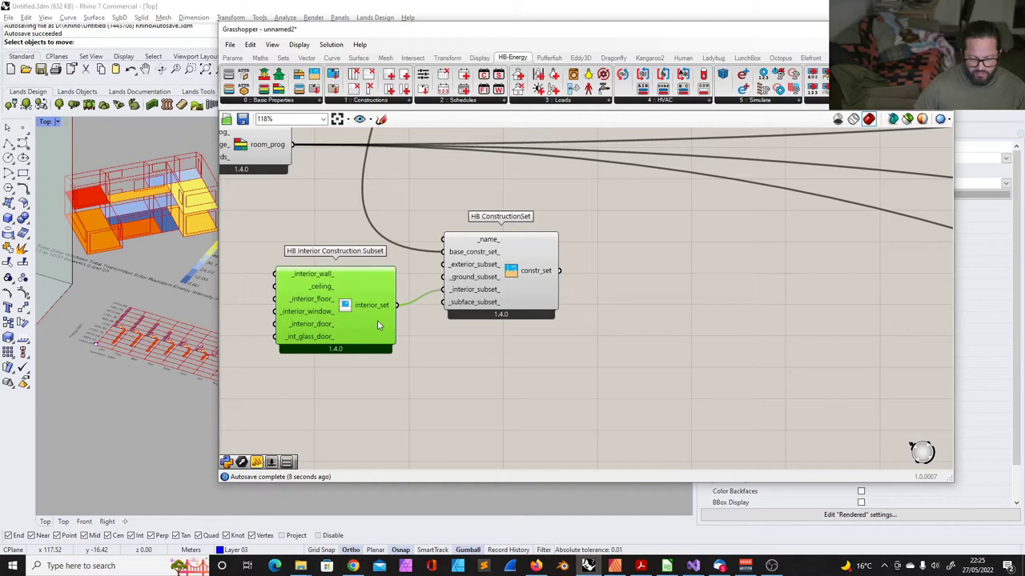
- Add an HB Apply ConstructionSet component beside the Solve Adjacency of the six-room group and feed adj_rooms into its rooms input
scroll(380, 322, "down", 2)
scroll(388, 316, "up", 2)
scroll(400, 304, "down", 4)
scroll(405, 300, "down", 3)
scroll(457, 292, "up", 2)
scroll(368, 290, "down", 6)
scroll(647, 240, "up", 5)
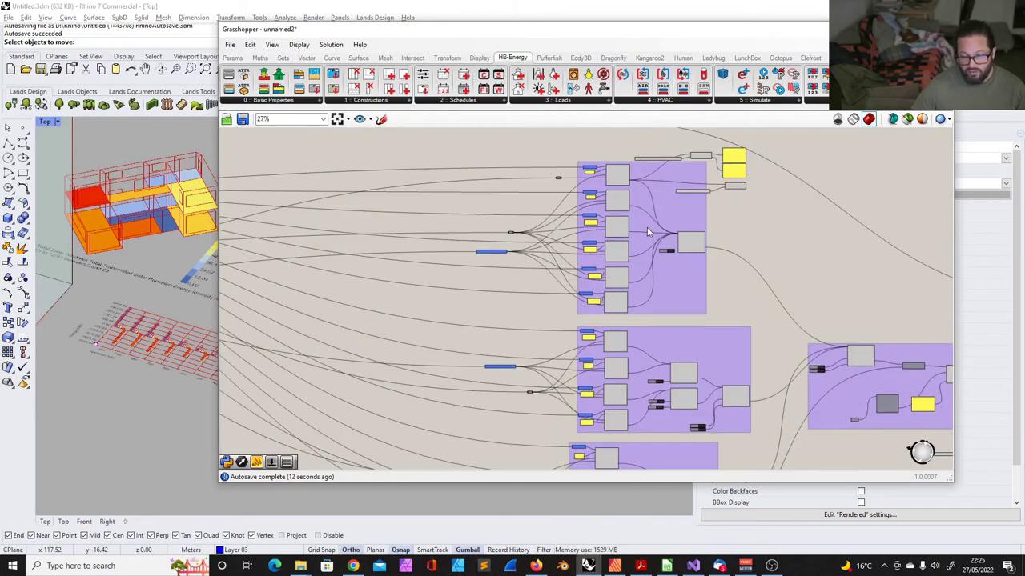
scroll(644, 234, "up", 3)
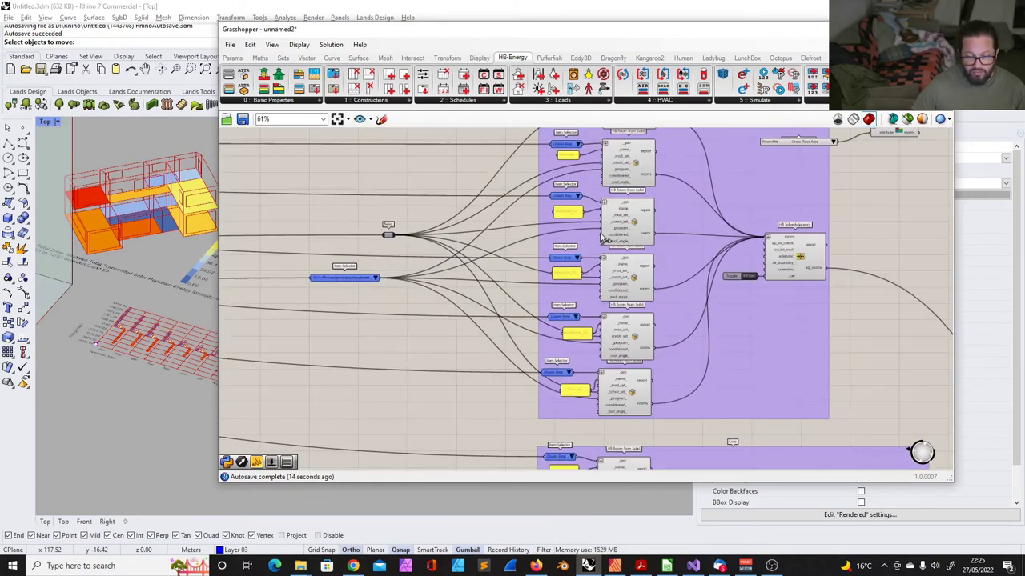
left_click(371, 100)
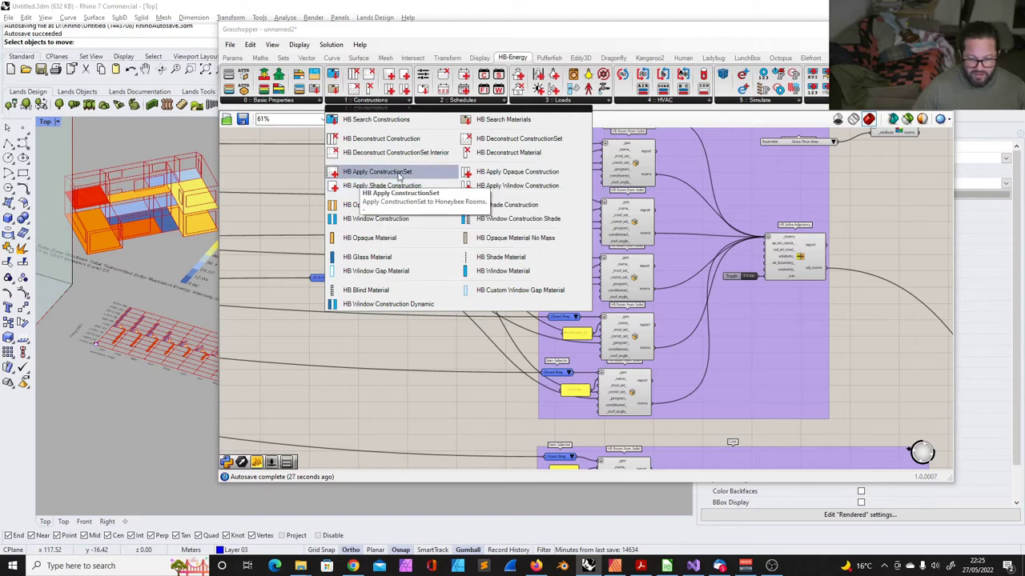
left_click_drag(400, 175, 860, 424)
scroll(863, 396, "down", 2)
scroll(859, 386, "up", 5)
left_click_drag(853, 383, 863, 336)
left_click_drag(787, 270, 849, 353)
left_click(883, 249)
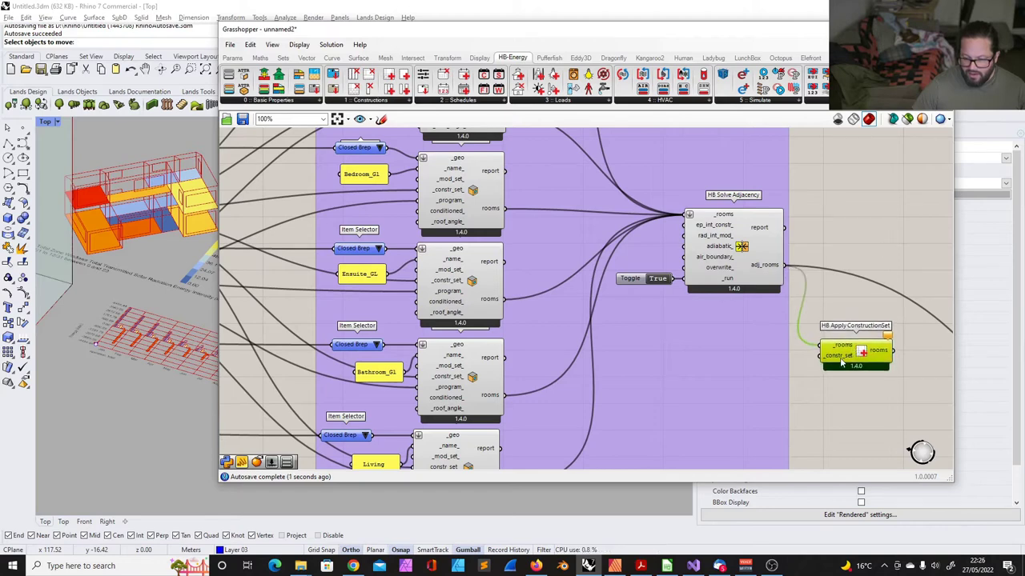
- Move the HB Apply ConstructionSet component slightly lower beside the purple room group
scroll(544, 280, "down", 4)
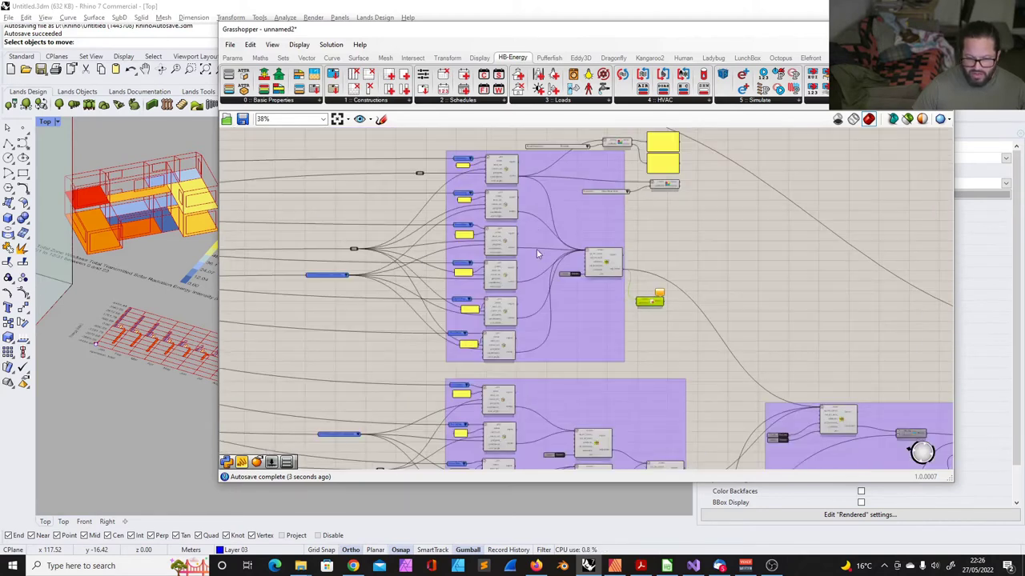
scroll(657, 272, "up", 4)
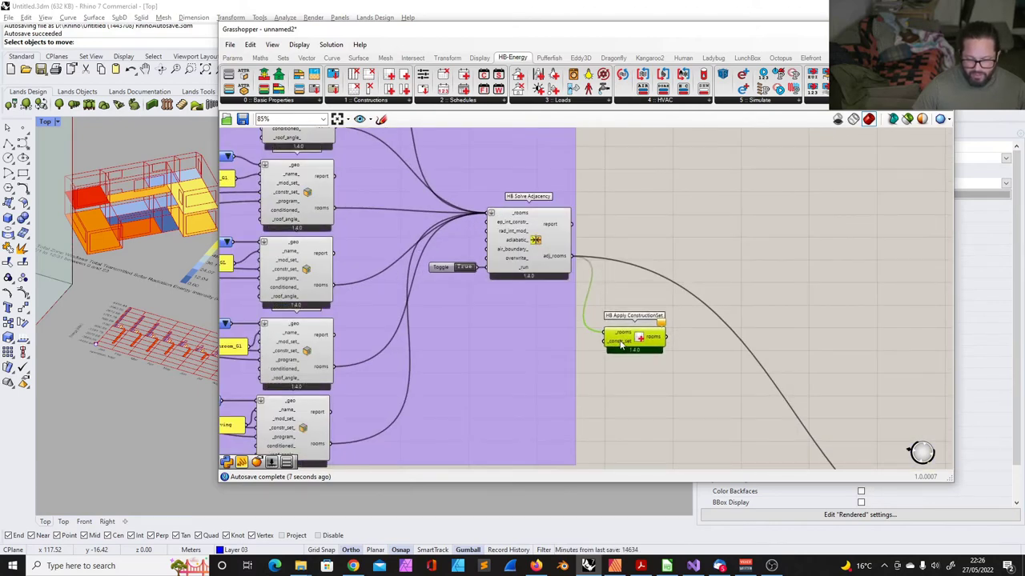
scroll(608, 280, "down", 4)
scroll(670, 300, "up", 3)
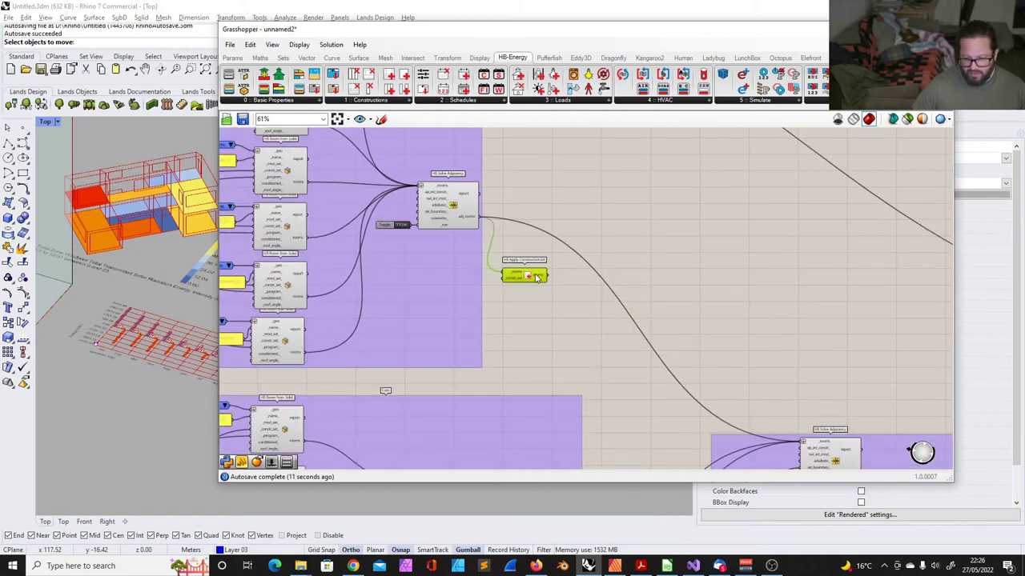
left_click_drag(537, 276, 538, 287)
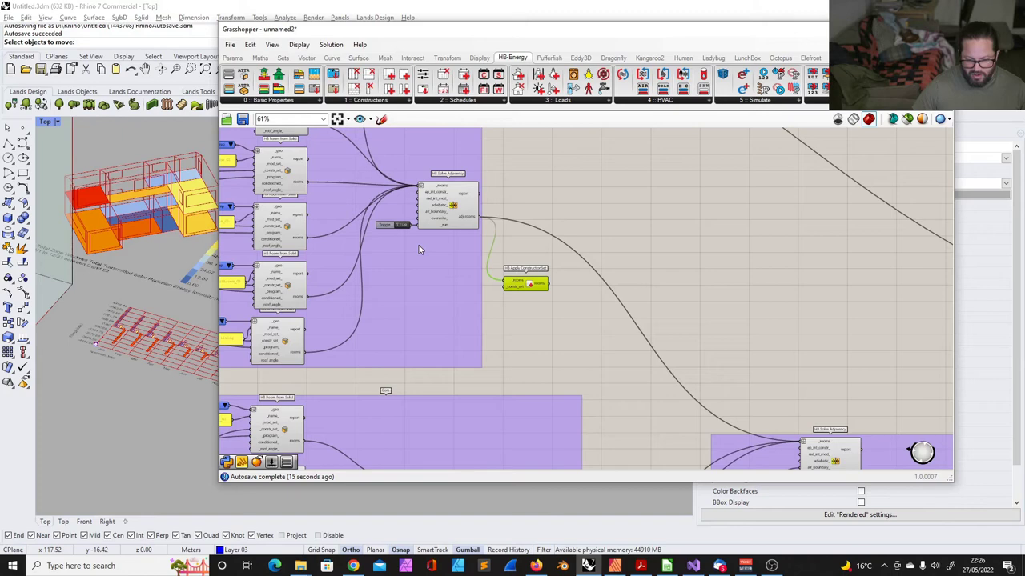
right_click_drag(600, 303, 531, 282)
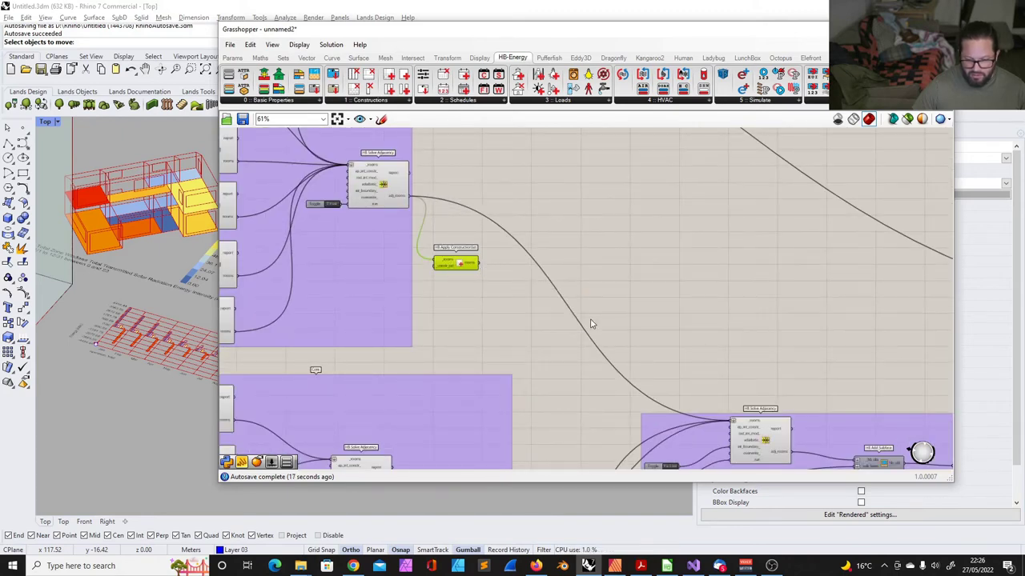
scroll(591, 323, "down", 2)
scroll(473, 238, "up", 6)
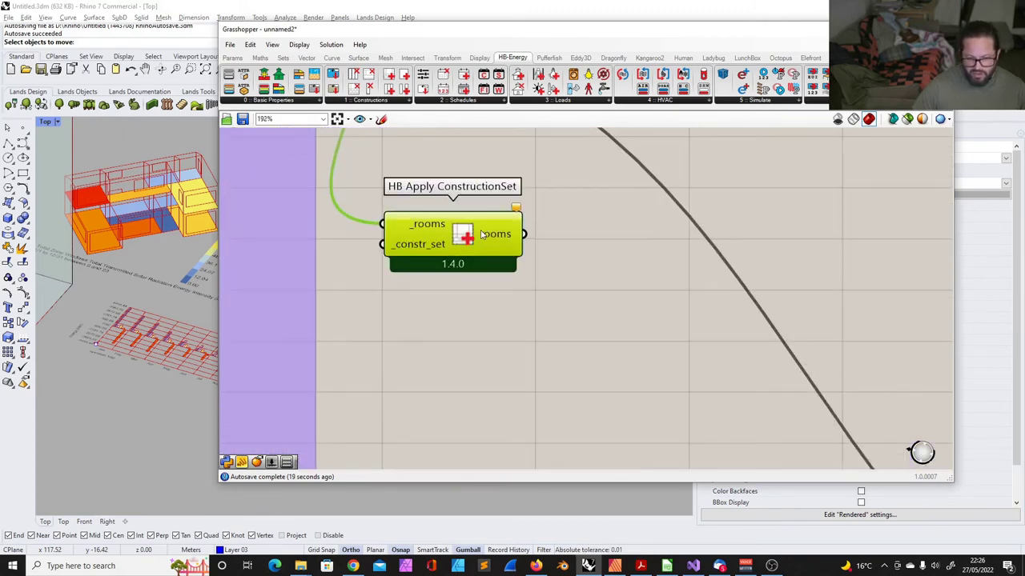
- Add an HB Apply Window Construction component to the canvas
left_click(373, 100)
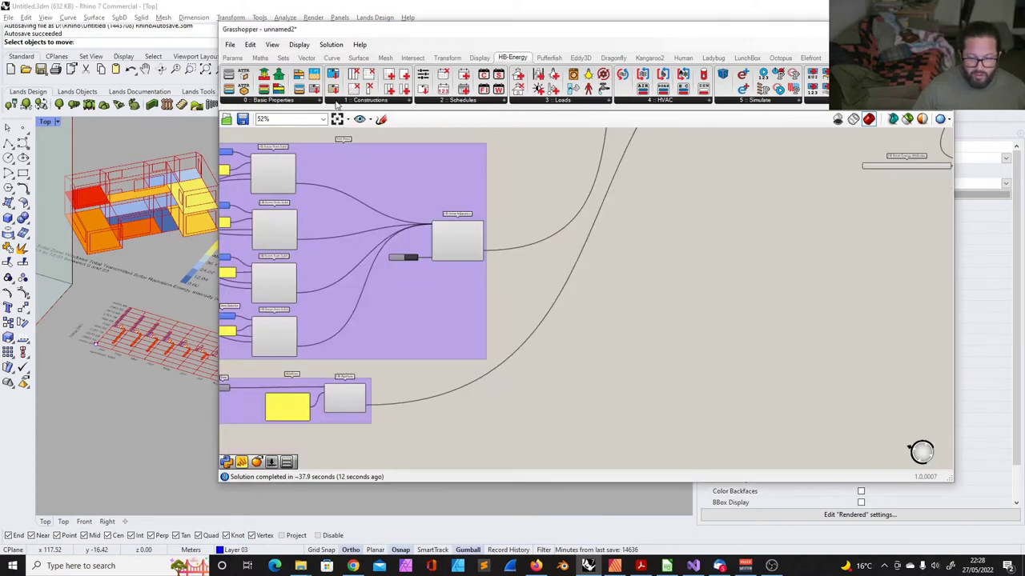
left_click(369, 100)
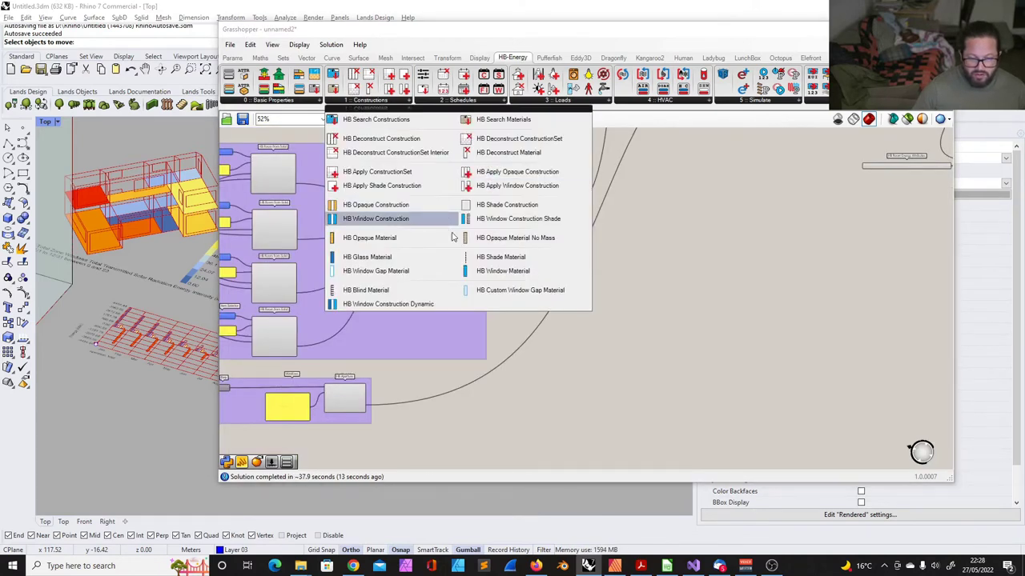
left_click(518, 186)
scroll(704, 270, "down", 5)
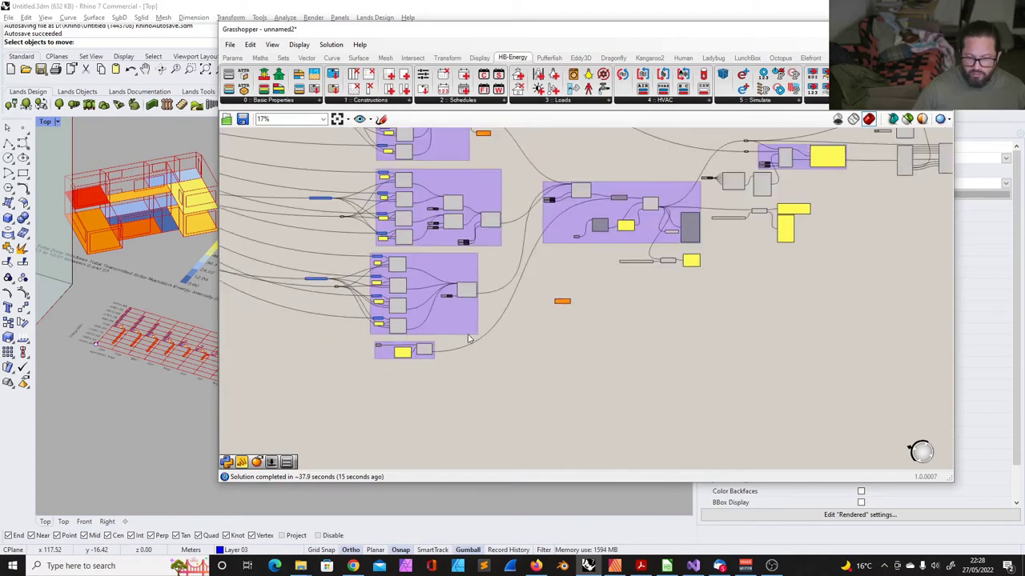
scroll(404, 277, "up", 3)
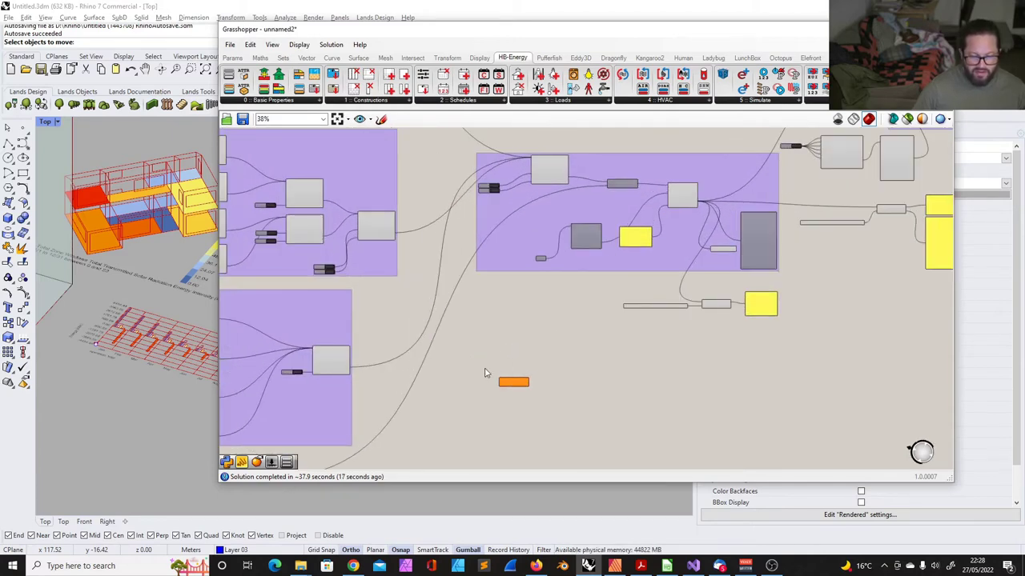
scroll(485, 370, "up", 4)
scroll(538, 407, "down", 3)
- Move the HB Apply Window Construction component above HB Add Subface, outside the model group
left_click_drag(536, 406, 427, 154)
scroll(552, 404, "down", 4)
scroll(494, 273, "up", 4)
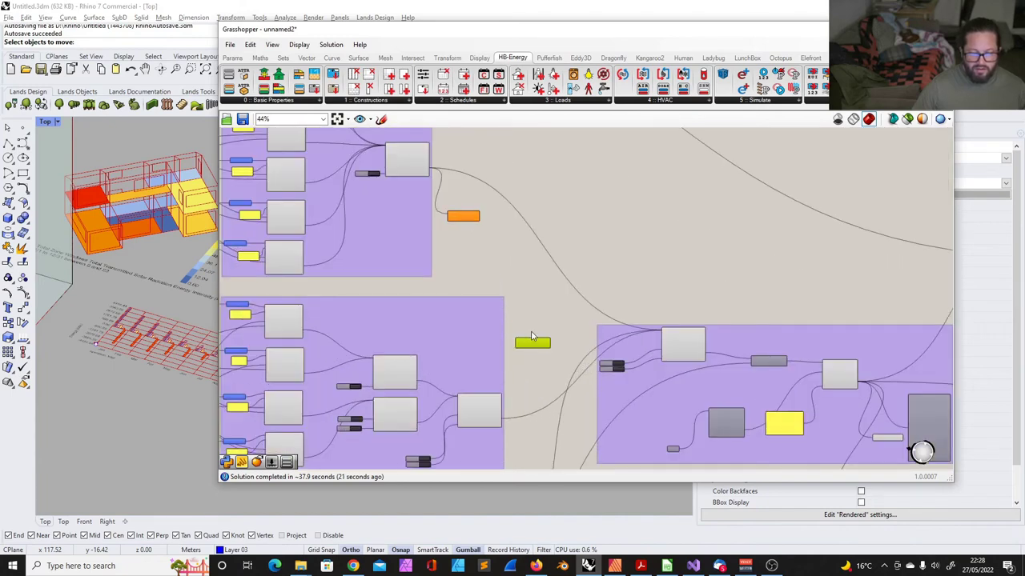
scroll(592, 370, "up", 5)
scroll(652, 355, "down", 3)
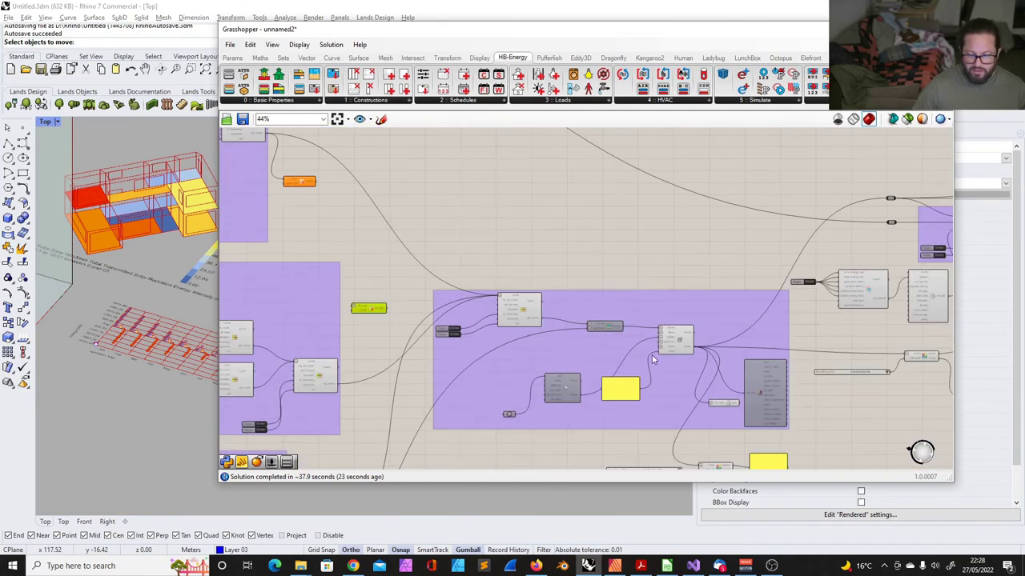
left_click_drag(250, 292, 591, 226)
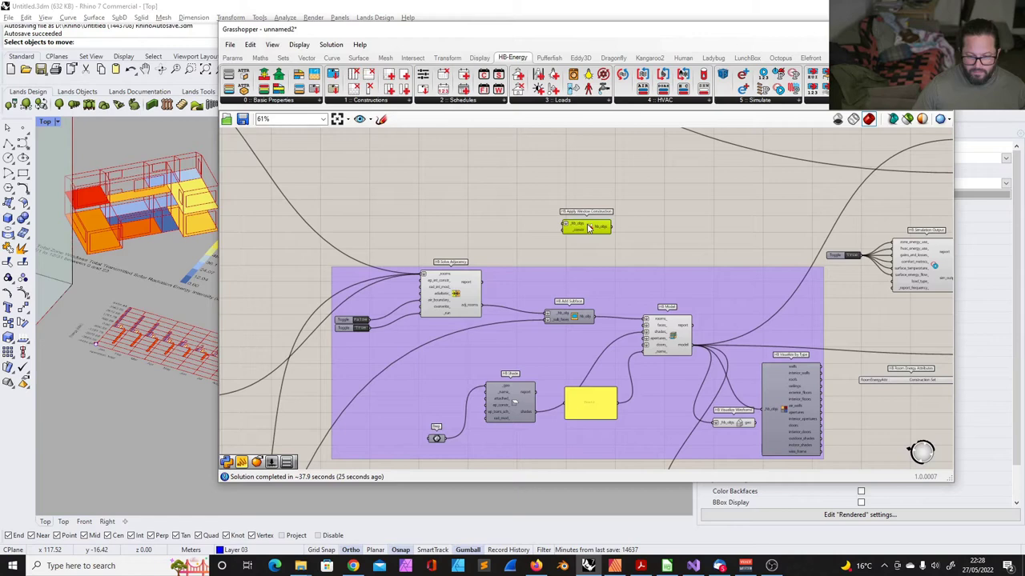
- Route the HB Add Subface output through HB Apply Window Construction into the rooms input of HB Model
scroll(618, 269, "up", 3)
left_click_drag(569, 316, 629, 202)
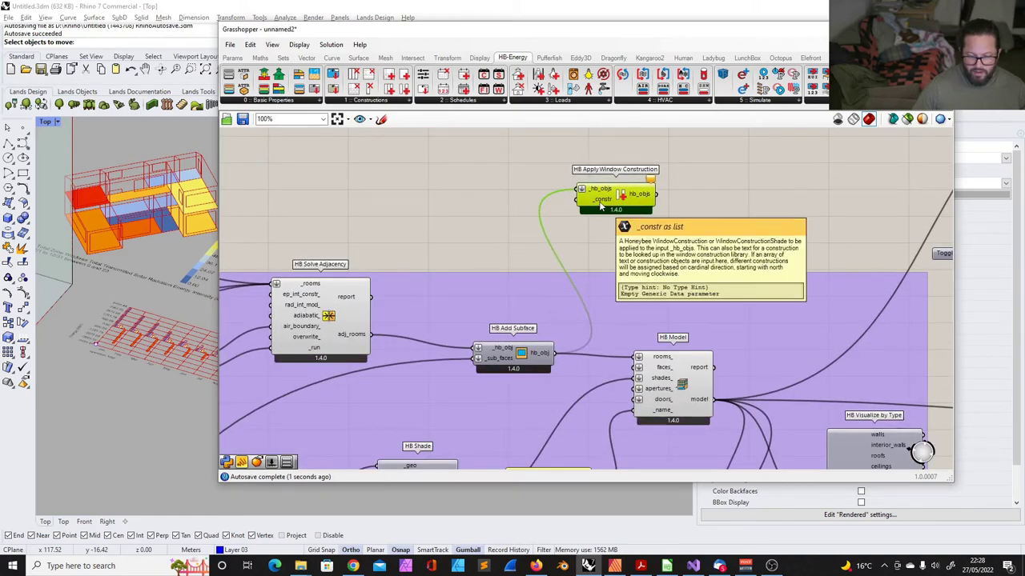
left_click_drag(660, 200, 638, 360)
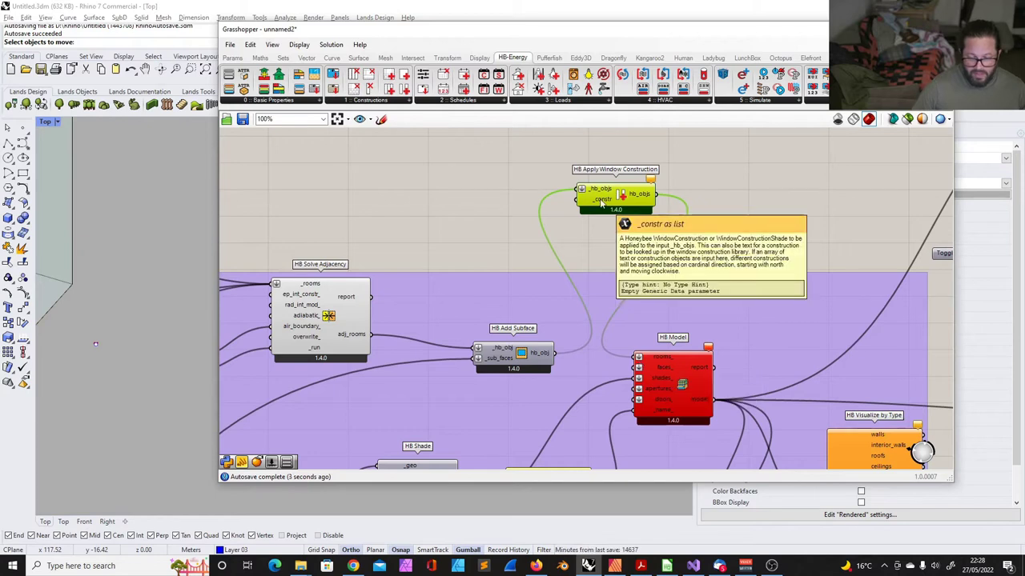
- Place an HB Subface Subset component beside HB Apply Window Construction
left_click(275, 103)
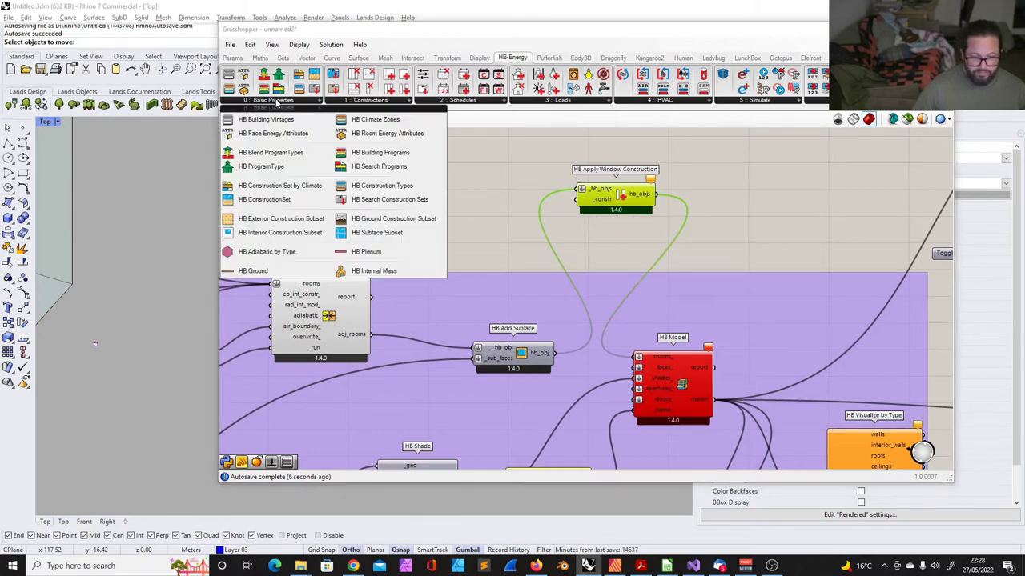
left_click(373, 238)
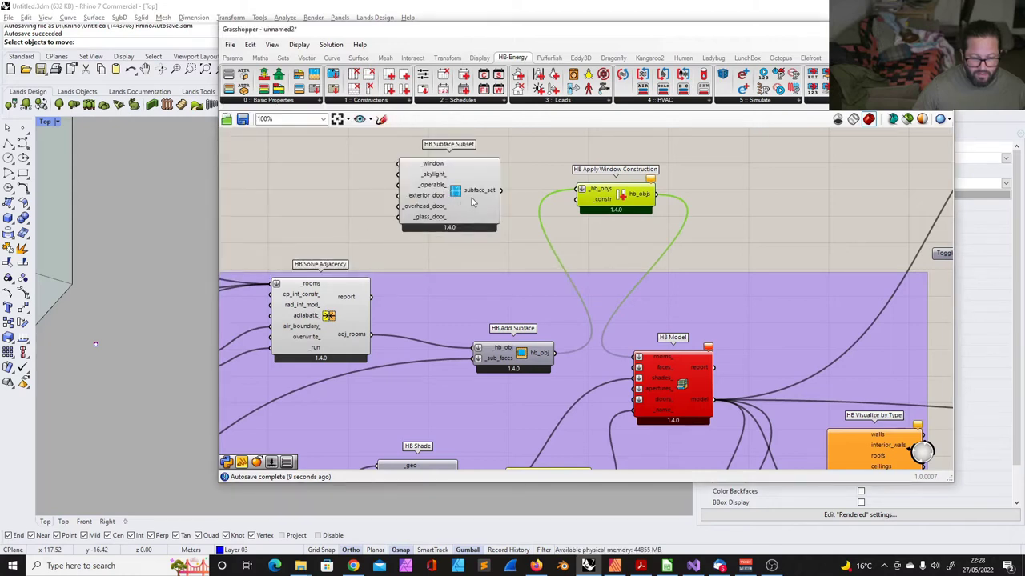
- Connect the subface_set output of HB Subface Subset to the _constr input of HB Apply Window Construction
left_click(406, 166)
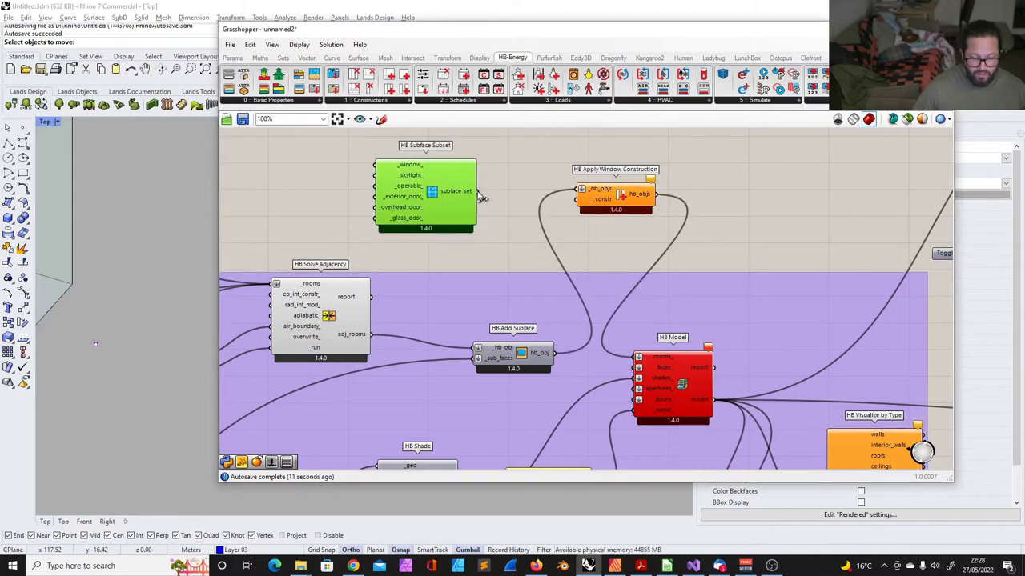
left_click_drag(563, 208, 570, 210)
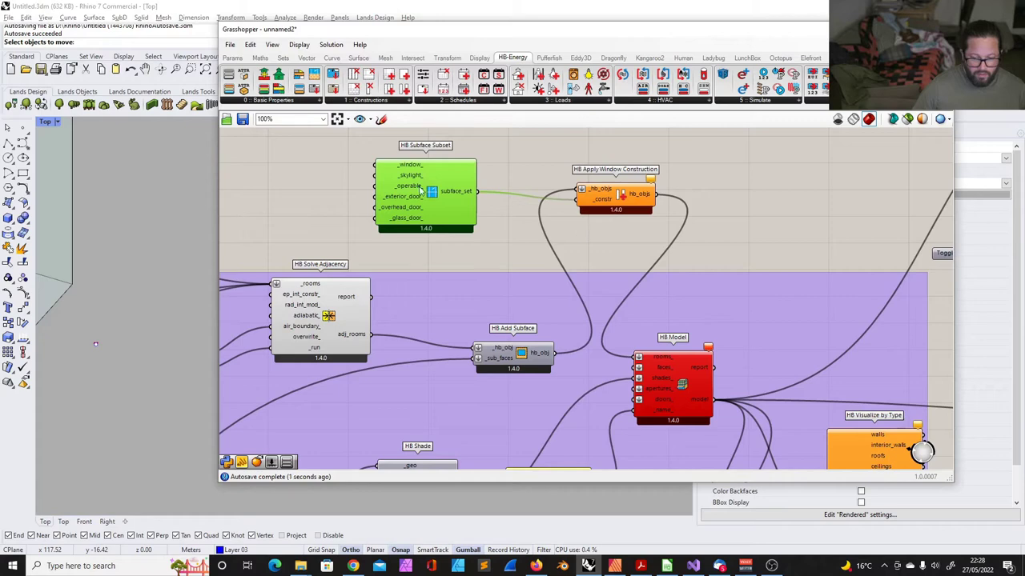
- Place an HB Glass Material component beside HB Subface Subset
left_click(372, 101)
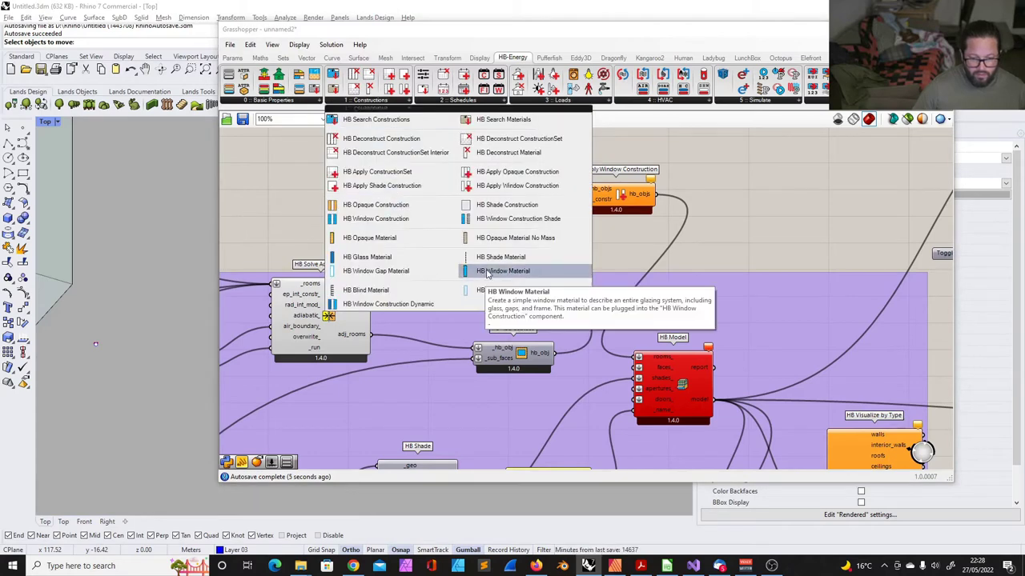
left_click(388, 259)
left_click(293, 171)
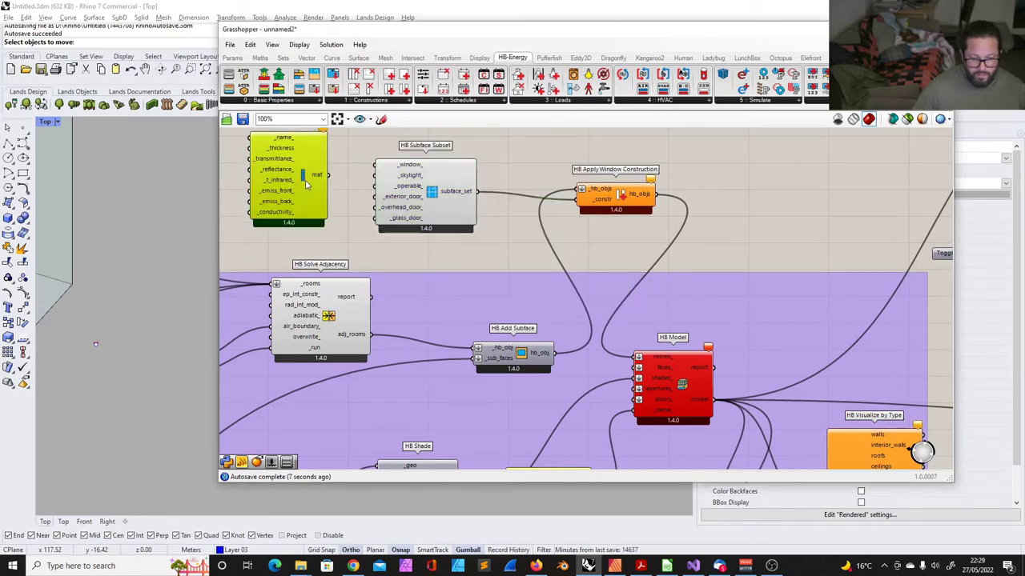
scroll(460, 192, "down", 3)
scroll(315, 187, "up", 4)
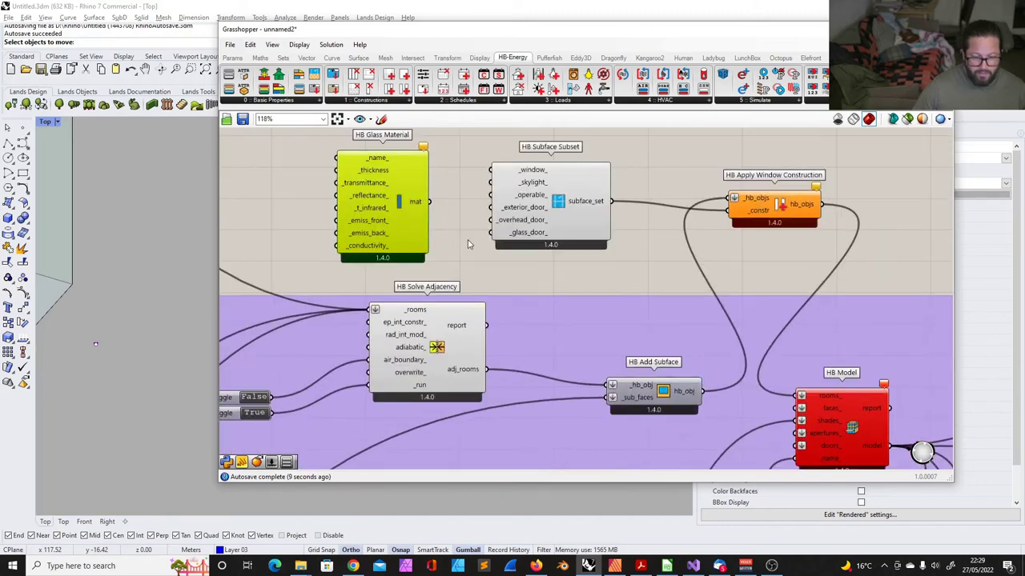
scroll(468, 246, "down", 2)
- Place an HB Window Material component between HB Glass Material and HB Subface Subset
left_click(376, 103)
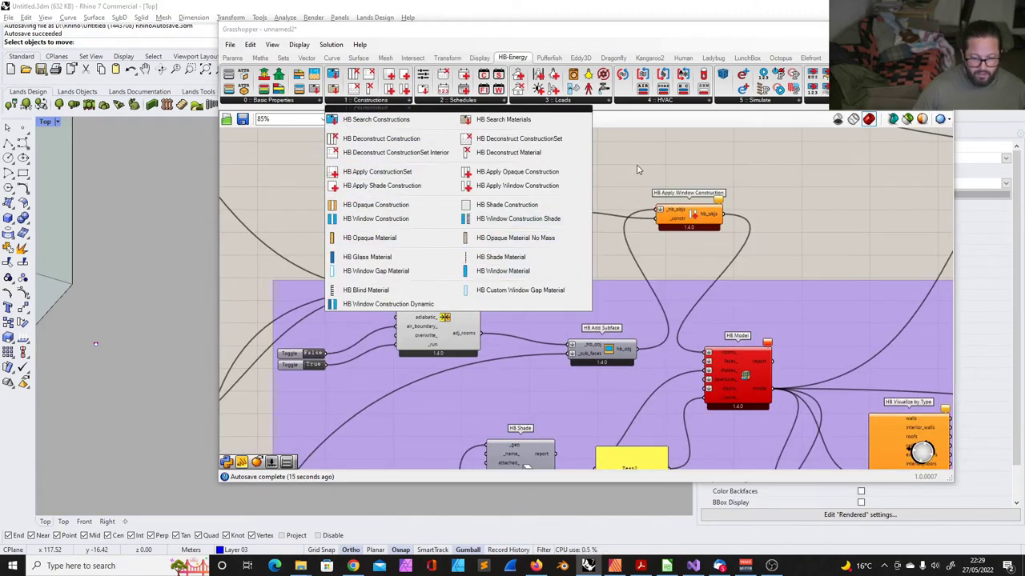
left_click(507, 270)
left_click(456, 160)
left_click_drag(405, 224, 349, 213)
left_click_drag(459, 172, 433, 186)
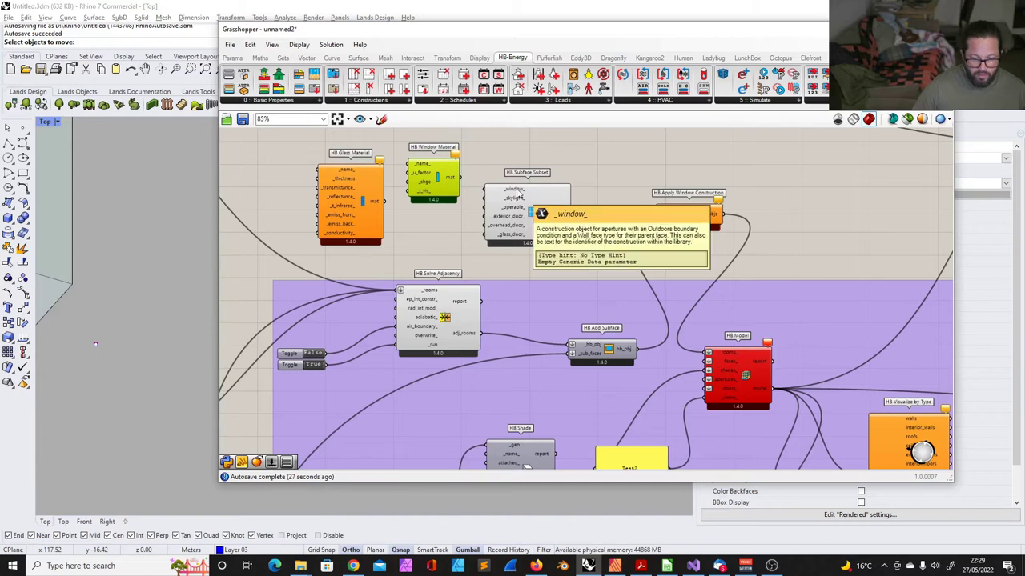
- Add an HB Search Constructions component beside HB Subface Subset and delete the glass and window material components
left_click(371, 100)
left_click(374, 117)
left_click(497, 151)
scroll(529, 170, "down", 2)
left_click(452, 171)
key("Delete")
left_click_drag(485, 154, 418, 177)
left_click(412, 165)
- Add a panel containing "window" and connect it to the keywords_ input of HB Search Constructions
double_click(381, 152)
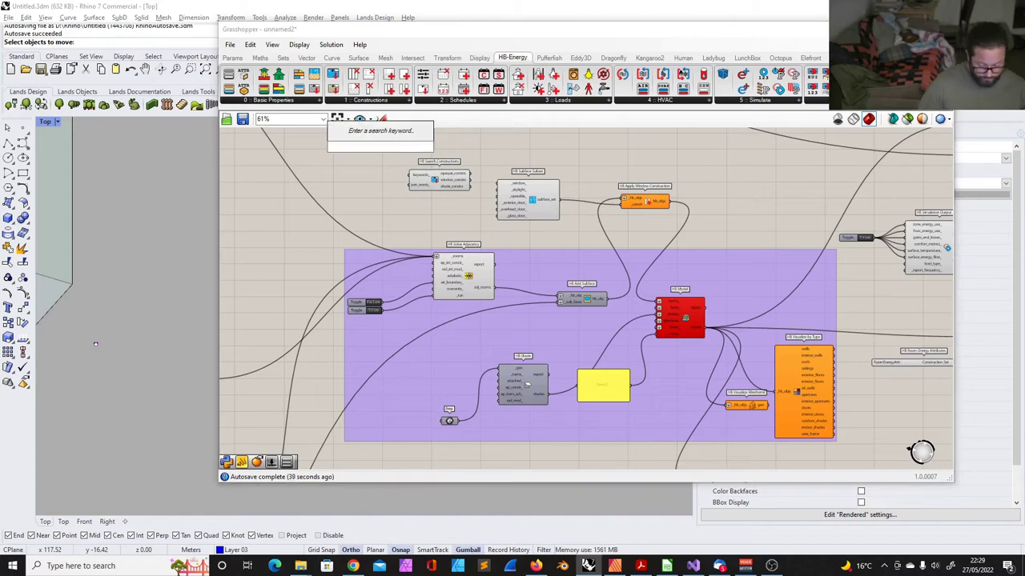
type("panel")
left_click(380, 135)
scroll(379, 146, "up", 5)
double_click(407, 158)
type("window")
left_click_drag(401, 210, 459, 225)
scroll(529, 197, "down", 2)
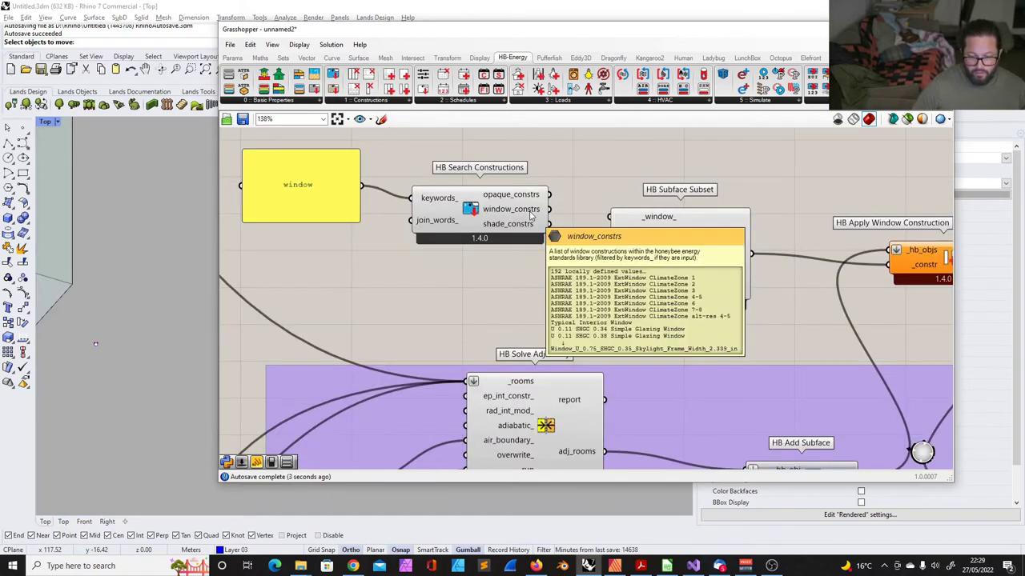
- Add a Human Item Selector above HB Subface Subset and feed it from the window_constrs output of HB Search Constructions
left_click(680, 58)
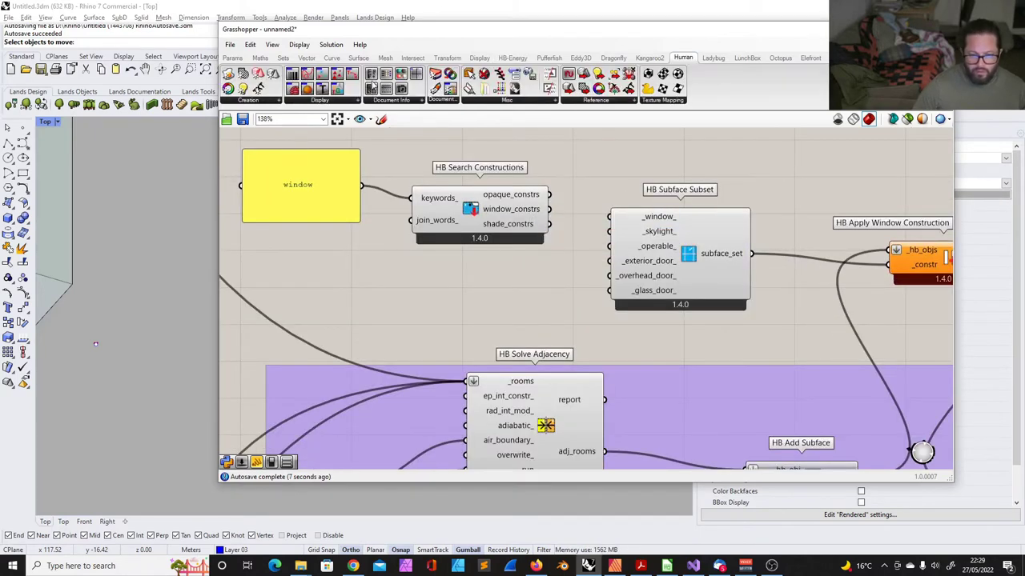
left_click_drag(513, 74, 611, 156)
left_click_drag(550, 209, 590, 153)
scroll(636, 166, "down", 2)
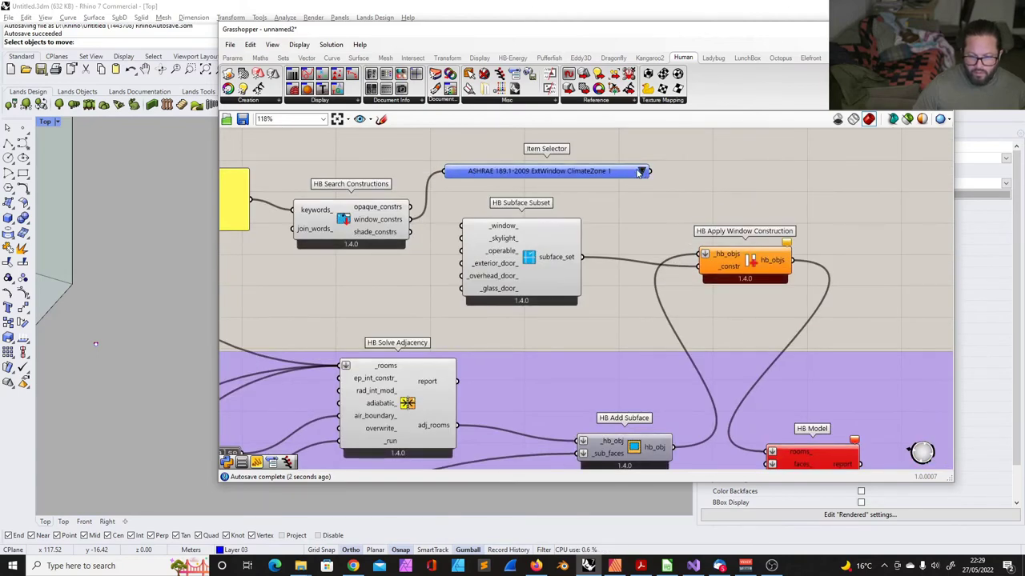
- Select ASHRAE 189.1-2009 ExtWindow ClimateZone 4-5 in the Item Selector and connect it to the _window_ input of HB Subface Subset
left_click(639, 173)
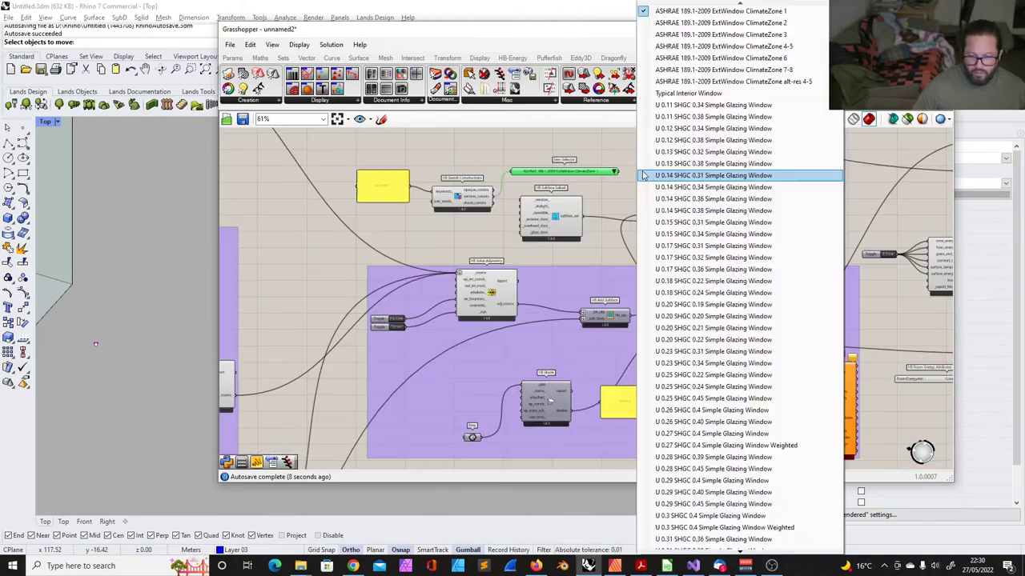
left_click(641, 173)
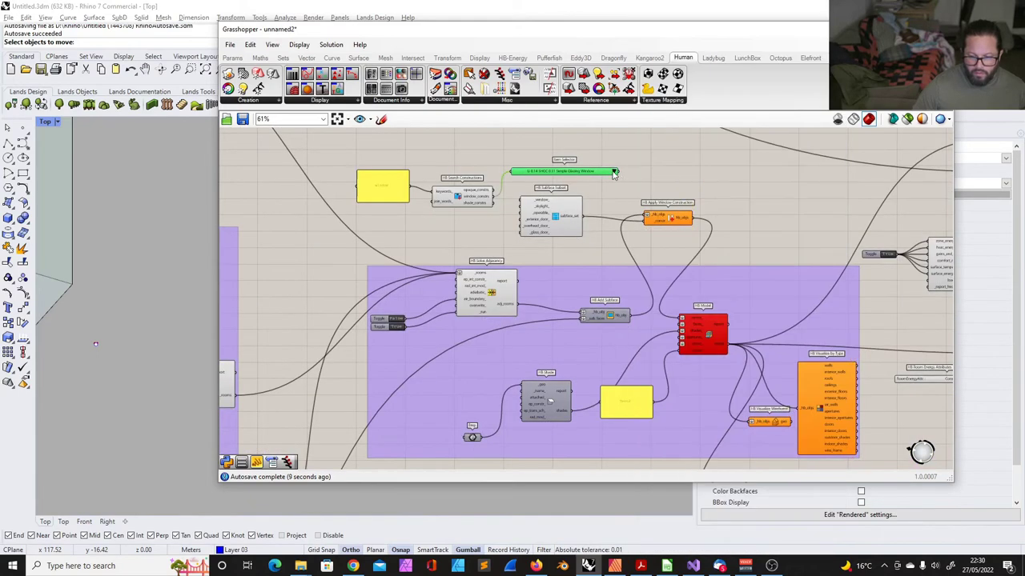
left_click(614, 173)
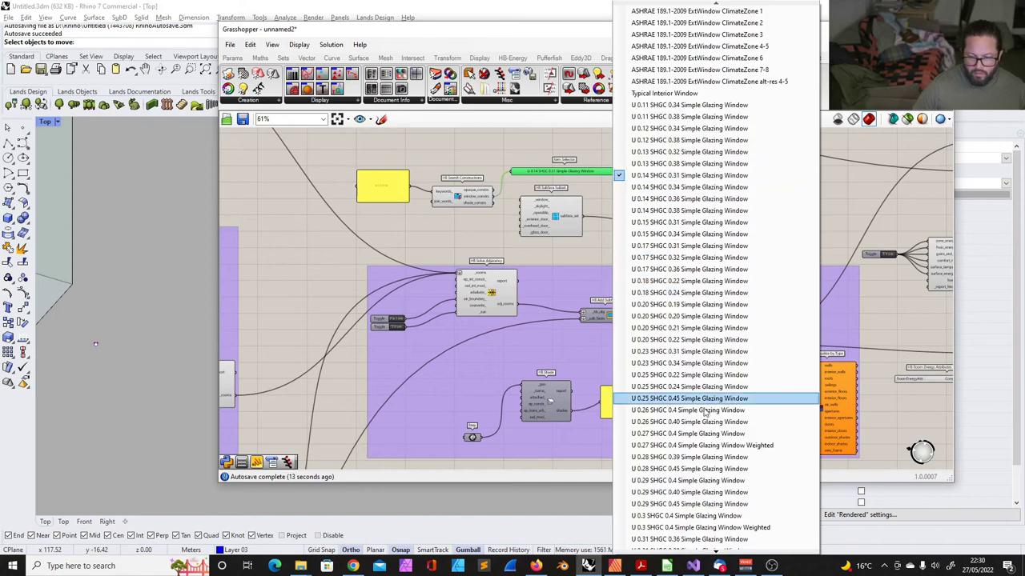
left_click(697, 46)
scroll(644, 164, "up", 4)
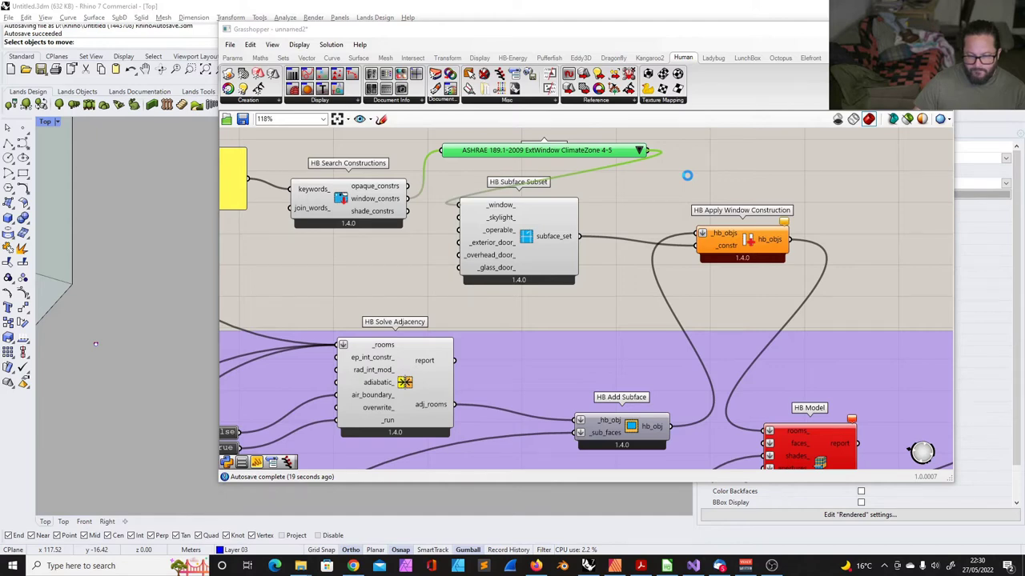
- Nudge the HB Add Subface and HB Apply Window Construction components slightly on the canvas
scroll(618, 260, "down", 4)
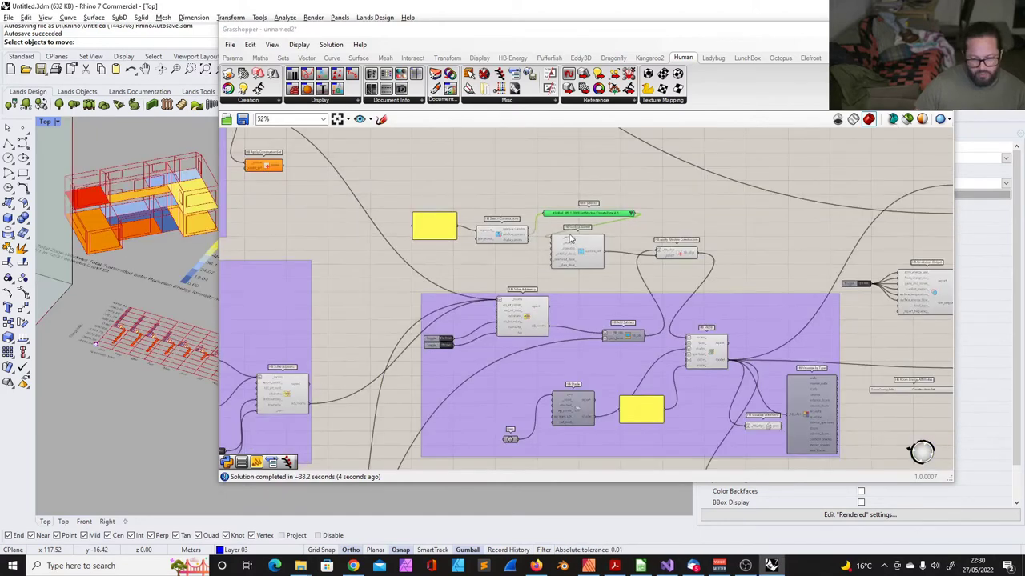
scroll(569, 235, "up", 4)
left_click_drag(549, 352, 565, 375)
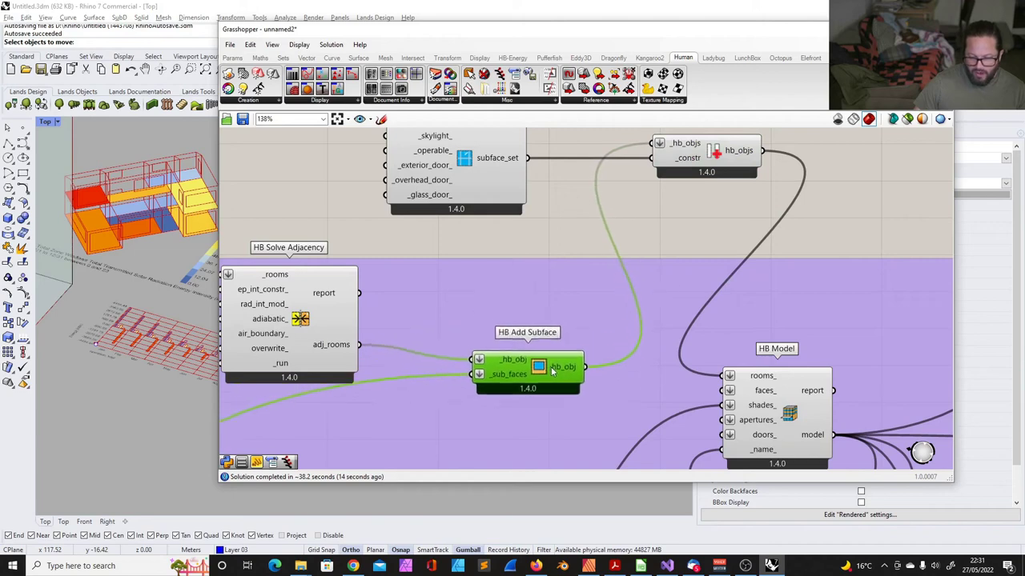
scroll(563, 365, "down", 3)
left_click_drag(644, 240, 643, 244)
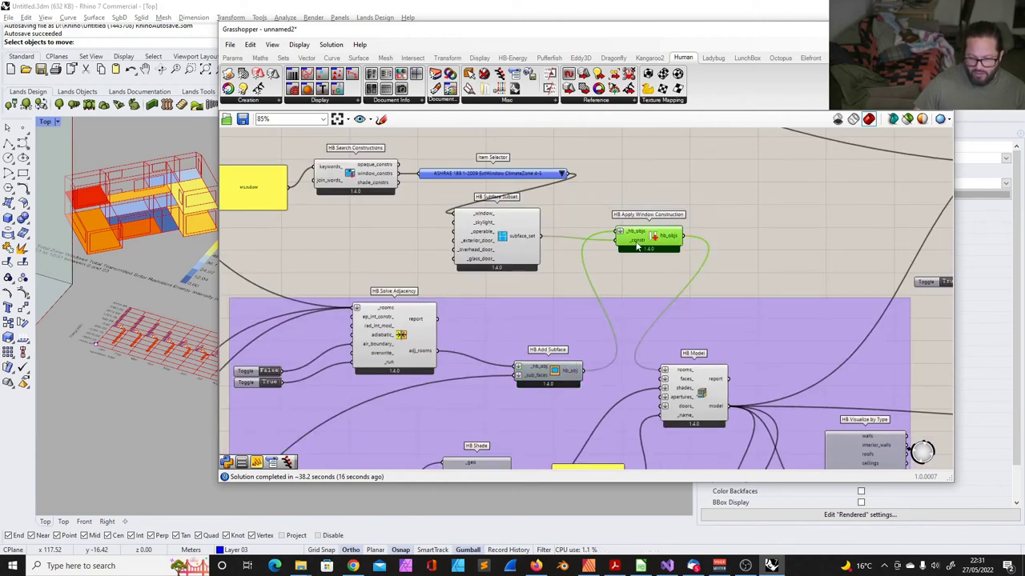
left_click_drag(632, 241, 622, 236)
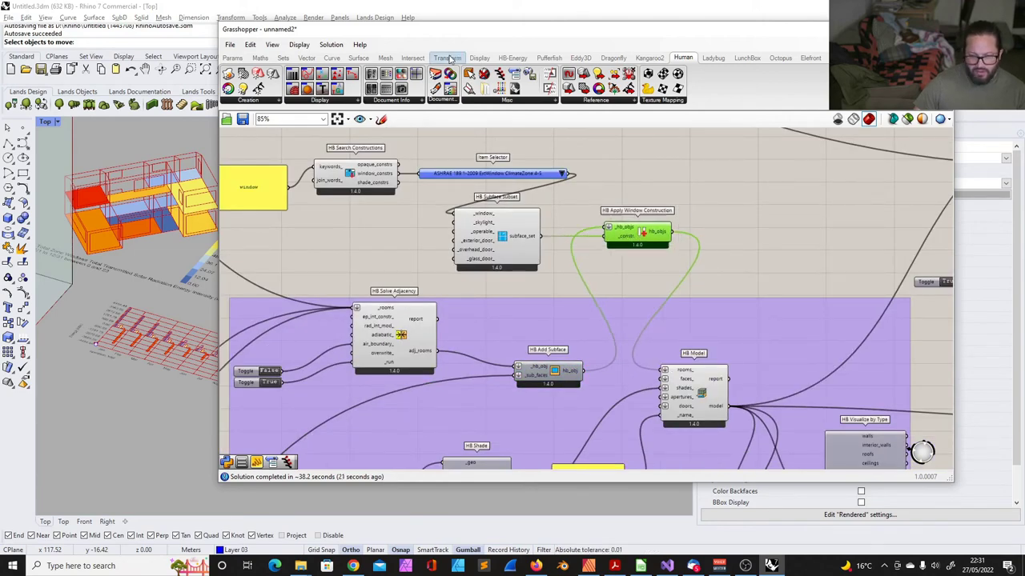
- Try adding a second HB Apply Window Construction component beside the existing one
left_click(505, 59)
left_click(370, 101)
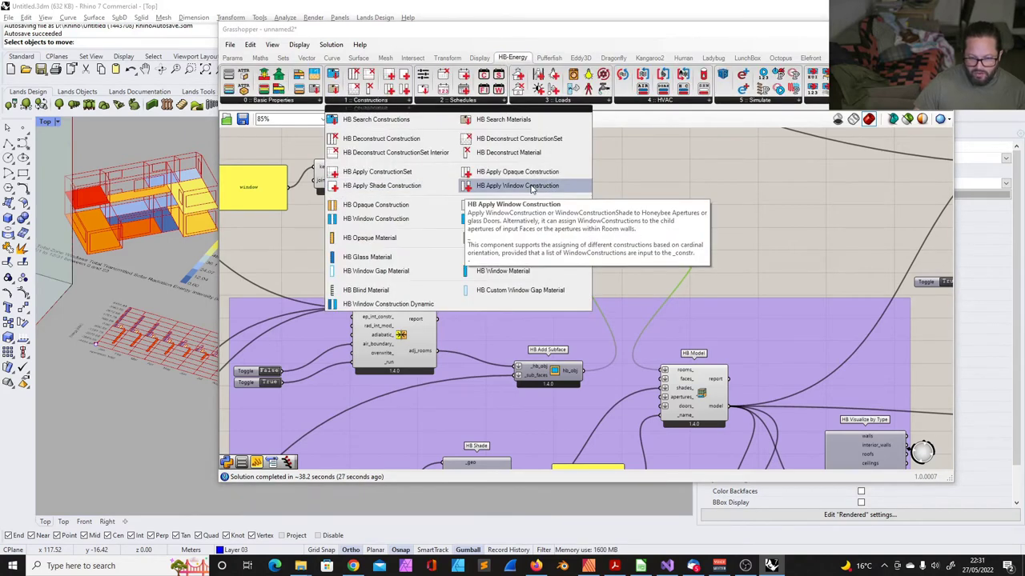
left_click_drag(530, 187, 731, 222)
scroll(732, 222, "up", 3)
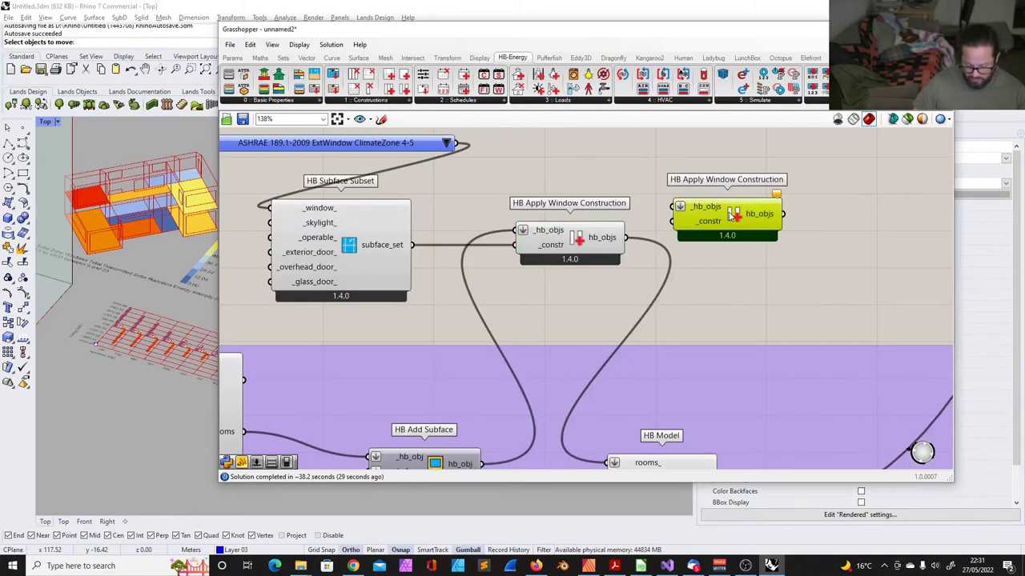
key("Delete")
- Nudge the Item Selector, then shrink the "window" panel and align it with the keywords_ input of HB Search Constructions
scroll(729, 223, "down", 3)
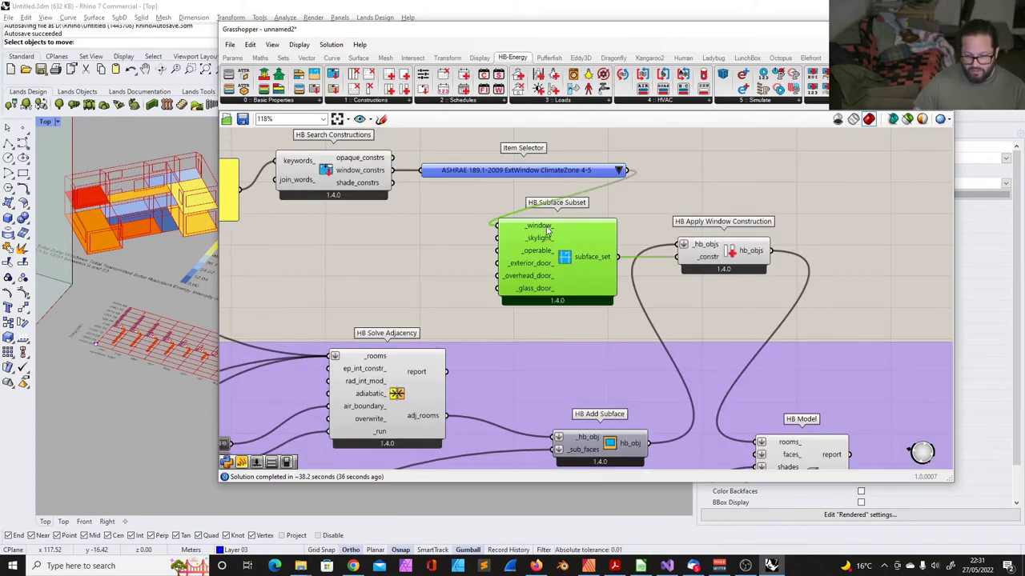
left_click_drag(518, 180, 512, 176)
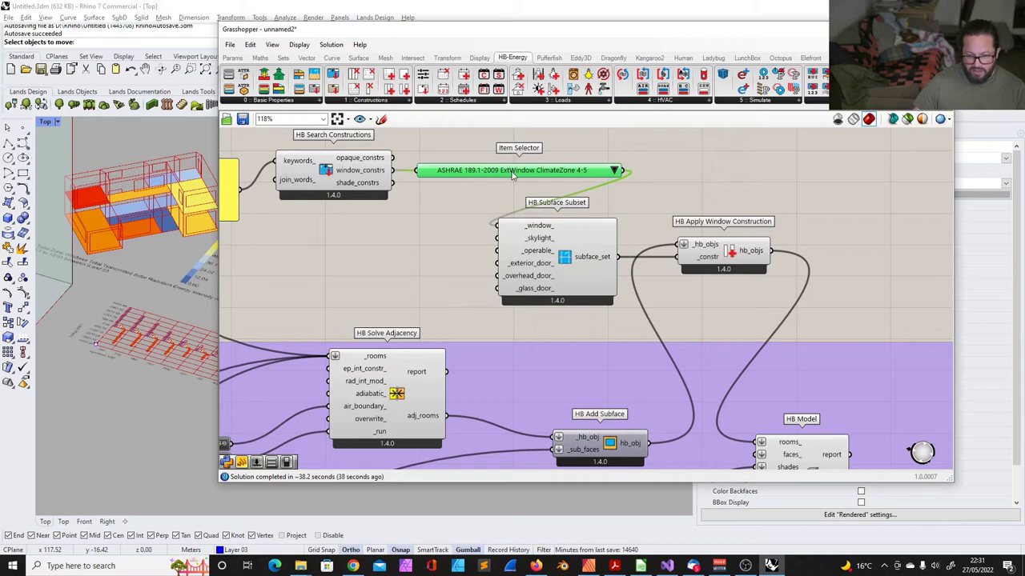
right_click_drag(587, 190, 628, 193)
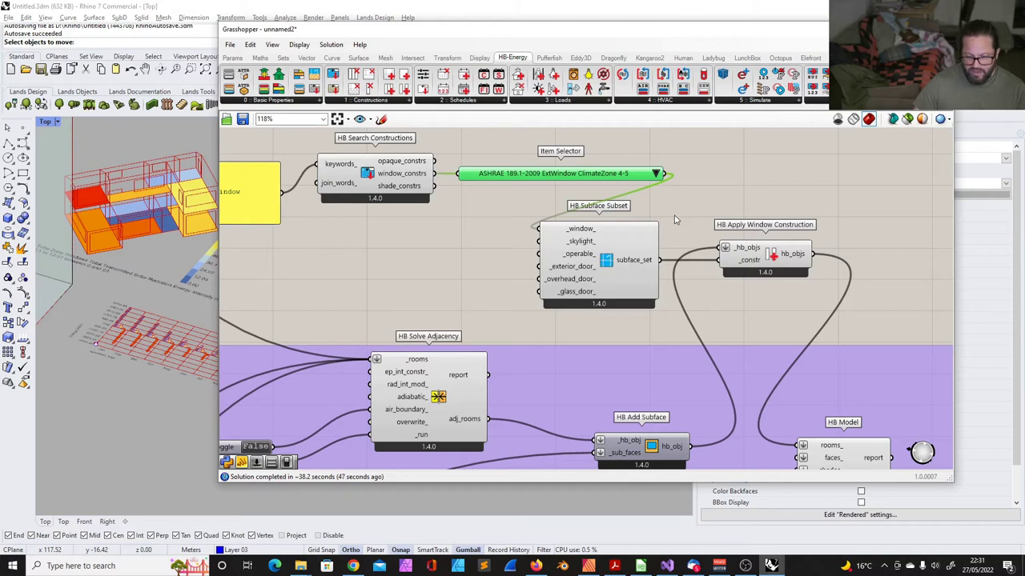
scroll(675, 219, "down", 3)
scroll(774, 258, "up", 2)
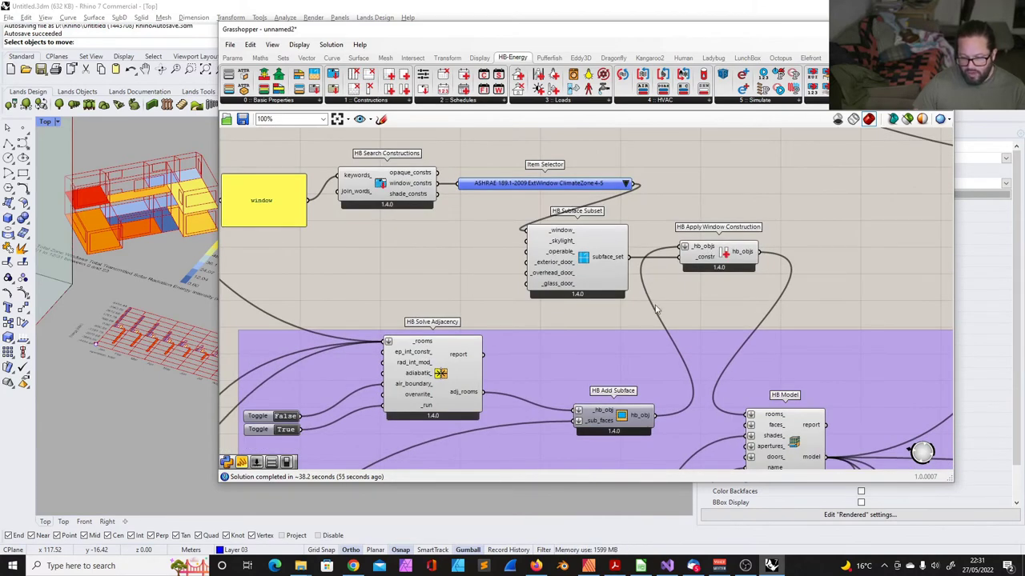
right_click_drag(707, 260, 860, 266)
scroll(592, 240, "up", 1)
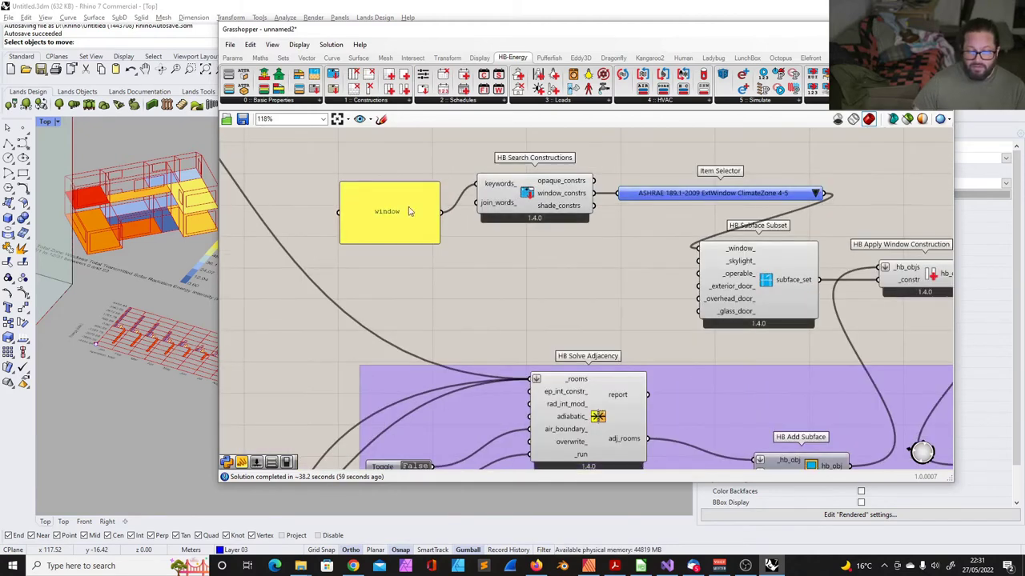
left_click(424, 171)
left_click_drag(405, 153, 432, 189)
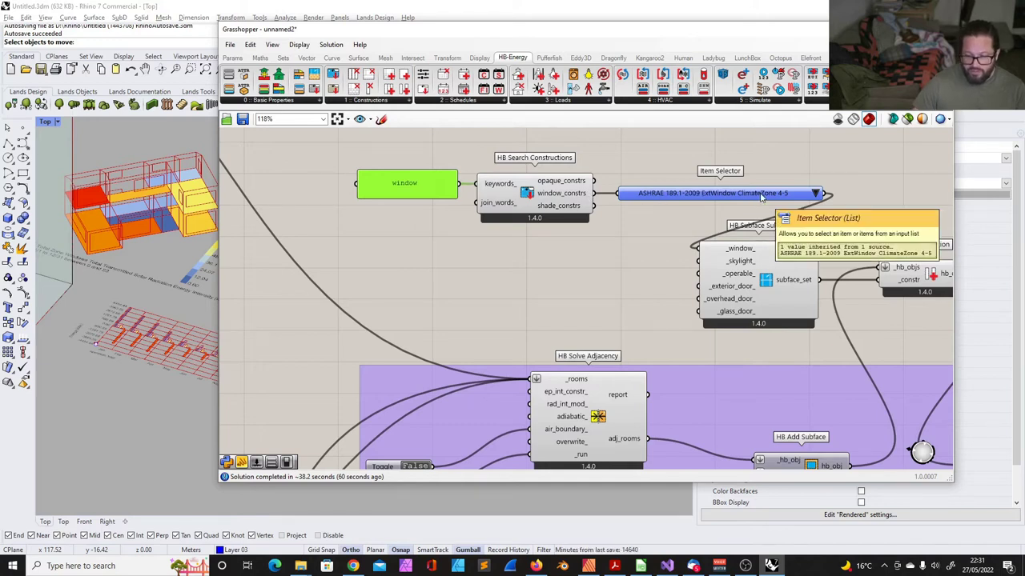
left_click(683, 58)
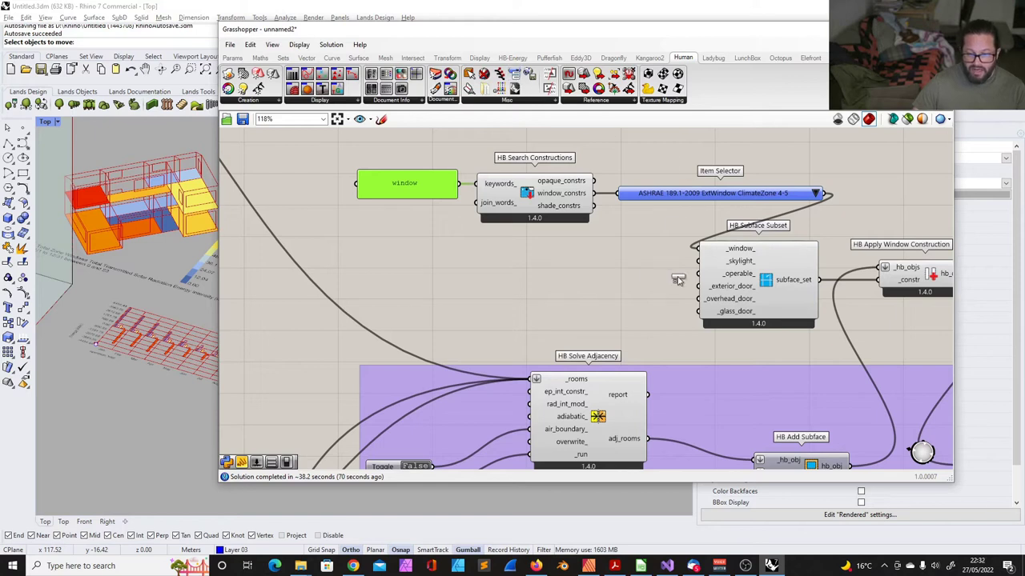
left_click(610, 273)
left_click(607, 273)
key("Delete")
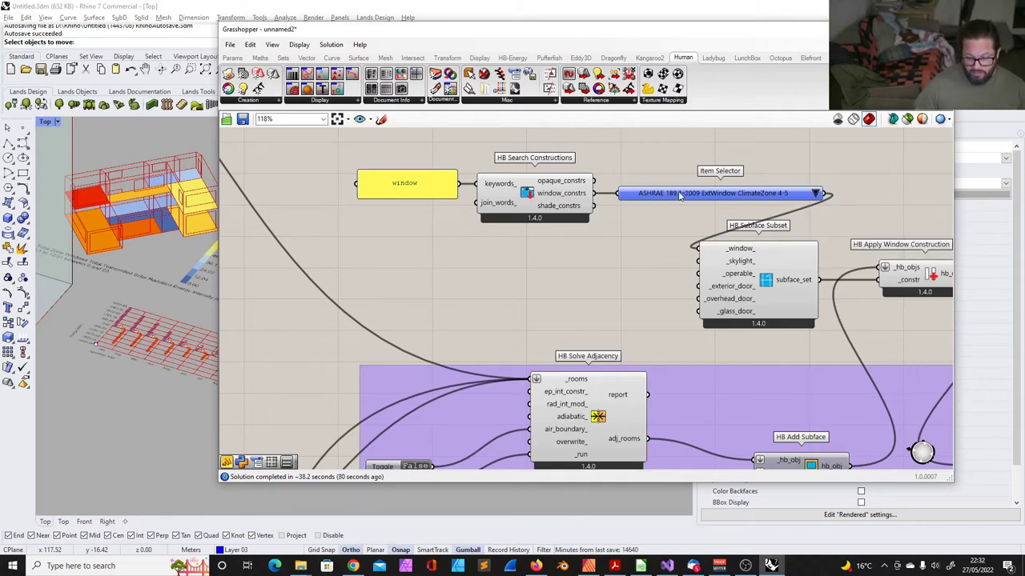
- Select the window construction components above the model group and shift them slightly together
scroll(631, 222, "down", 4)
right_click_drag(631, 223, 538, 203)
left_click_drag(360, 150, 654, 253)
left_click_drag(598, 200, 581, 184)
- Move HB Interior Construction Subset up and farther away from HB ConstructionSet
scroll(719, 240, "down", 8)
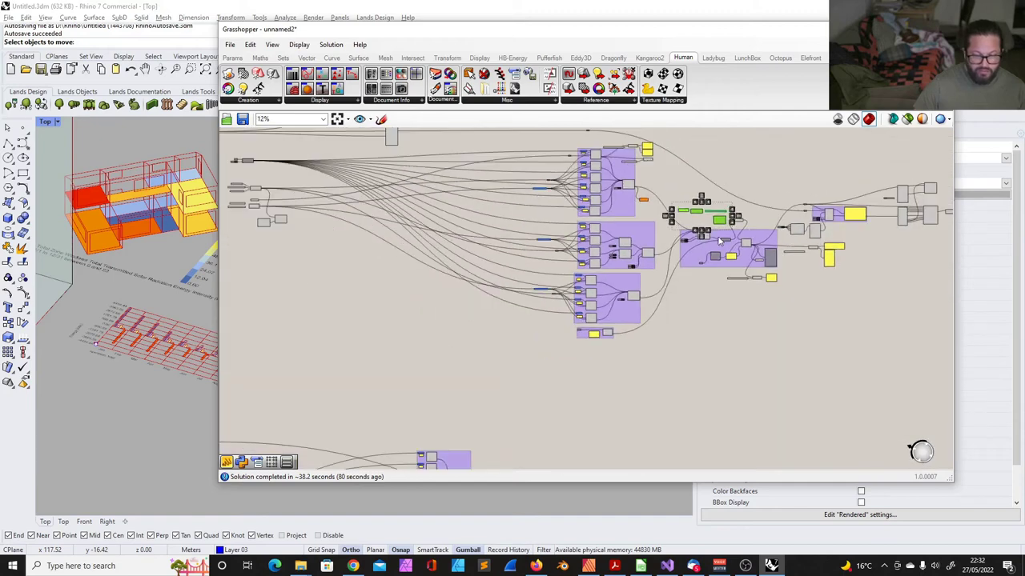
scroll(719, 240, "up", 10)
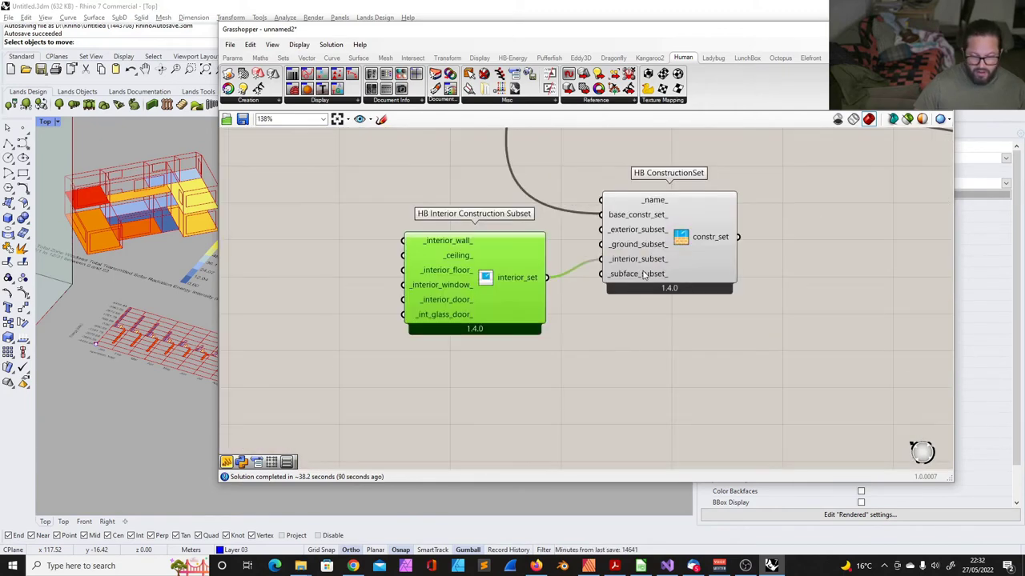
left_click_drag(527, 264, 474, 217)
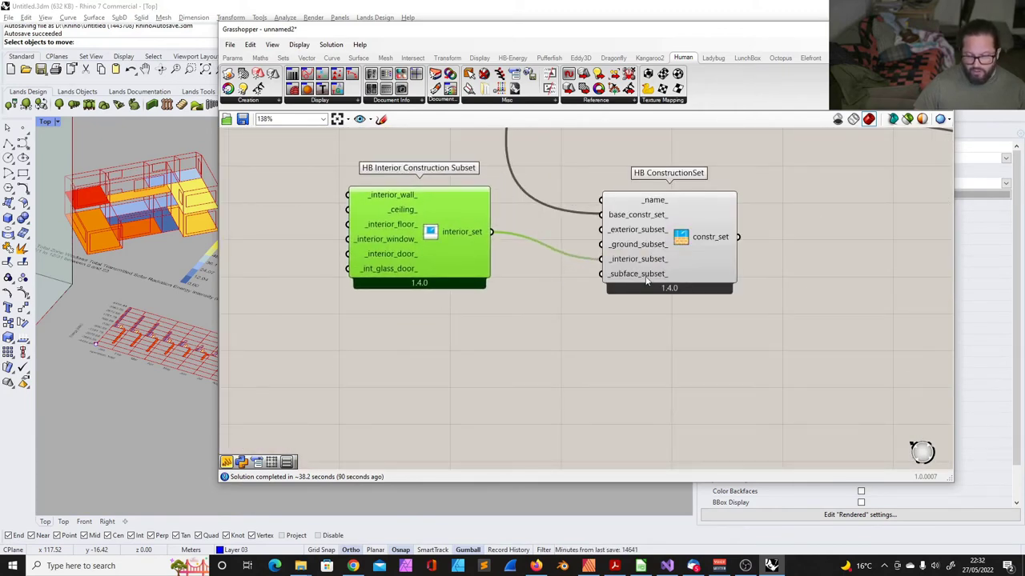
mouse_move(657, 275)
left_click_drag(464, 245, 446, 234)
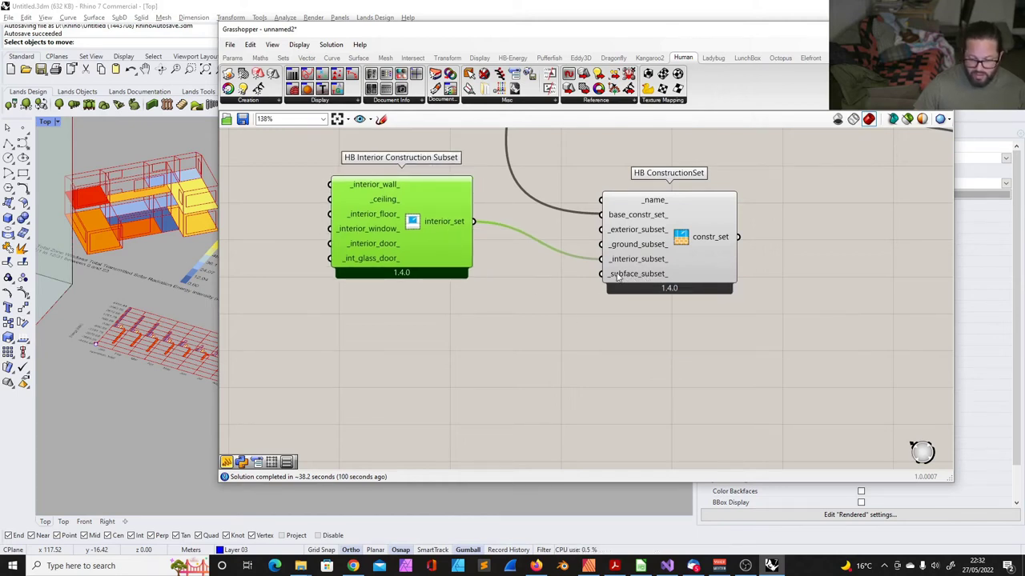
key("ctrl+z")
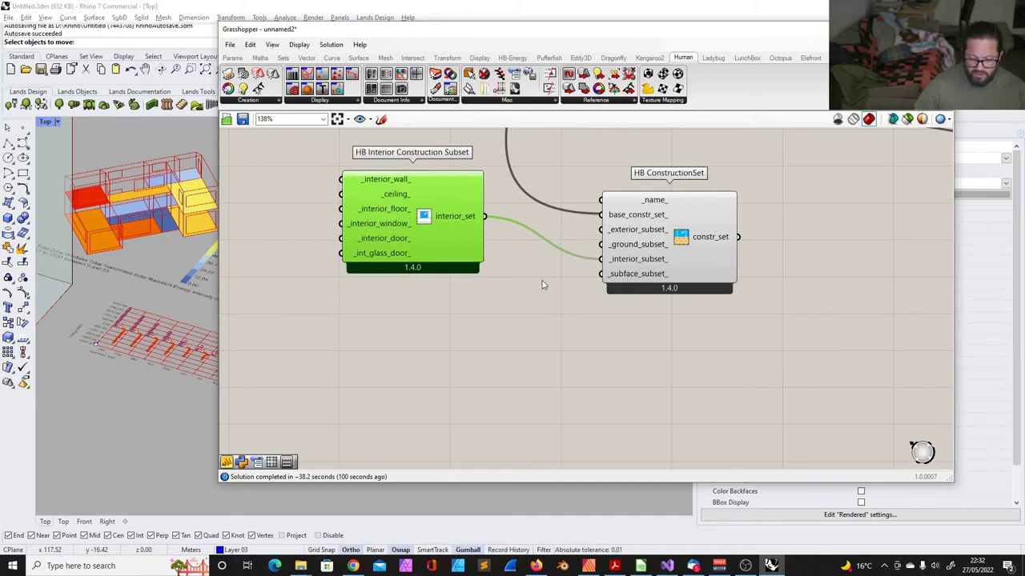
scroll(550, 286, "down", 10)
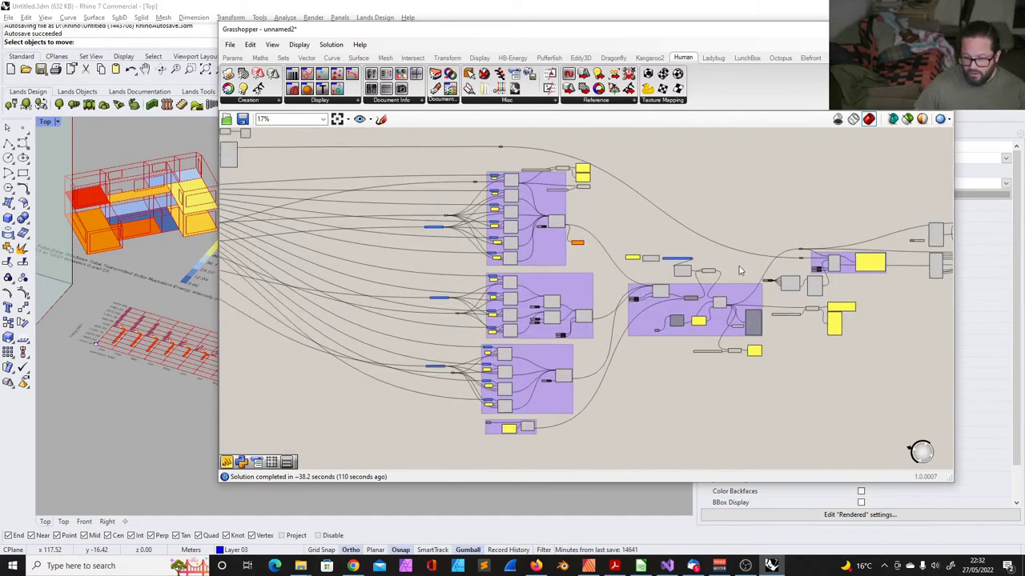
- Select the window construction components above the model group and shift HB Subface Subset slightly up
scroll(749, 267, "up", 6)
left_click_drag(407, 206, 672, 262)
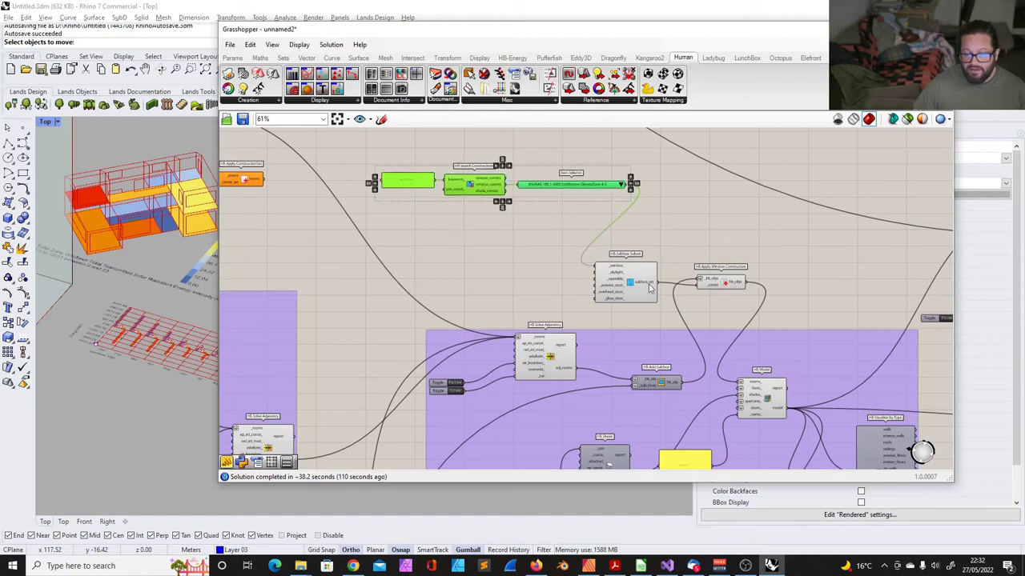
left_click_drag(640, 296, 636, 279)
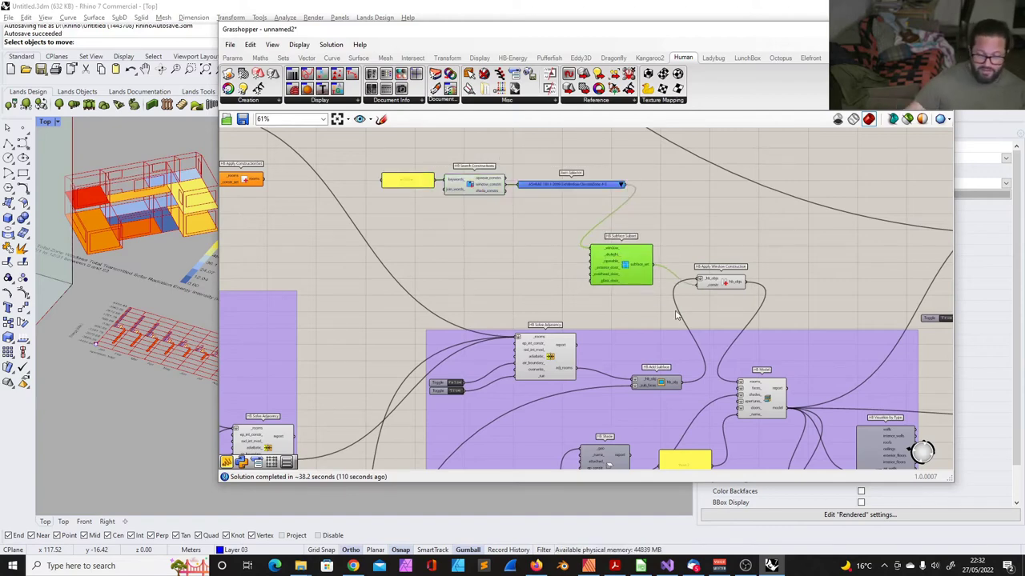
- Move HB Interior Construction Subset down so its output lines up with the _interior_subset_ input of HB ConstructionSet
scroll(708, 324, "down", 6)
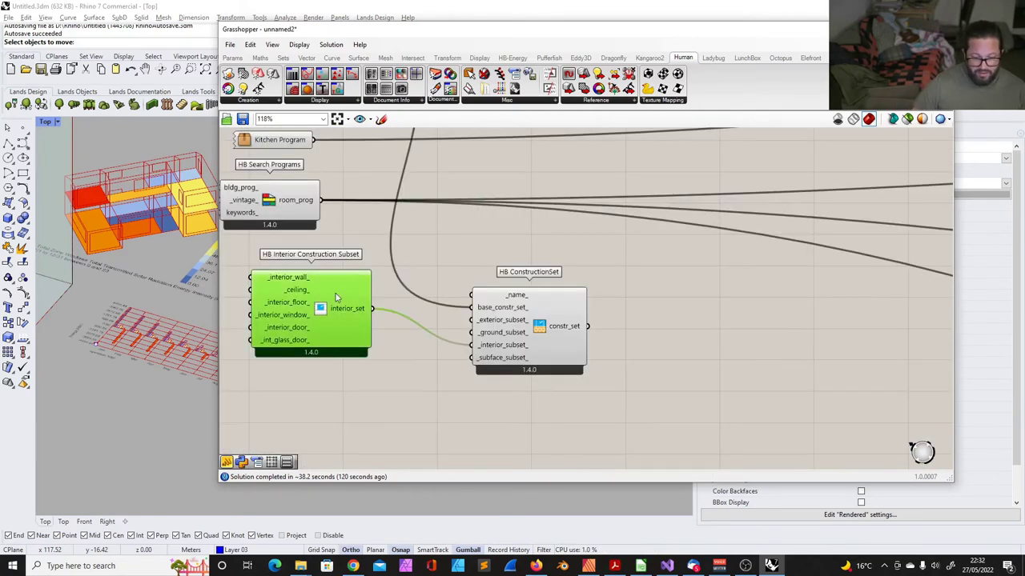
left_click_drag(356, 285, 368, 322)
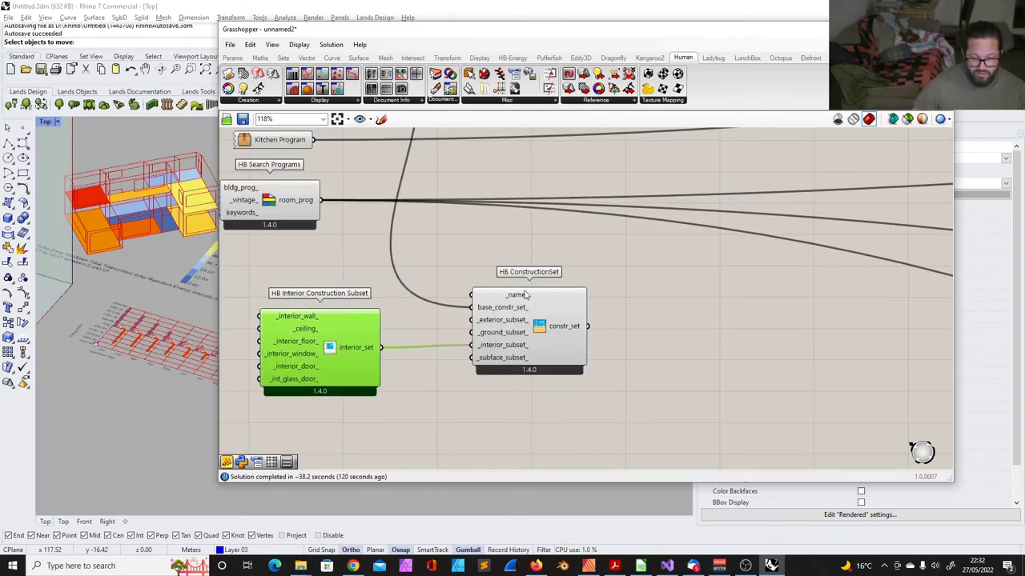
left_click(535, 312)
- Move HB Apply Window Construction, HB Subface Subset and the window Item Selector into one row above the model group
scroll(526, 316, "down", 10)
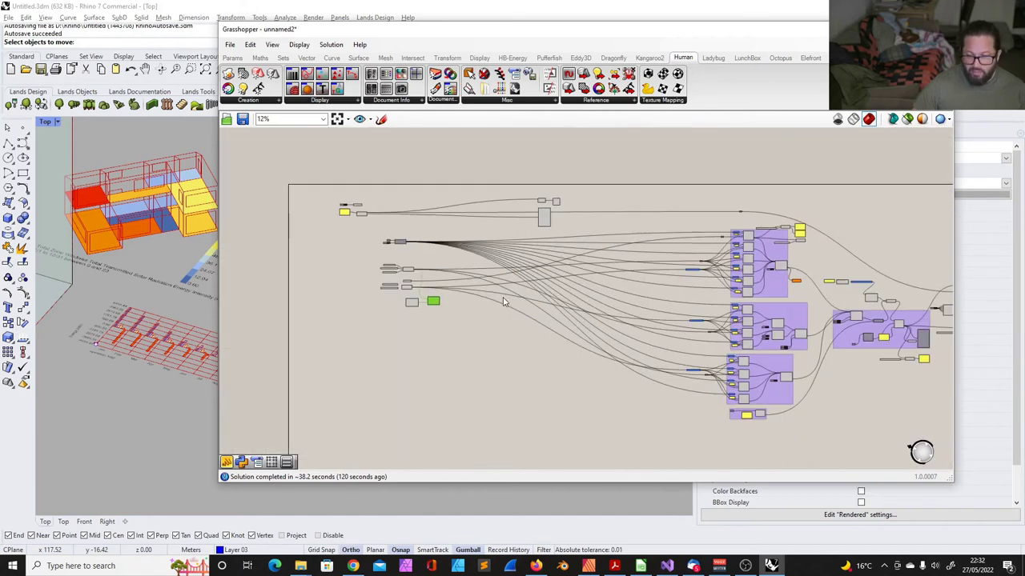
scroll(805, 277, "up", 6)
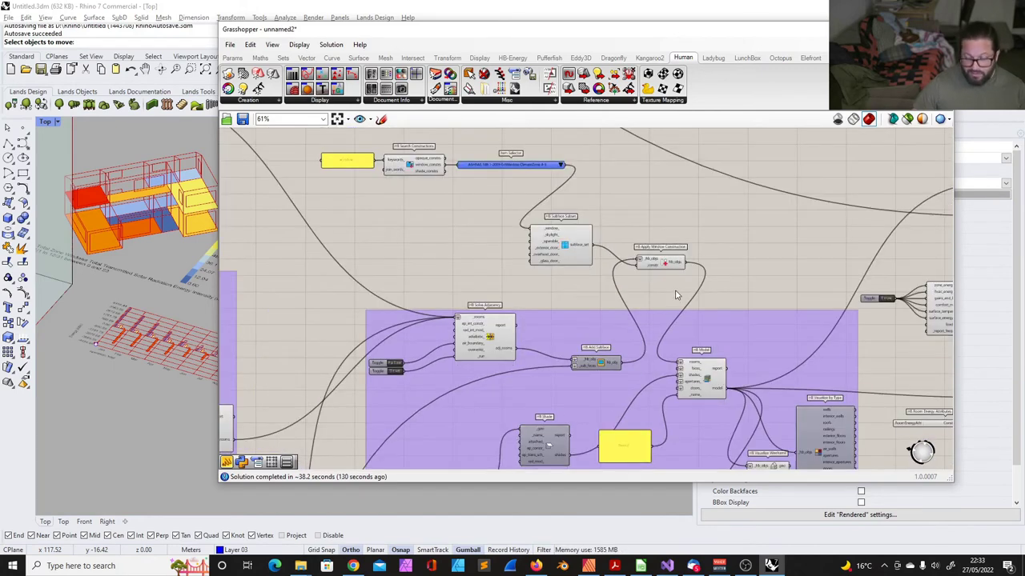
left_click(710, 377)
left_click_drag(330, 132, 725, 289)
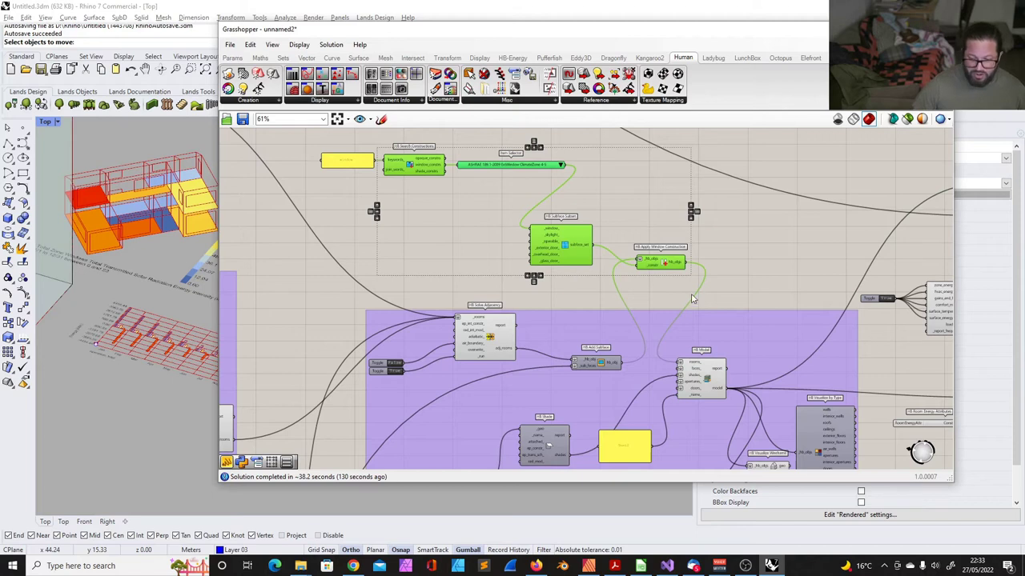
left_click(525, 173)
left_click_drag(663, 258, 725, 256)
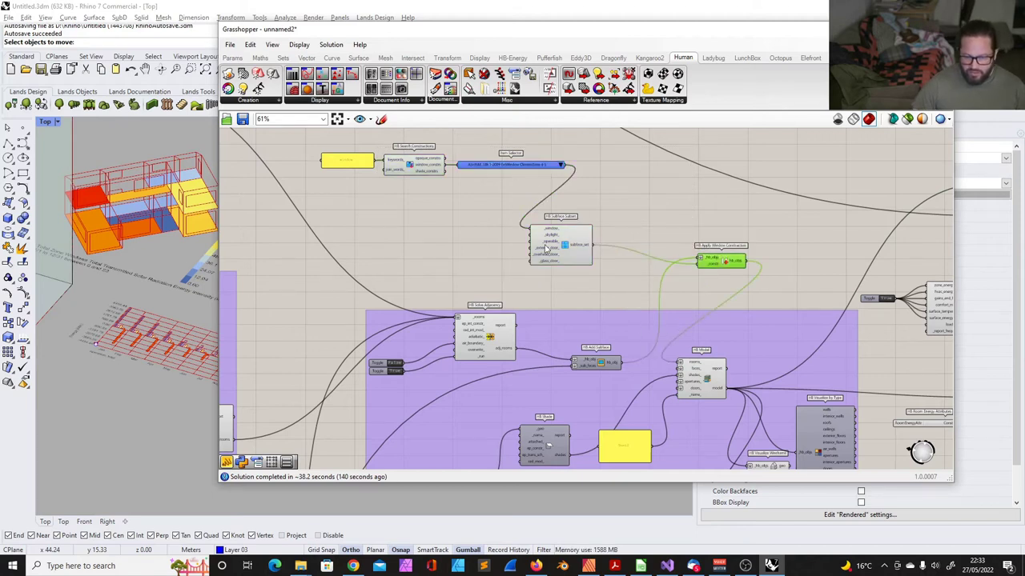
left_click_drag(560, 244, 617, 270)
left_click_drag(512, 165, 545, 255)
left_click(558, 209)
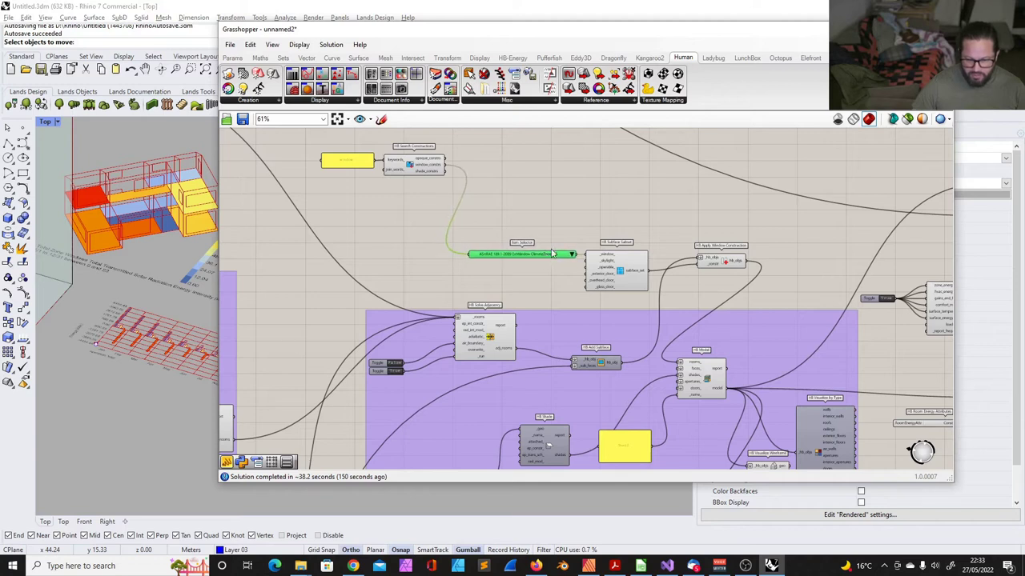
- Bring HB Search Constructions and its keyword panel down beside the window Item Selector
left_click_drag(562, 217, 352, 156)
left_click_drag(427, 171, 554, 233)
left_click(490, 211)
left_click_drag(435, 196, 534, 232)
left_click(614, 213)
left_click_drag(422, 211, 593, 258)
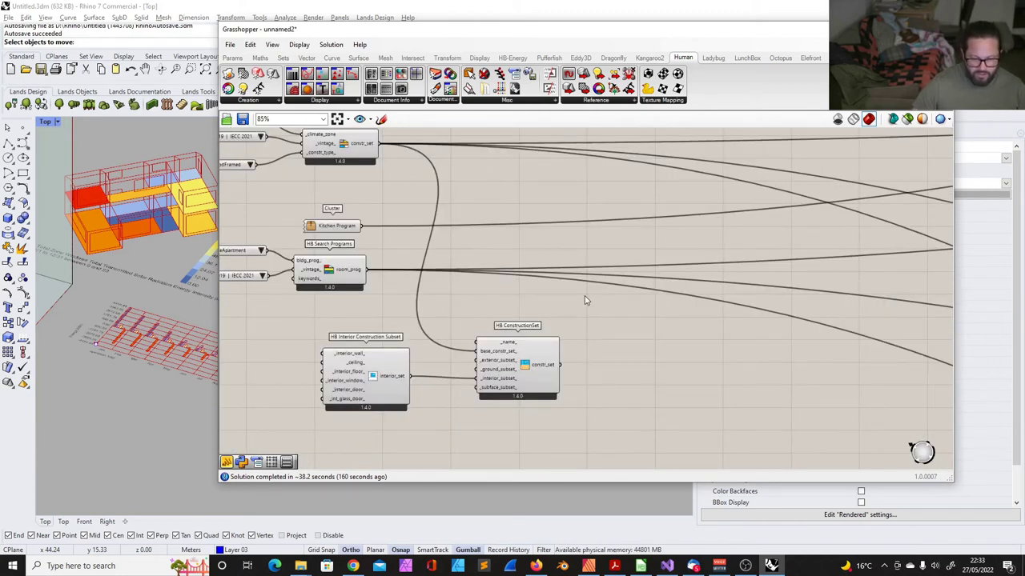
- Shift HB Interior Construction Subset closer to and slightly below HB ConstructionSet
right_click_drag(585, 300, 650, 264)
left_click_drag(449, 330, 489, 368)
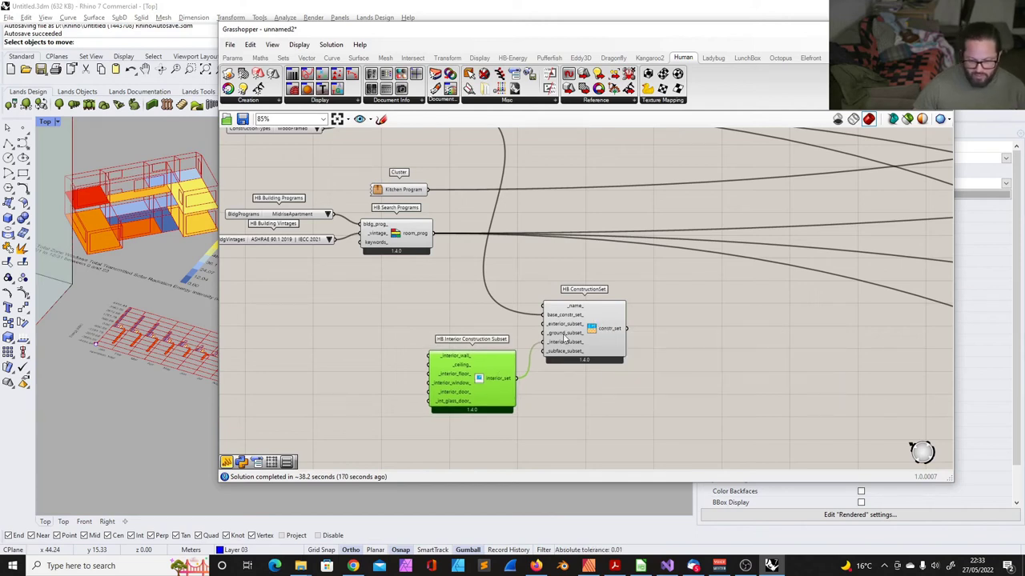
left_click_drag(481, 363, 493, 371)
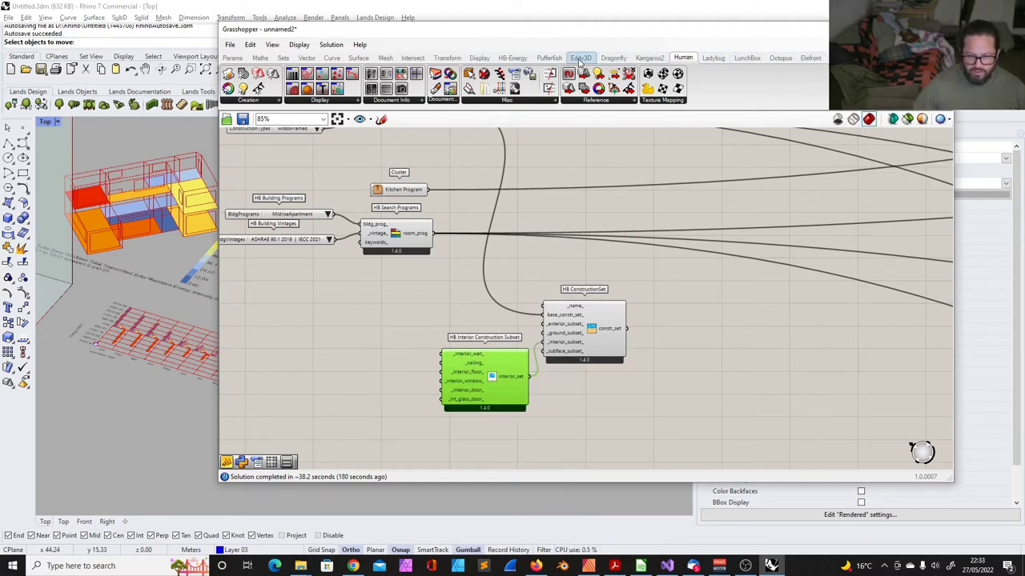
- Add HB Search Constructions before HB Interior Construction Subset and feed its keywords_ input from a panel reading "wall"
left_click(513, 58)
left_click(370, 100)
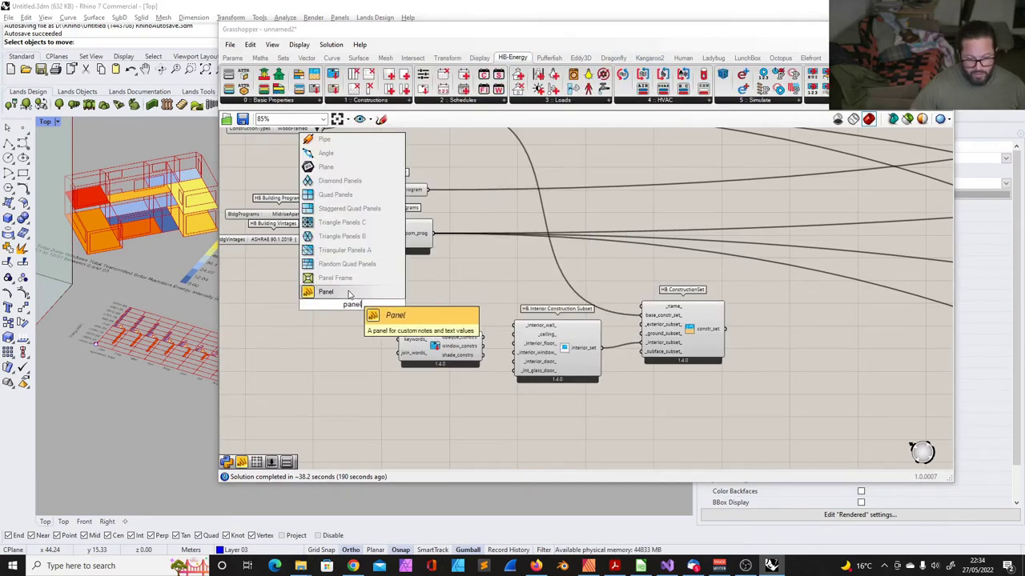
left_click(350, 293)
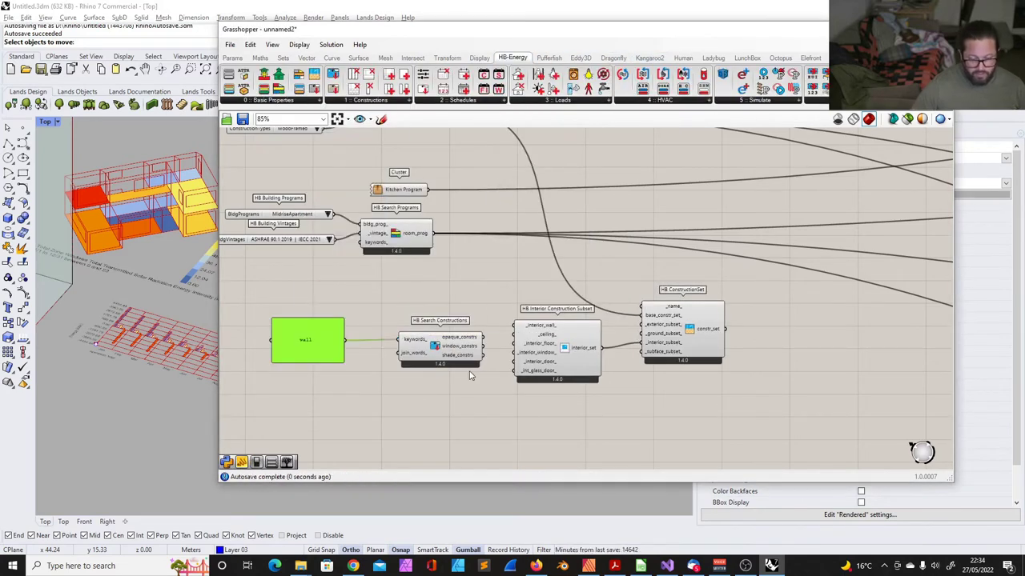
left_click_drag(464, 345, 438, 365)
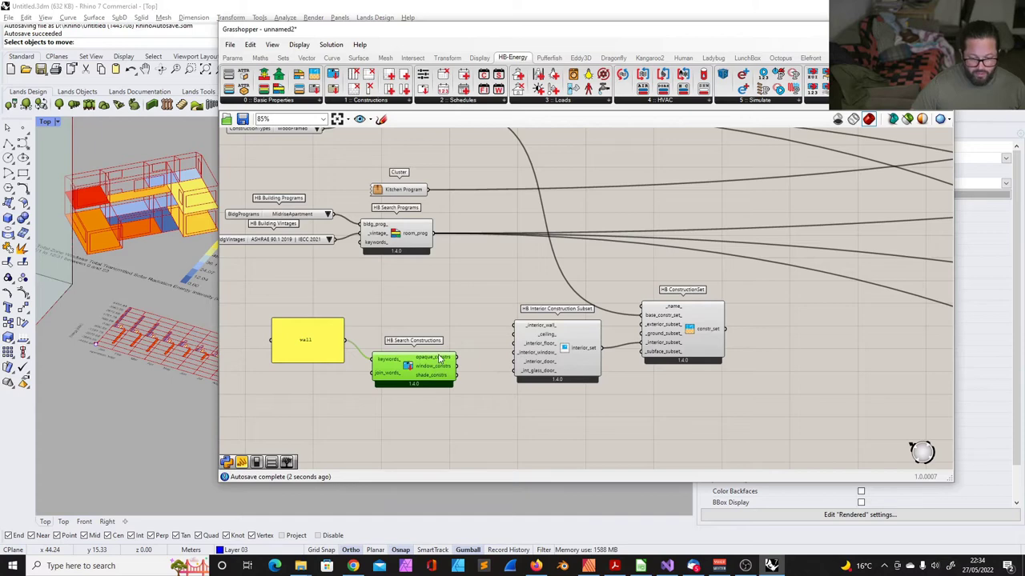
- Add an Item Selector and connect the opaque_constrs output of HB Search Constructions to it
scroll(490, 342, "down", 2)
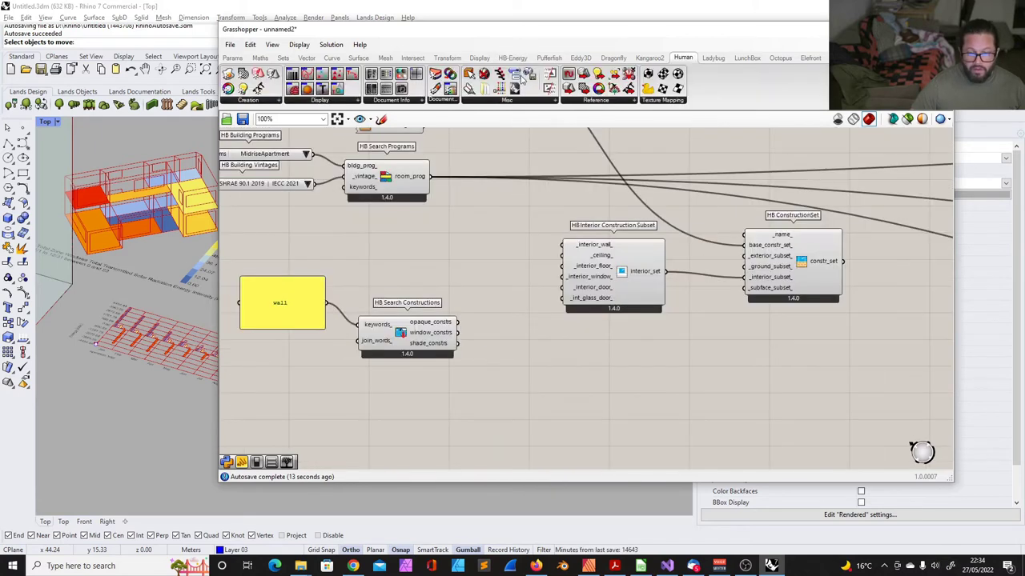
left_click_drag(542, 280, 541, 323)
scroll(516, 340, "up", 3)
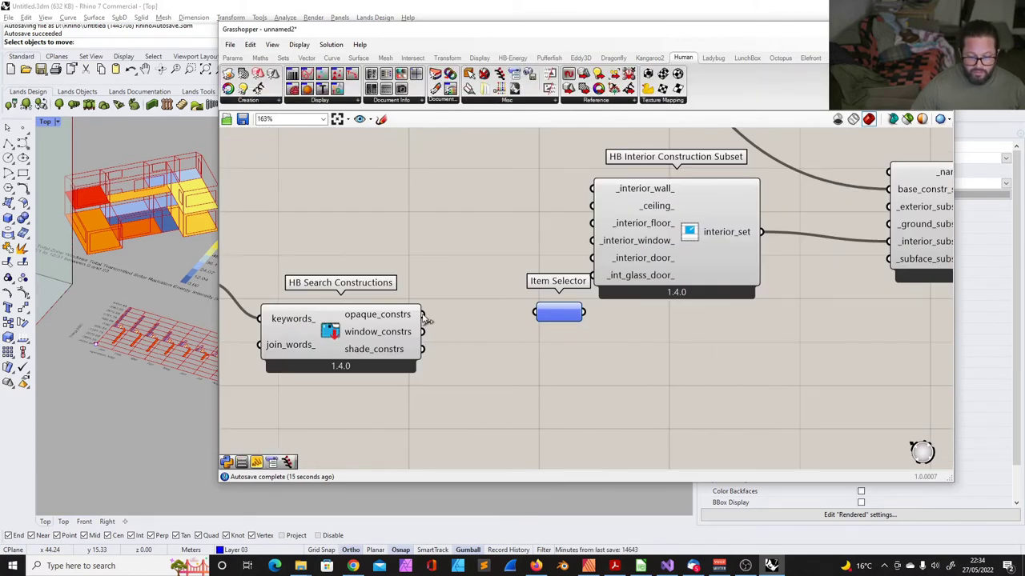
scroll(428, 320, "down", 2)
left_click_drag(420, 297, 496, 352)
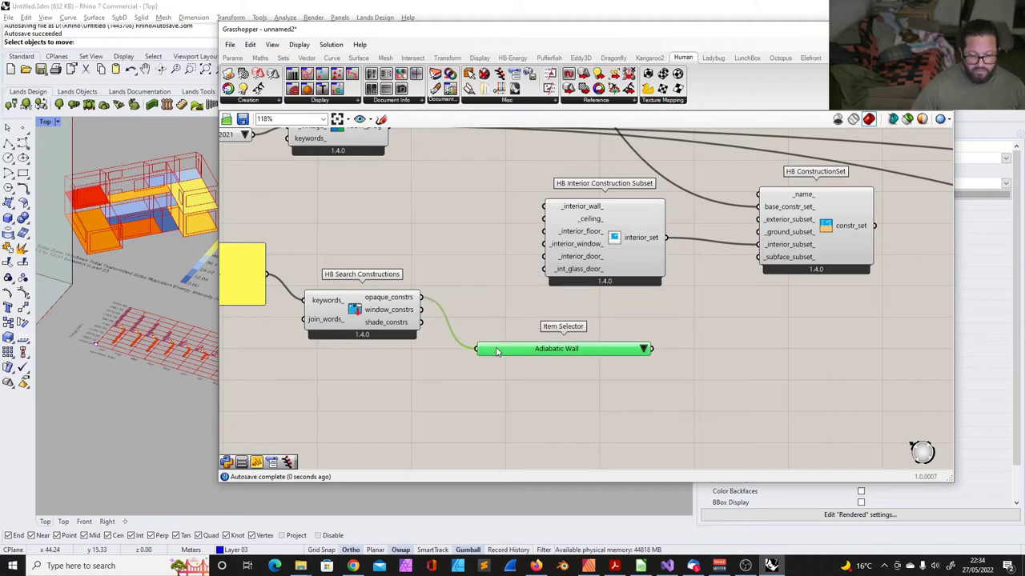
- Browse the wall constructions, pick Typical Interior Wall in the Item Selector and connect it to _interior_wall_ of HB Interior Construction Subset
left_click(563, 355)
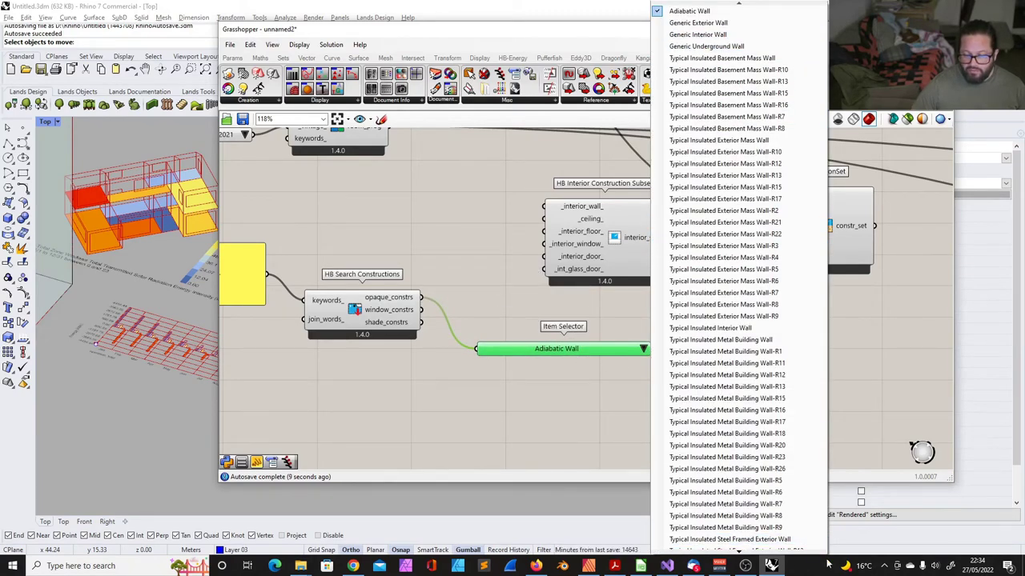
left_click(743, 554)
left_click(742, 554)
left_click(743, 554)
left_click(743, 554)
left_click(743, 554)
left_click(743, 554)
left_click_drag(745, 558, 745, 558)
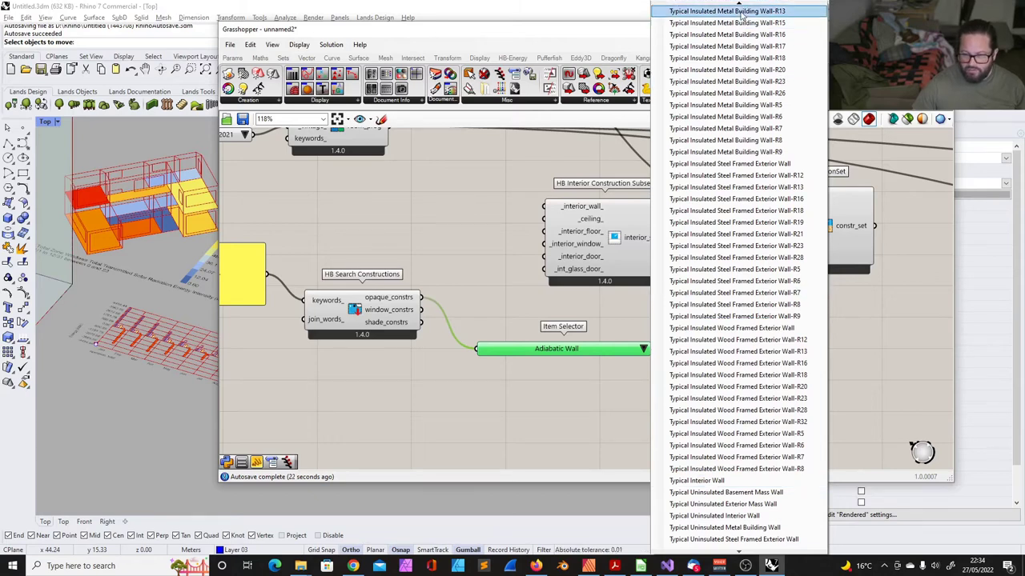
left_click_drag(740, 7, 741, 7)
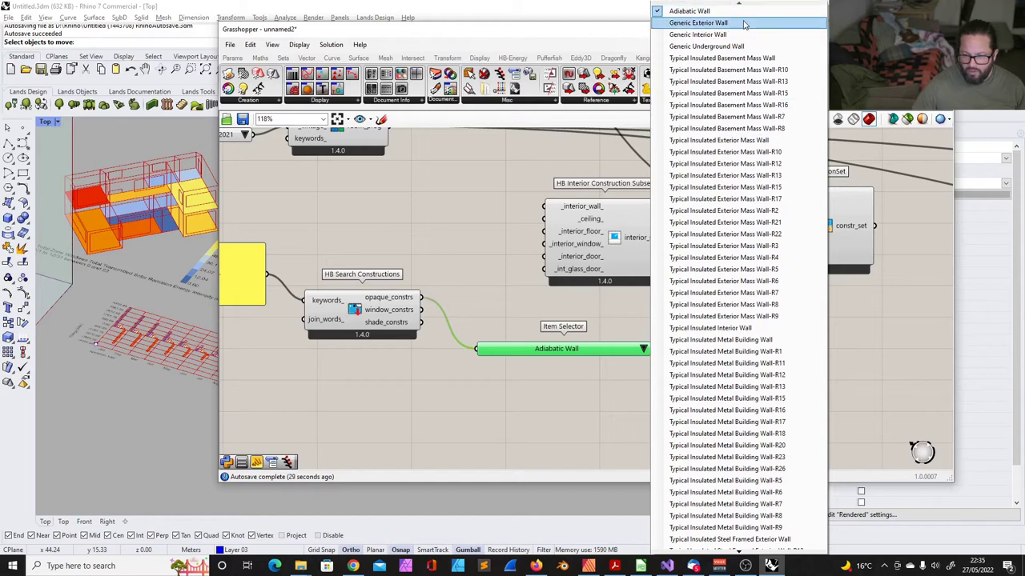
left_click_drag(740, 552, 740, 552)
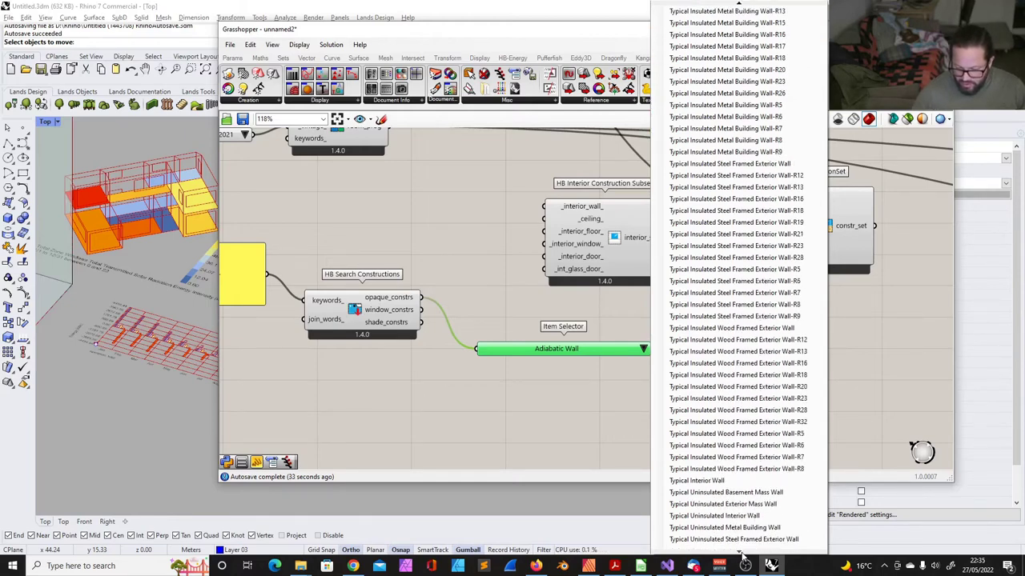
left_click(711, 483)
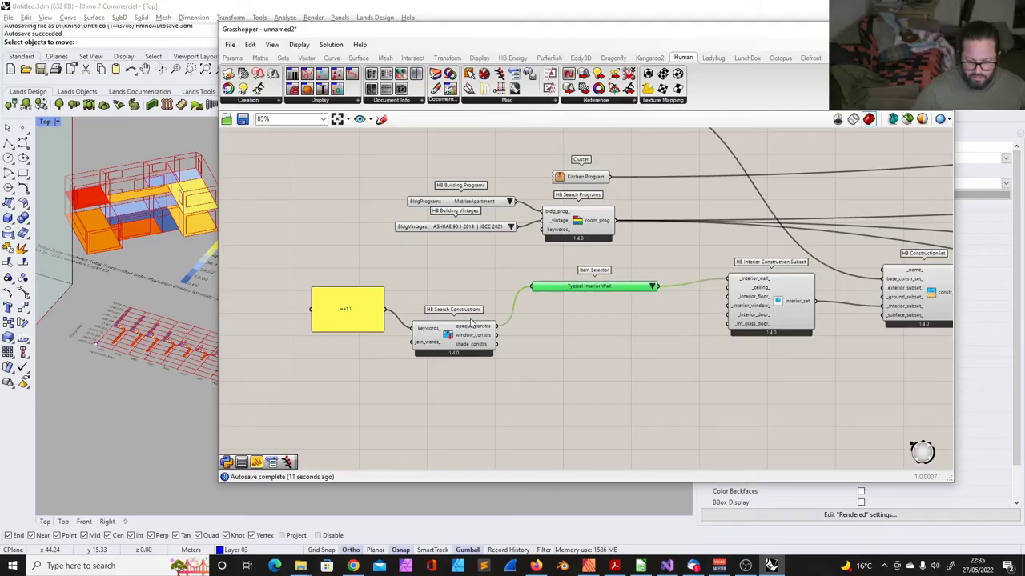
- Align the "wall" panel, HB Search Constructions and Item Selector in a row before HB Interior Construction Subset
left_click(474, 296)
left_click_drag(473, 291, 479, 287)
left_click_drag(368, 306, 392, 285)
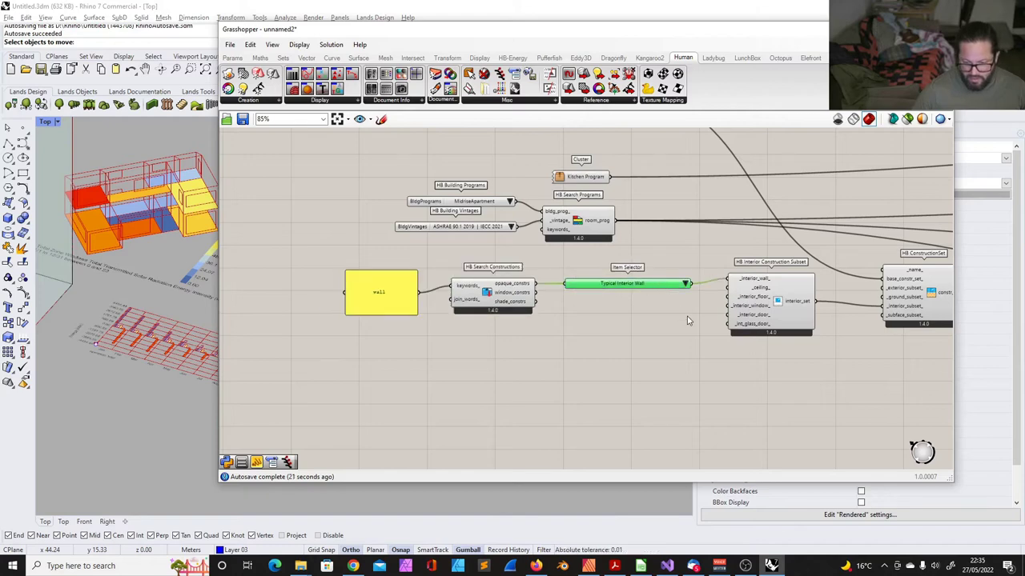
- Add HB Deconstruct Construction below HB Interior Construction Subset and feed its _constr input from the Typical Interior Wall Item Selector
scroll(687, 320, "up", 2)
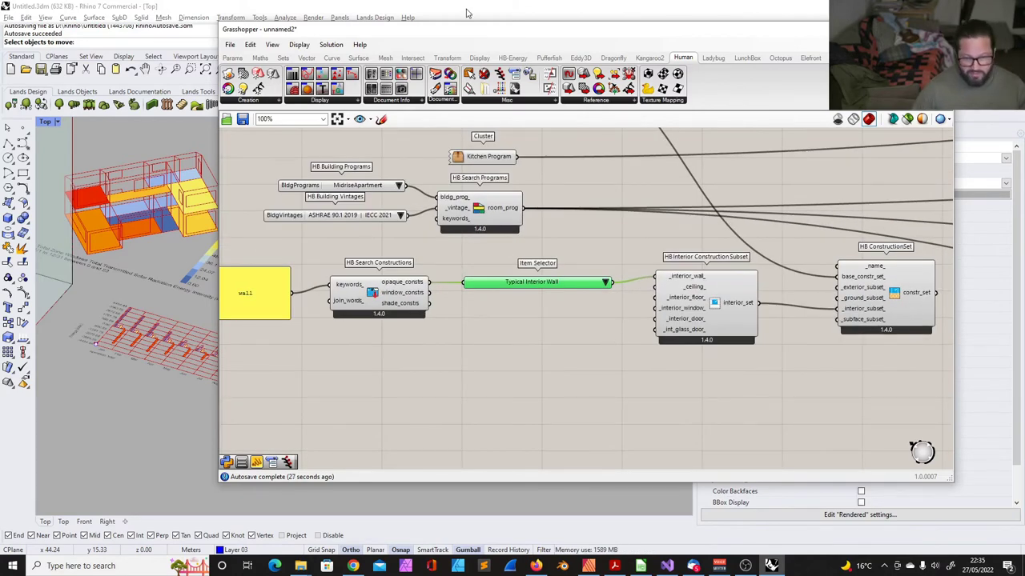
left_click(513, 58)
left_click(371, 100)
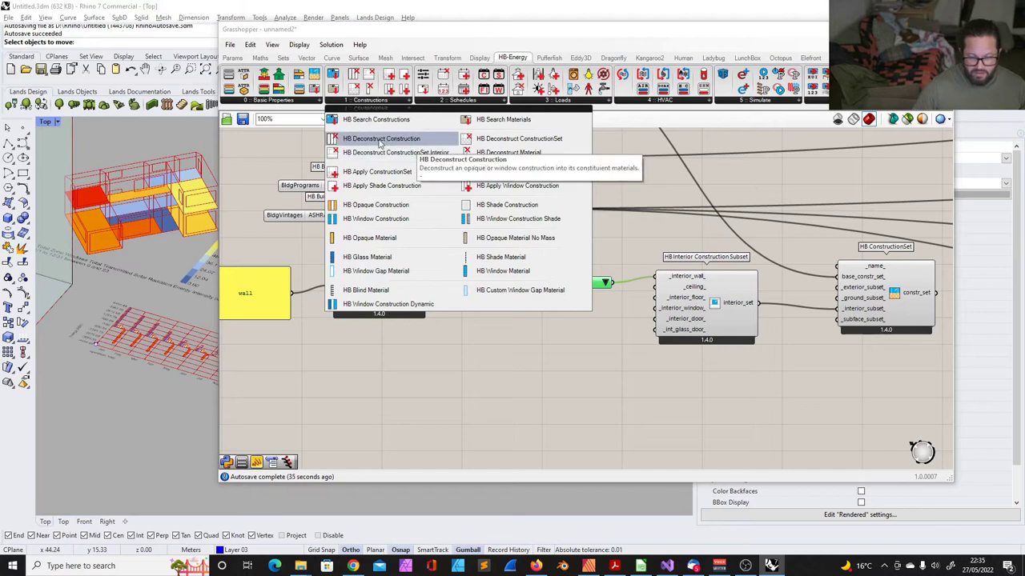
left_click_drag(392, 142, 492, 358)
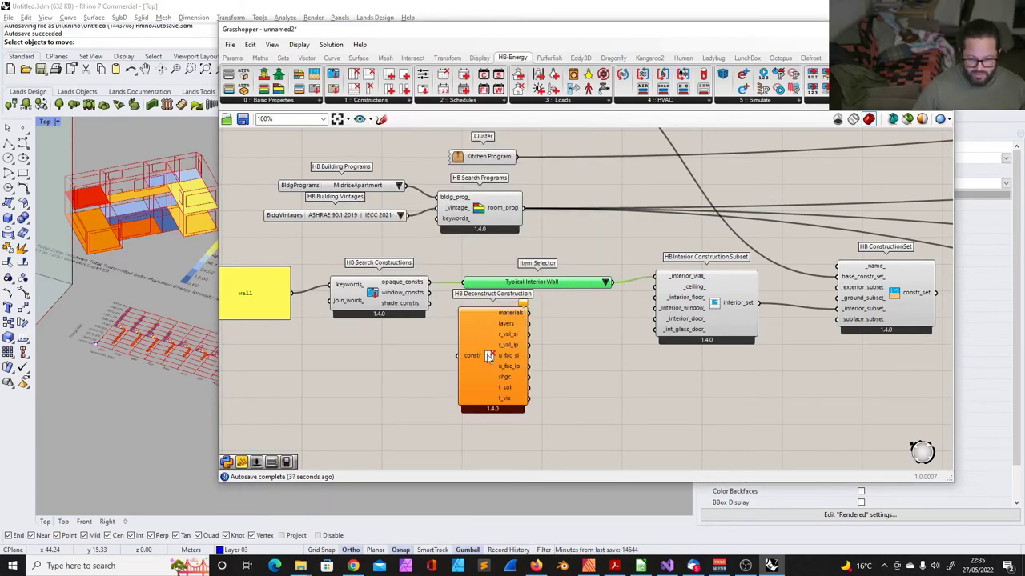
scroll(442, 302, "down", 3)
scroll(492, 351, "up", 3)
left_click_drag(458, 304, 515, 326)
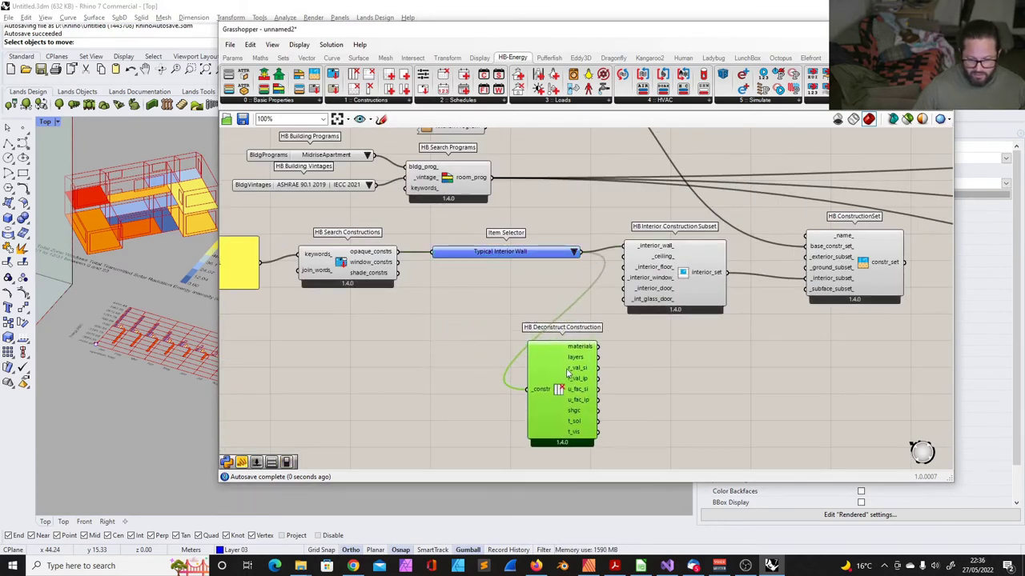
left_click_drag(568, 372, 655, 370)
left_click(560, 342)
scroll(679, 365, "up", 1)
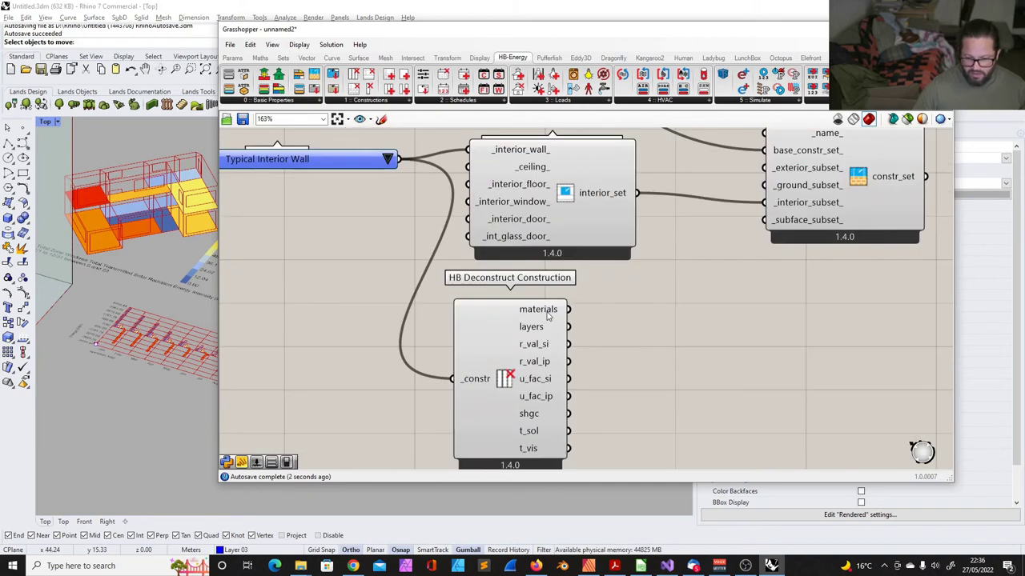
- Attach a large panel to HB Deconstruct Construction and show its materials, layers and r_val_si outputs in turn
mouse_move(546, 316)
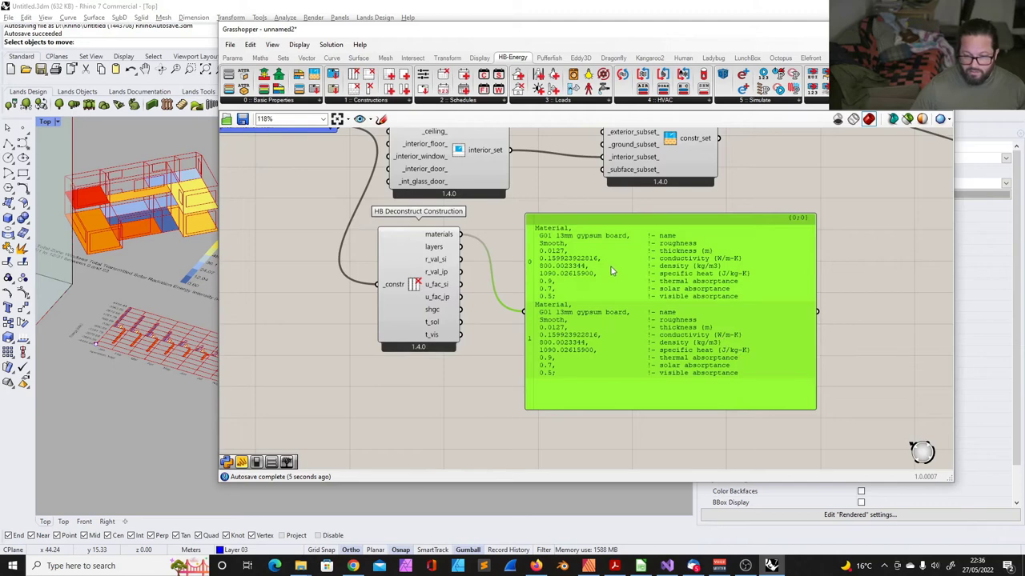
scroll(612, 271, "up", 2)
left_click_drag(442, 241, 527, 330)
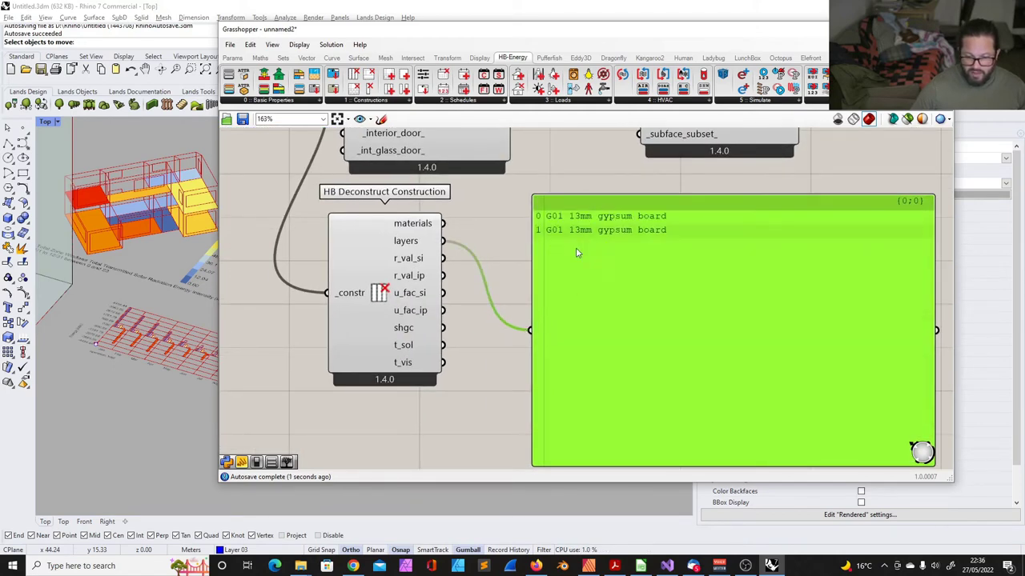
left_click_drag(443, 258, 530, 330)
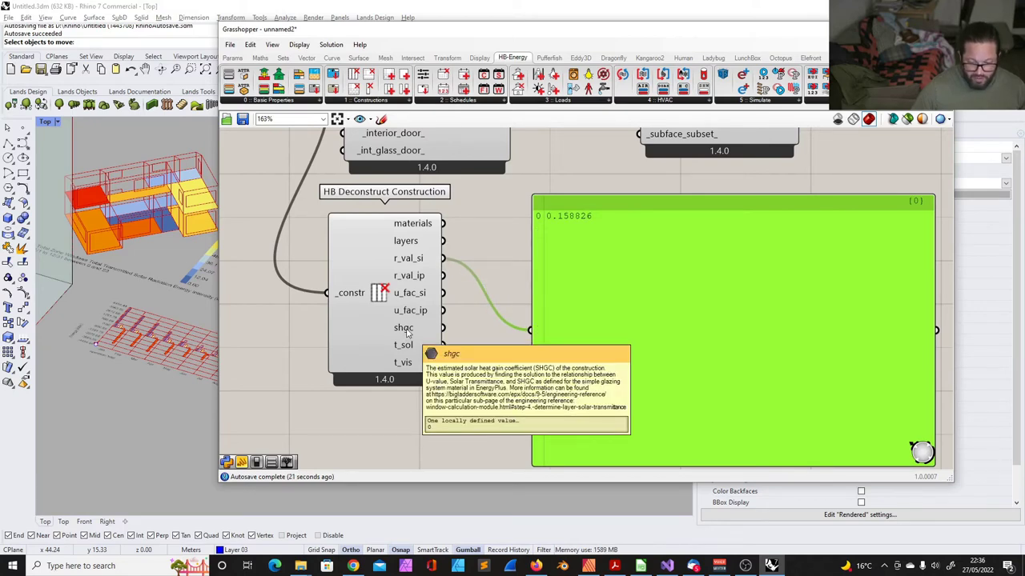
- Move HB Deconstruct Construction down, reconnect its layers output to the panel and inspect the thermal property outputs
left_click_drag(406, 335, 396, 363)
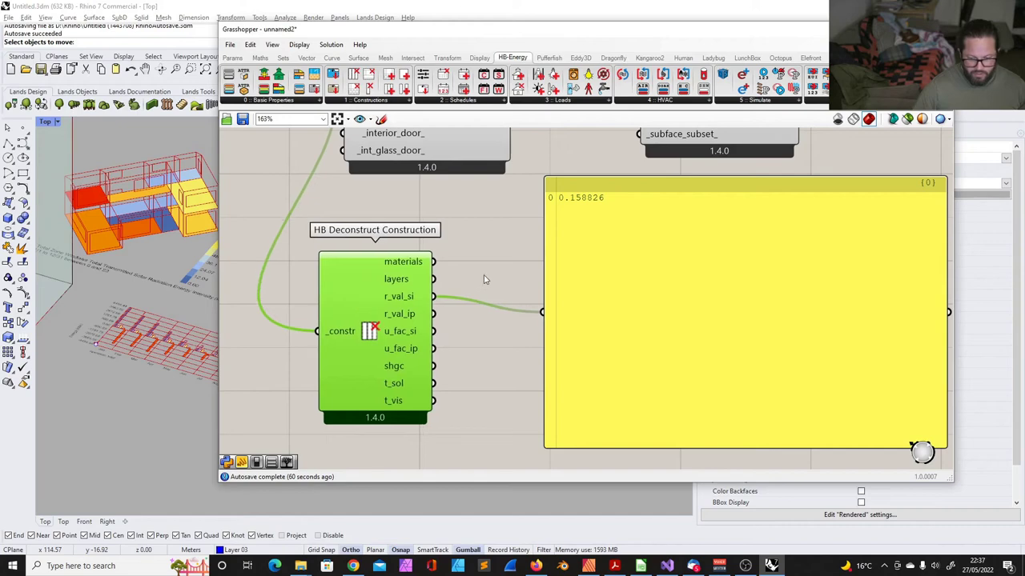
left_click(485, 279)
left_click_drag(433, 262, 542, 312)
mouse_move(397, 302)
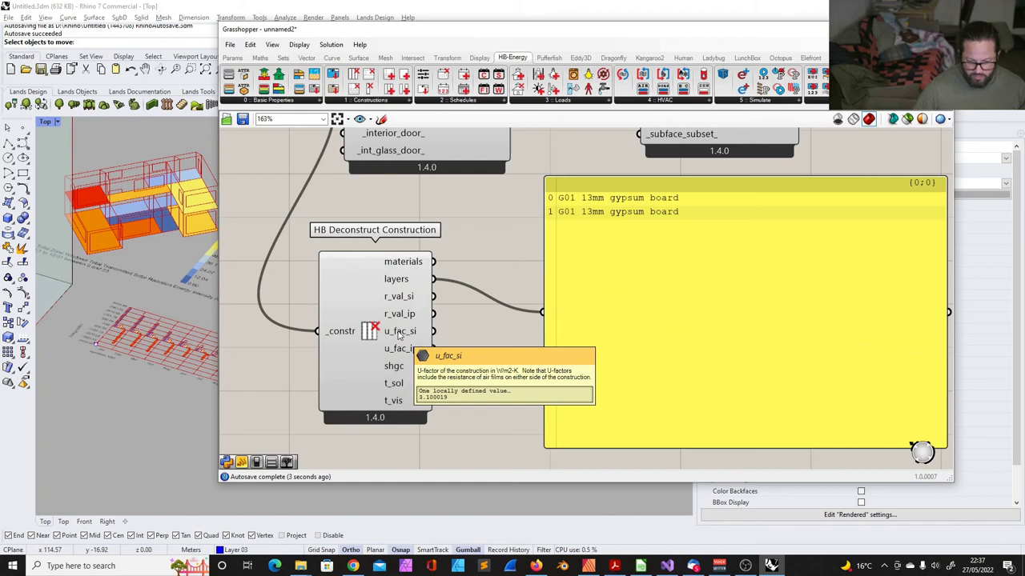
mouse_move(394, 370)
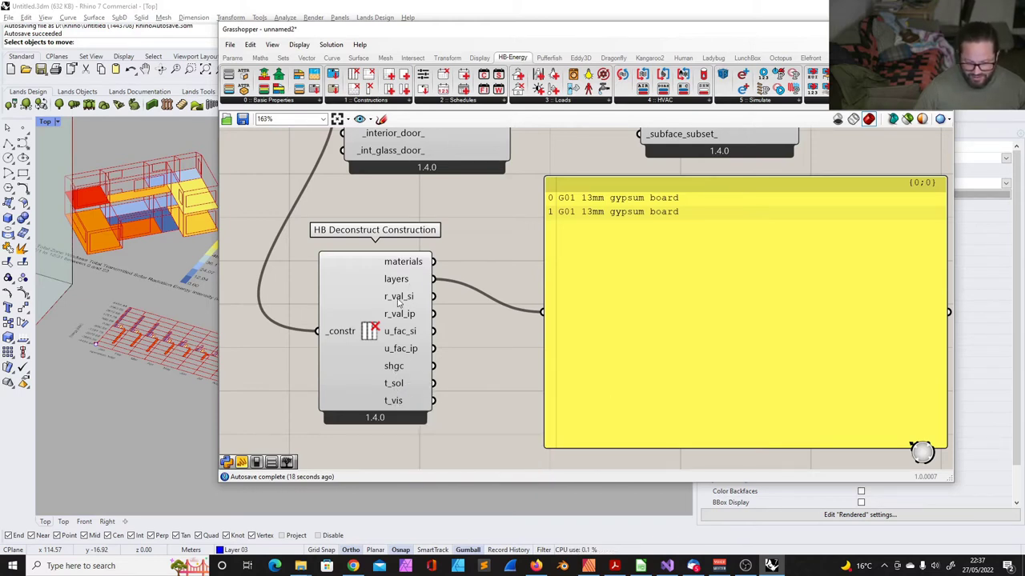
- Show the HB Deconstruct Construction outputs from r_val_si through t_vis in the large panel one after another
left_click_drag(369, 315, 383, 330)
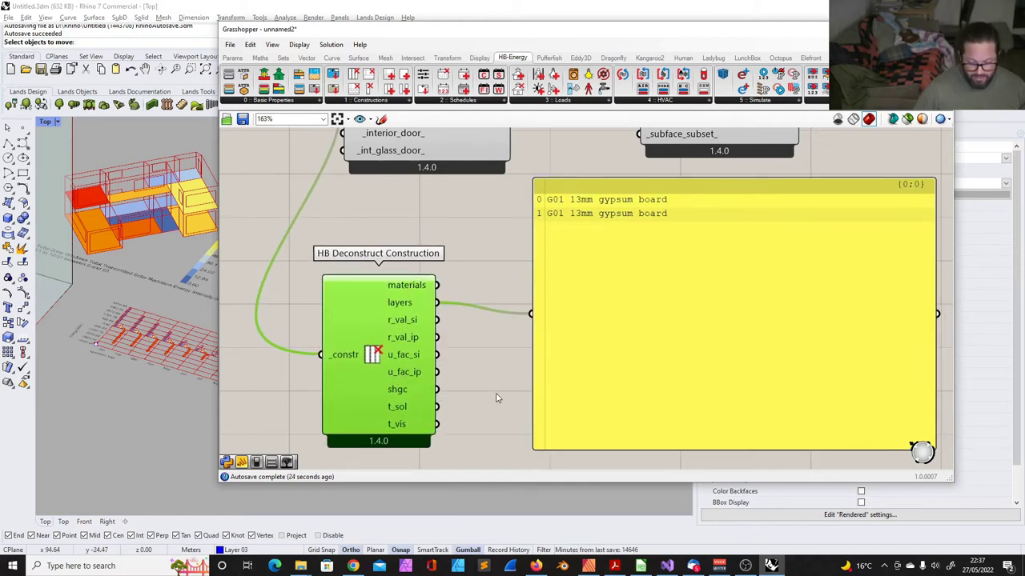
left_click_drag(438, 321, 530, 315)
left_click_drag(437, 338, 521, 319)
left_click_drag(436, 372, 524, 324)
left_click_drag(437, 389, 531, 312)
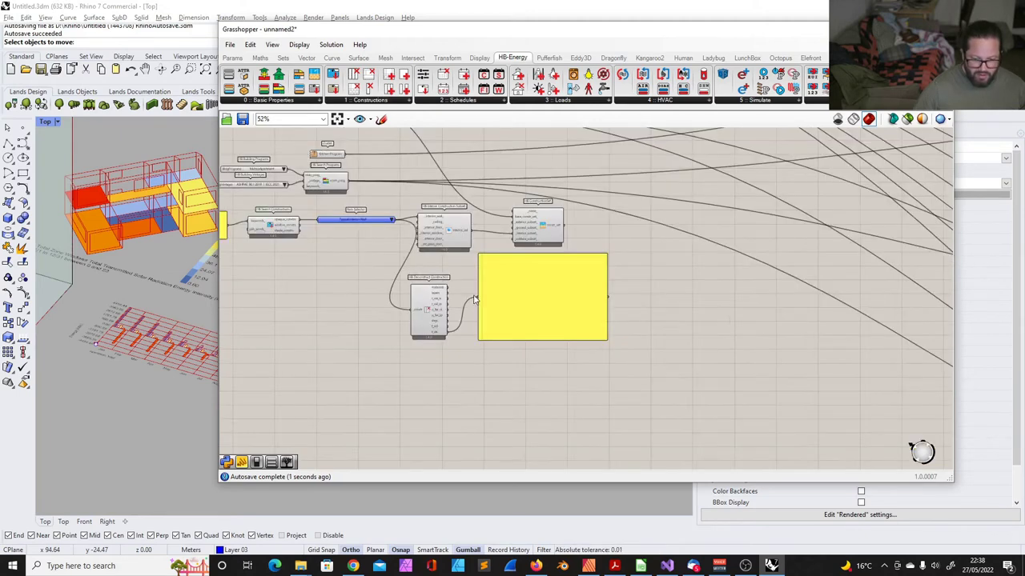
- Shift HB Deconstruct Construction away from the large output panel and delete that panel
scroll(478, 292, "up", 2)
left_click_drag(406, 301, 357, 295)
left_click(533, 277)
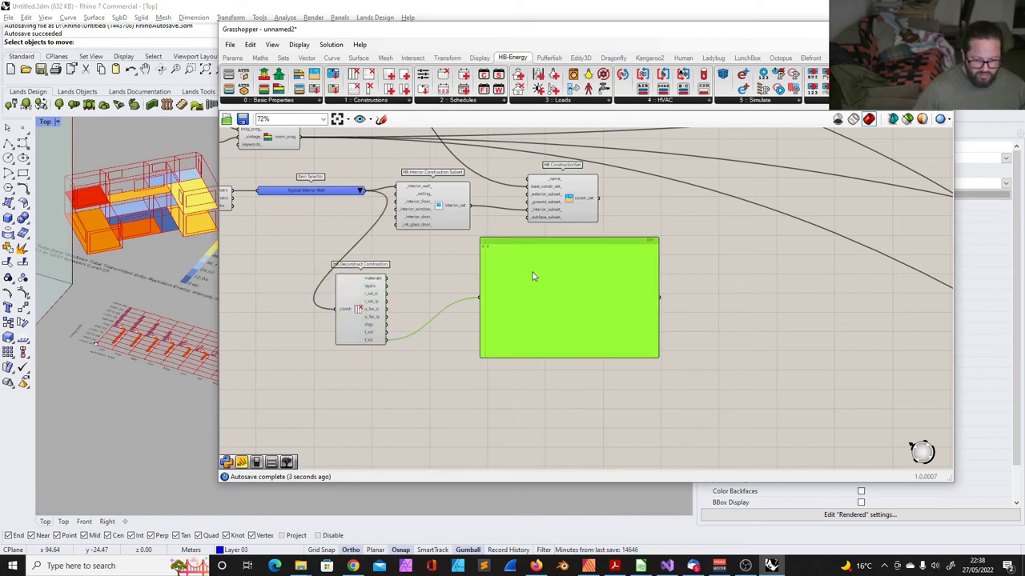
key("Delete")
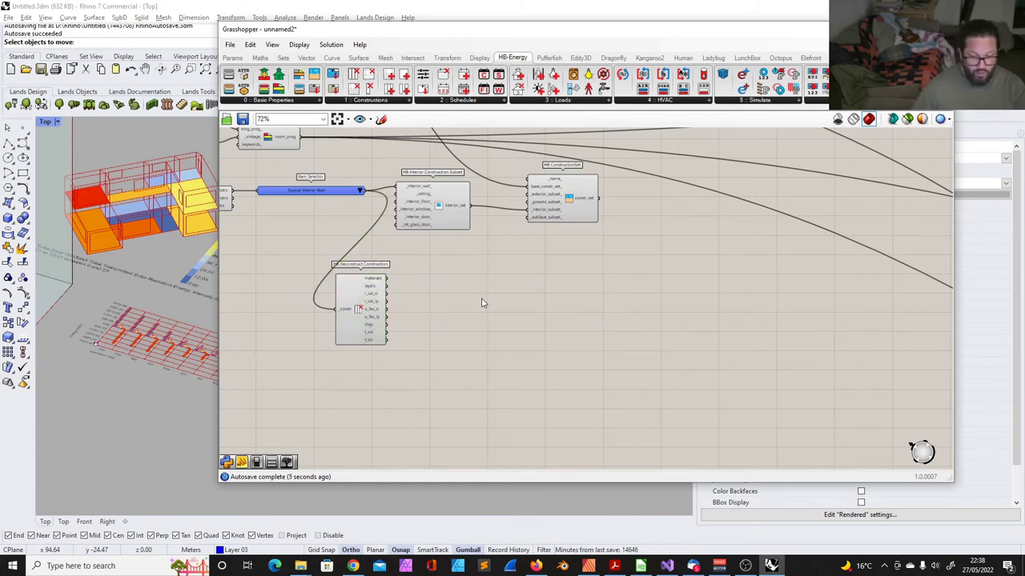
- Add an HB Search Materials component below HB Deconstruct Construction
left_click(404, 100)
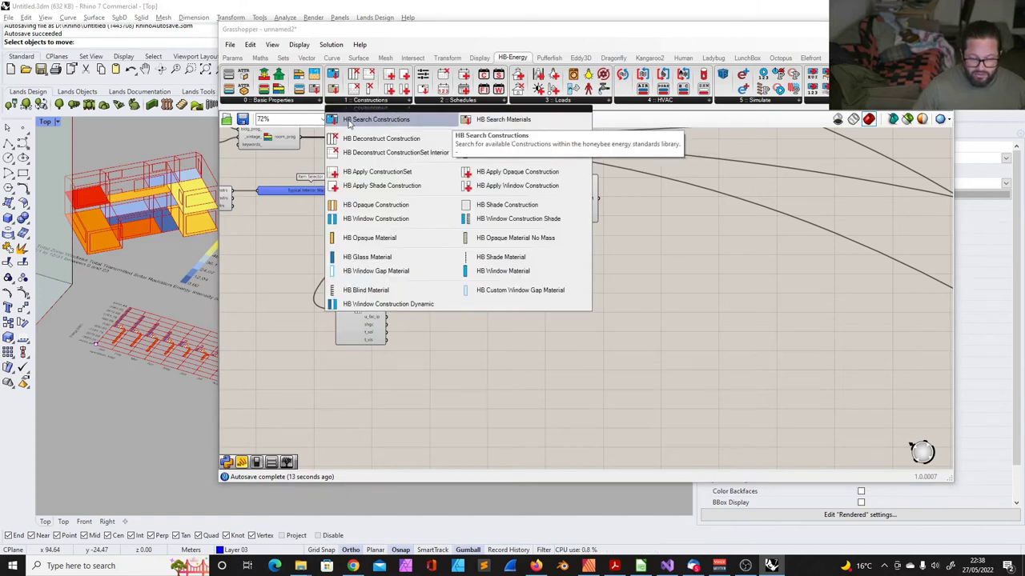
left_click(523, 121)
left_click(467, 352)
scroll(435, 361, "up", 5)
scroll(436, 352, "down", 8)
left_click_drag(436, 344, 376, 320)
scroll(308, 252, "up", 4)
- Copy the "wall" panel, set it to "timber" as the keywords_ input of HB Search Materials, and attach an Item Selector to opaque_mats
left_click(252, 191)
left_click_drag(252, 192, 414, 398, "alt")
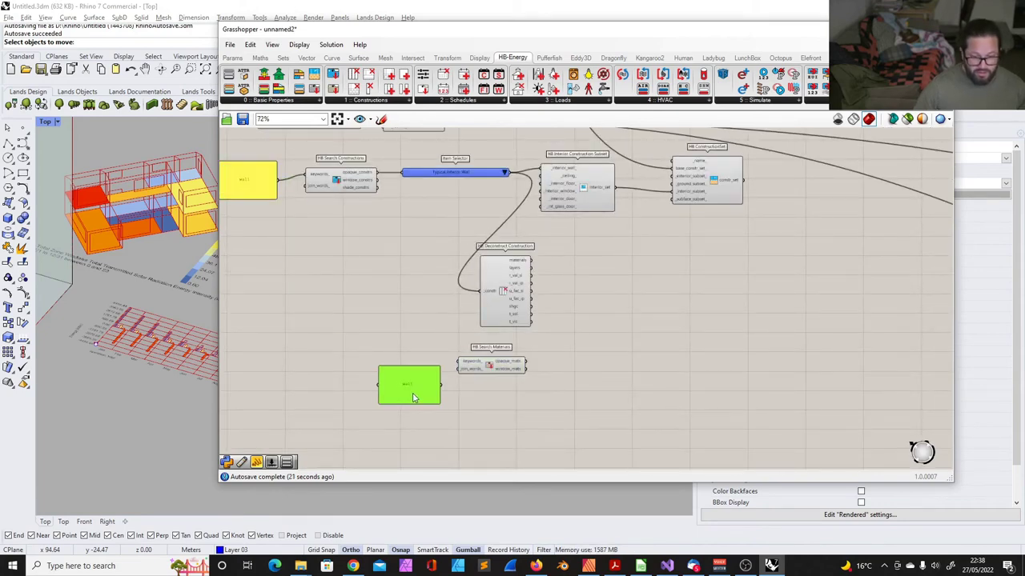
scroll(413, 397, "up", 3)
double_click(445, 381)
type("timber")
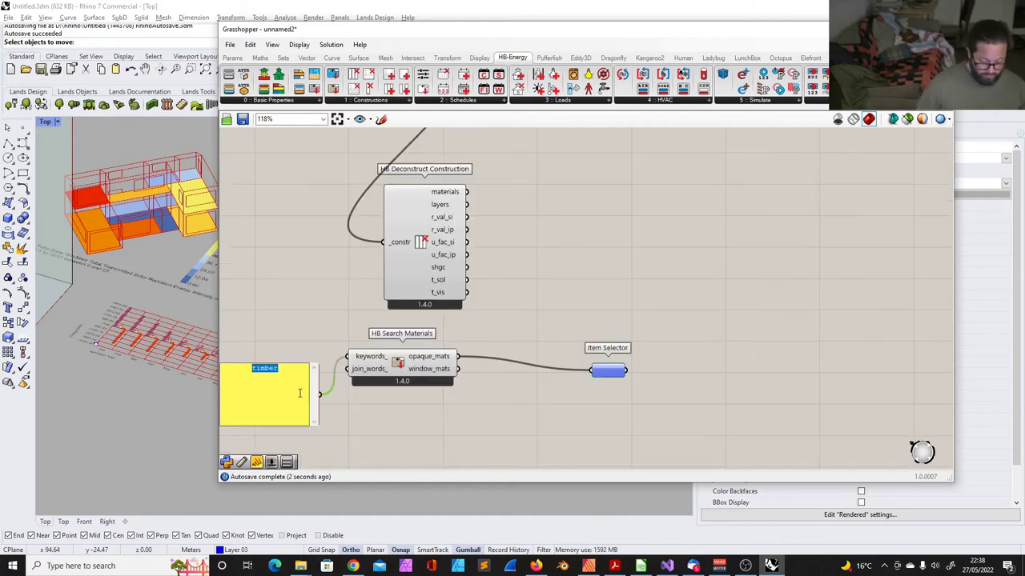
- Search the materials with the keyword "wood" and look through the matching options in the Item Selector
type("wood")
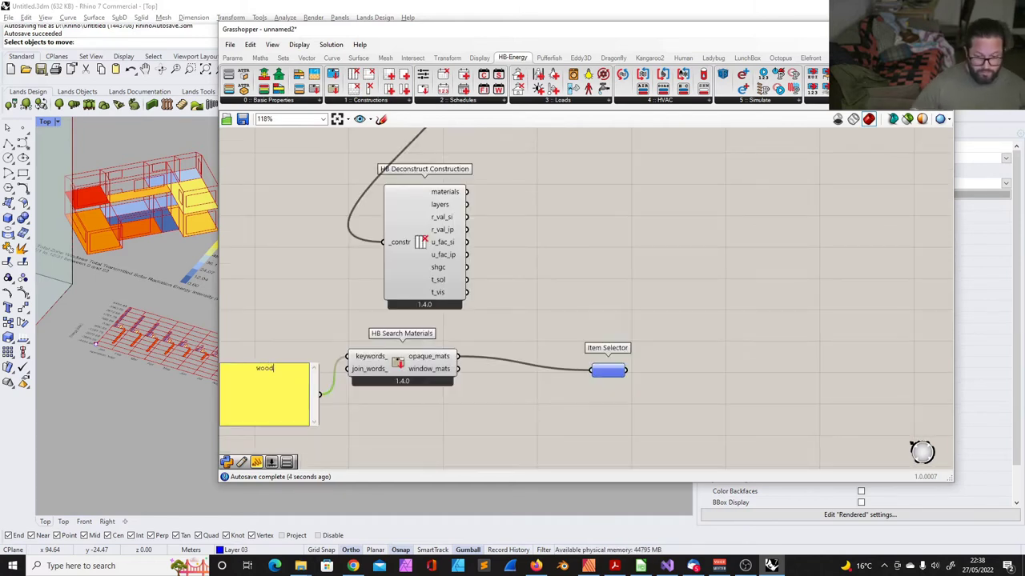
left_click(333, 280)
left_click(736, 375)
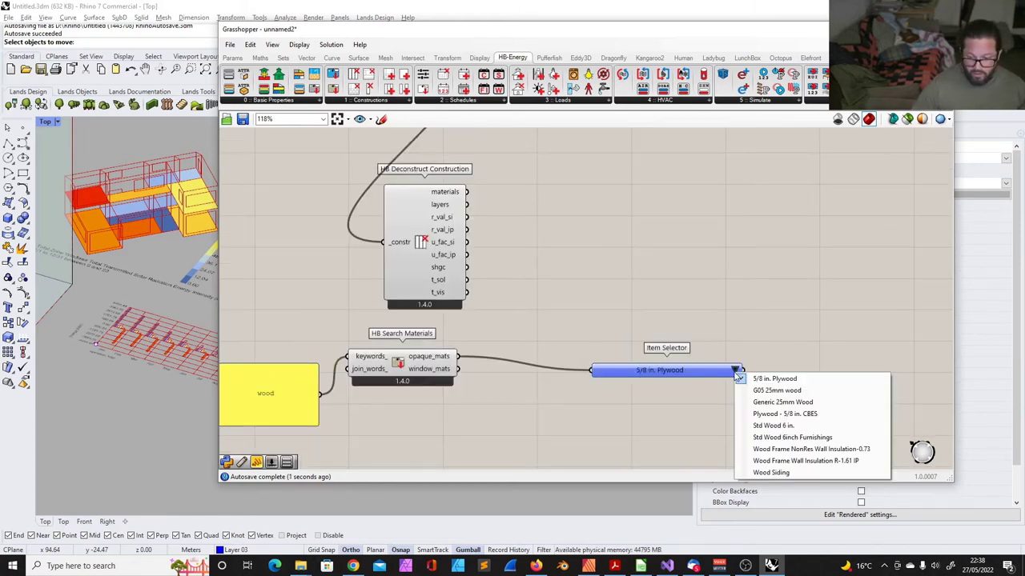
scroll(656, 328, "down", 3)
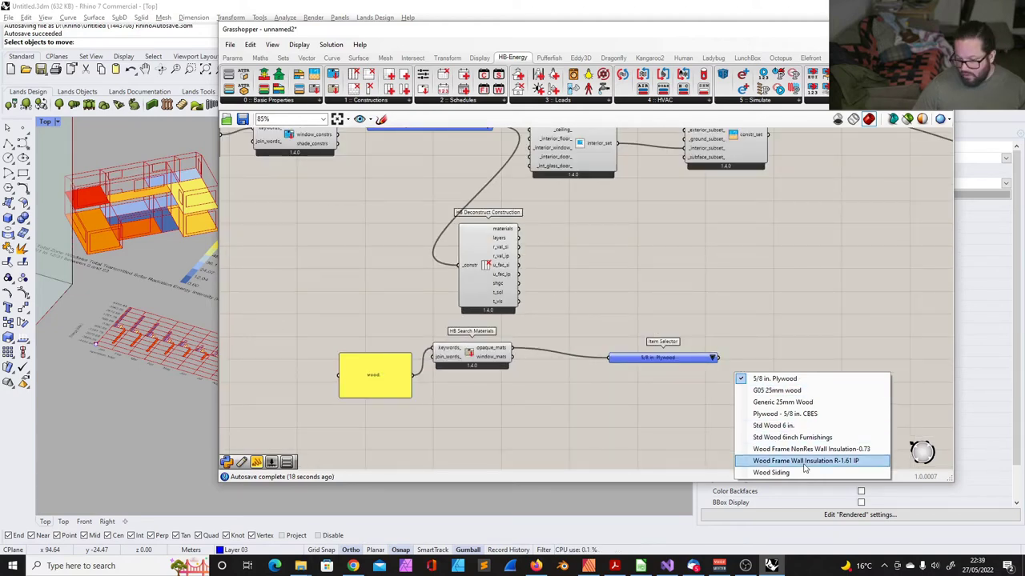
left_click(763, 264)
- Straighten the HB Search Materials row and shift the Typical Interior Wall Item Selector towards HB Interior Construction Subset
right_click_drag(469, 205, 526, 239)
scroll(526, 241, "up", 1)
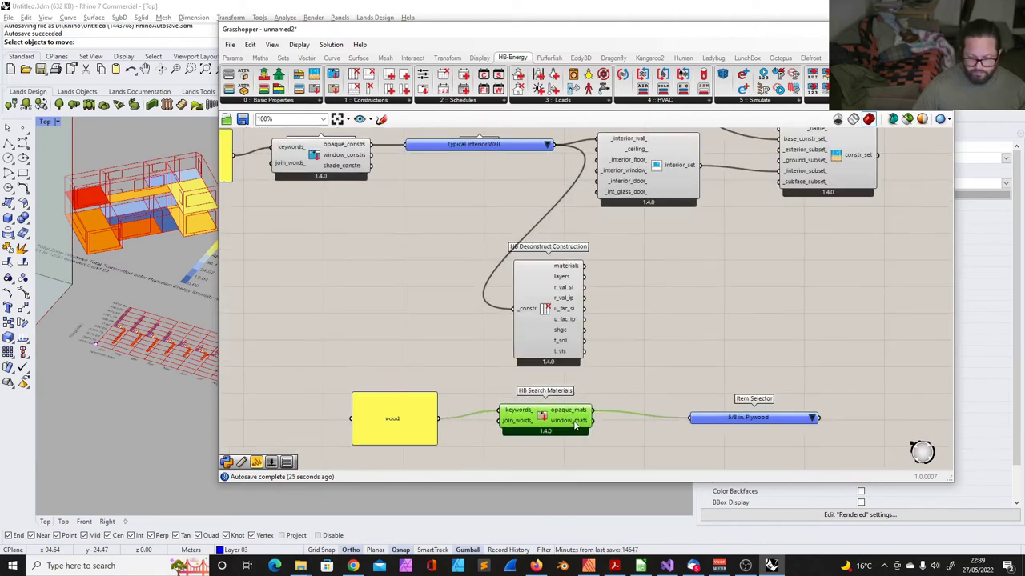
scroll(570, 343, "down", 3)
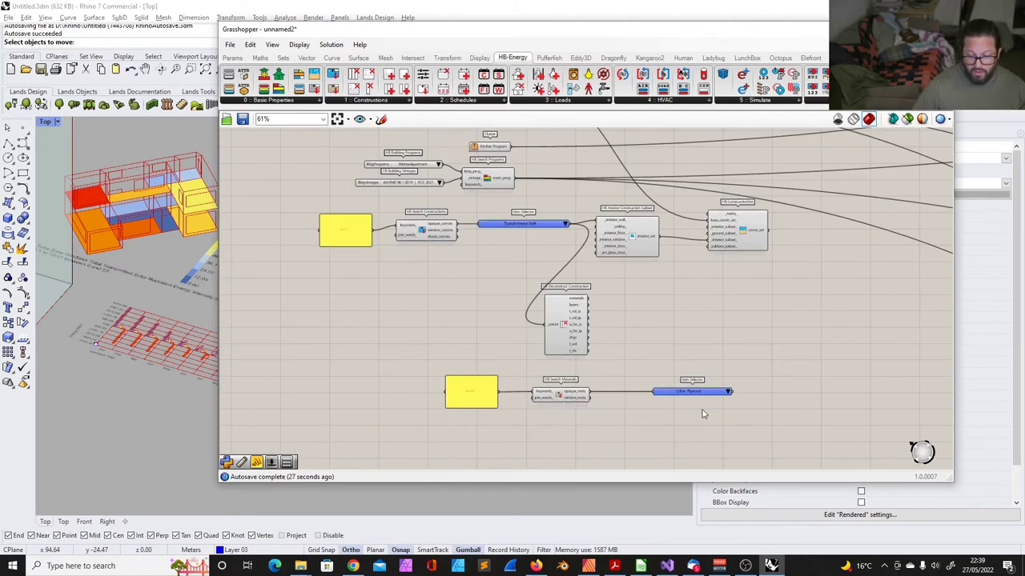
left_click(650, 232)
scroll(656, 232, "up", 5)
scroll(663, 232, "down", 5)
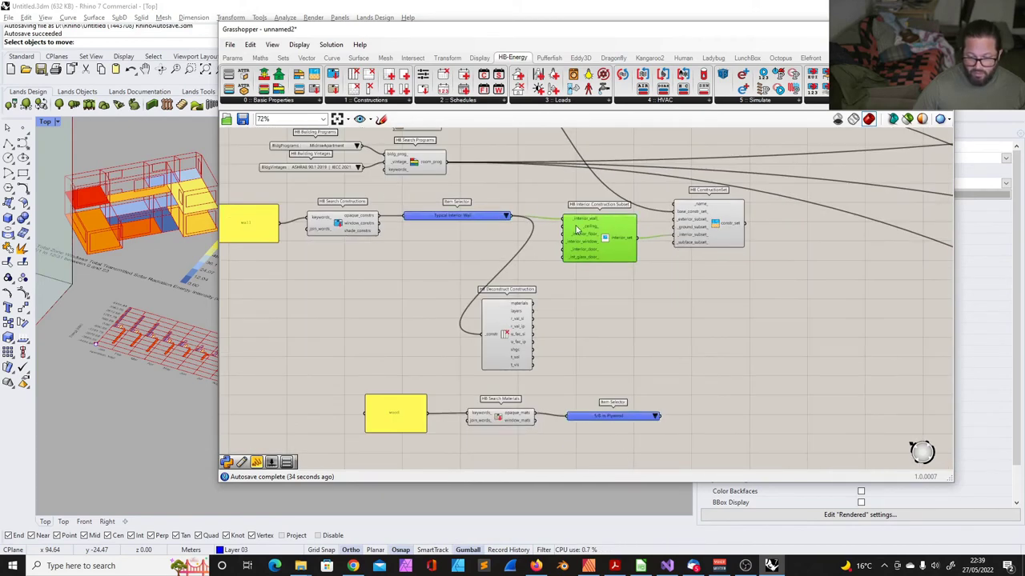
left_click_drag(452, 215, 461, 219)
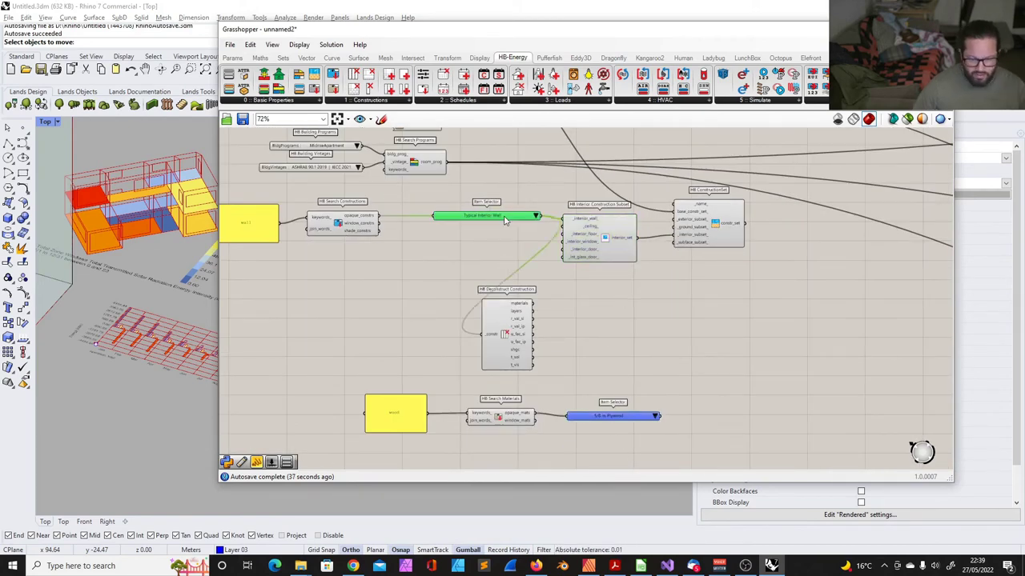
- Add an HB Opaque Construction component below HB Interior Construction Subset
left_click(383, 101)
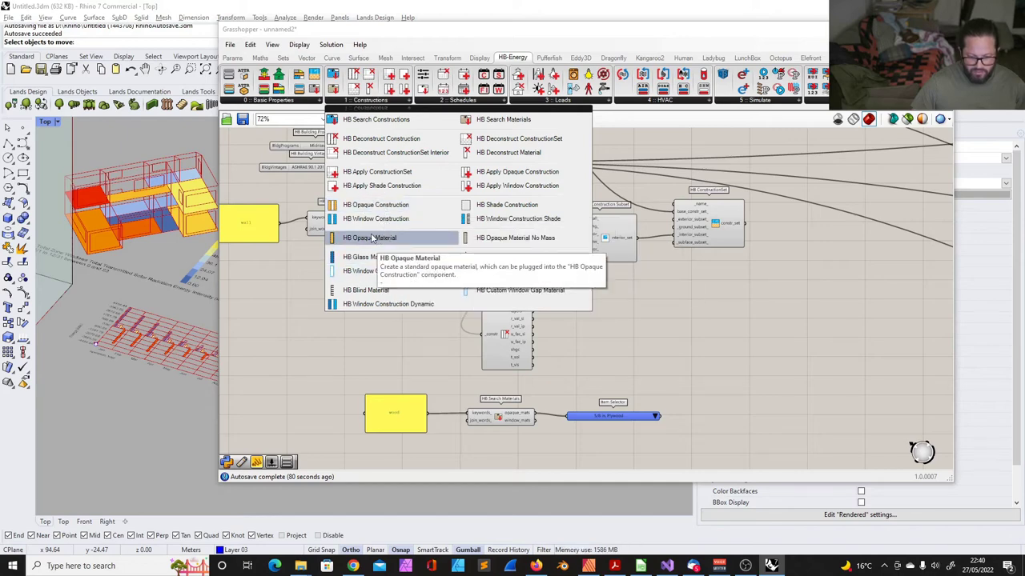
left_click_drag(370, 205, 608, 342)
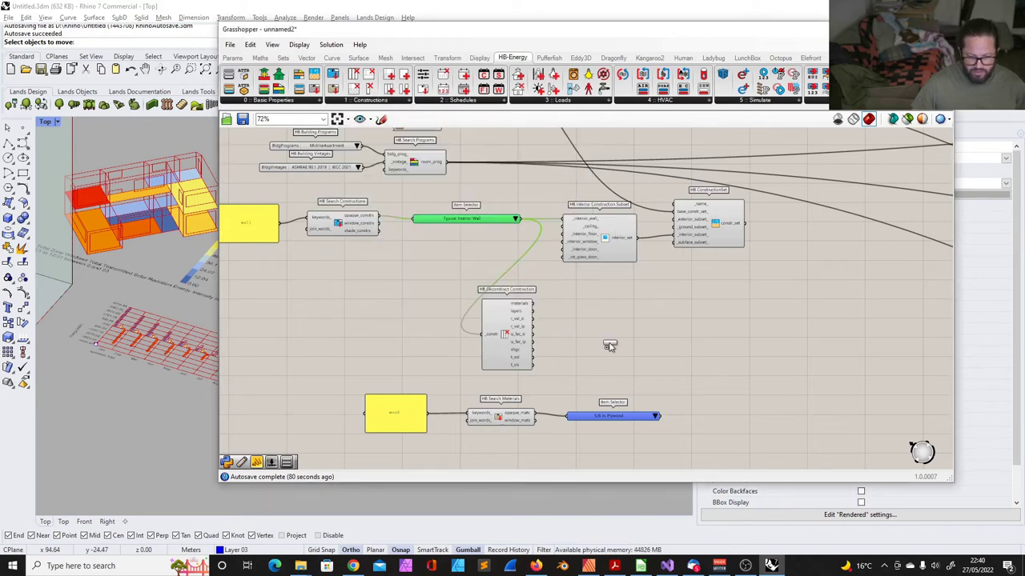
scroll(603, 373, "up", 2)
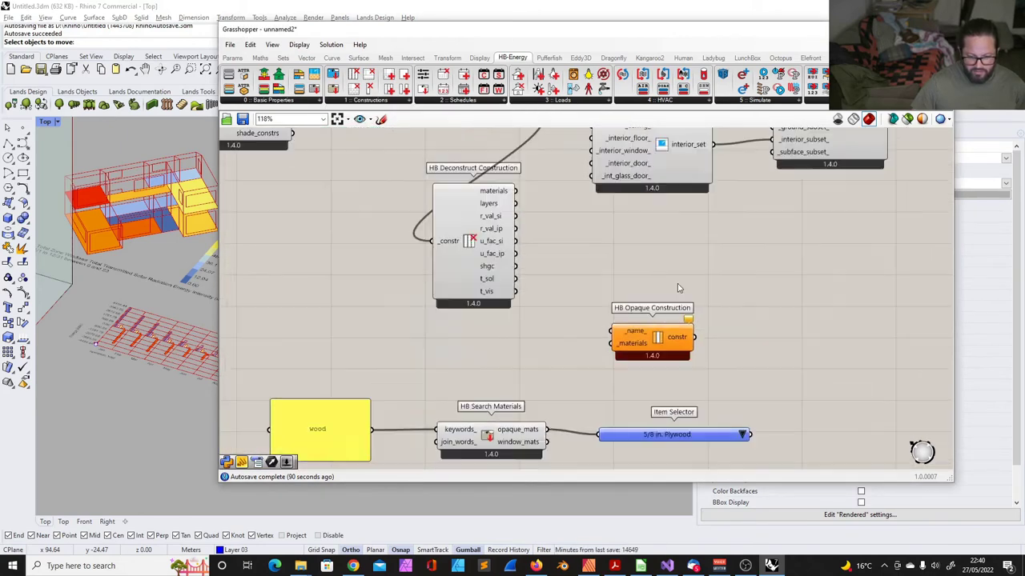
scroll(650, 294, "down", 3)
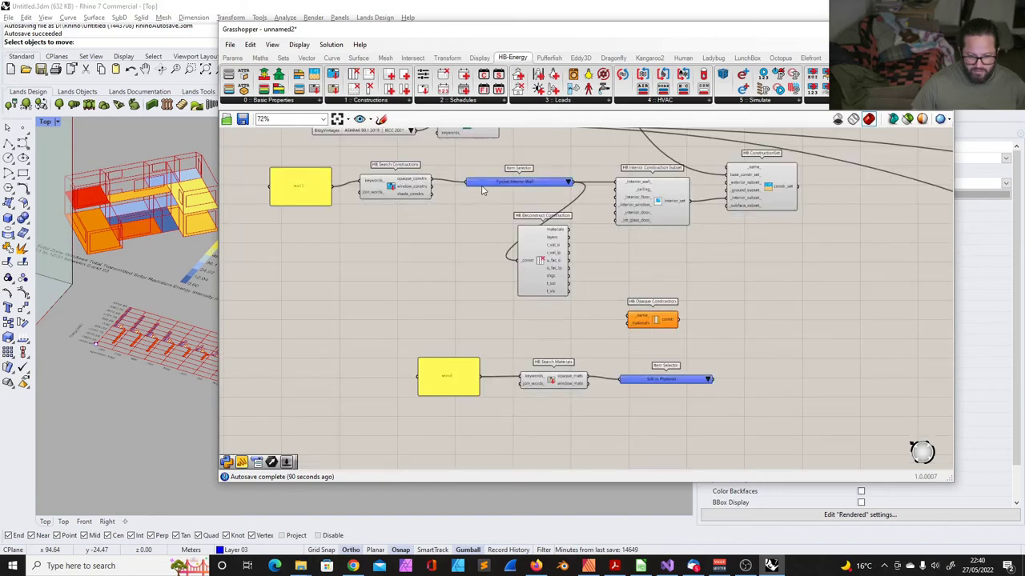
scroll(481, 189, "up", 2)
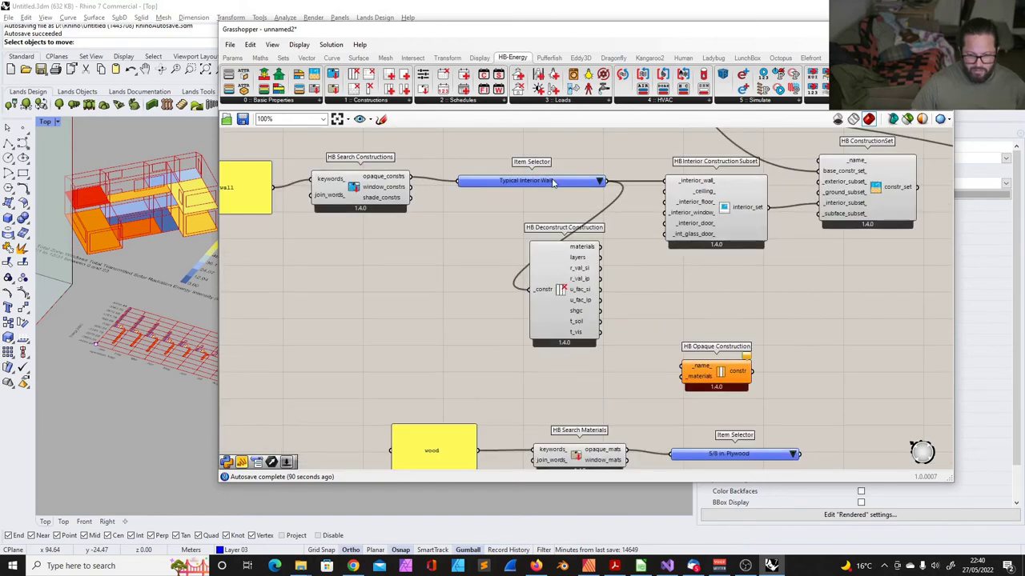
- Delete HB Deconstruct Construction and line up the material search row in front of HB Opaque Construction
left_click(578, 269)
key("Delete")
scroll(531, 302, "down", 2)
left_click_drag(418, 369, 719, 436)
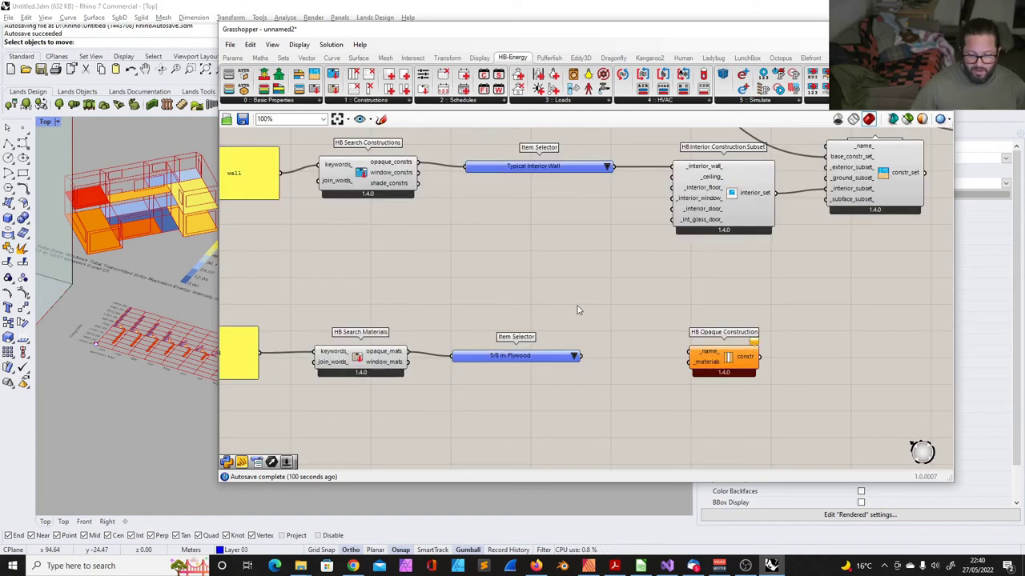
- Change the material search keyword to "concrete" and choose 8 in. Concrete Block Wall in the Item Selector
scroll(577, 310, "down", 3)
scroll(547, 338, "up", 5)
scroll(496, 330, "down", 6)
scroll(367, 329, "up", 5)
double_click(407, 318)
key("ctrl+a")
type("concrete")
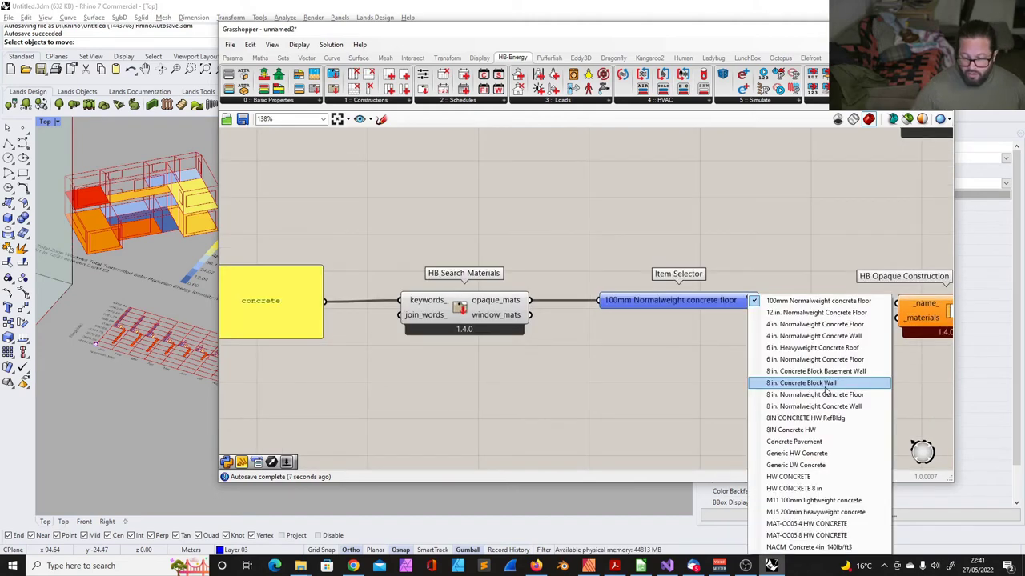
left_click(825, 387)
- Choose M11 100mm lightweight concrete, connect it to _materials of HB Opaque Construction and move that component closer to the selector
scroll(574, 304, "down", 3)
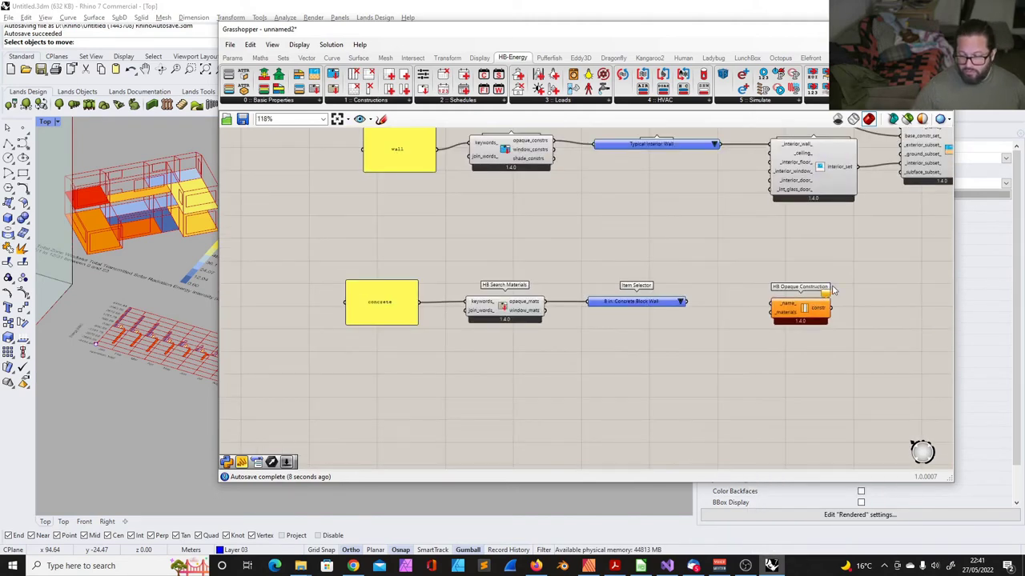
scroll(831, 288, "up", 3)
left_click(583, 311)
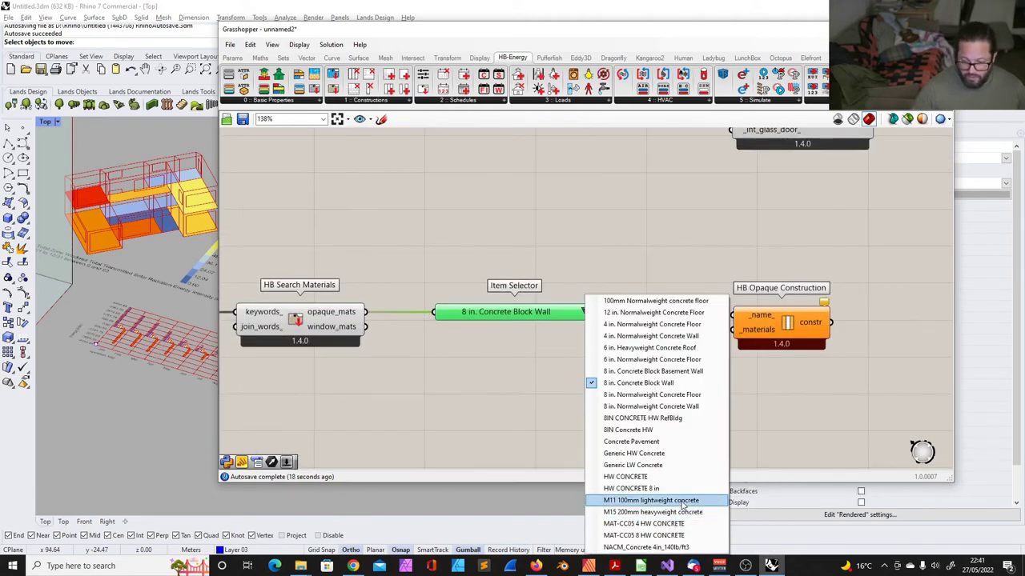
left_click(682, 501)
left_click_drag(599, 320, 734, 329)
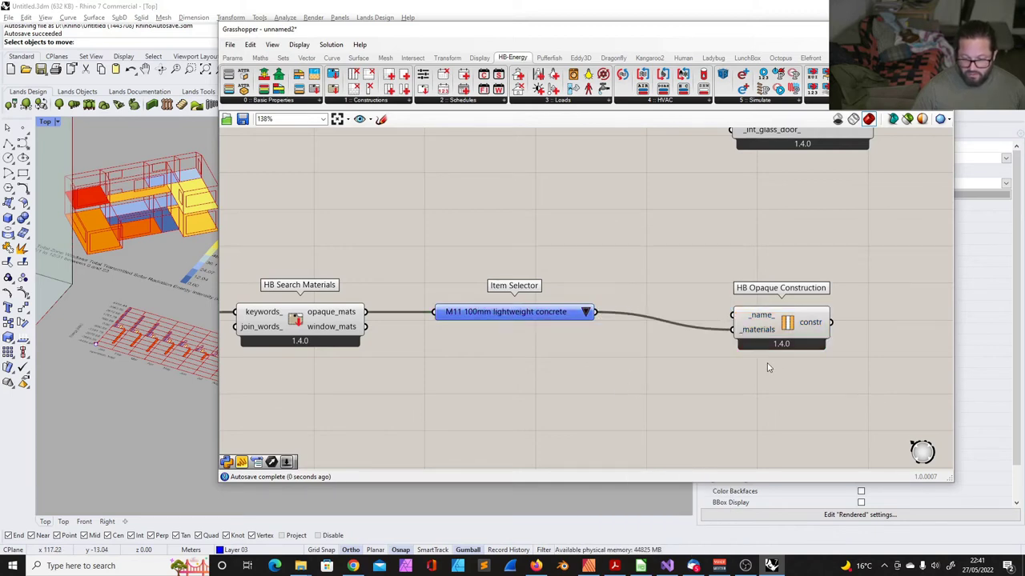
left_click_drag(768, 318, 668, 294)
scroll(647, 329, "down", 3)
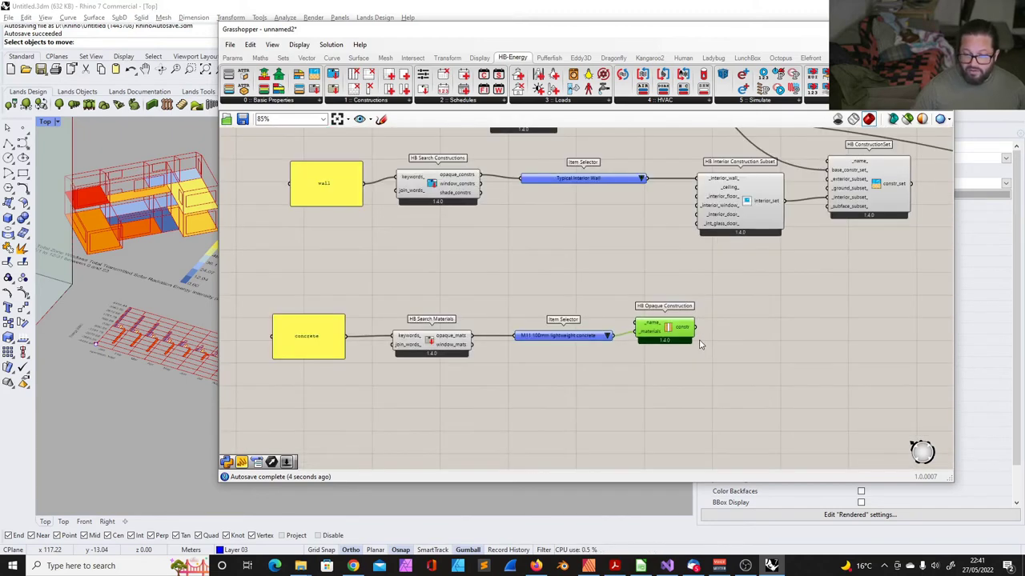
- Connect HB Opaque Construction to _ceiling_ of HB Interior Construction Subset, name it with a "concrete" panel and space out its inputs
scroll(672, 372, "up", 2)
left_click_drag(668, 369, 672, 189)
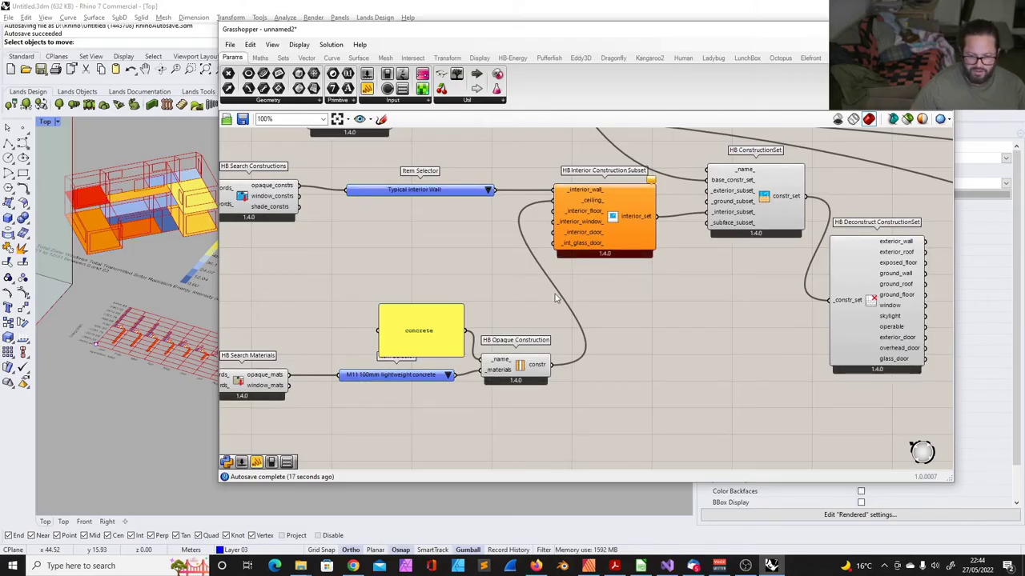
left_click(522, 371)
left_click(505, 323)
left_click_drag(435, 326, 405, 314)
left_click(542, 365)
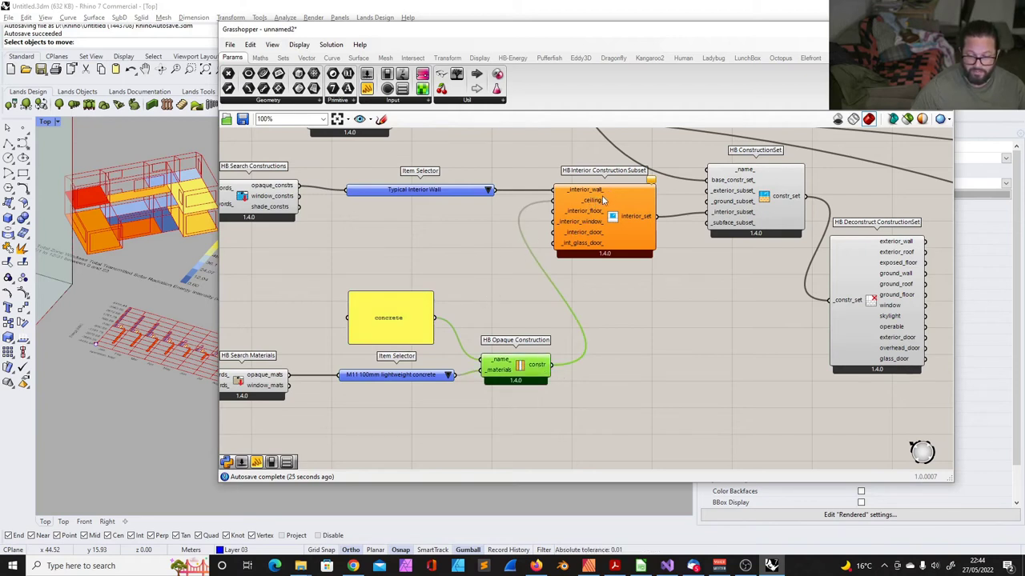
left_click(424, 383)
left_click_drag(405, 379, 399, 379)
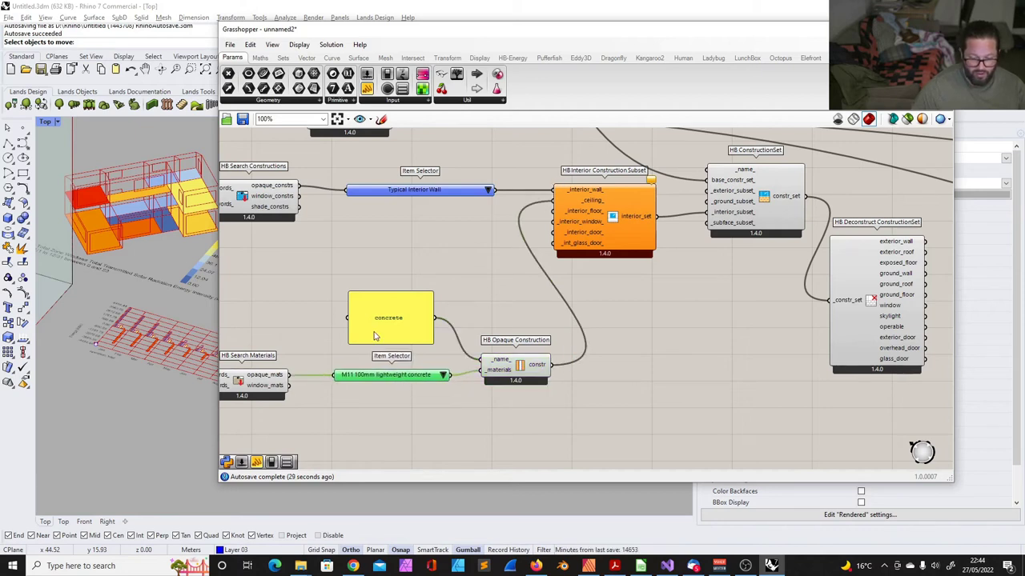
left_click(369, 323)
- Connect the concrete construction to _interior_wall_ in place of the Typical Interior Wall selection and disconnect it from _ceiling_
left_click_drag(558, 373, 536, 238)
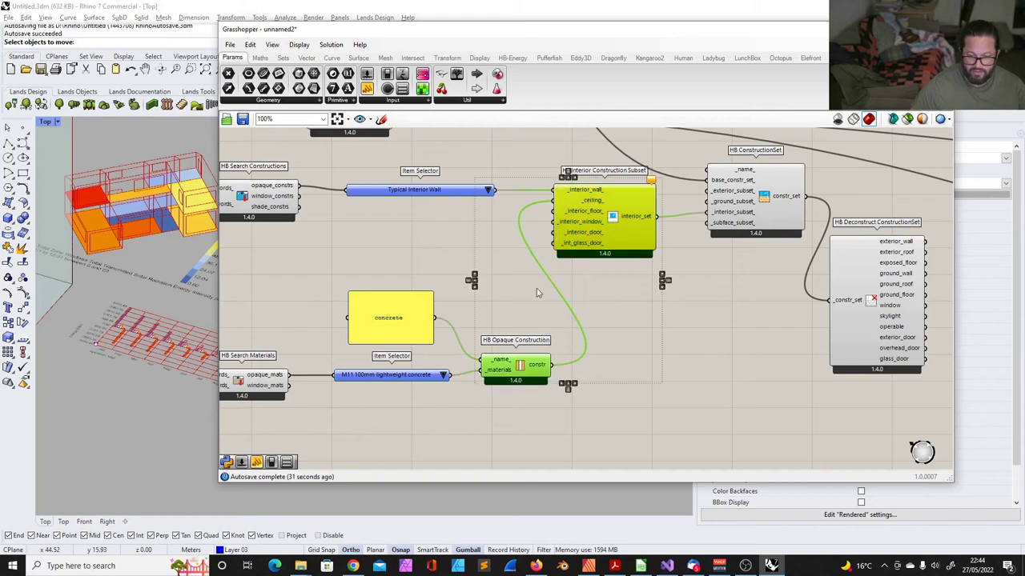
left_click_drag(553, 366, 557, 190)
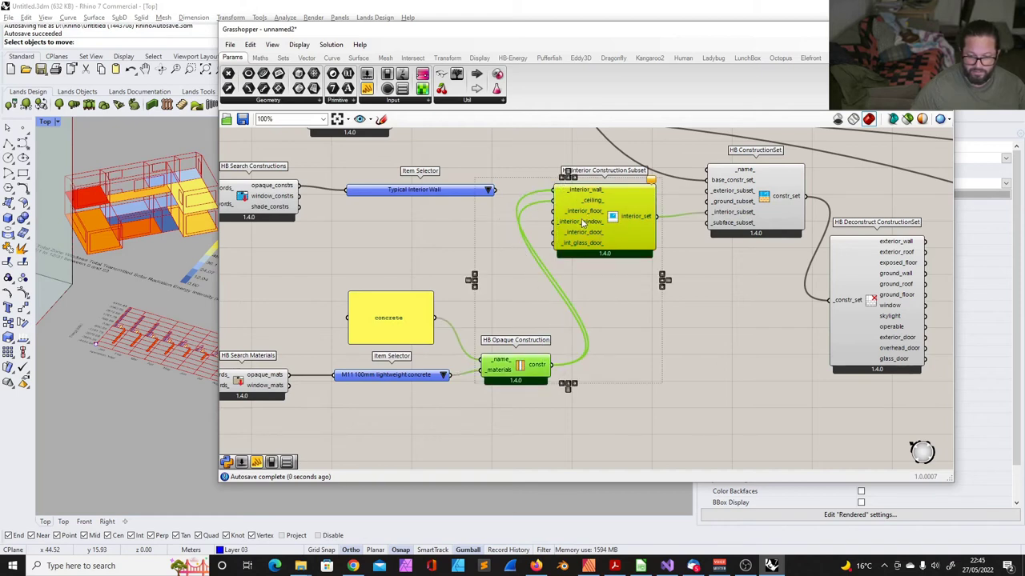
right_click(588, 205)
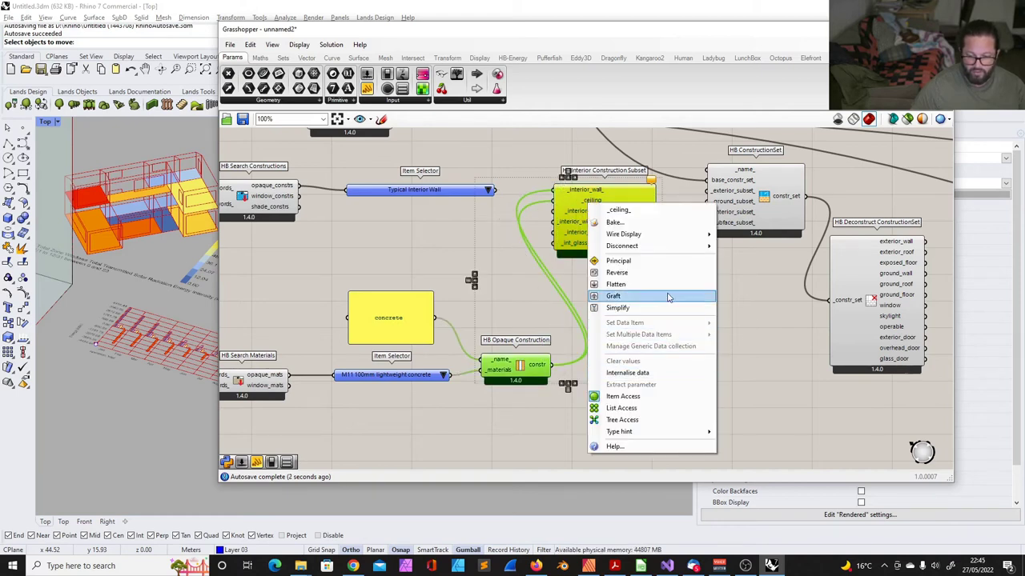
mouse_move(671, 248)
left_click(760, 262)
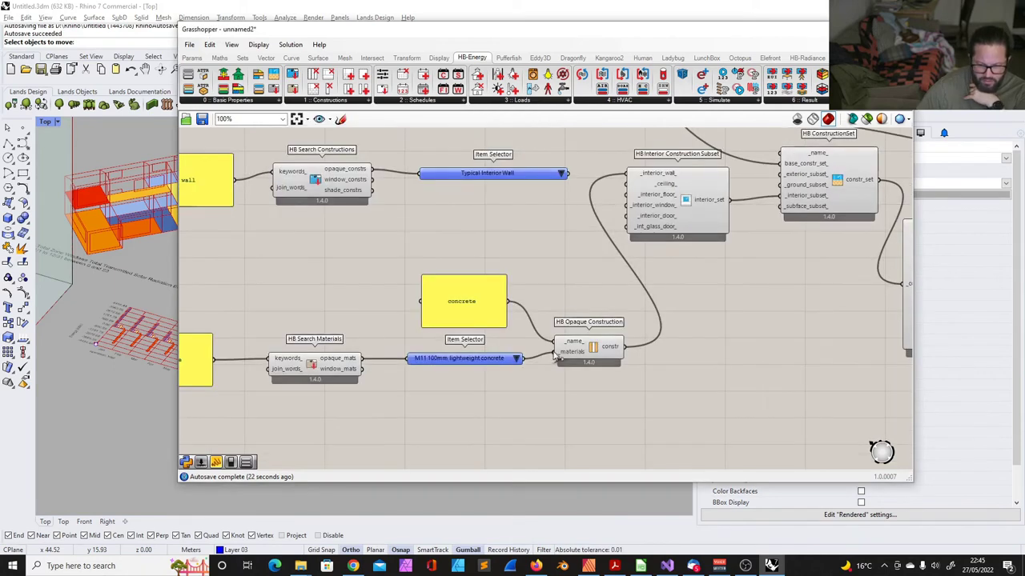
- Trace the concrete construction from HB Opaque Construction through HB Interior Construction Subset into HB ConstructionSet
left_click(582, 352)
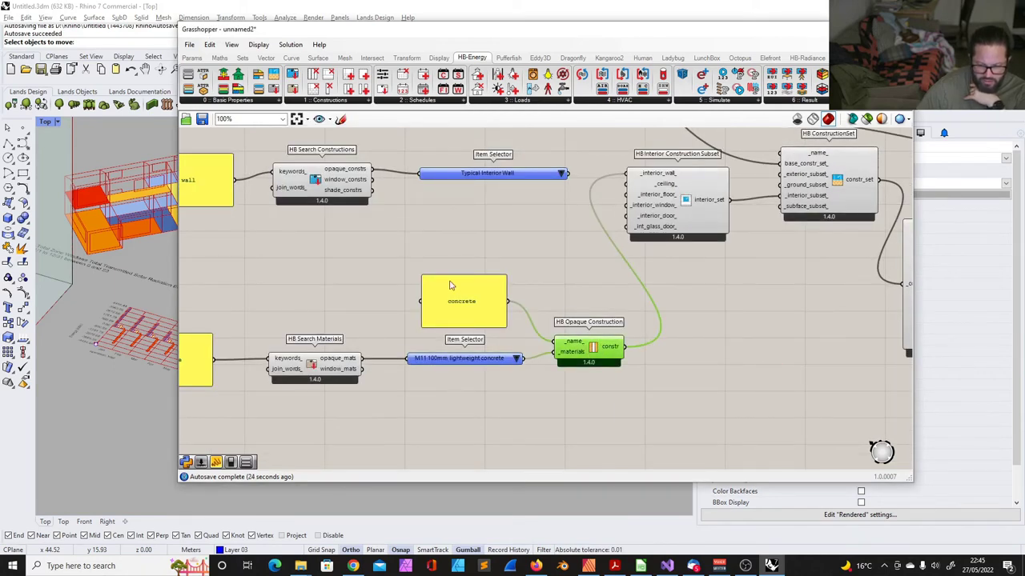
left_click_drag(450, 286, 443, 290)
left_click(619, 362)
left_click_drag(680, 181, 681, 189)
scroll(631, 245, "up", 2)
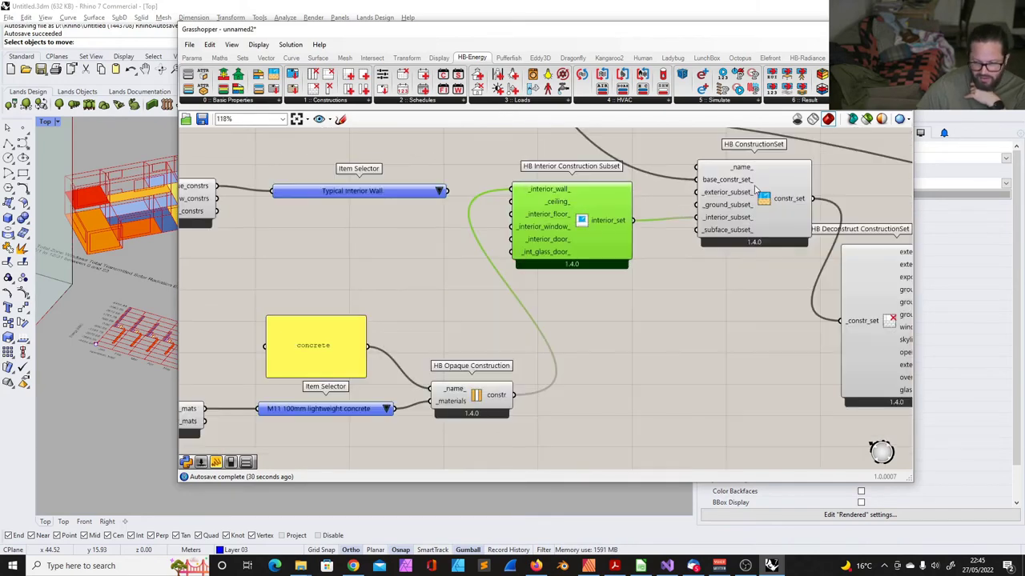
left_click_drag(612, 223, 618, 225)
right_click_drag(713, 148, 649, 149)
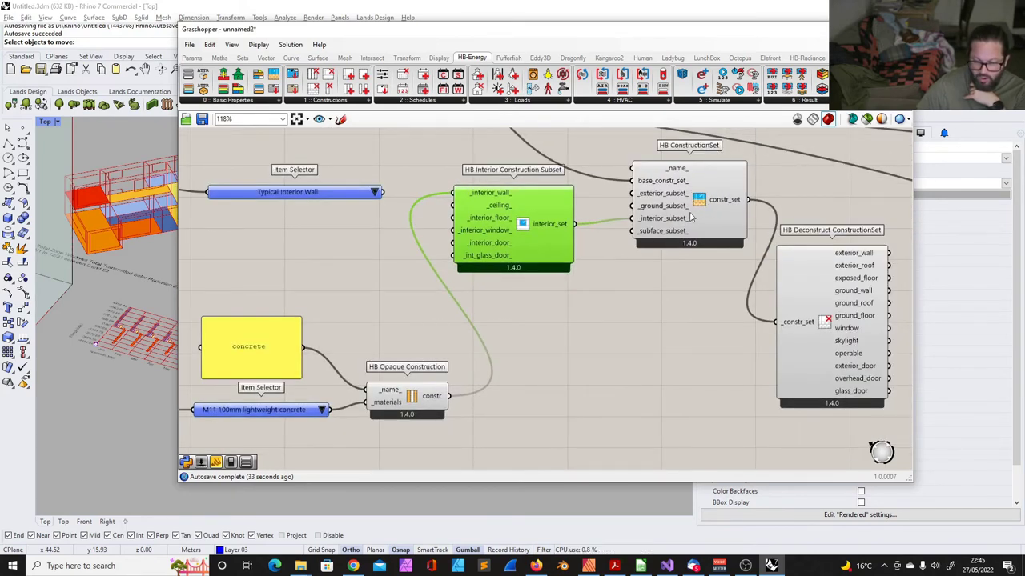
- Add an HB Deconstruct ConstructionSet Interior component below HB Deconstruct ConstructionSet and feed it from constr_set of HB ConstructionSet
scroll(644, 299, "down", 3)
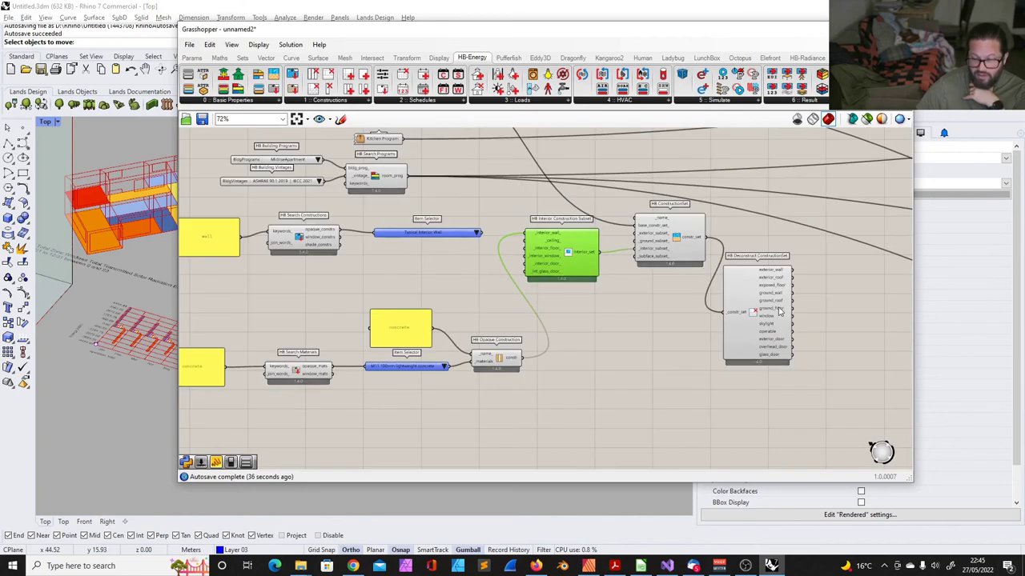
scroll(827, 300, "up", 3)
left_click(721, 262)
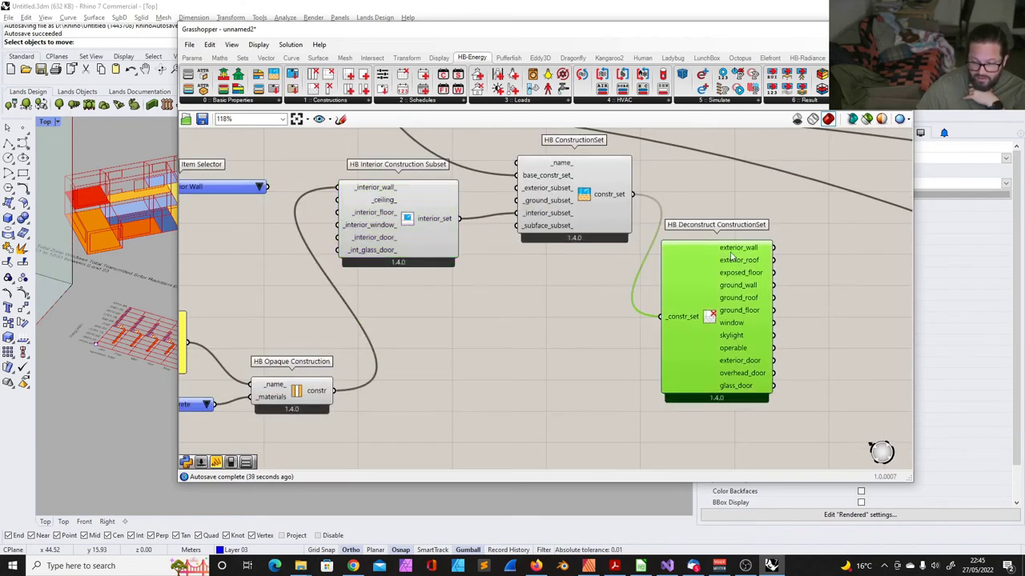
left_click(356, 102)
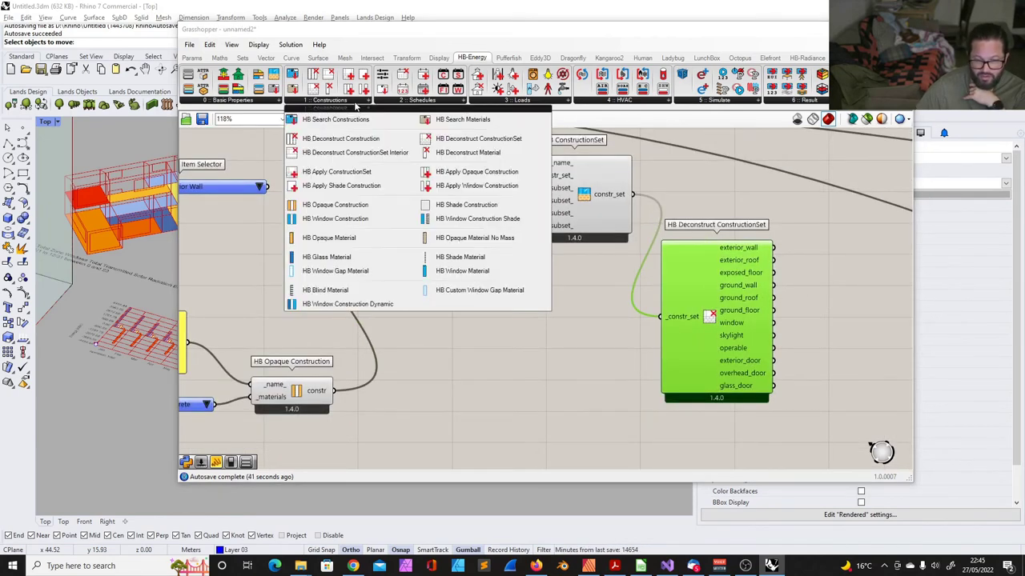
left_click(350, 153)
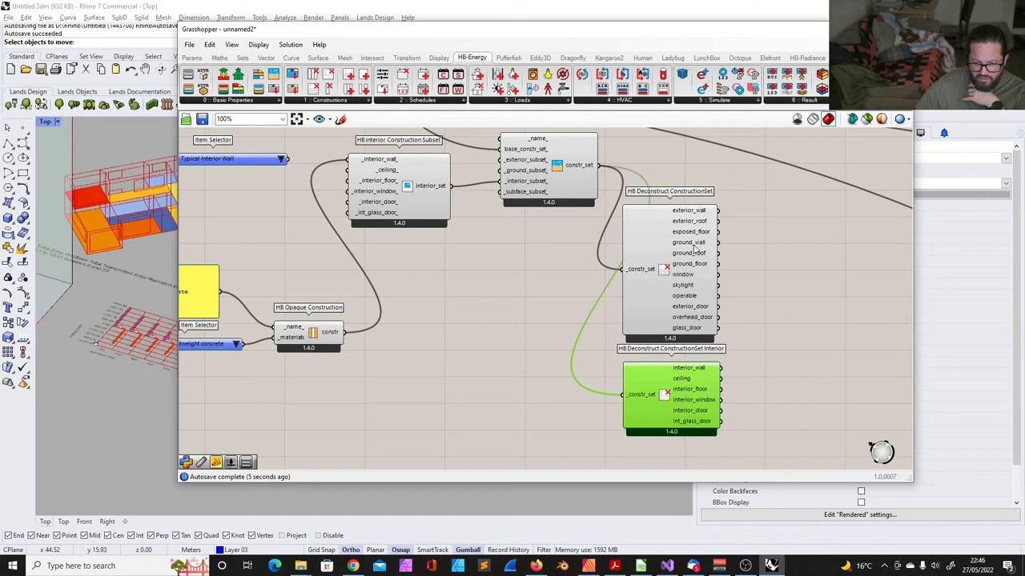
left_click(767, 216)
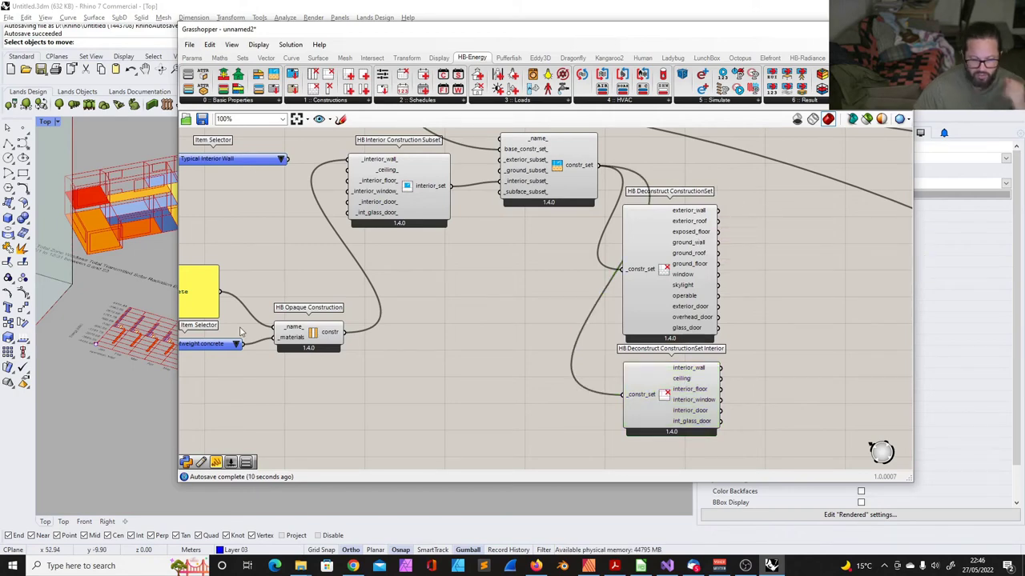
- Copy a panel, place it beside the deconstruct components and connect the exterior_wall output to it
scroll(417, 309, "down", 3)
scroll(328, 307, "up", 2)
left_click(294, 306)
key("ctrl+c")
key("ctrl+v")
left_click_drag(295, 306, 686, 263)
scroll(736, 247, "up", 3)
left_click_drag(610, 232, 658, 258)
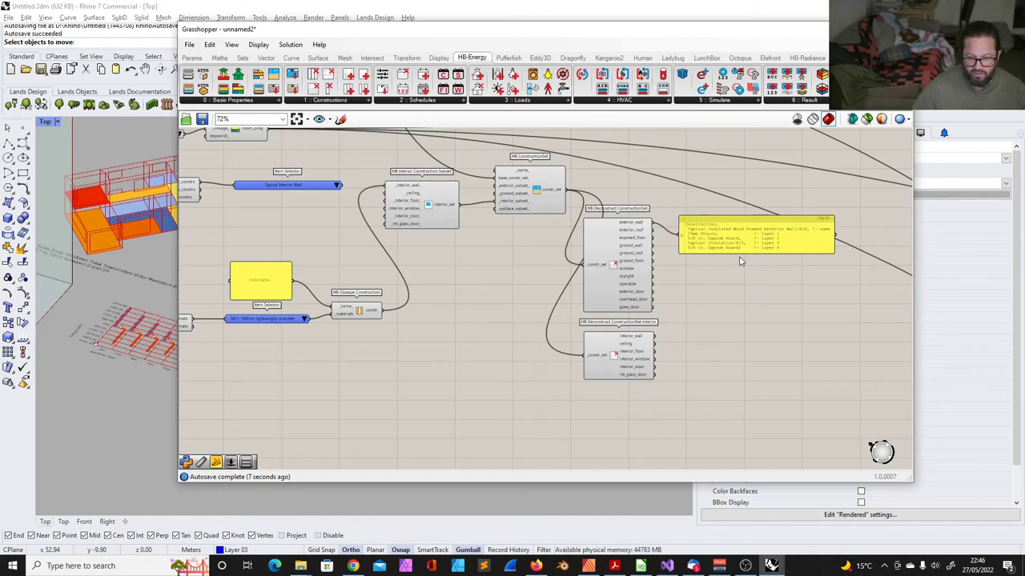
- Connect interior_wall of HB Deconstruct ConstructionSet Interior to the panel in place of exterior_wall and read the construction it lists
scroll(741, 258, "up", 1)
left_click_drag(639, 351, 682, 227)
scroll(766, 258, "up", 4)
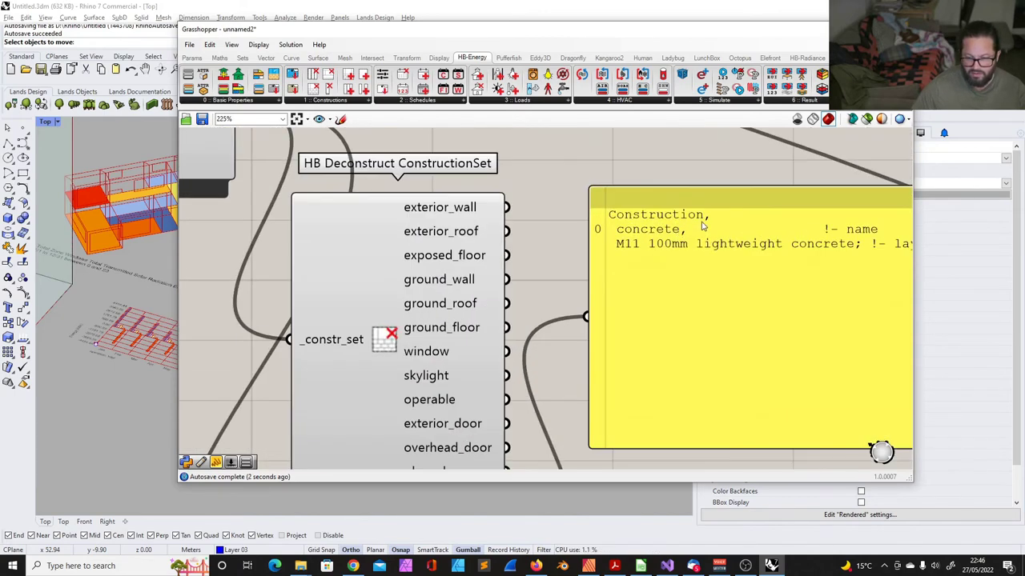
scroll(655, 233, "down", 3)
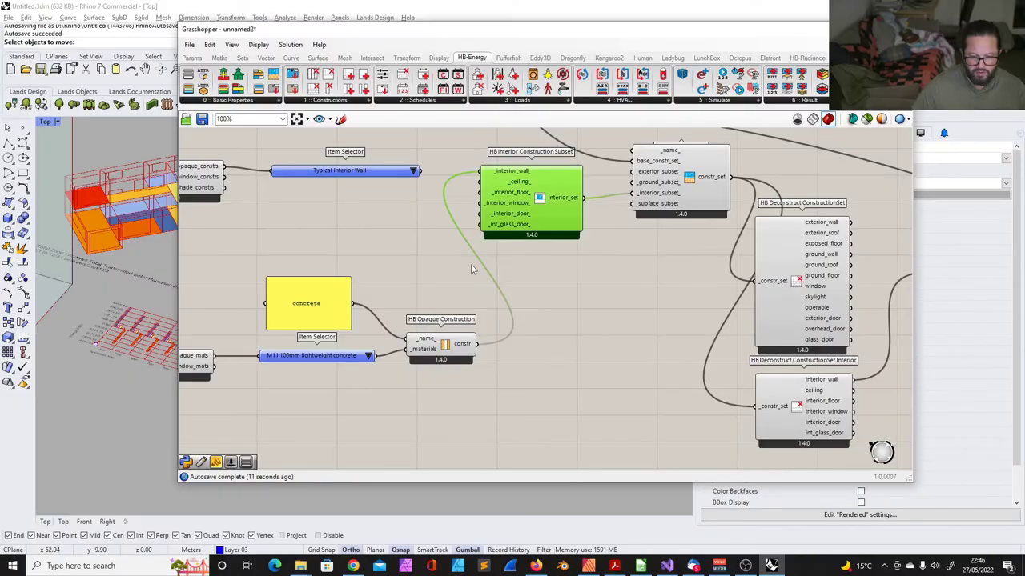
- Try the concrete construction on _interior_floor_ and _ceiling_ of HB Interior Construction Subset, check the component's warning and disconnect it
left_click_drag(478, 344, 481, 193)
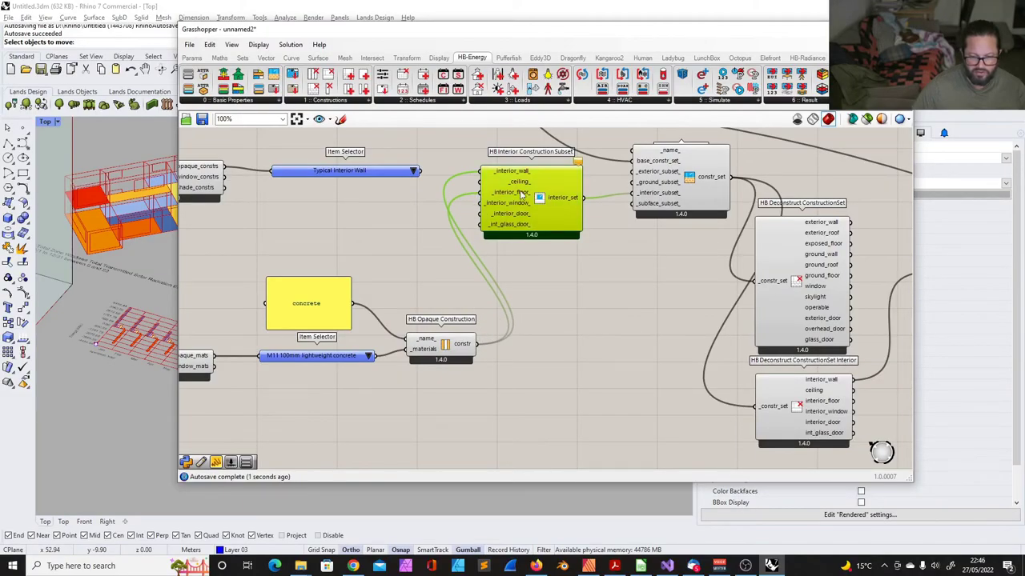
mouse_move(580, 165)
left_click(610, 285)
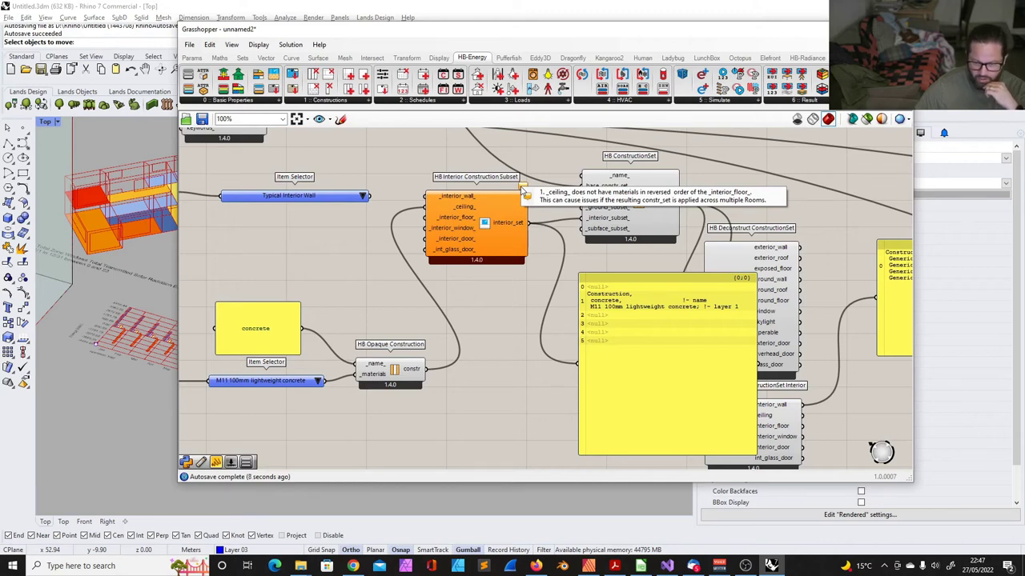
left_click(636, 252)
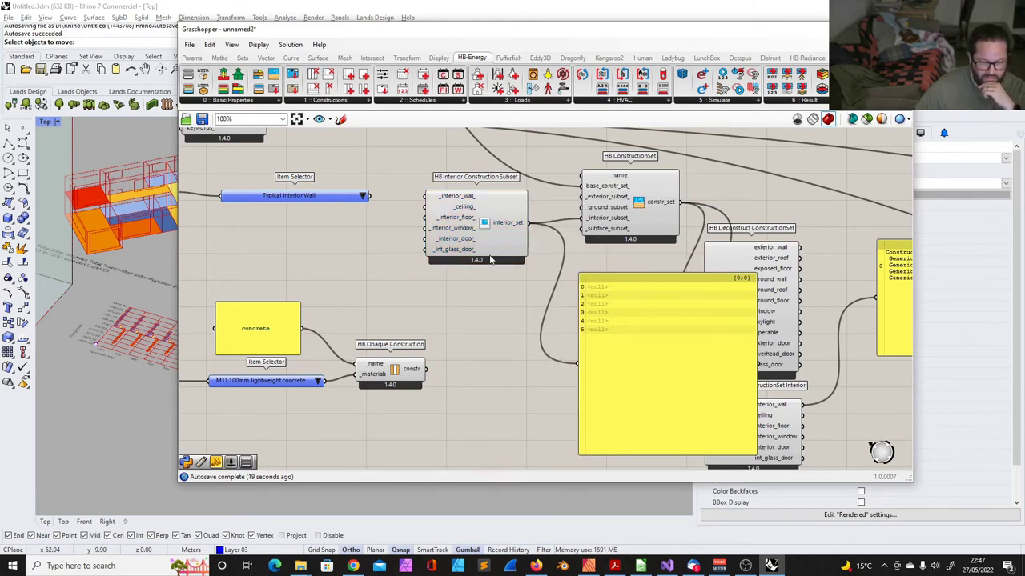
- Try connecting the concrete opaque construction to _interior_window_ of HB Interior Construction Subset and disconnect it
left_click_drag(425, 369, 423, 229)
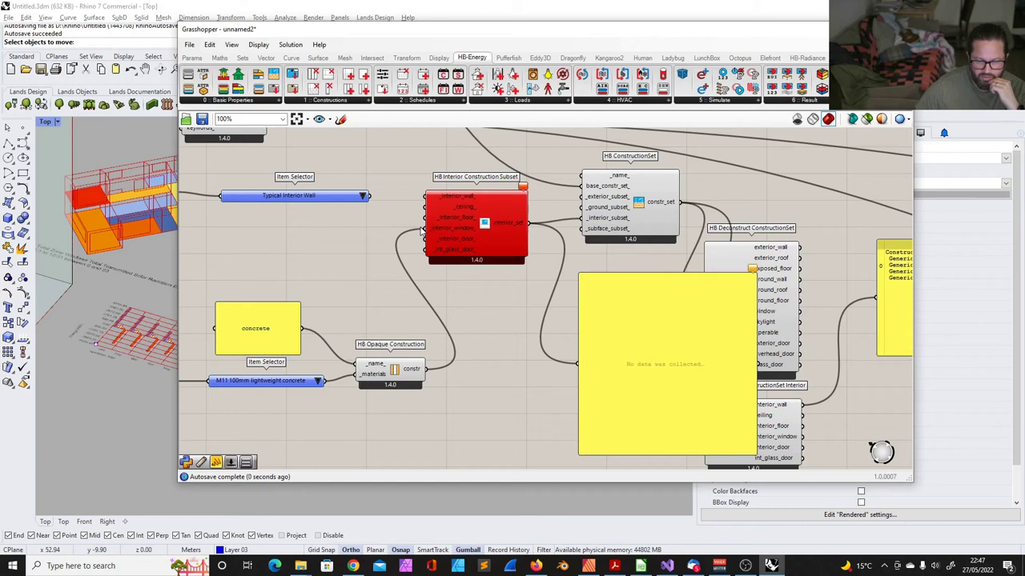
right_click(454, 229)
mouse_move(560, 274)
left_click(631, 275)
- Try the concrete construction on _interior_door_ and _int_glass_door_ of HB Interior Construction Subset and leave both inputs disconnected
left_click_drag(425, 369, 427, 249)
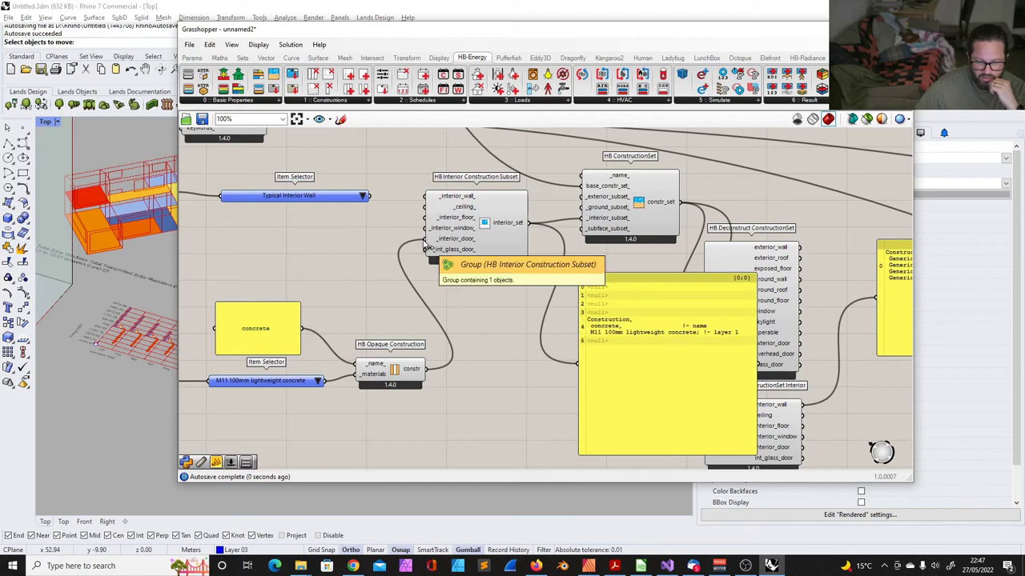
left_click(452, 243)
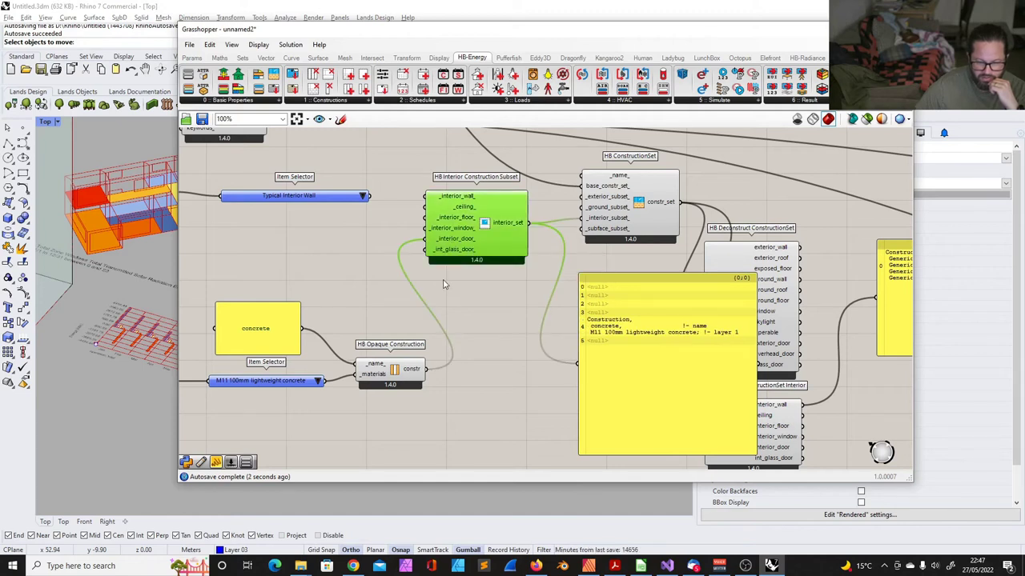
right_click(453, 240)
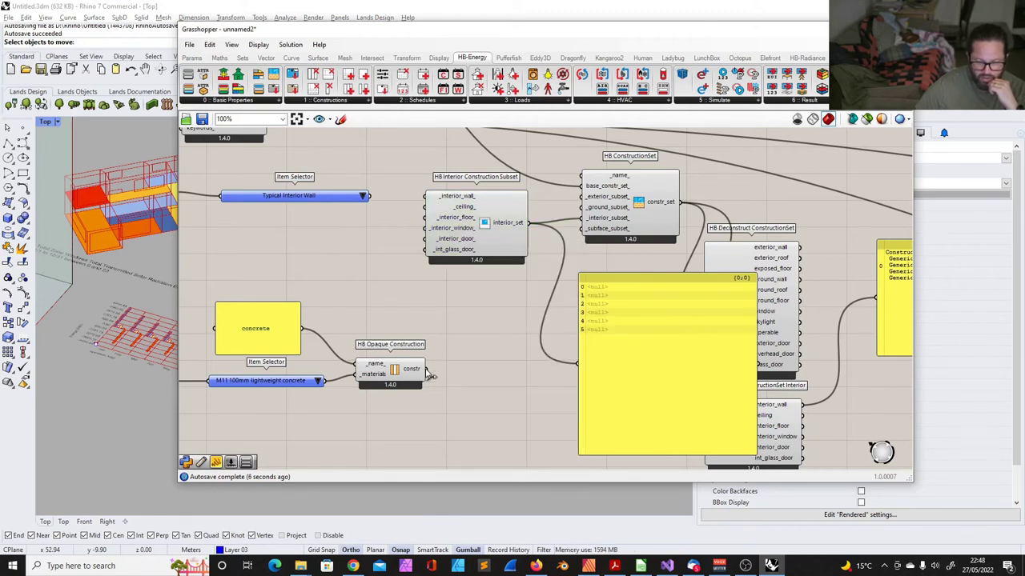
left_click_drag(426, 369, 430, 269)
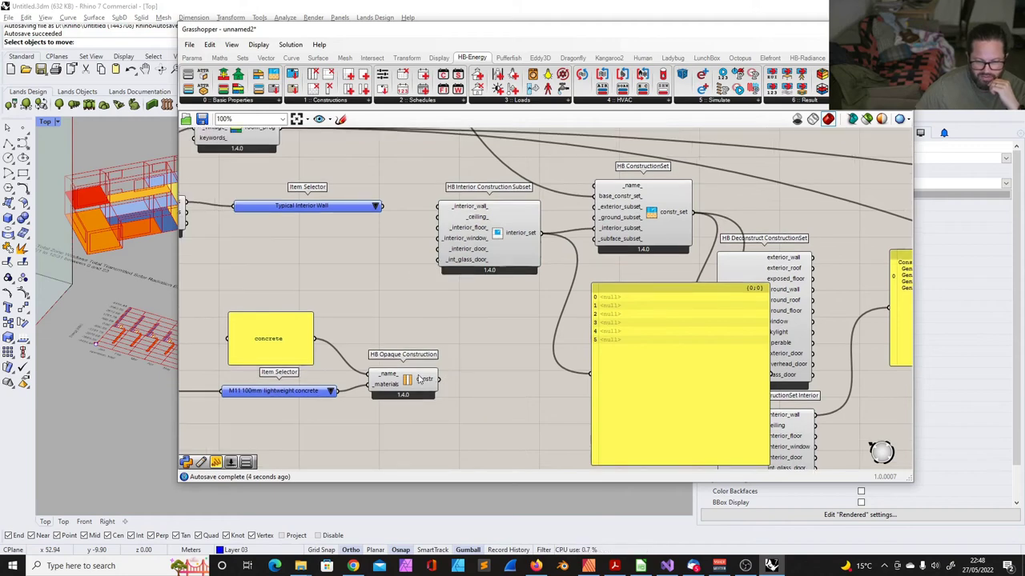
left_click(420, 379)
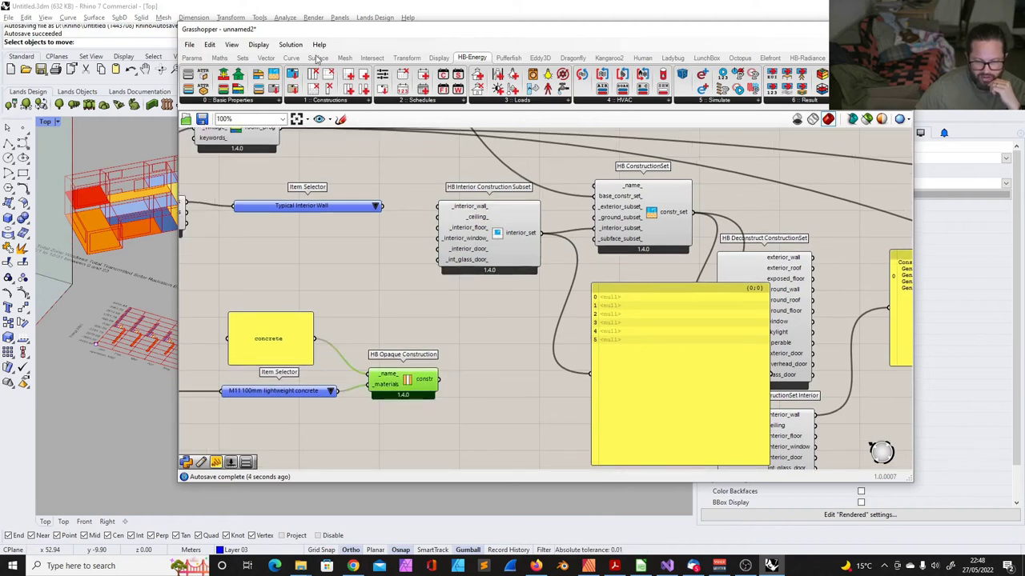
- Add HB Window Construction and HB Glass Material components and connect the glass mat output to _materials of the window construction
left_click(327, 102)
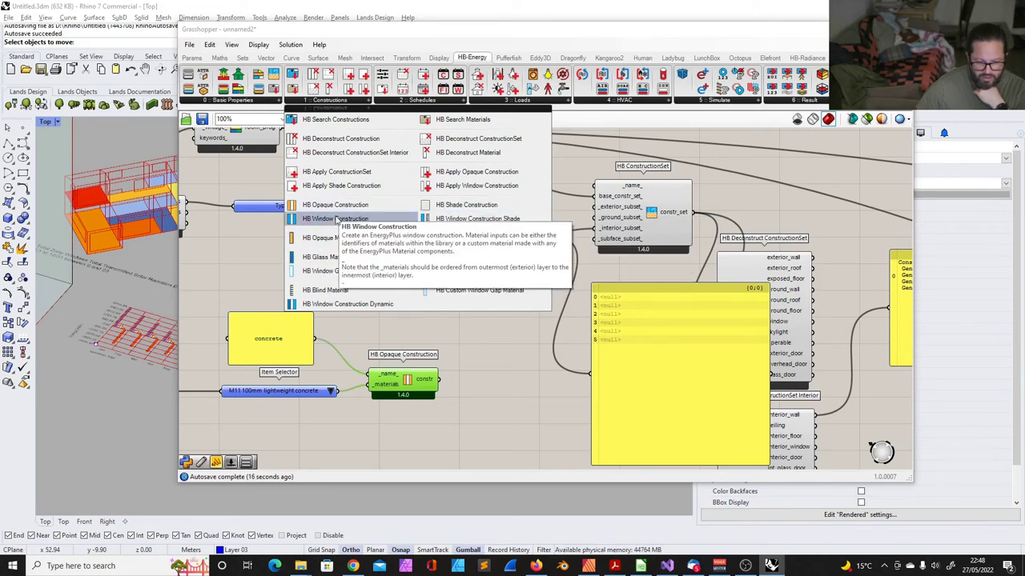
left_click_drag(322, 221, 404, 314)
left_click(322, 100)
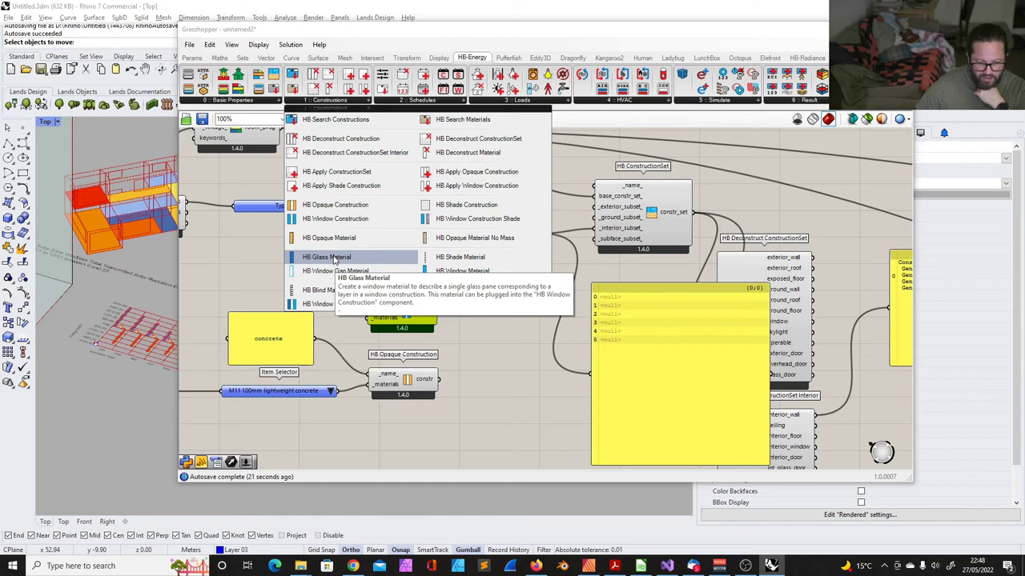
left_click_drag(335, 259, 351, 269)
scroll(350, 269, "down", 1)
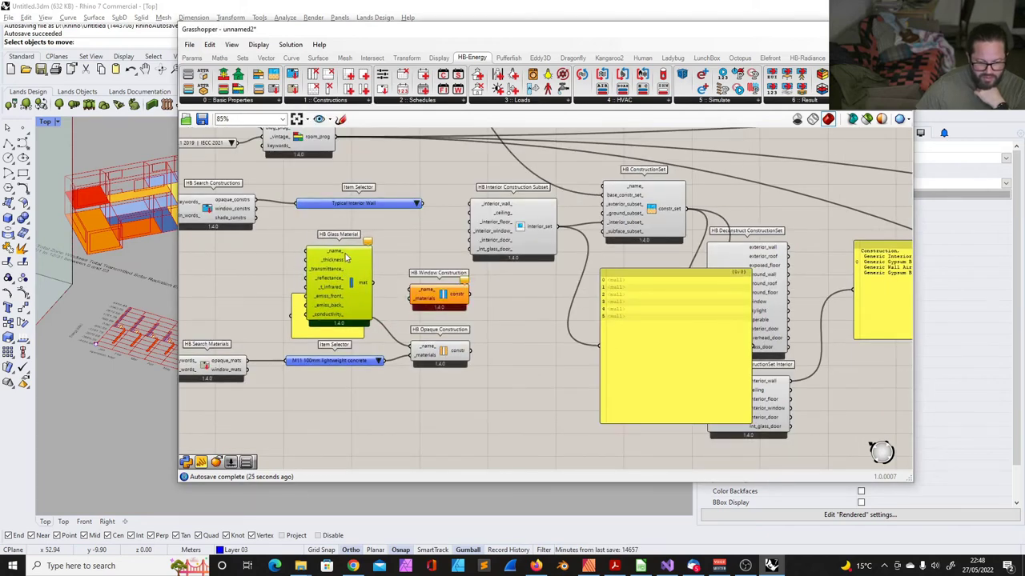
left_click_drag(389, 301, 409, 303)
left_click(433, 245)
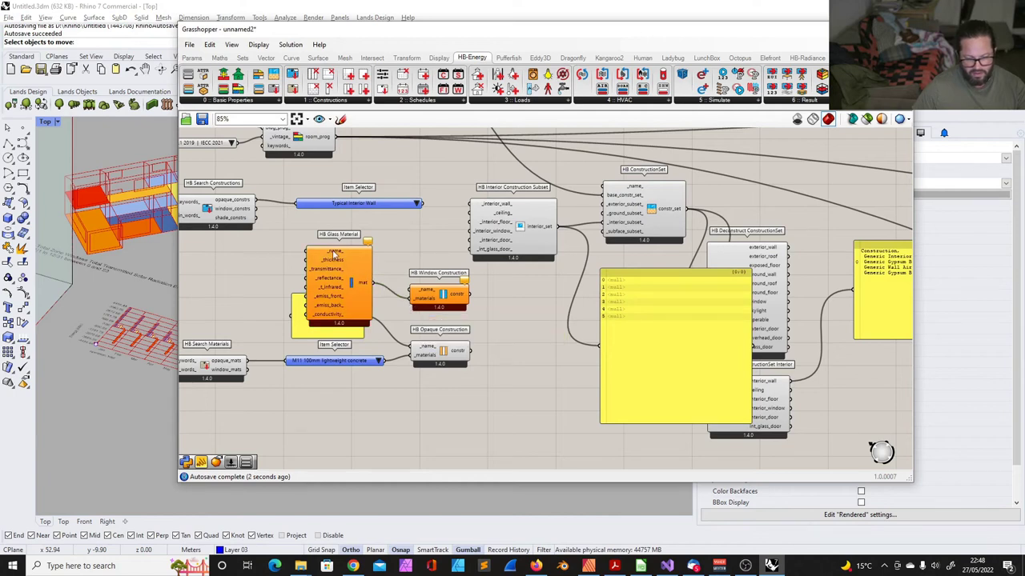
- Add a number slider set to 10 and connect it to _thickness of HB Glass Material
double_click(268, 248)
type("slider")
key("Return")
left_click_drag(283, 247, 258, 269)
- Connect HB Window Construction to _int_glass_door_ of HB Interior Construction Subset and position the component between the glass material and the subset
left_click(460, 298)
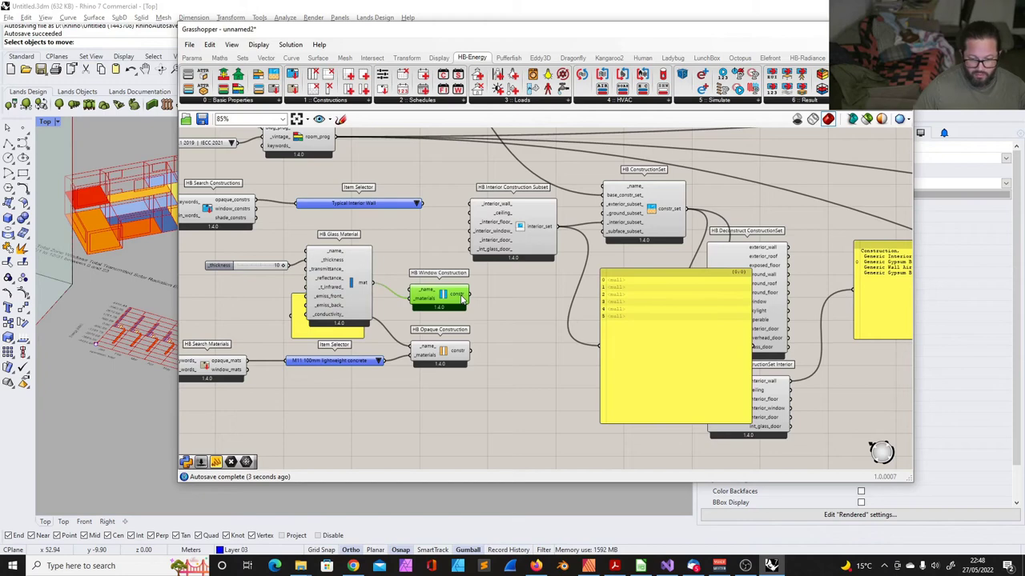
left_click_drag(460, 298, 435, 293)
left_click_drag(445, 289, 470, 249)
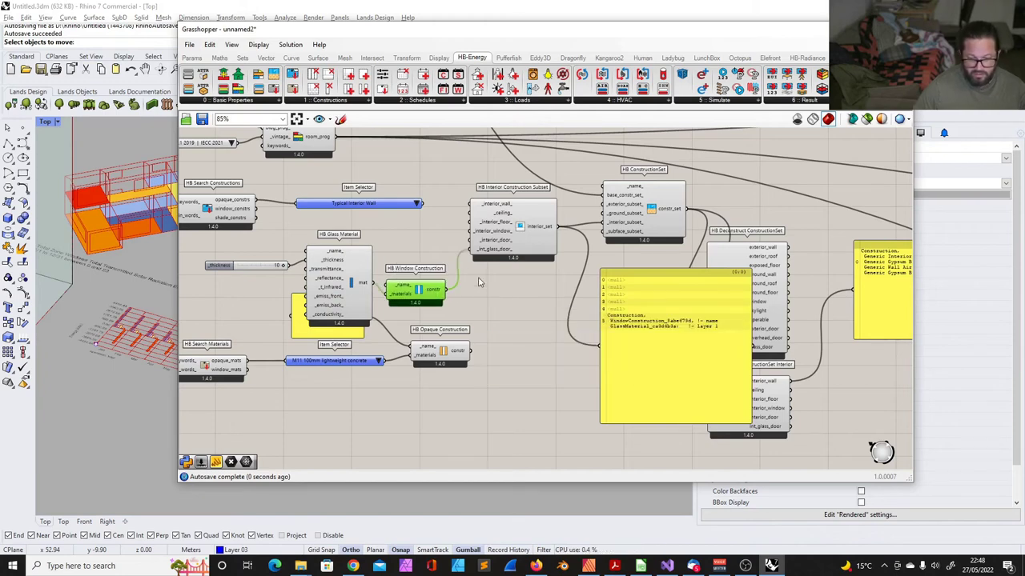
left_click(483, 316)
left_click_drag(423, 296, 430, 288)
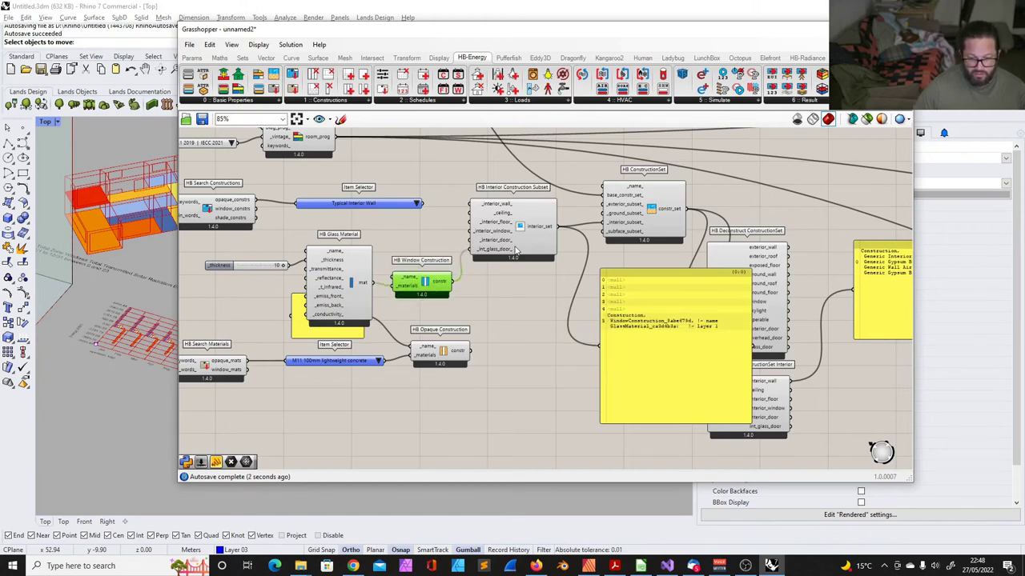
- Connect the concrete HB Opaque Construction to _interior_wall_ of HB Interior Construction Subset
scroll(488, 278, "down", 3)
scroll(489, 278, "up", 2)
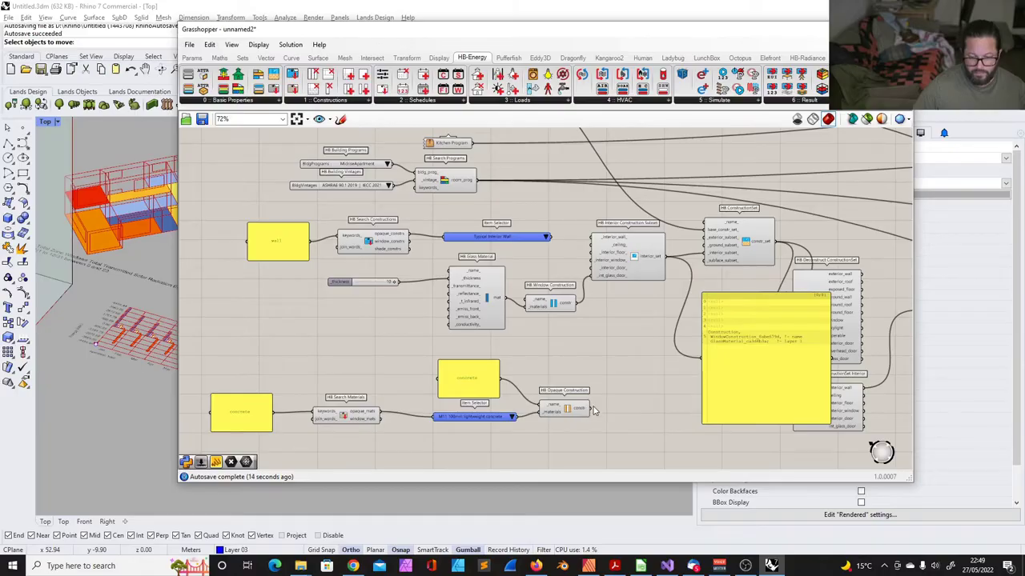
left_click_drag(594, 406, 609, 310)
left_click_drag(594, 410, 595, 238)
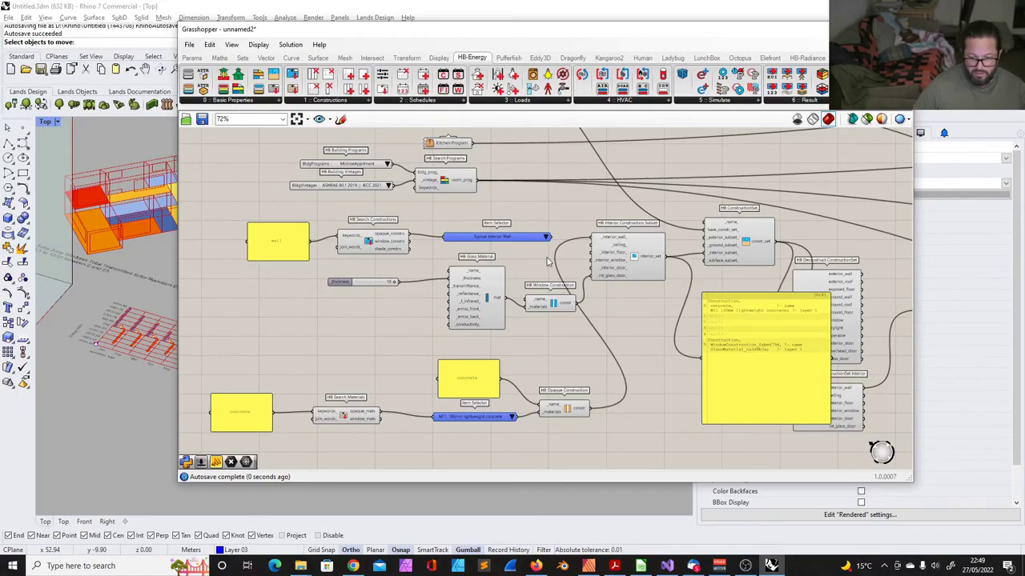
- Change the construction search keyword to "ceiling" and connect Typical Wood Joist Attic Floor Ceiling to _ceiling_ of HB Interior Construction Subset
scroll(575, 243, "up", 3)
double_click(235, 240)
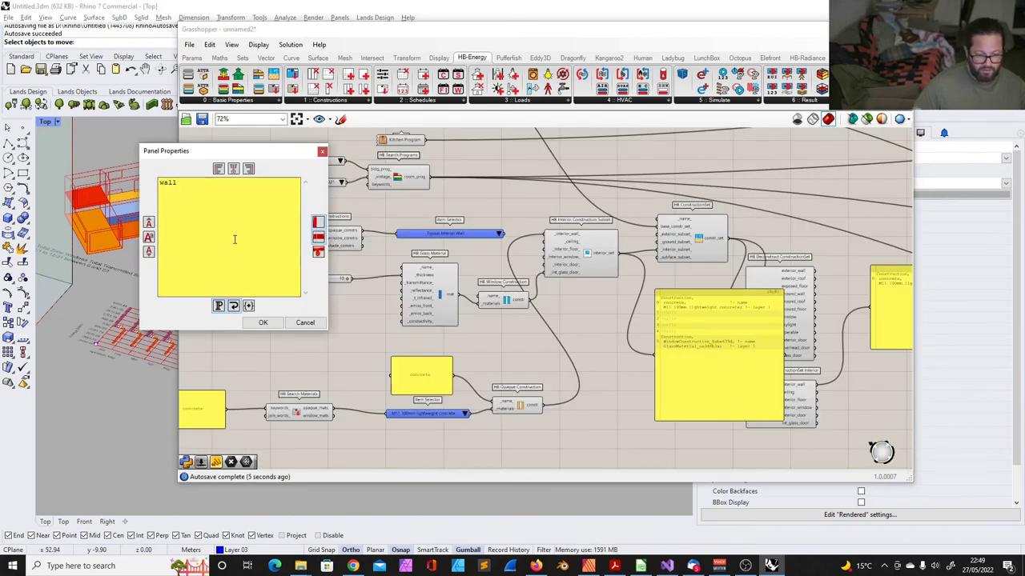
key("BackSpace")
key("BackSpace")
key("BackSpace")
key("BackSpace")
type("ceiling")
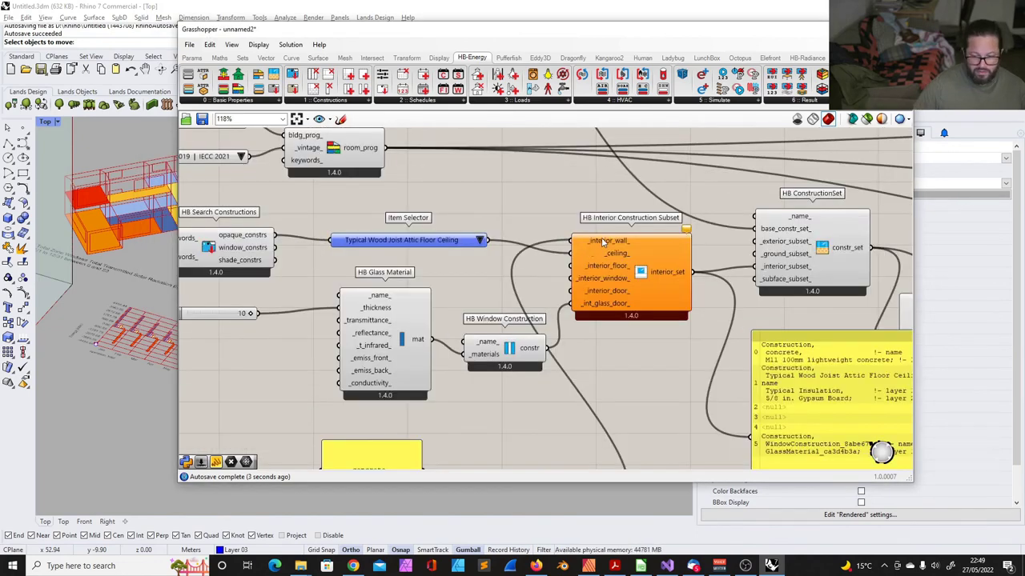
- Disconnect the concrete construction from _interior_wall_ and the window construction from _int_glass_door_
right_click(602, 239)
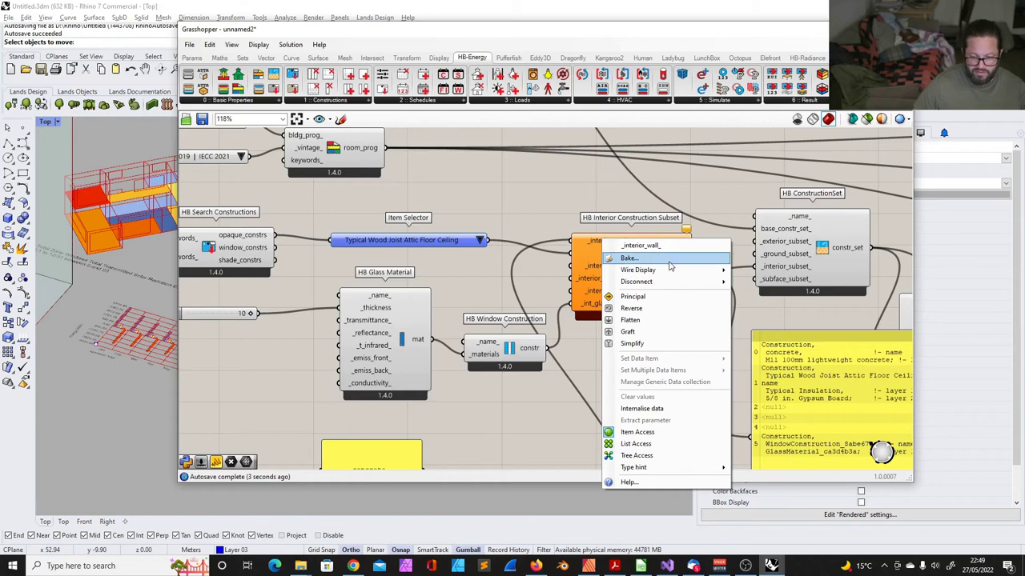
left_click(784, 285)
right_click(609, 308)
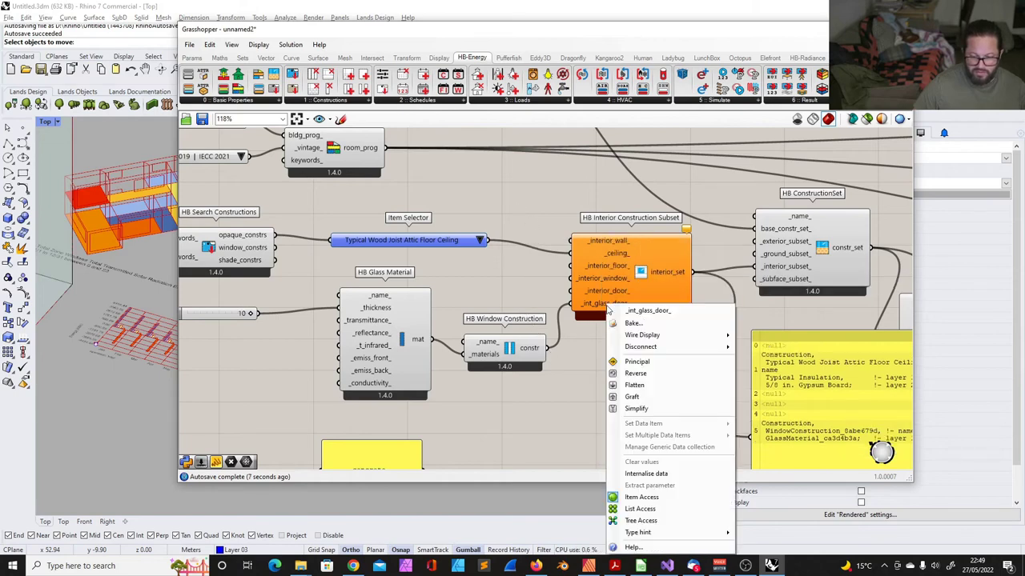
mouse_move(648, 346)
left_click(744, 349)
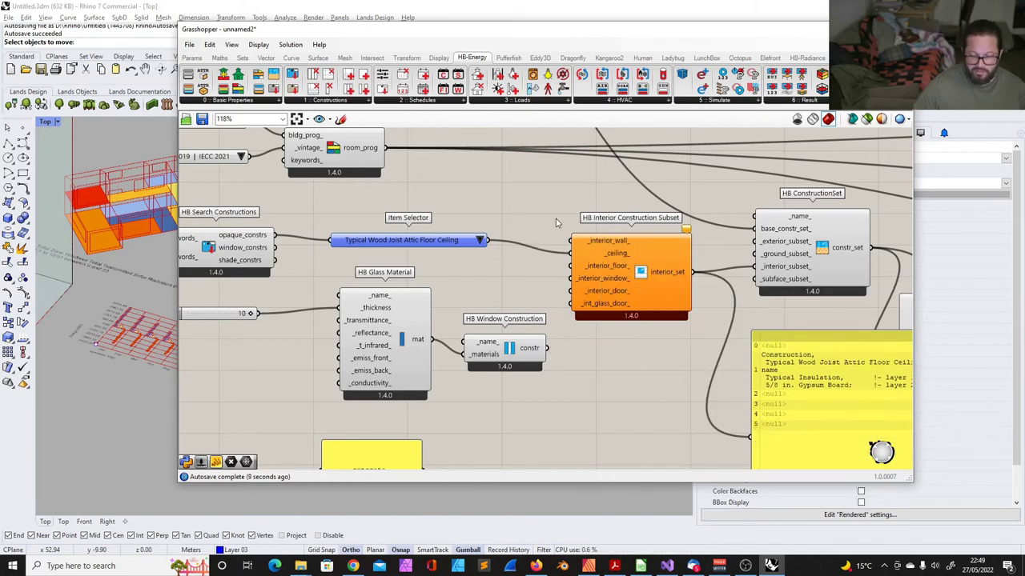
- Choose Generic Interior Ceiling for the ceiling construction and try connecting HB Window Construction to _interior_wall_
scroll(429, 244, "up", 3)
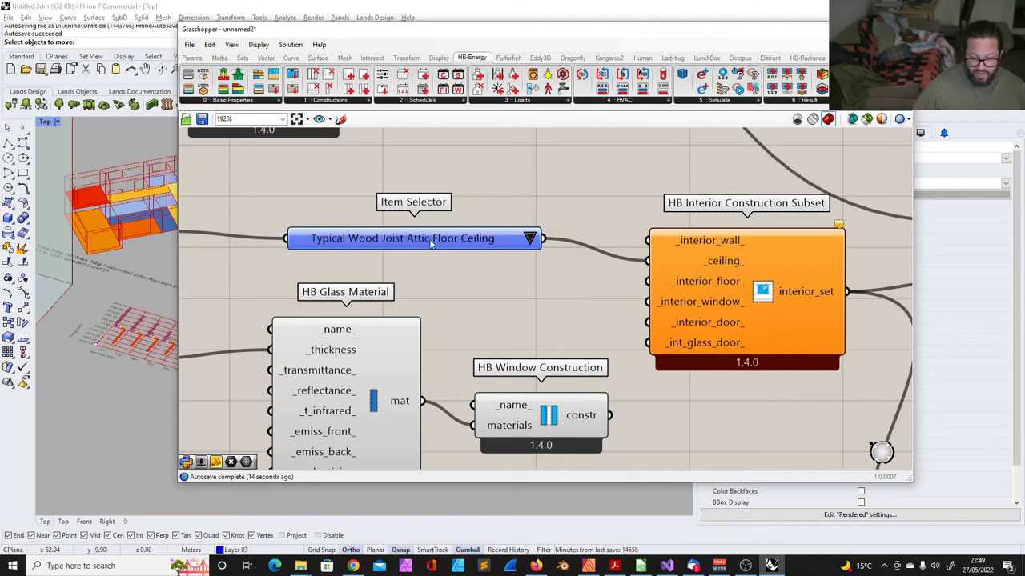
left_click_drag(510, 356, 538, 230)
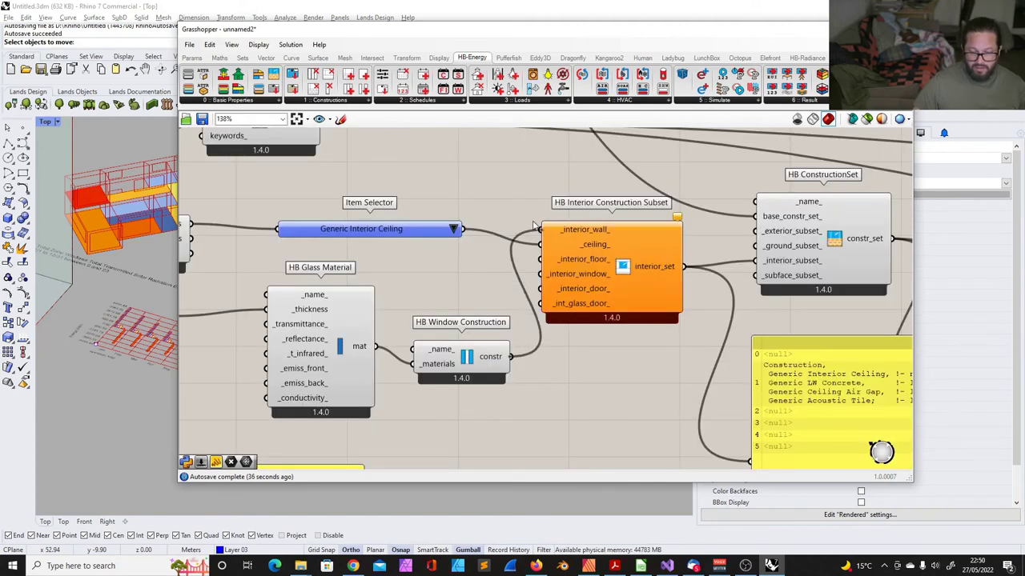
- Connect HB Window Construction to _int_glass_door_ instead of _interior_wall_ and delete the Generic Interior Ceiling selector
scroll(512, 280, "down", 1)
left_click(424, 214)
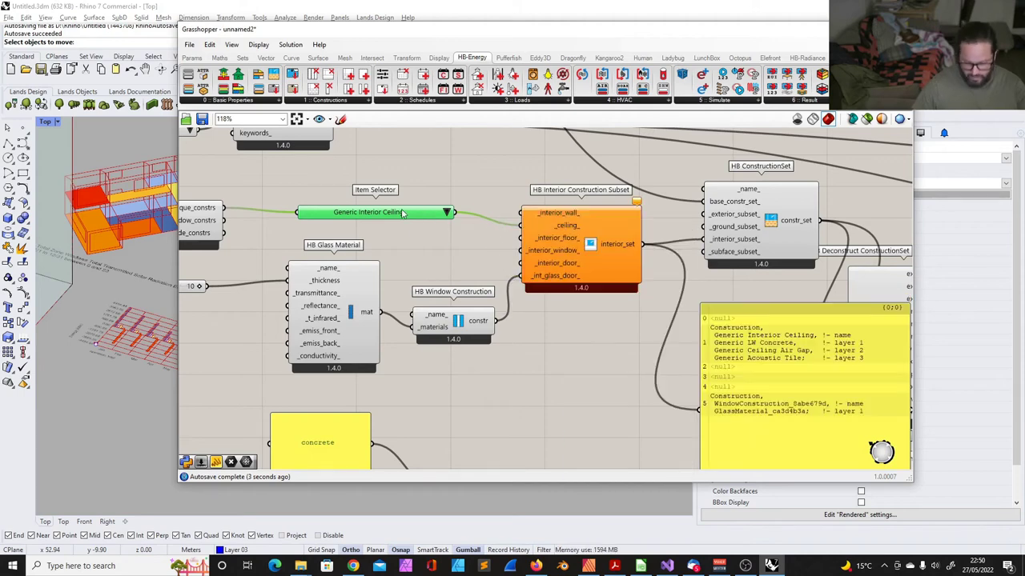
scroll(398, 202, "down", 3)
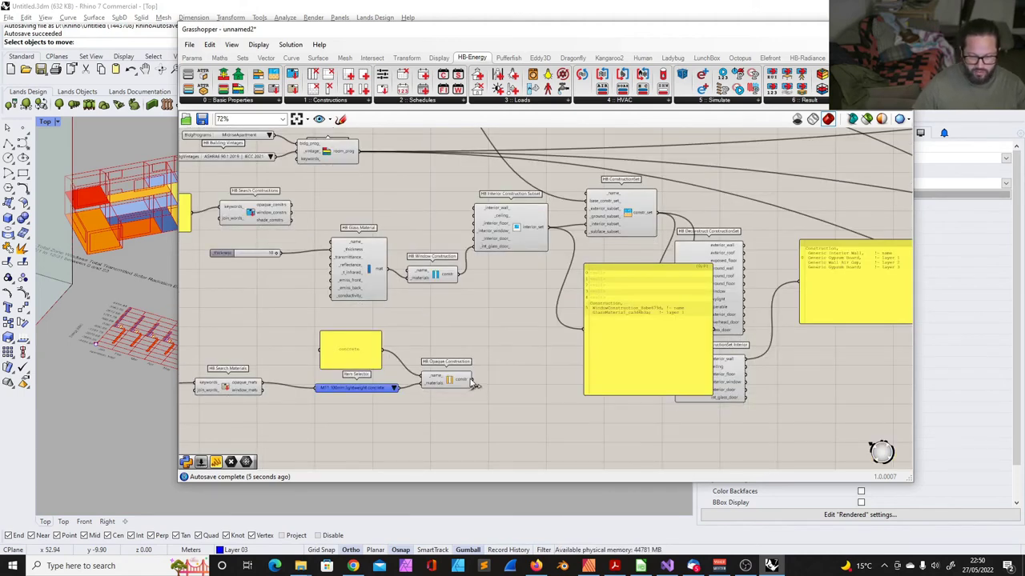
- Connect the concrete HB Opaque Construction to the _interior_wall_ input of HB Interior Construction Subset
scroll(480, 205, "up", 3)
scroll(484, 189, "down", 1)
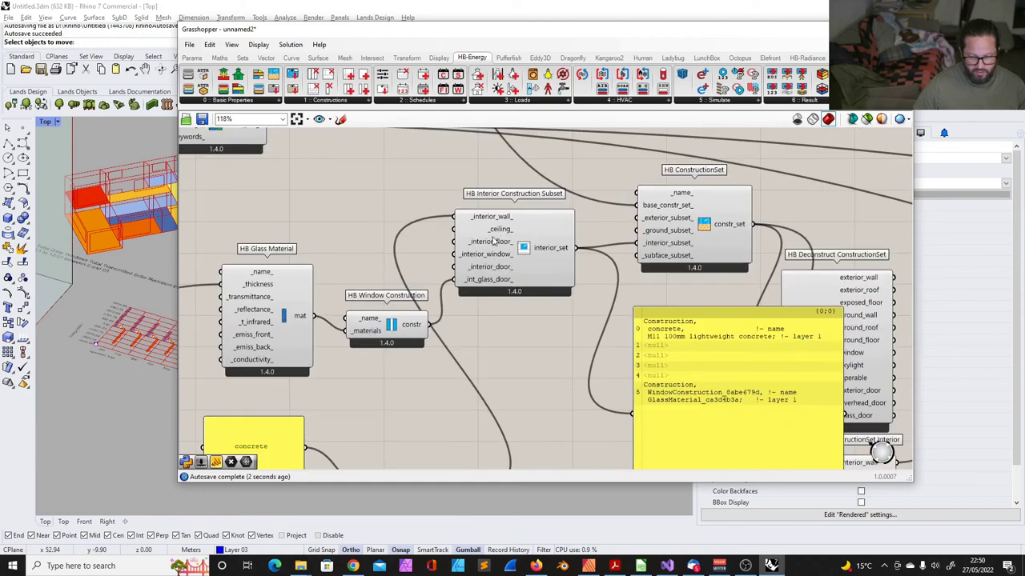
scroll(456, 234, "down", 3)
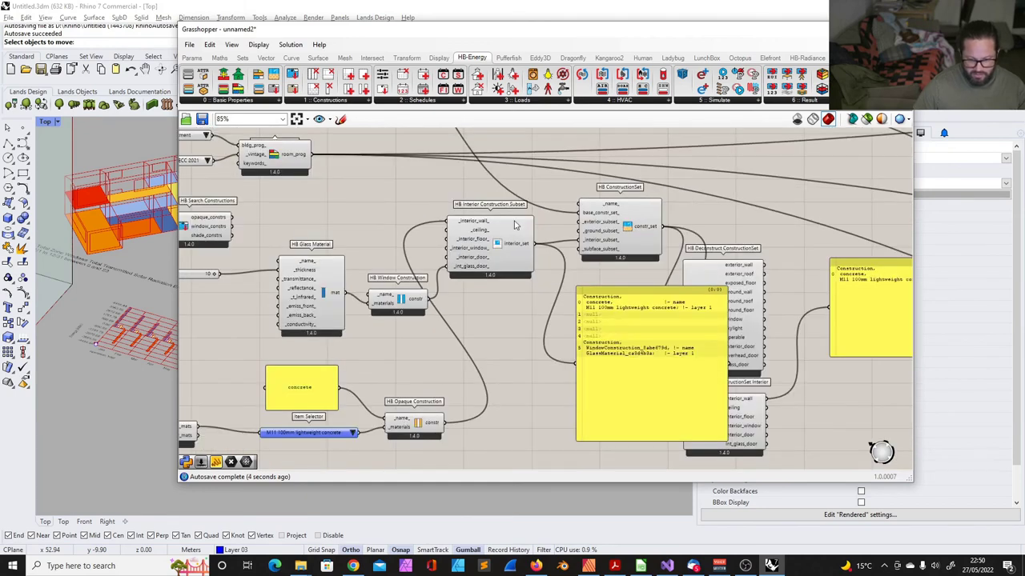
- Delete the panel on the interior_set output and also connect HB Window Construction to _interior_window_, moving that component slightly up
scroll(507, 237, "up", 3)
left_click(669, 341)
key("Delete")
right_click_drag(513, 264, 560, 286)
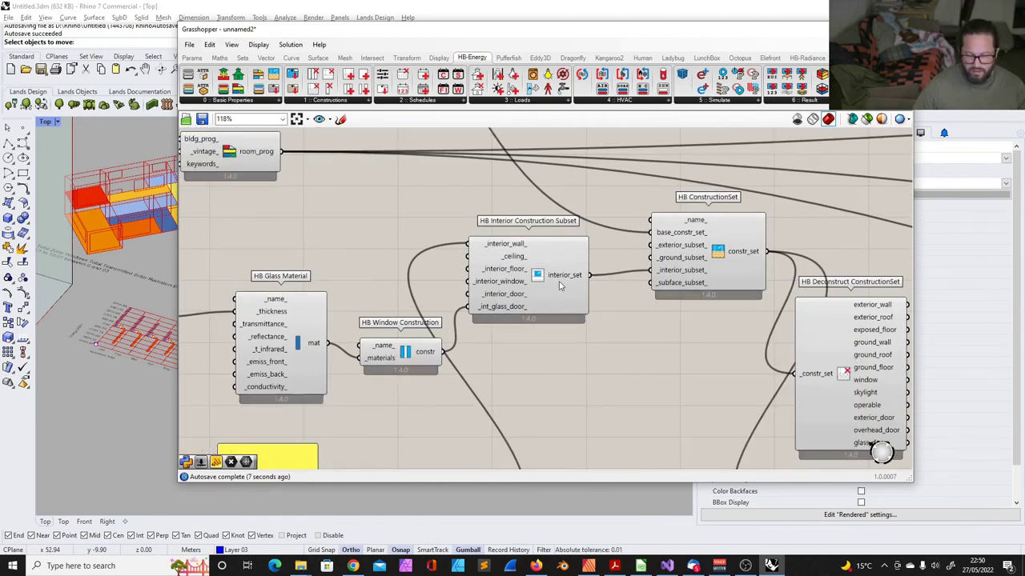
left_click_drag(444, 352, 467, 282)
left_click_drag(413, 356, 409, 318)
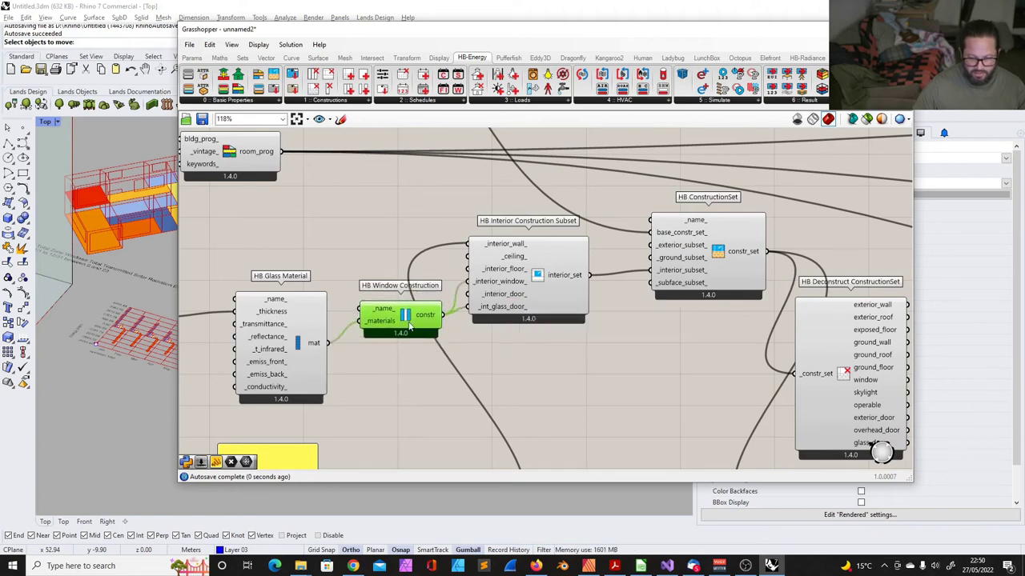
- Place an HB Window Construction Dynamic component below the concrete material selector, look at its inputs, and delete it
scroll(470, 311, "down", 5)
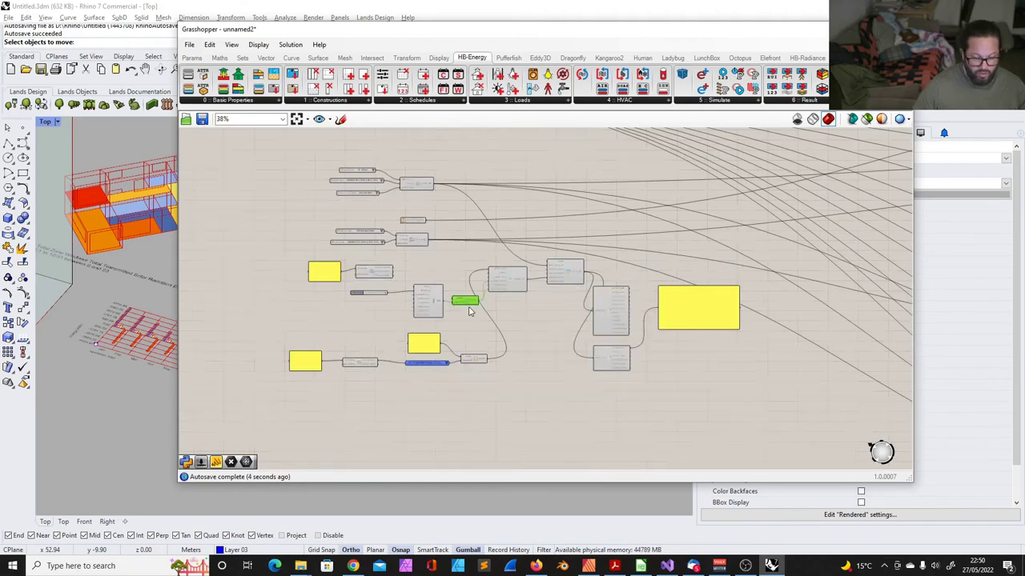
scroll(457, 301, "up", 5)
scroll(474, 274, "down", 3)
scroll(376, 360, "up", 1)
scroll(439, 300, "down", 2)
scroll(432, 394, "up", 5)
left_click(329, 99)
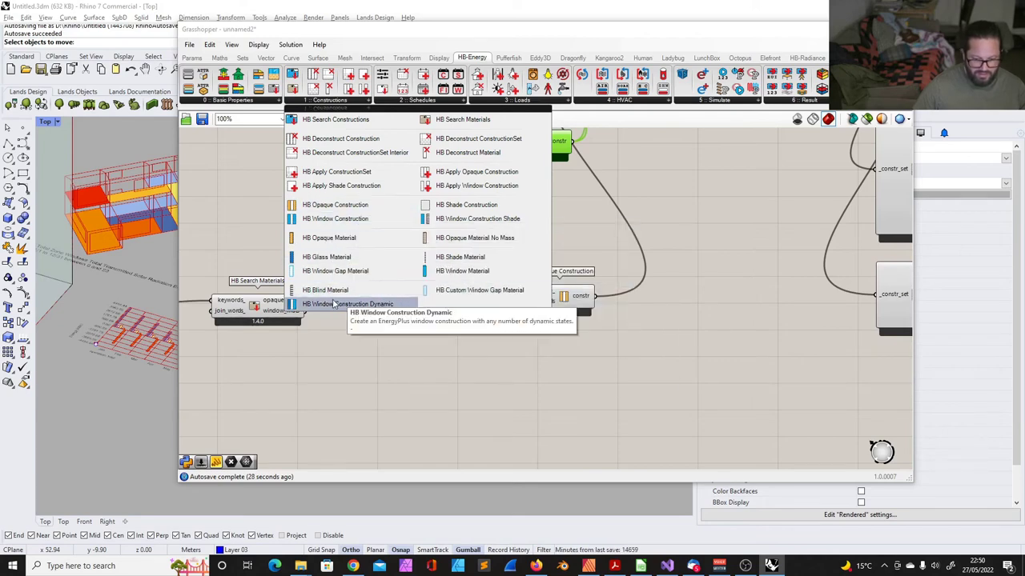
left_click_drag(349, 305, 405, 381)
left_click(444, 361)
left_click(465, 374)
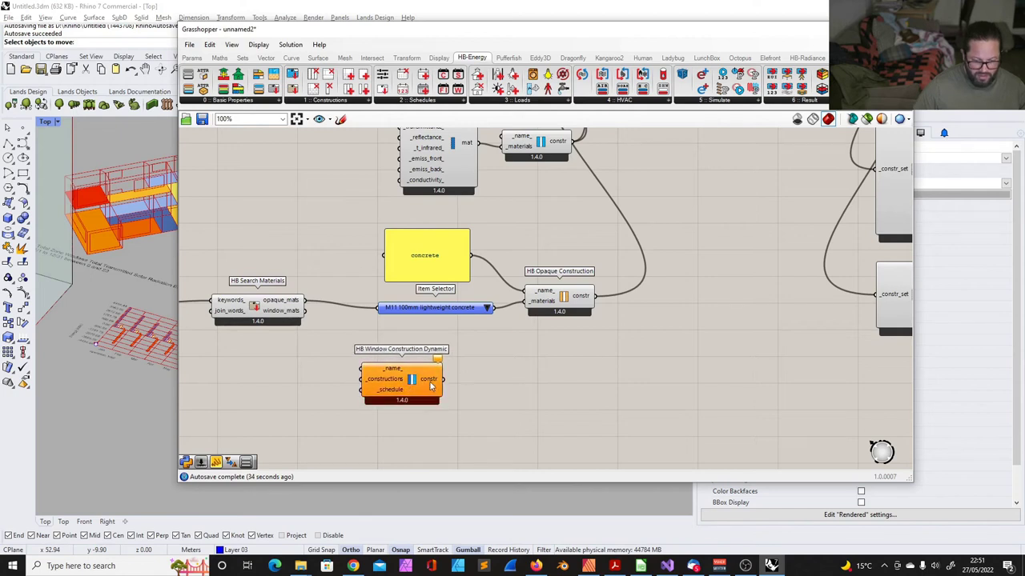
mouse_move(393, 393)
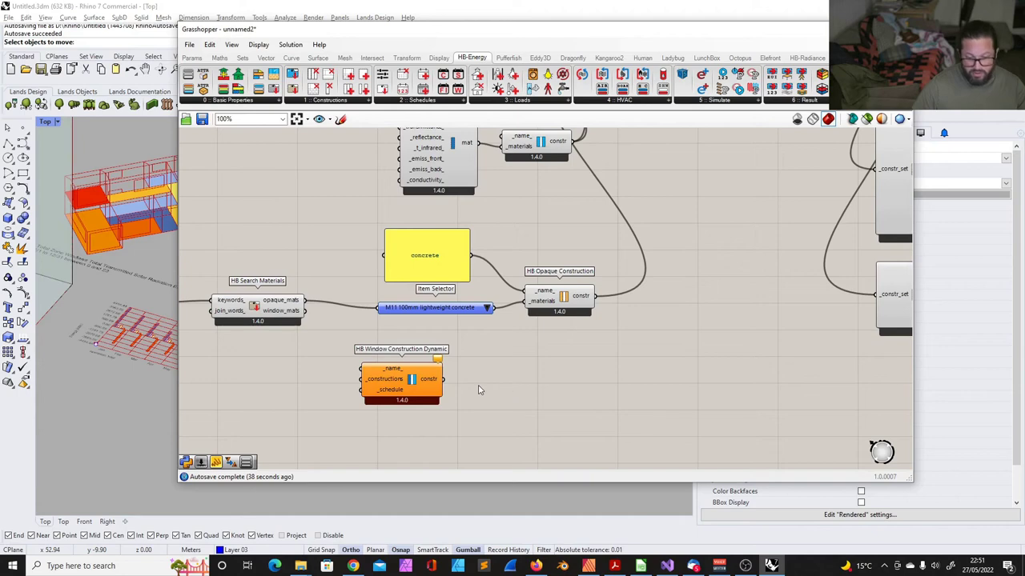
left_click(433, 384)
key("Delete")
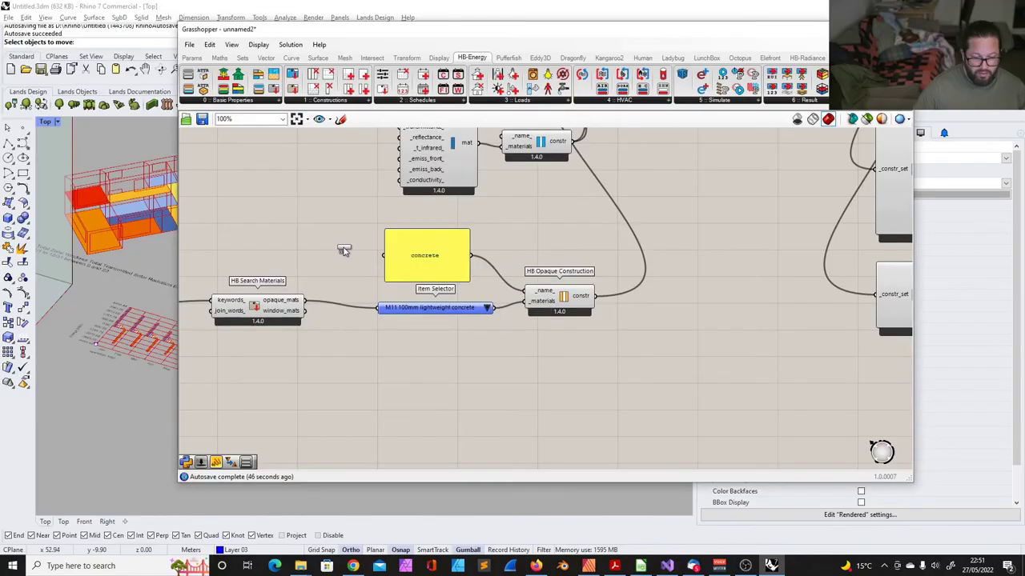
- Place an HB Opaque Material component below the M11 100mm lightweight concrete selector
key("ctrl+v")
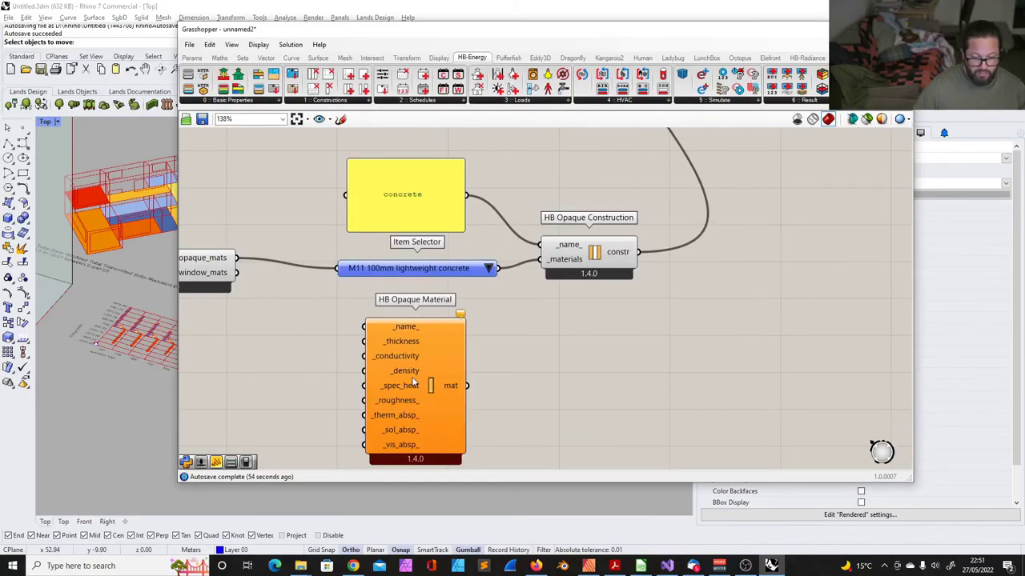
left_click_drag(411, 377, 416, 379)
left_click(526, 367)
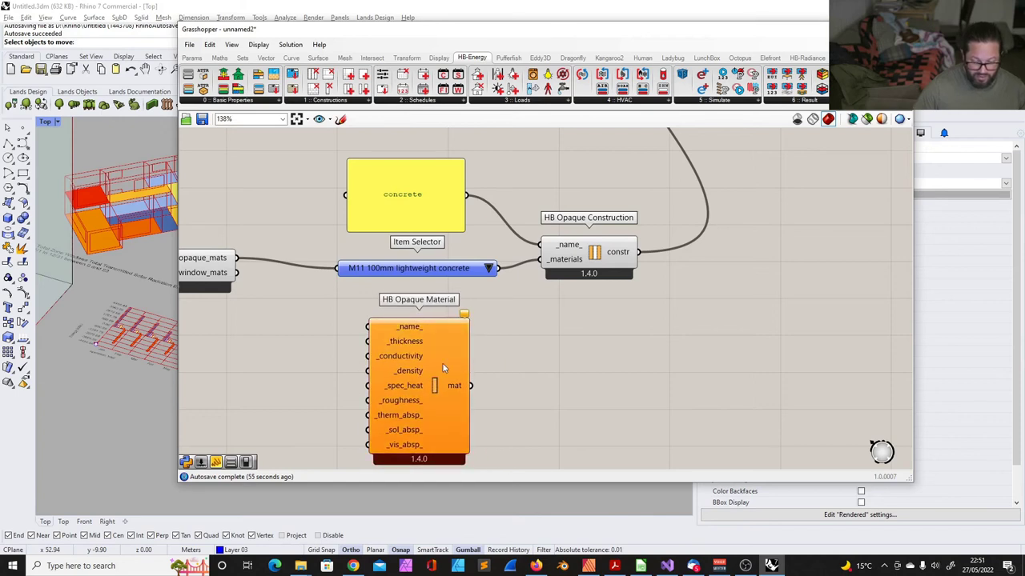
left_click(444, 367)
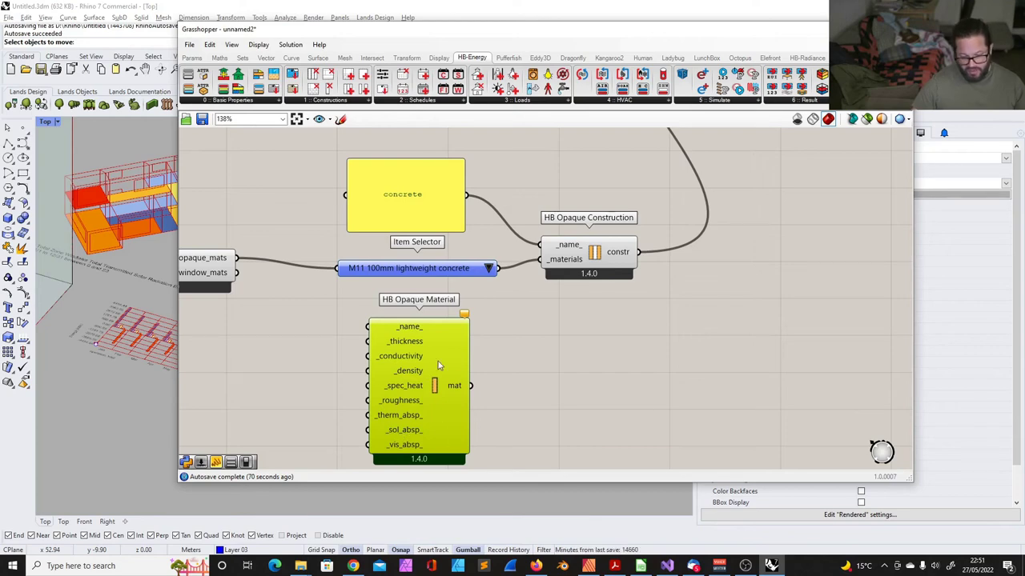
- Add a second HB Opaque Construction and connect the mat output of HB Opaque Material to its _materials input
scroll(477, 354, "down", 5)
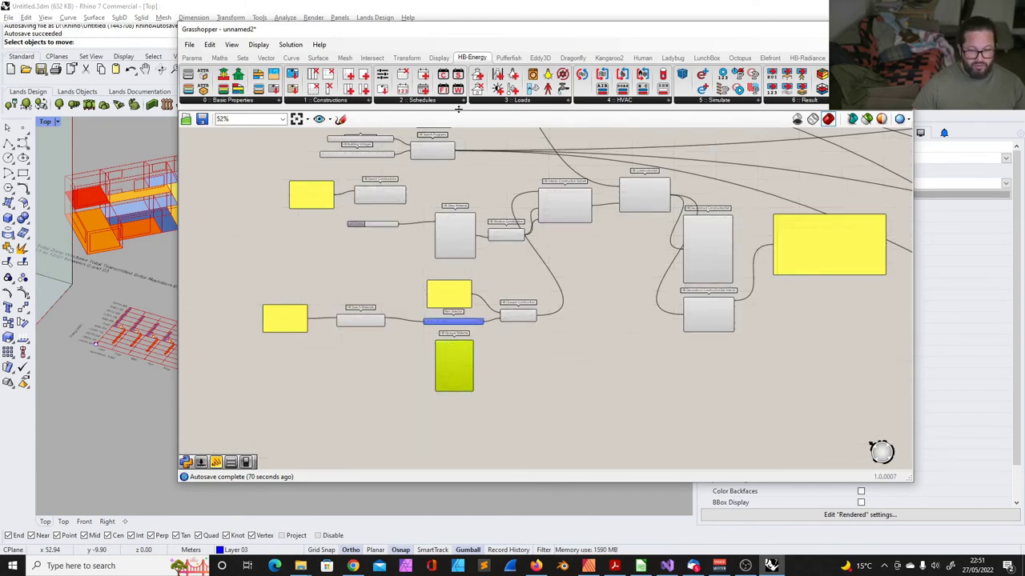
scroll(478, 355, "up", 6)
left_click_drag(368, 392, 476, 378)
scroll(420, 337, "down", 3)
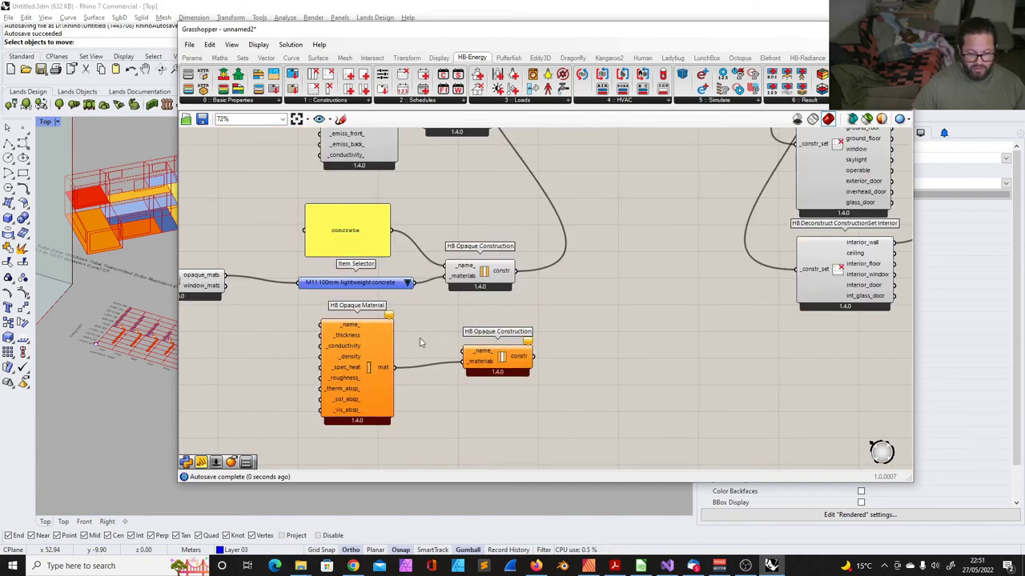
- Create a number slider of 50 for the _thickness input of HB Opaque Material
scroll(248, 336, "up", 3)
double_click(319, 329)
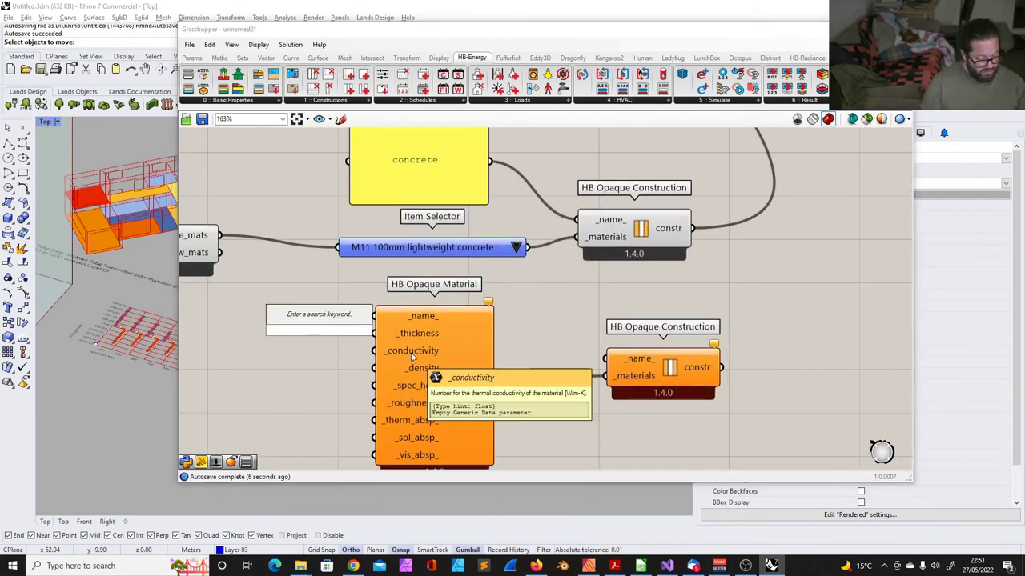
scroll(349, 333, "down", 3)
double_click(317, 327)
type("50")
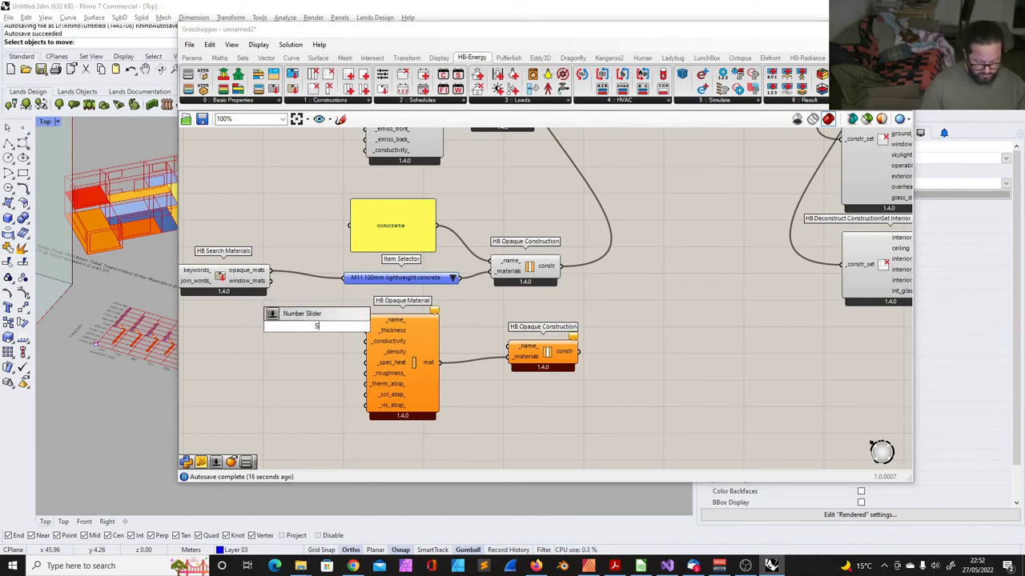
key("Return")
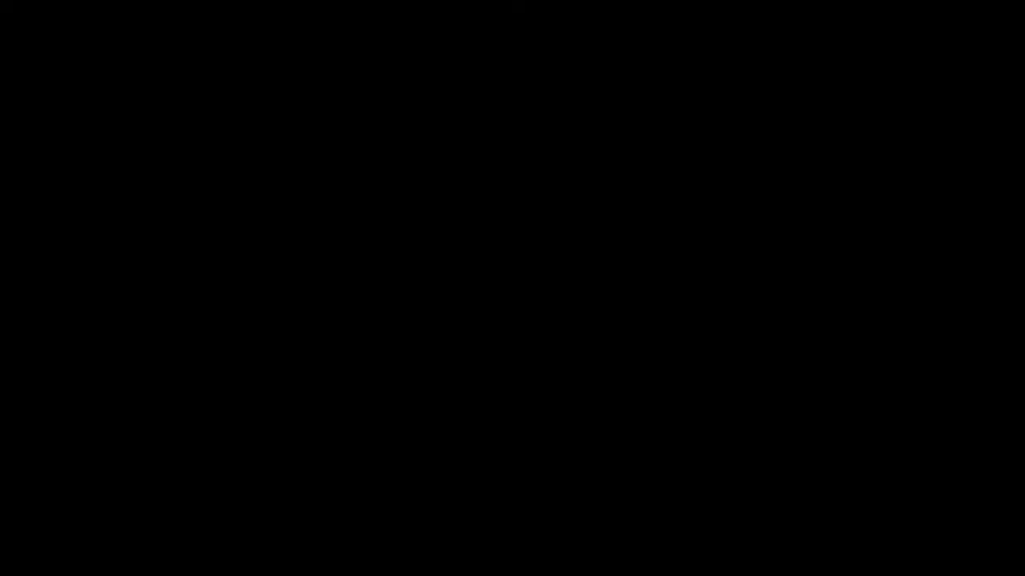
- Switch to Chrome and search Google for the density of wood
type("d")
key("BackSpace")
type("desi")
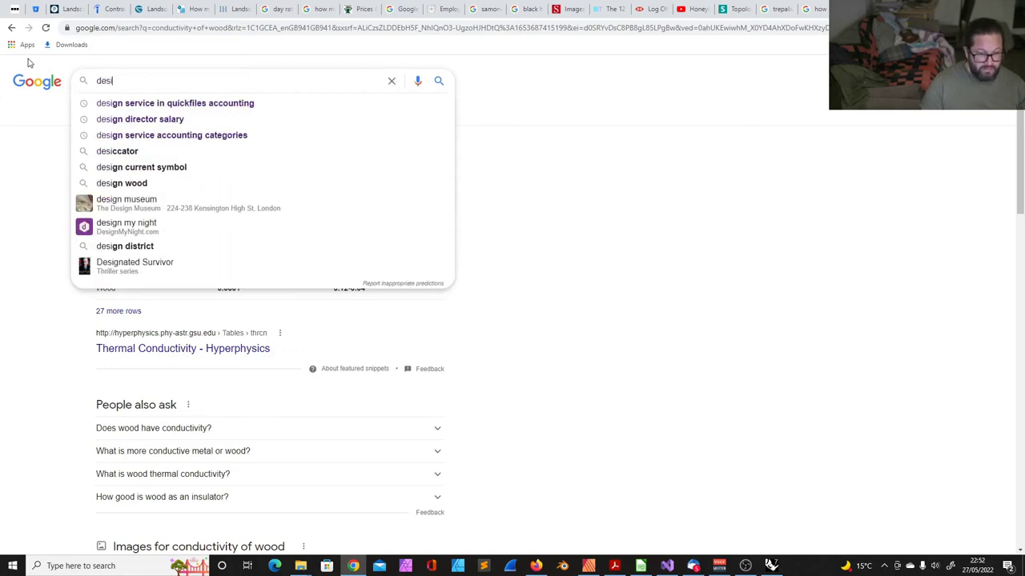
key("BackSpace")
key("BackSpace")
type("nsity ")
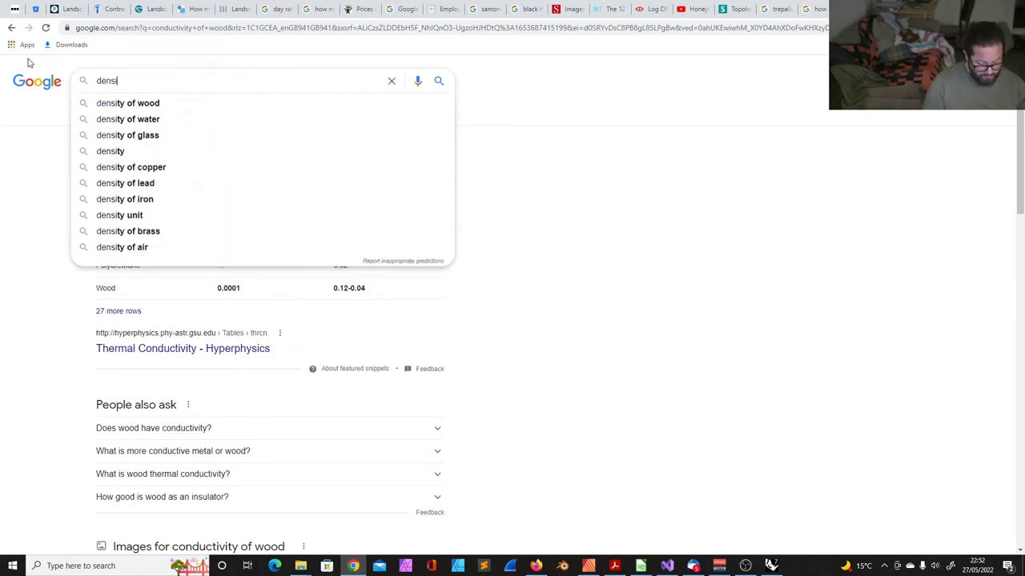
type("of")
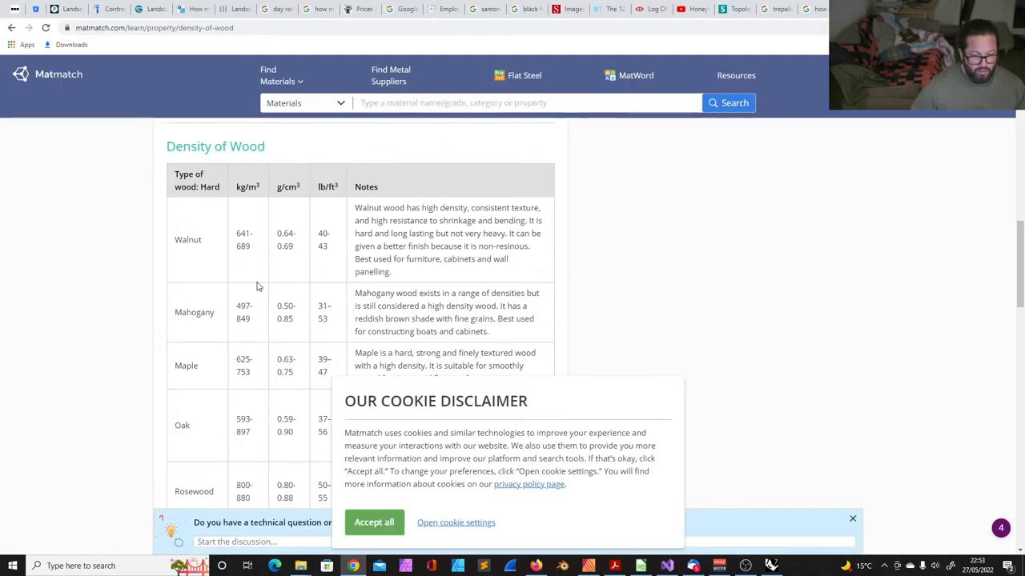
- Pick maple's 625 kg/m³ density in the Matmatch table and switch to Grasshopper to add a _density slider of 625
scroll(252, 272, "down", 2)
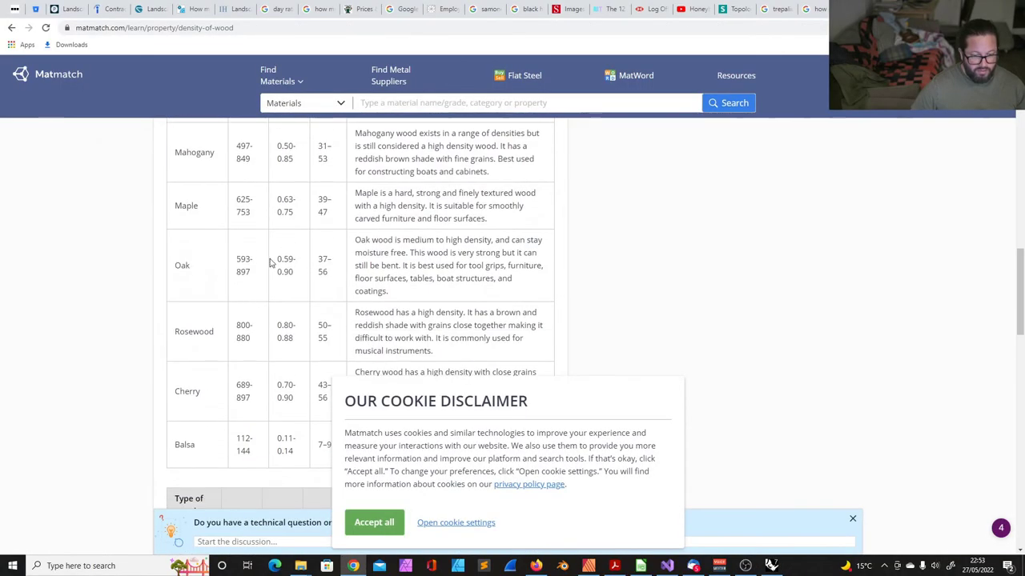
scroll(231, 343, "up", 2)
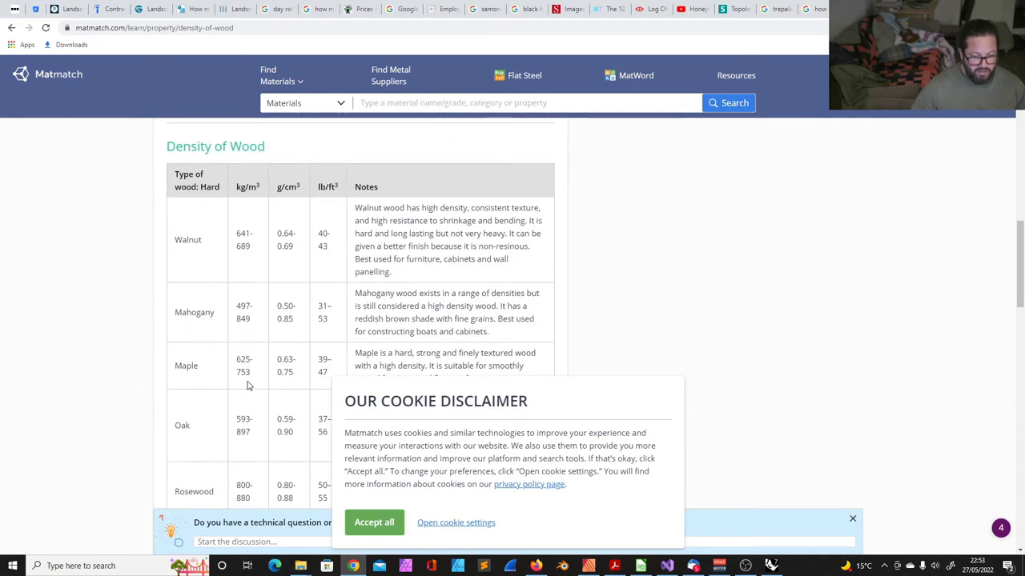
left_click_drag(237, 361, 253, 359)
key("alt+Tab")
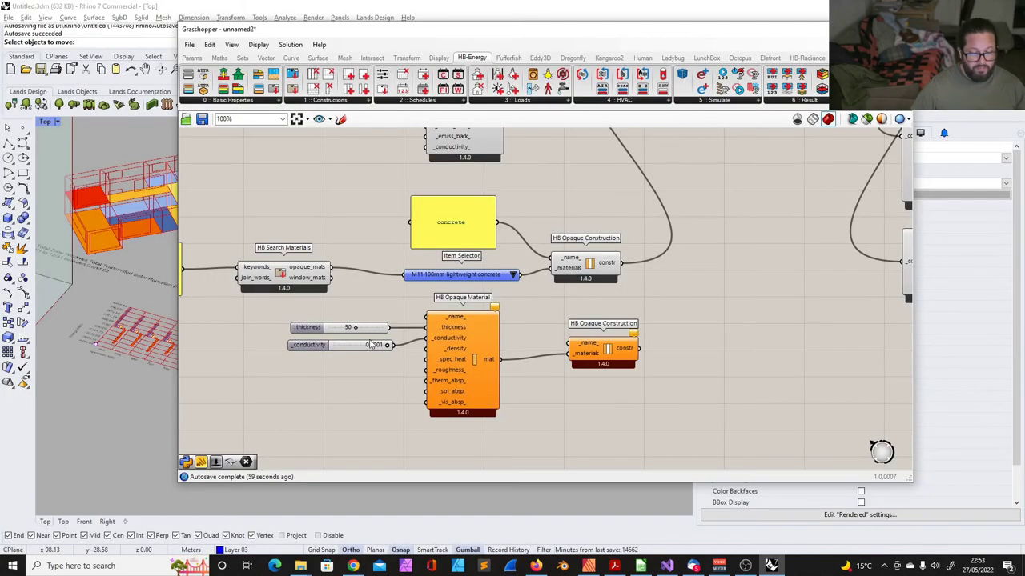
double_click(358, 364)
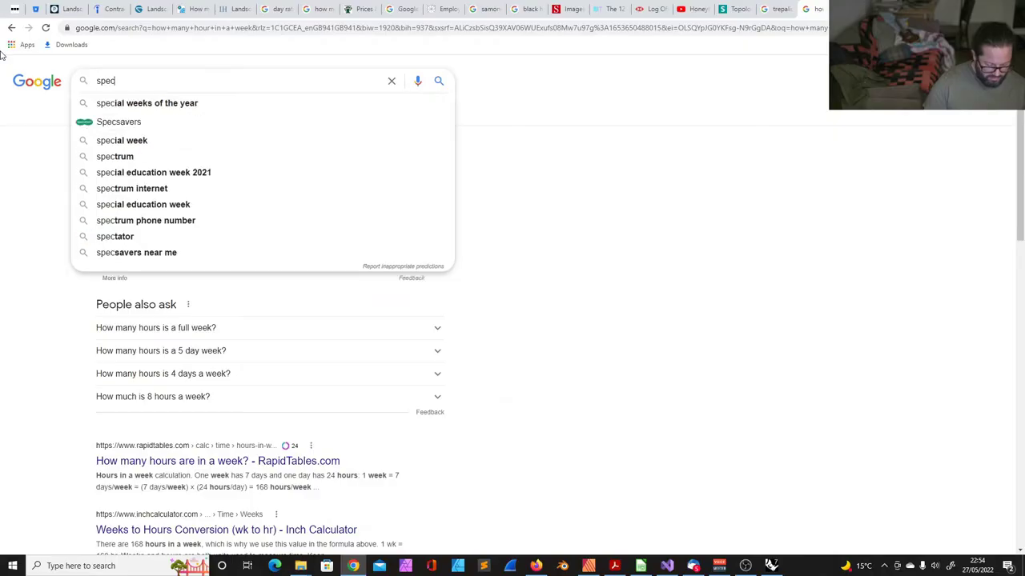
- Search Google in Chrome for the specific heat of the material
type("fic")
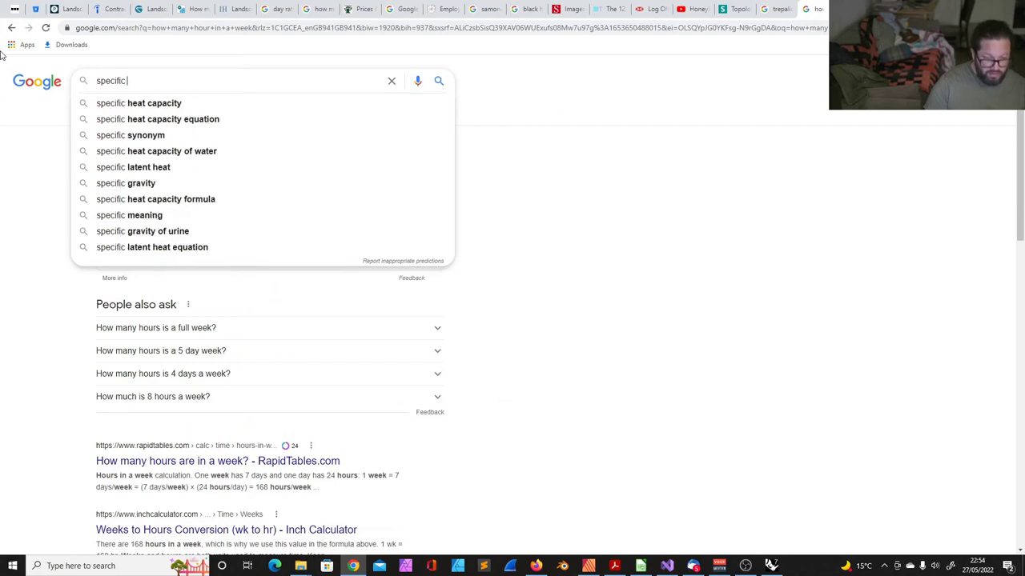
type(" heat")
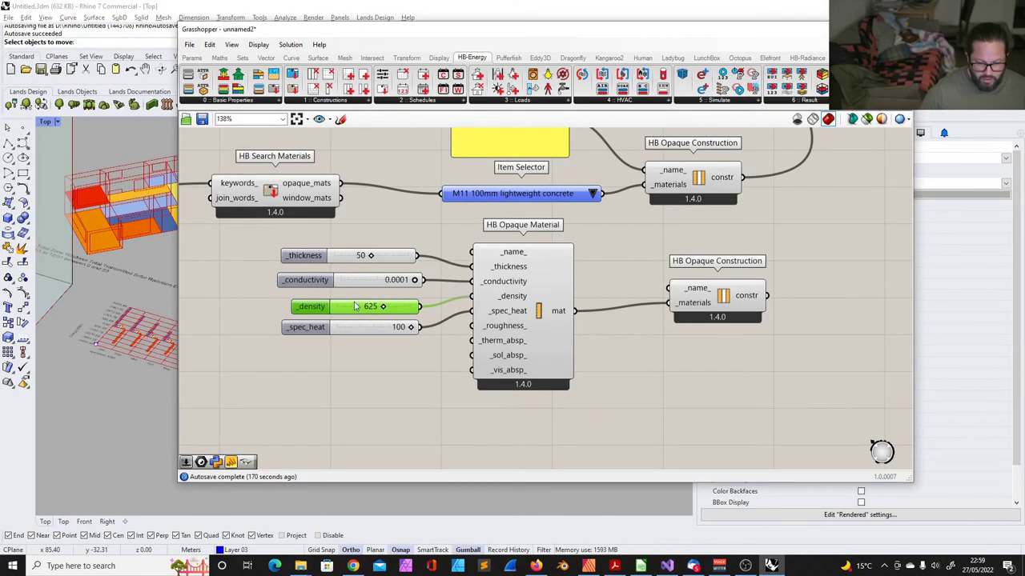
- Rearrange the _conductivity and _thickness sliders so they line up beside the HB Opaque Material inputs
left_click_drag(362, 285, 359, 286)
left_click(358, 257)
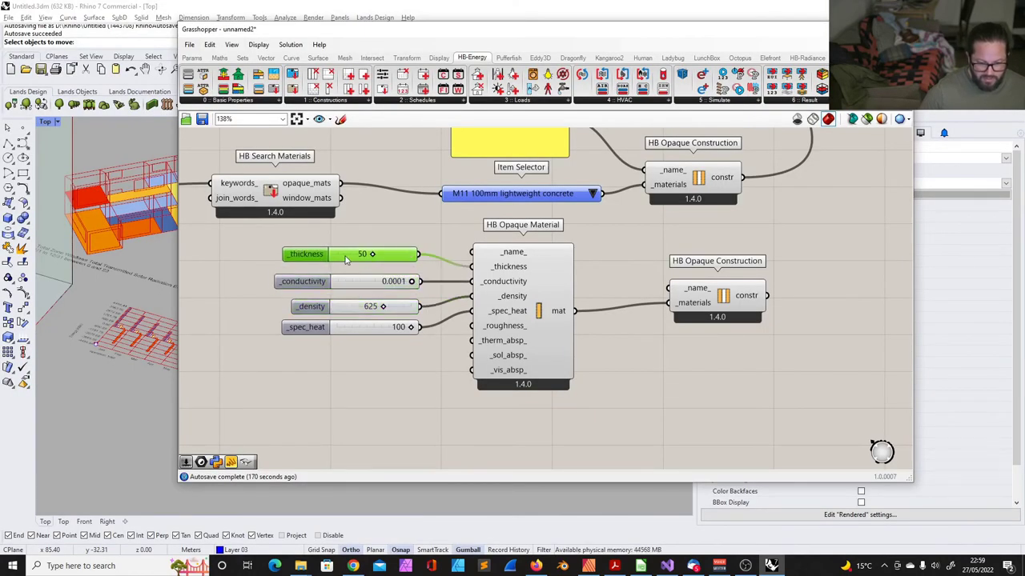
left_click_drag(420, 373, 320, 244)
left_click(274, 401)
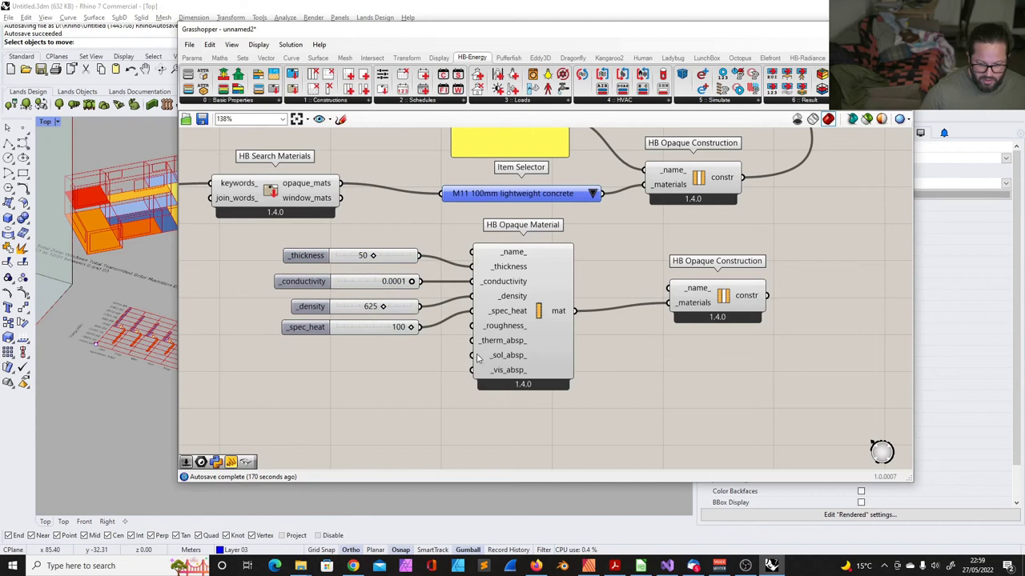
- Read the descriptions of the optional absorptance inputs of HB Opaque Material, including _vis_absp_
left_click(515, 331)
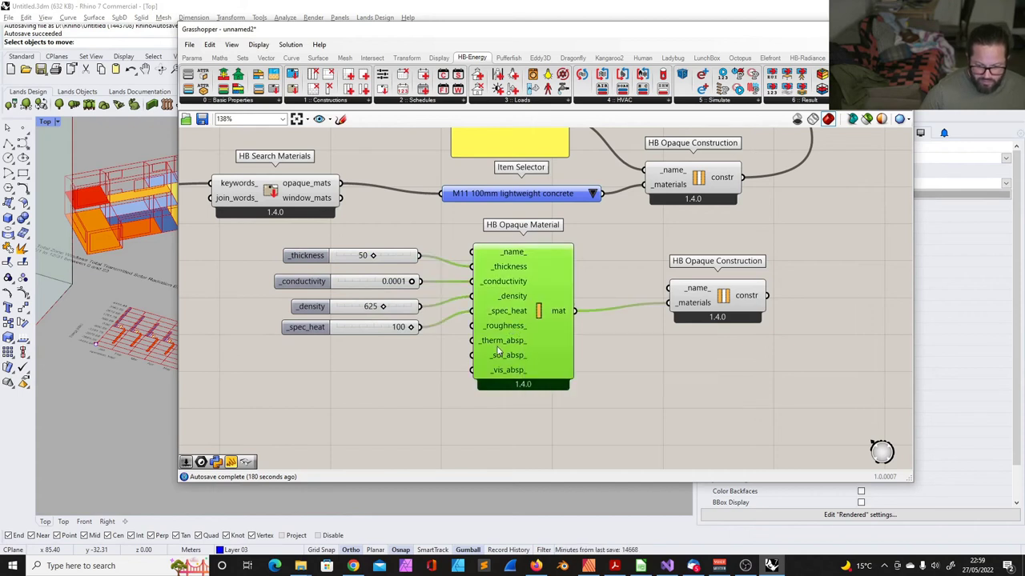
mouse_move(514, 346)
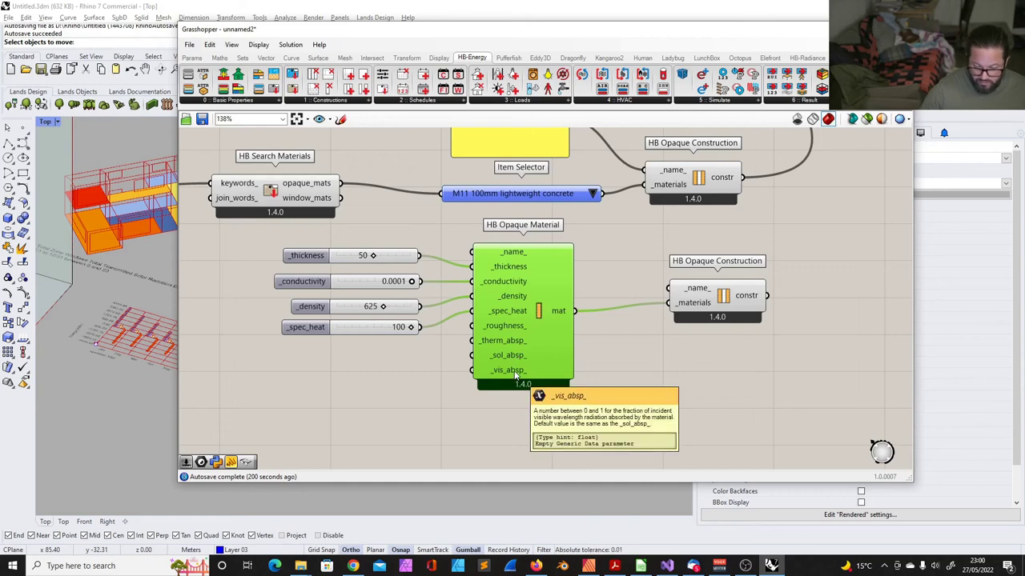
left_click(387, 380)
left_click_drag(430, 237, 247, 346)
- Switch to Chrome and search Google for "thermal absorption of wood"
key("alt+Tab")
key("alt+Tab")
key("alt+Tab")
left_click_drag(160, 68, 1, 61)
type("thermal absorption of")
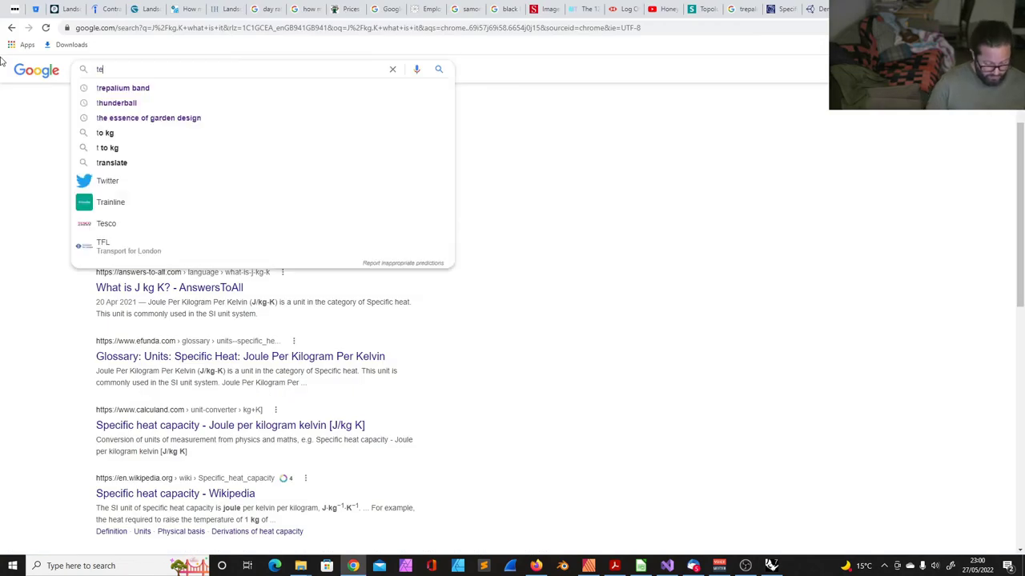
type(" wood")
key("Return")
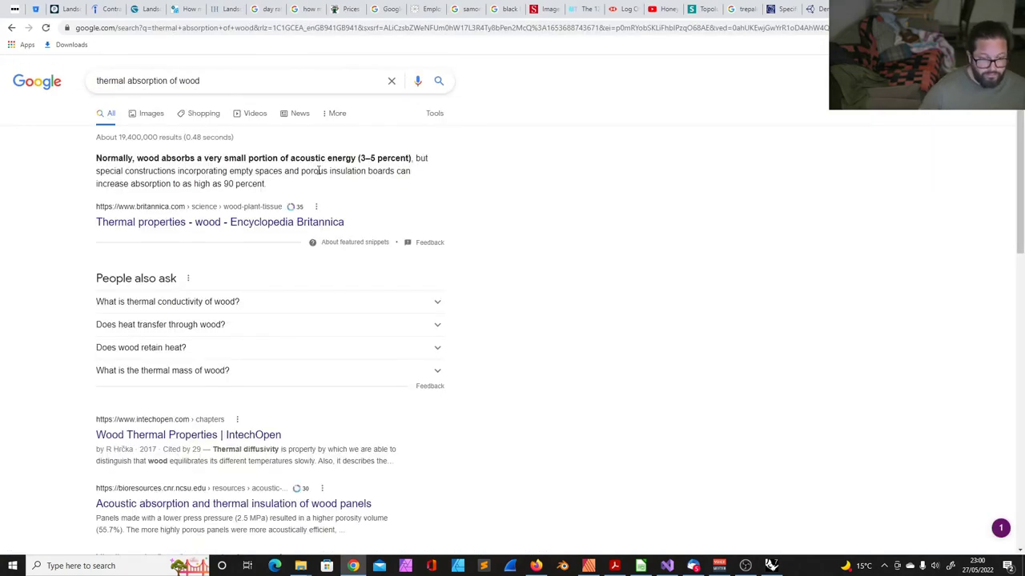
- Check the _therm_absp_ description in Grasshopper and open the naturallywood.com article on wood's thermal performance in Chrome to read it
key("alt+Tab")
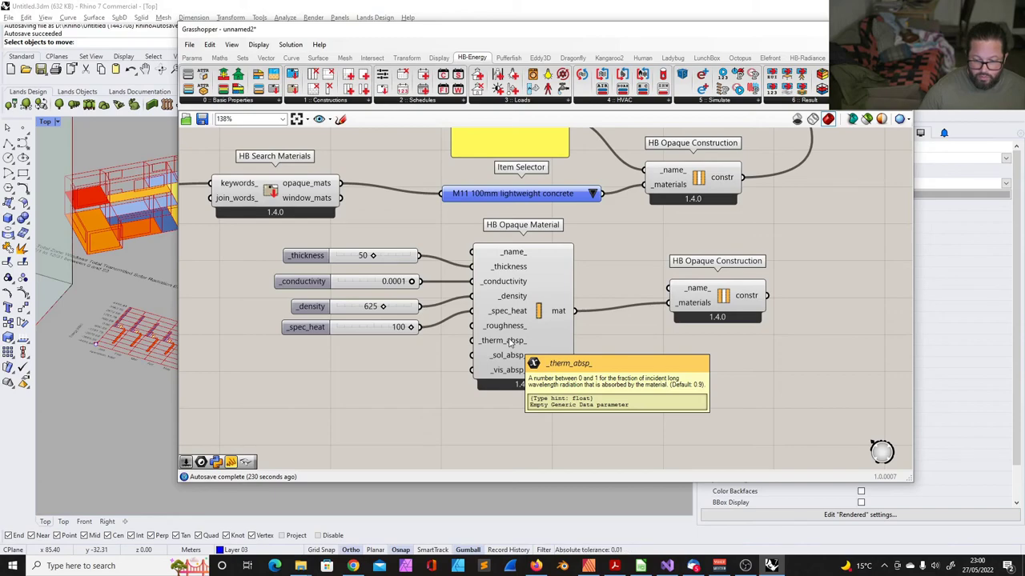
key("alt+Tab")
scroll(507, 343, "down", 3)
scroll(216, 205, "down", 1)
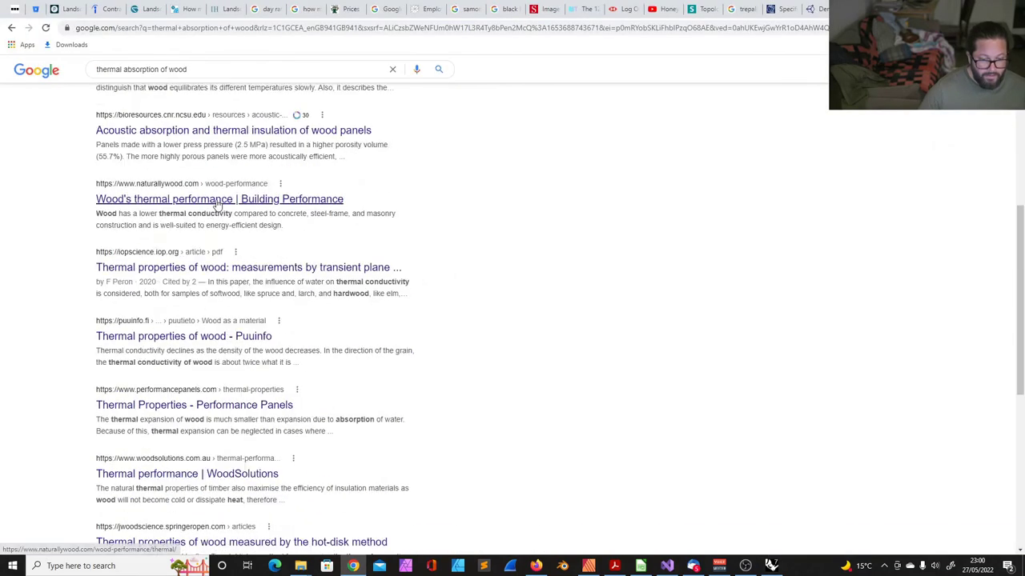
left_click(216, 205)
scroll(419, 313, "down", 13)
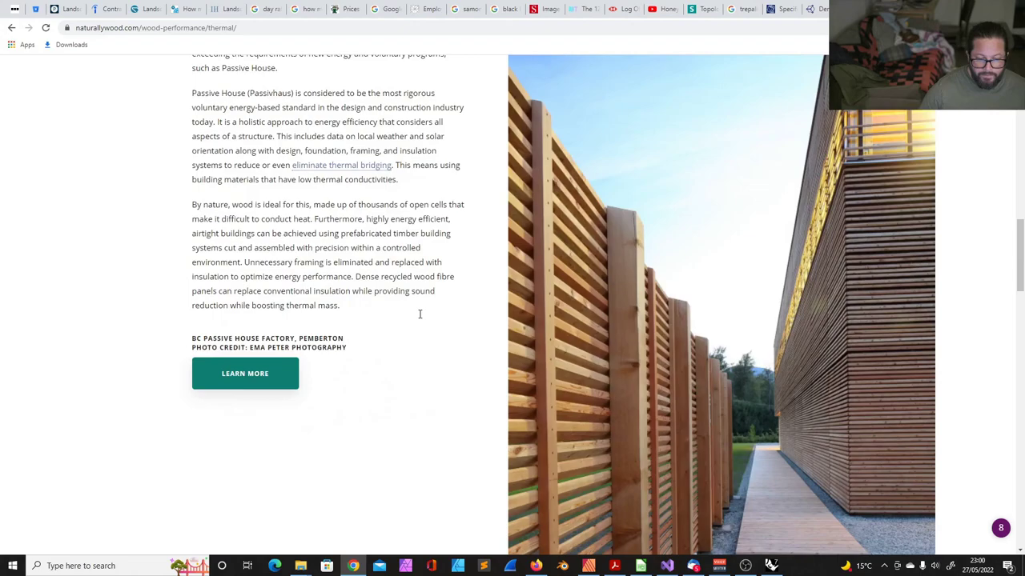
- Return to the search results for thermal absorption of wood and skim another result for a usable value
key("alt+Left")
scroll(267, 187, "down", 3)
left_click(268, 187)
scroll(640, 384, "down", 10)
scroll(640, 384, "down", 6)
key("alt+Left")
scroll(248, 248, "down", 3)
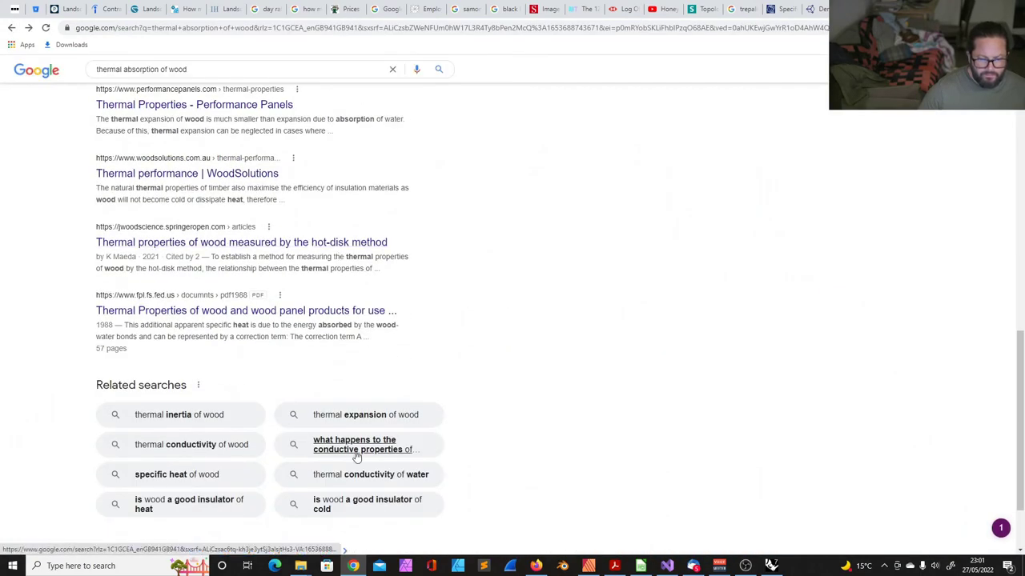
scroll(512, 435, "up", 15)
- Open Britannica's article on the thermal properties of wood, skim it for absorption figures and close it
left_click(200, 224)
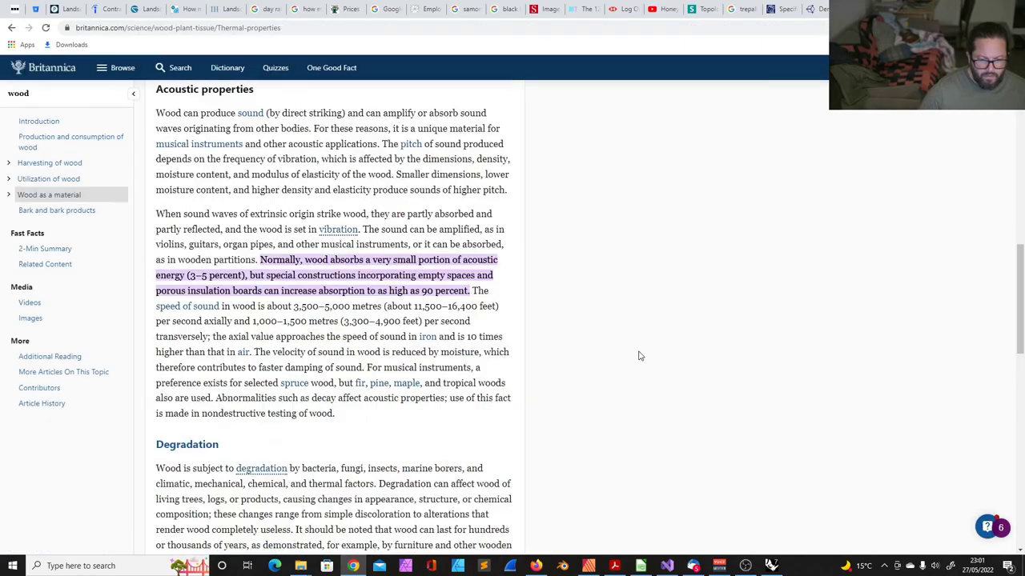
scroll(640, 356, "down", 20)
scroll(640, 356, "down", 5)
key("ctrl+w")
scroll(394, 261, "down", 10)
key("ctrl+Tab")
- Search Google in a new tab for "wood thermal absorption"
key("ctrl+t")
type("wood")
key("Return")
left_click(141, 84)
type("ther")
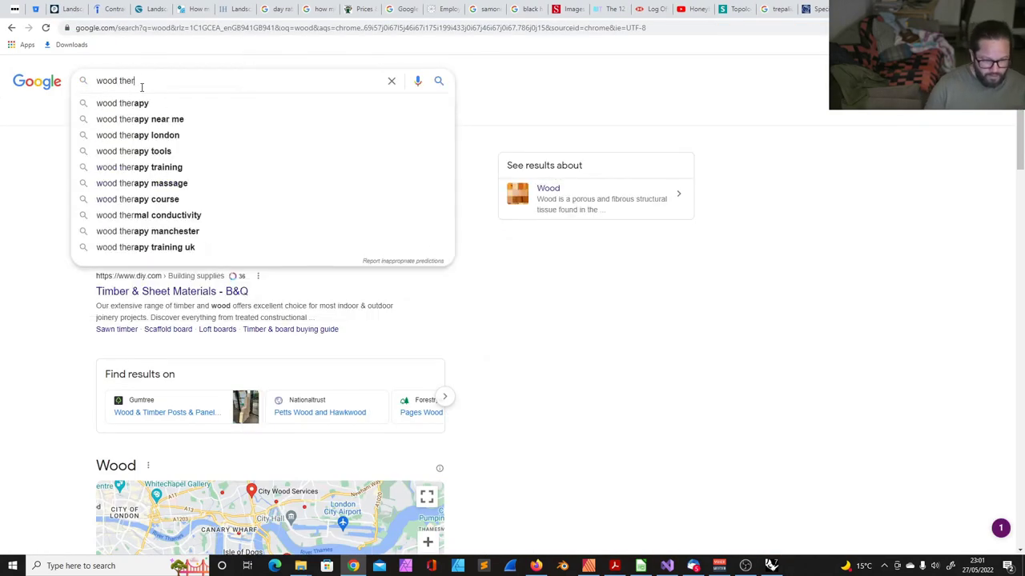
type("mal absob")
key("Return")
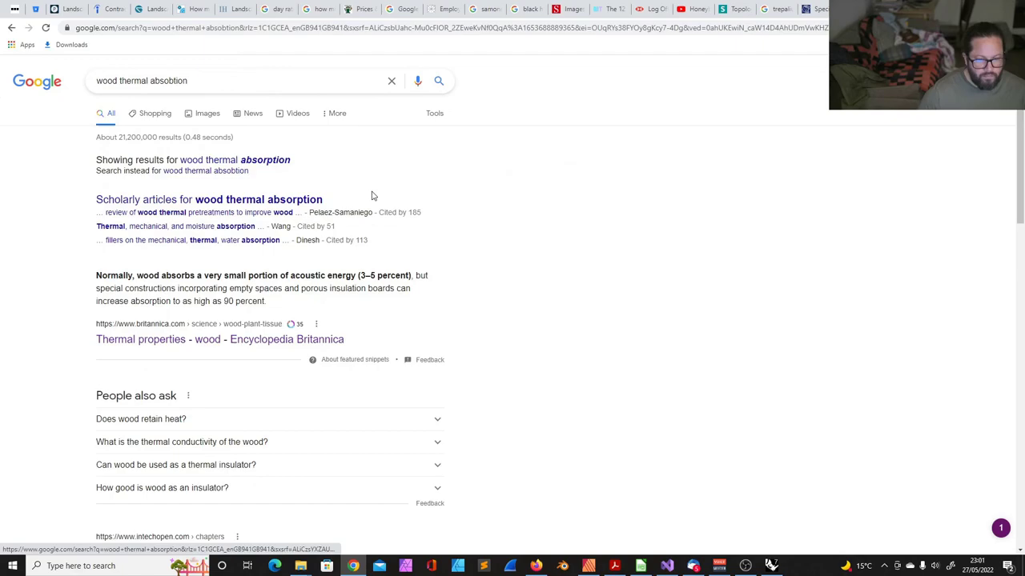
- Open the results on wood's thermal properties in new tabs and read through the IntechOpen chapter
scroll(241, 205, "down", 5)
middle_click(258, 223)
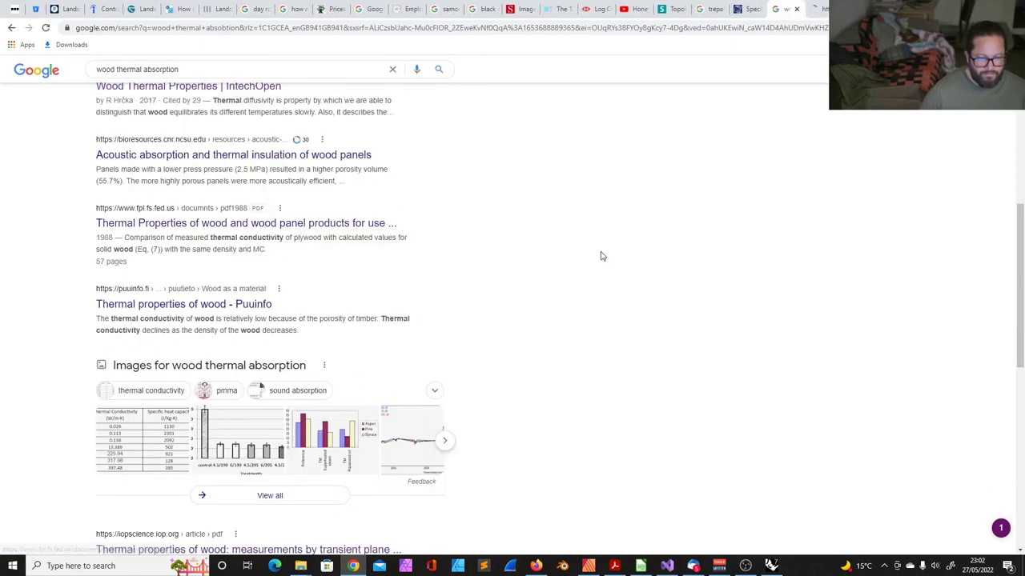
left_click(852, 9)
left_click(818, 9)
scroll(689, 283, "down", 6)
scroll(688, 284, "down", 20)
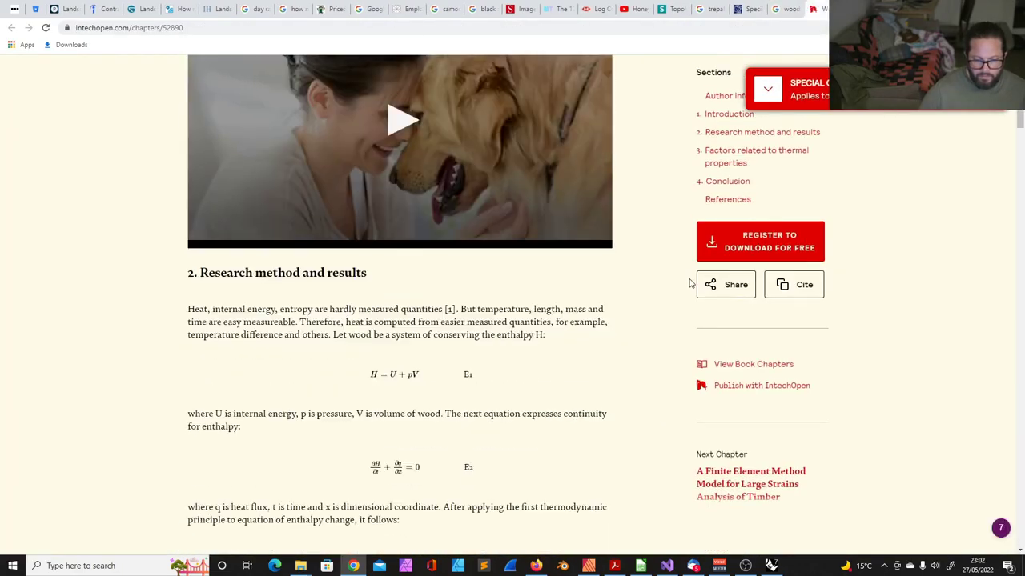
scroll(689, 283, "down", 12)
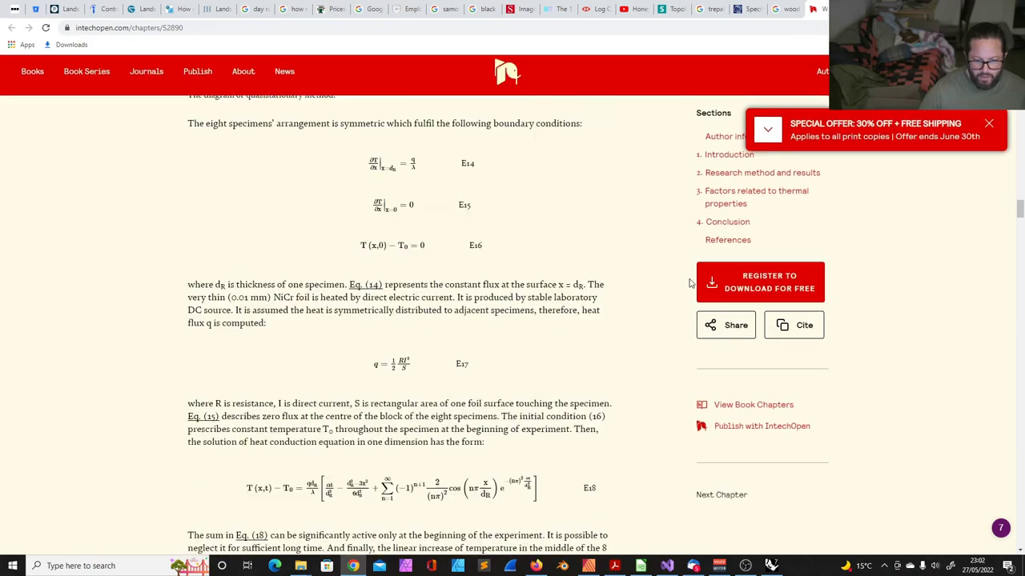
- Switch to Grasshopper and read which text options the _roughness_ input of HB Opaque Material accepts
left_click(771, 566)
left_click_drag(504, 357, 507, 362)
left_click(414, 366)
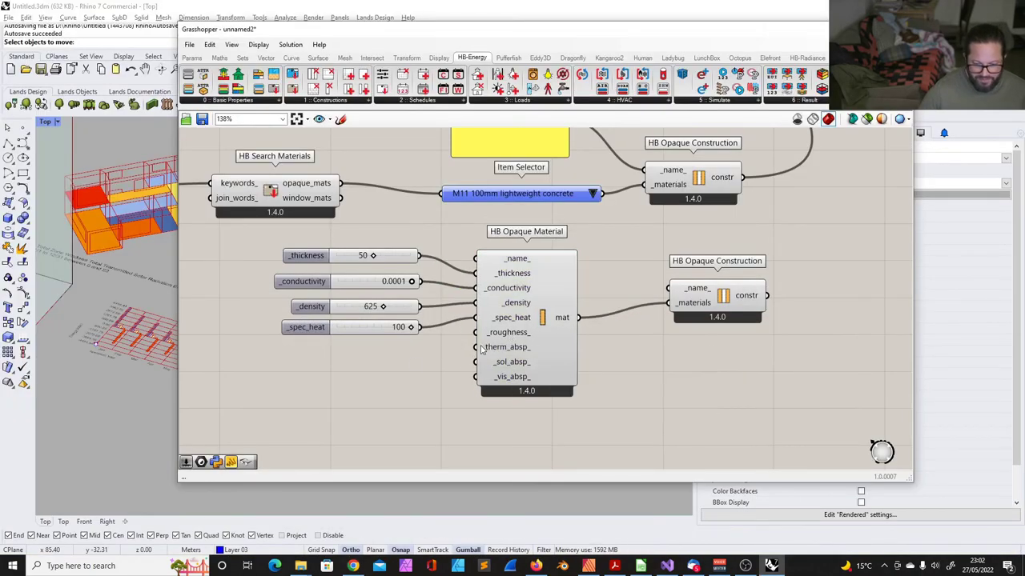
mouse_move(499, 338)
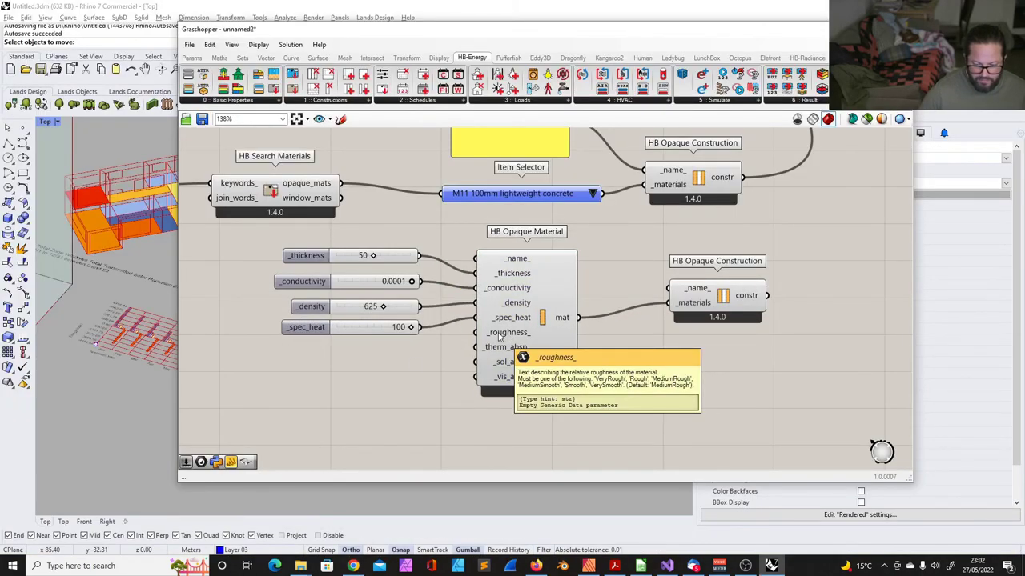
double_click(350, 377)
type("mediu")
left_click(380, 389)
- Add a panel containing the text Rough below the _spec_heat slider
double_click(368, 396)
type("panel")
key("Return")
mouse_move(506, 336)
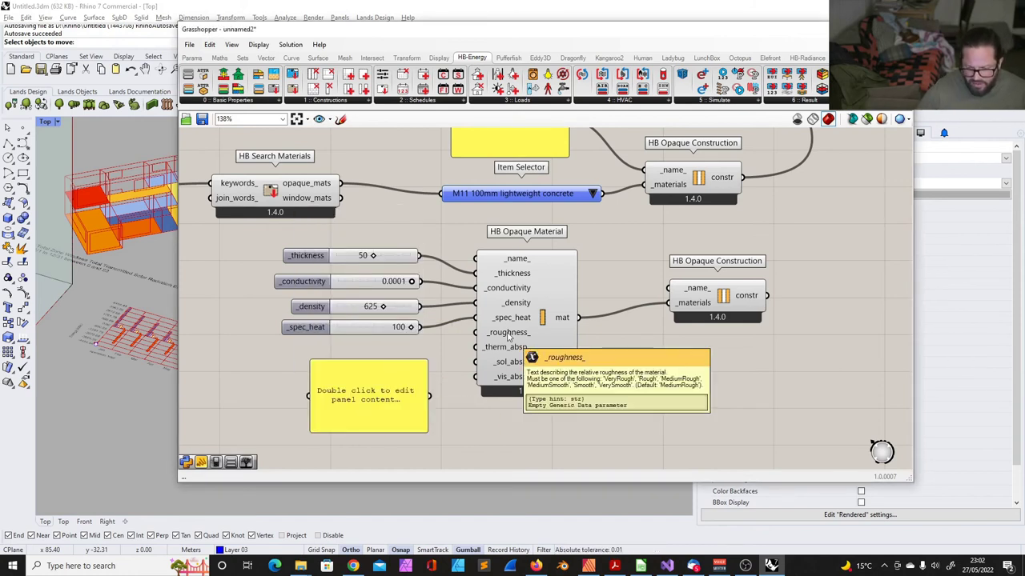
double_click(368, 396)
type("rough")
key("BackSpace")
type("R")
left_click(449, 396)
- Connect the Rough panel to the _roughness_ input of HB Opaque Material and align it under the sliders
left_click_drag(429, 395, 476, 337)
key("ctrl+z")
mouse_move(392, 360)
left_mouse_down()
mouse_move(392, 430)
mouse_move(393, 352)
left_mouse_up()
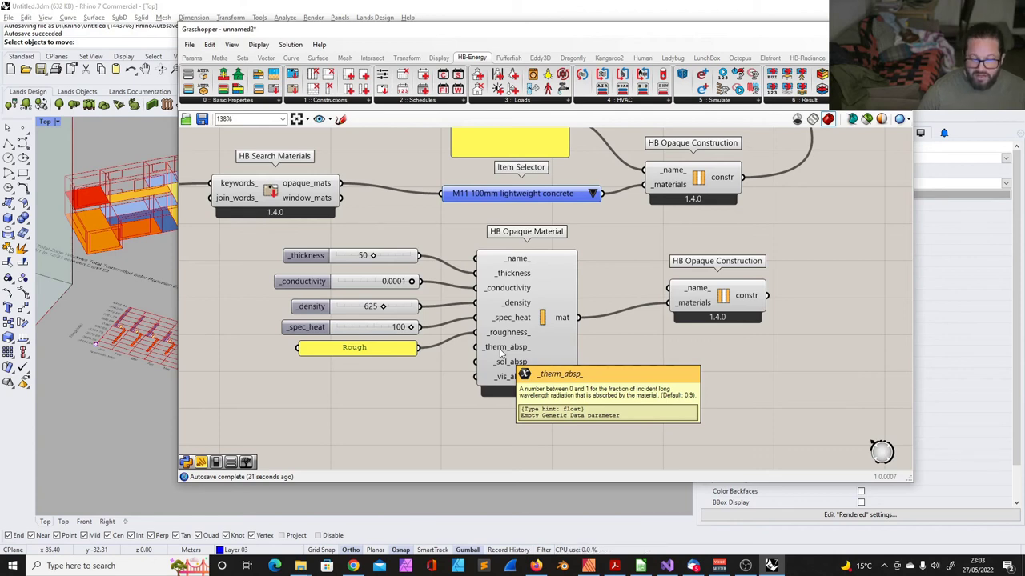
left_click_drag(437, 237, 261, 410)
left_click(426, 399)
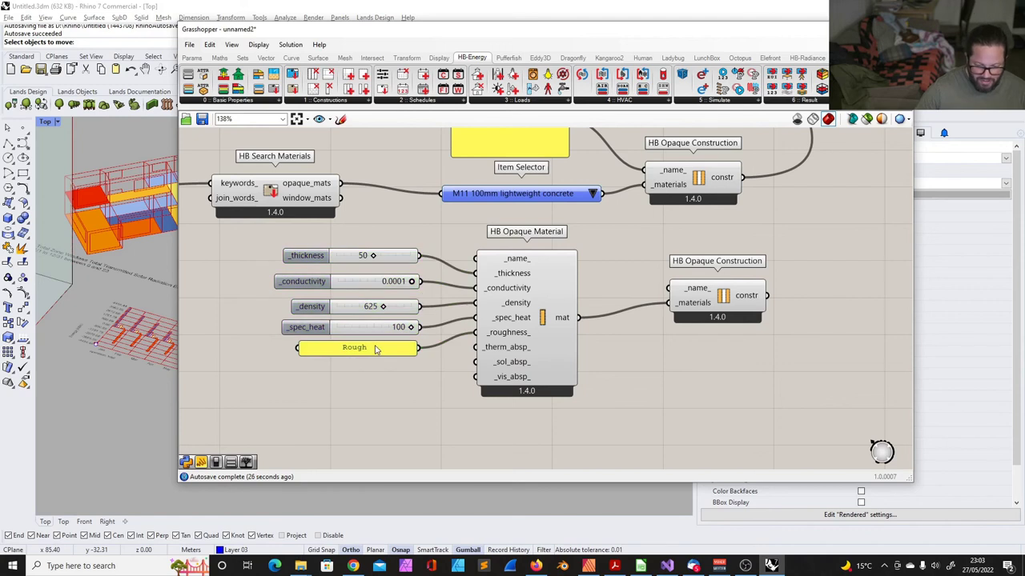
double_click(373, 373)
type("0")
left_click(400, 409)
- Add a number slider at 0.1, connect it to _therm_absp_, and line it up with the Rough panel below the other inputs
double_click(377, 370)
type("0.1")
key("Return")
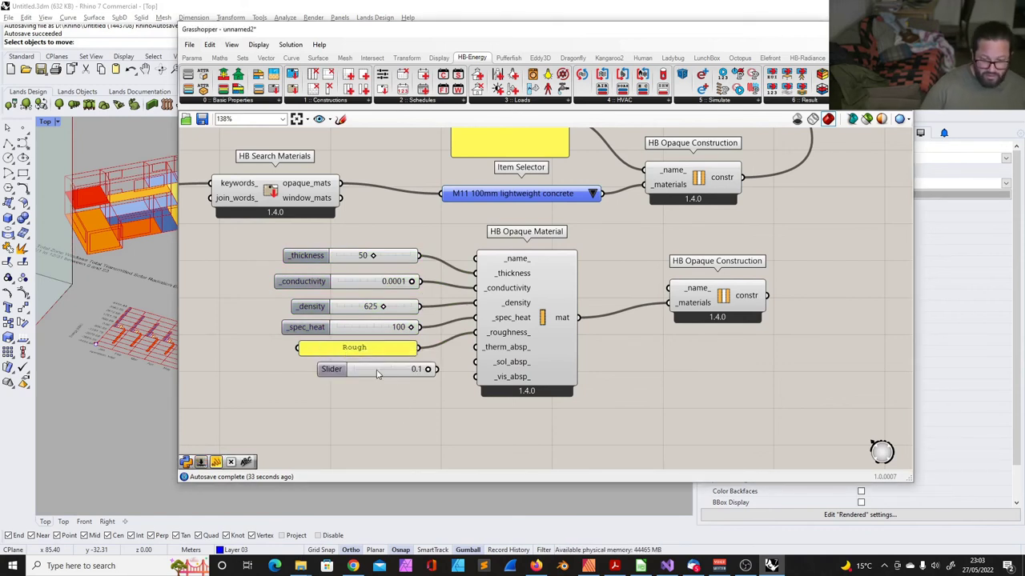
left_click_drag(457, 367, 476, 347)
left_click_drag(368, 373, 365, 369)
mouse_move(518, 365)
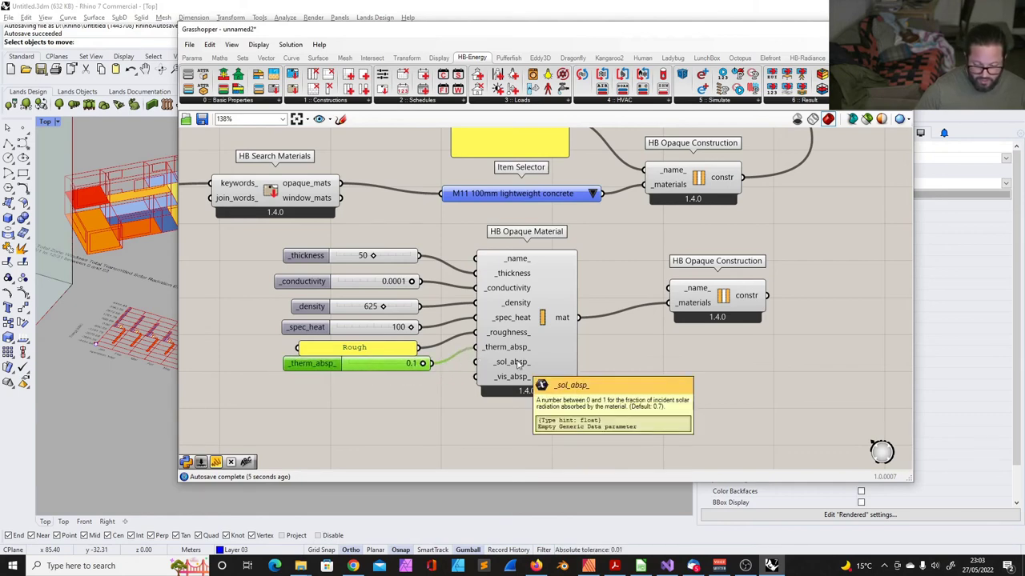
left_click(353, 566)
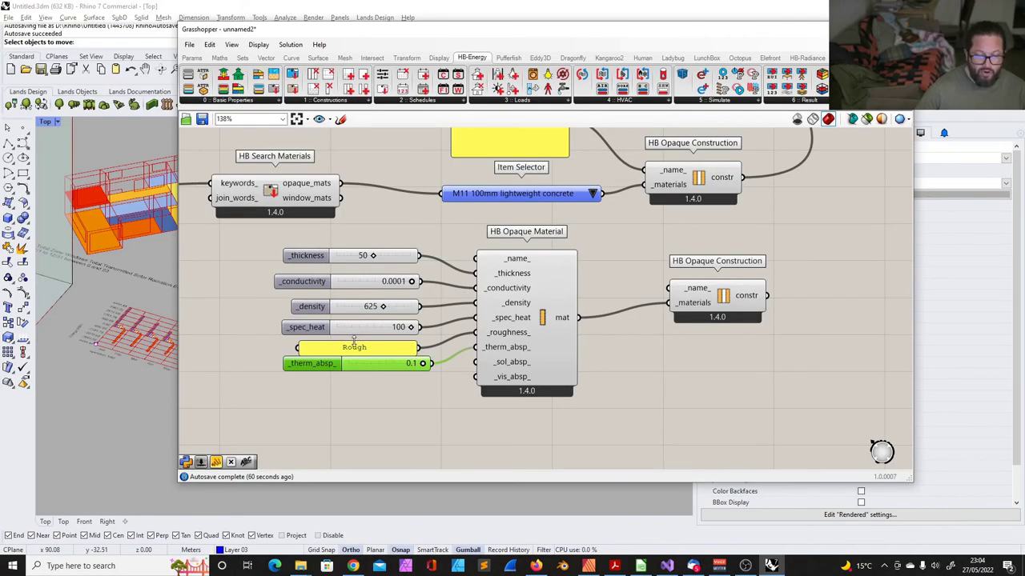
left_click_drag(354, 341, 377, 363)
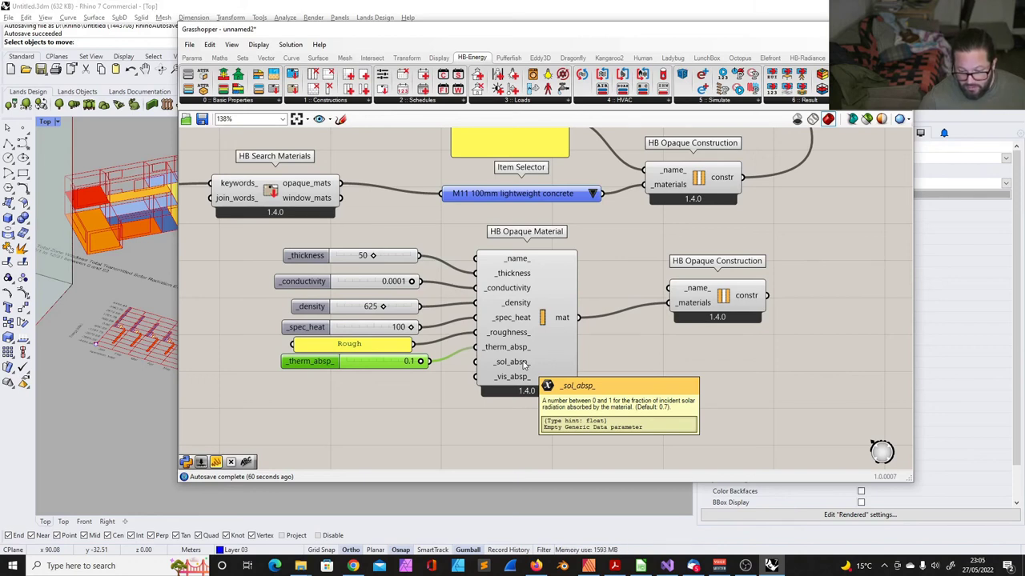
- Duplicate the absorptance slider, set the copy to 0.5 and connect it to the _sol_absp_ input
key("ctrl+v")
double_click(305, 389)
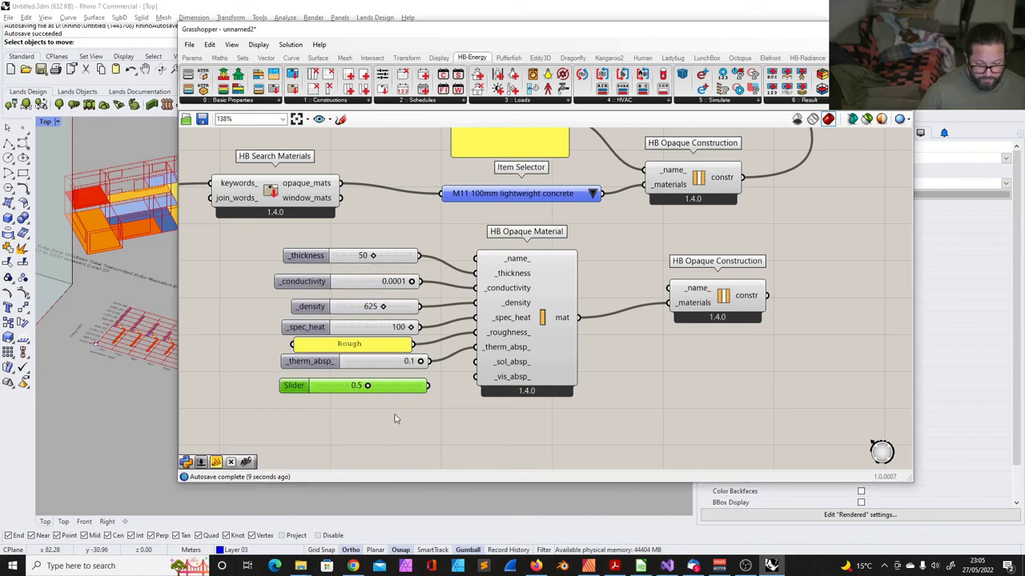
left_click(395, 416)
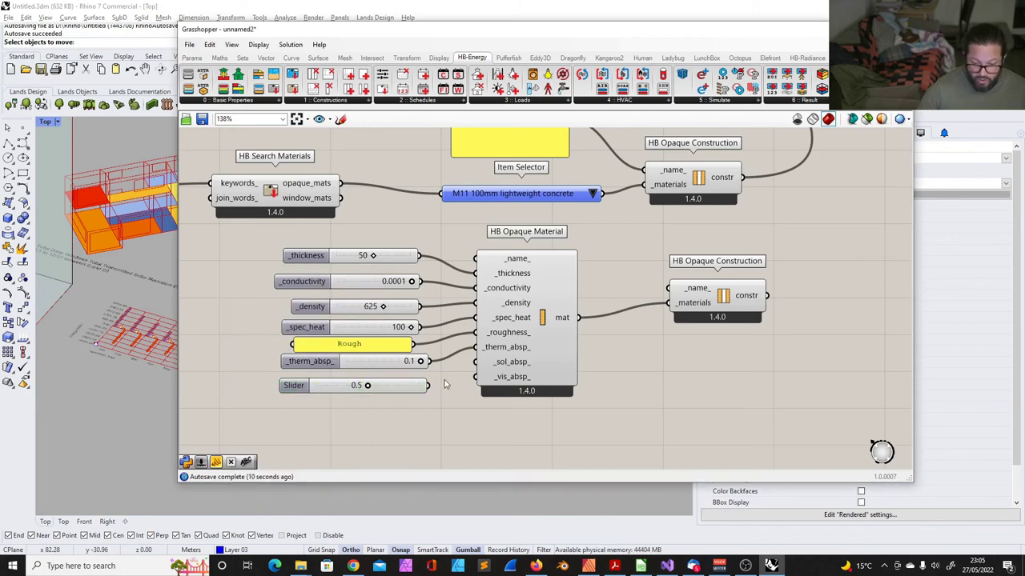
left_click_drag(429, 385, 475, 362)
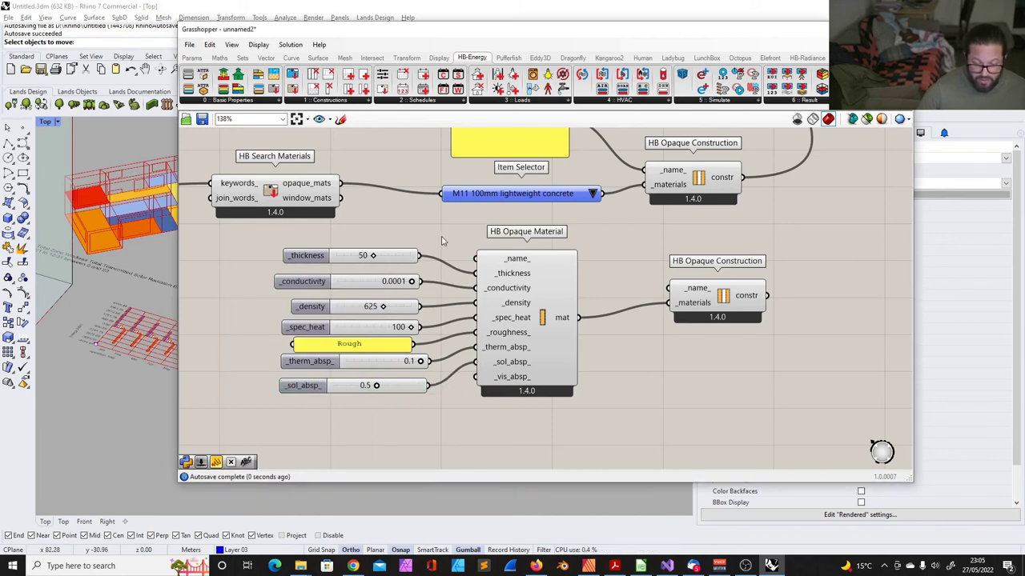
- Space out the layout by moving the input sliders and Rough panel away from the HB Opaque Material component
left_click_drag(443, 238, 352, 394)
left_click_drag(370, 332, 361, 326)
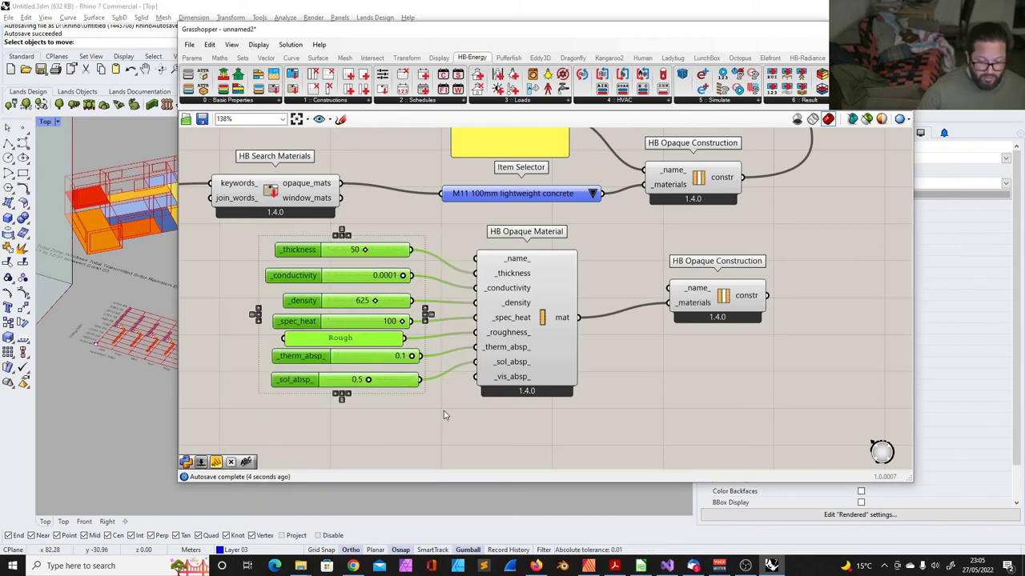
left_click(446, 415)
left_click_drag(525, 340, 539, 345)
left_click(489, 420)
- Duplicate the _sol_absp_ slider, connect the 0.5 copy to _vis_absp_ and place it beneath the original
left_click(374, 382)
key("ctrl+c")
key("ctrl+v")
left_click_drag(417, 407, 491, 383)
left_click_drag(394, 408, 397, 403)
- Review the optional roughness and absorptance inputs of HB Opaque Material and read the _therm_absp_ description
left_click_drag(442, 238, 393, 451)
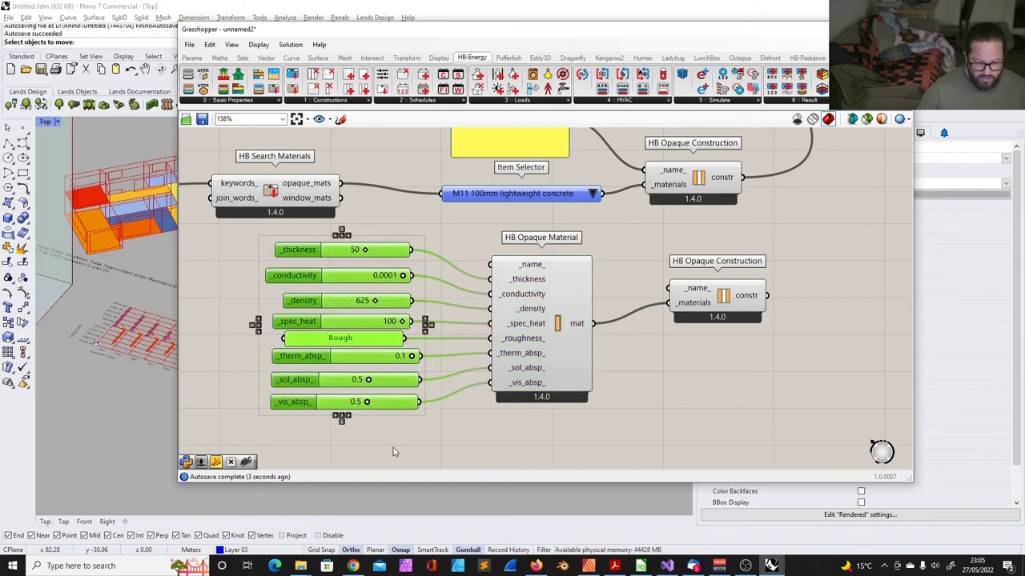
left_click(653, 380)
scroll(547, 376, "down", 3)
scroll(558, 368, "up", 3)
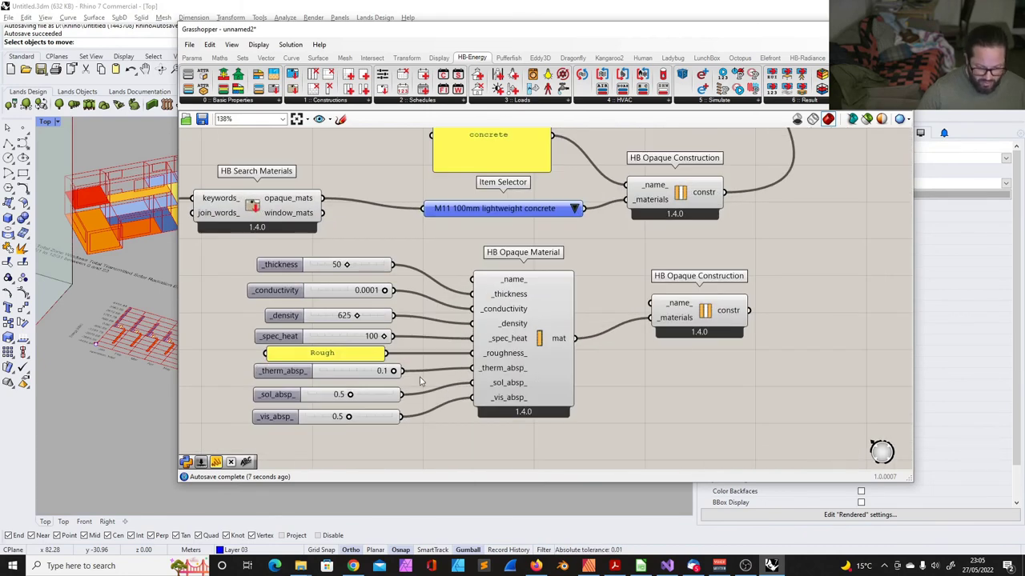
left_click_drag(408, 364, 264, 436)
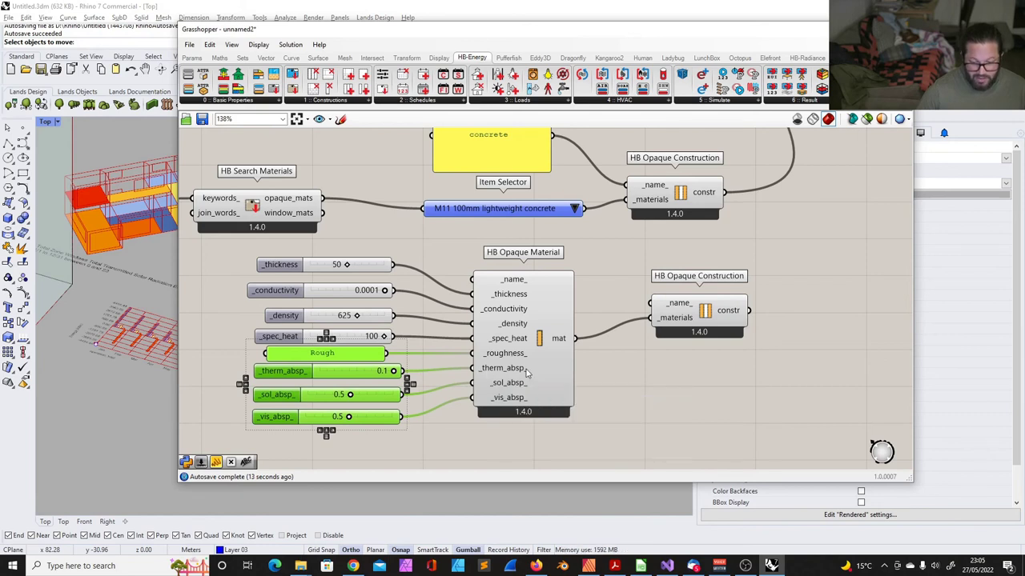
mouse_move(526, 373)
left_click_drag(430, 362, 342, 448)
mouse_move(510, 372)
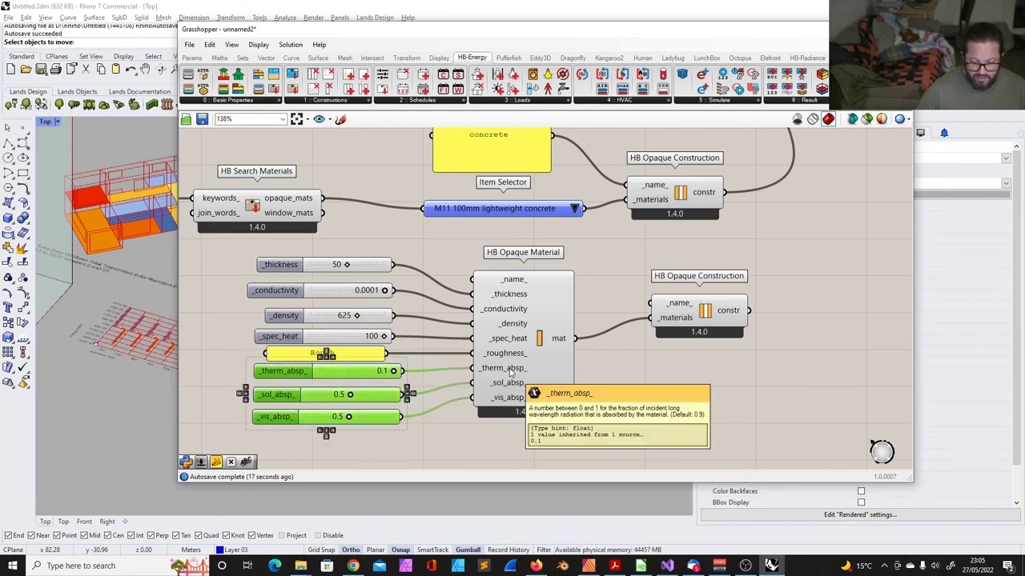
- Reposition the HB Opaque Construction fed by the custom material and inspect its constr output
left_click(628, 304)
right_click_drag(628, 304, 565, 320)
scroll(565, 320, "up", 1)
mouse_move(678, 329)
left_mouse_down()
mouse_move(670, 359)
mouse_move(670, 346)
left_mouse_up()
right_click_drag(619, 338, 535, 348)
scroll(534, 348, "up", 2)
mouse_move(536, 359)
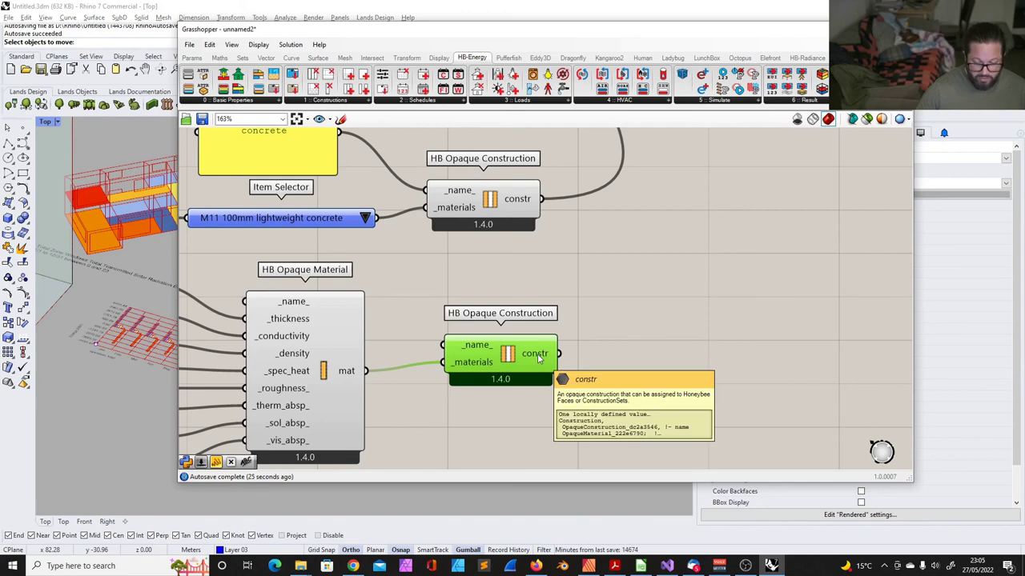
- Try to assign the custom opaque construction to the _interior_floor_ input of HB Interior Construction Subset
scroll(538, 358, "down", 4)
scroll(545, 236, "up", 3)
mouse_move(545, 236)
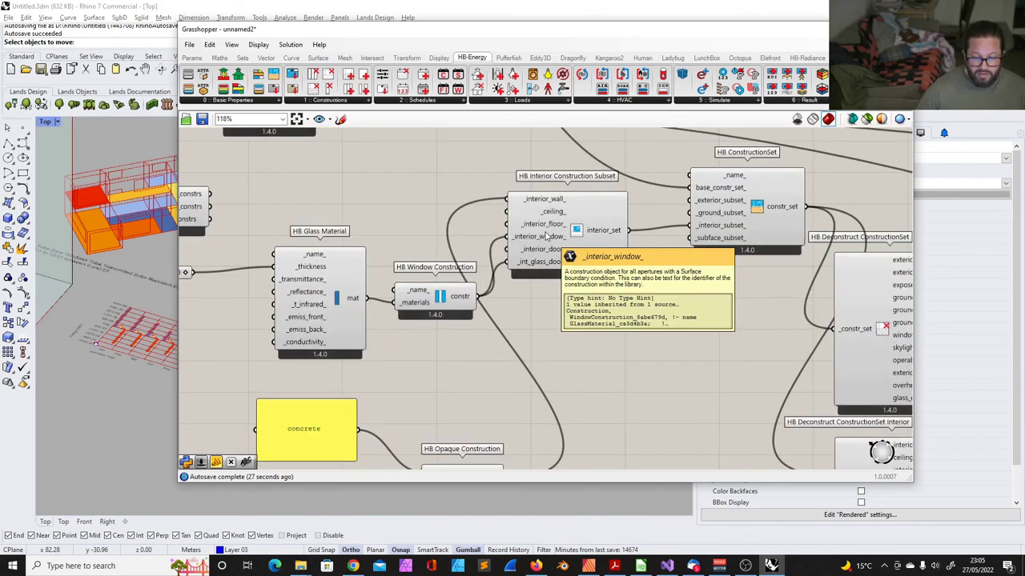
scroll(545, 235, "down", 1)
scroll(546, 239, "down", 2)
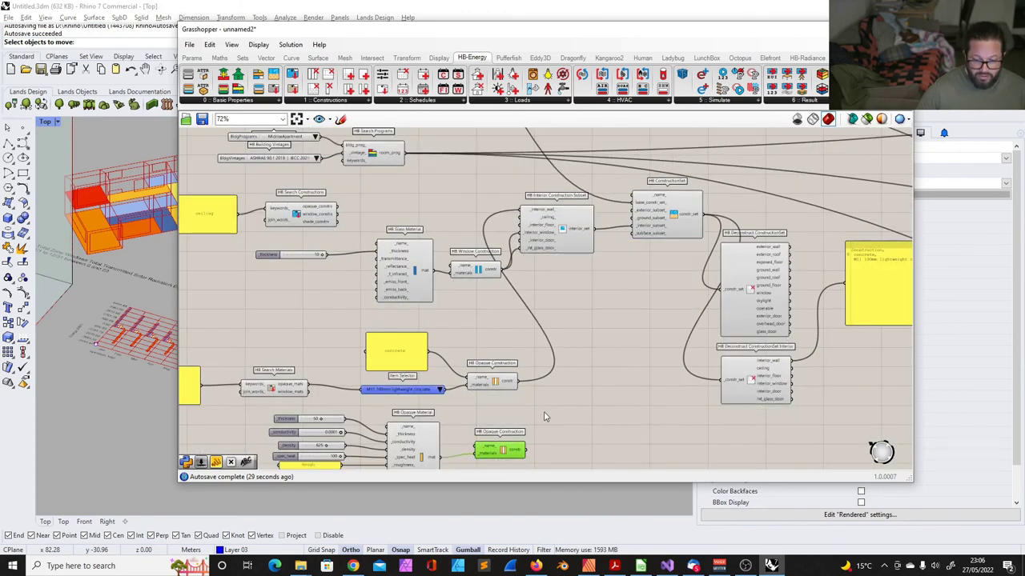
left_click_drag(531, 455, 532, 231)
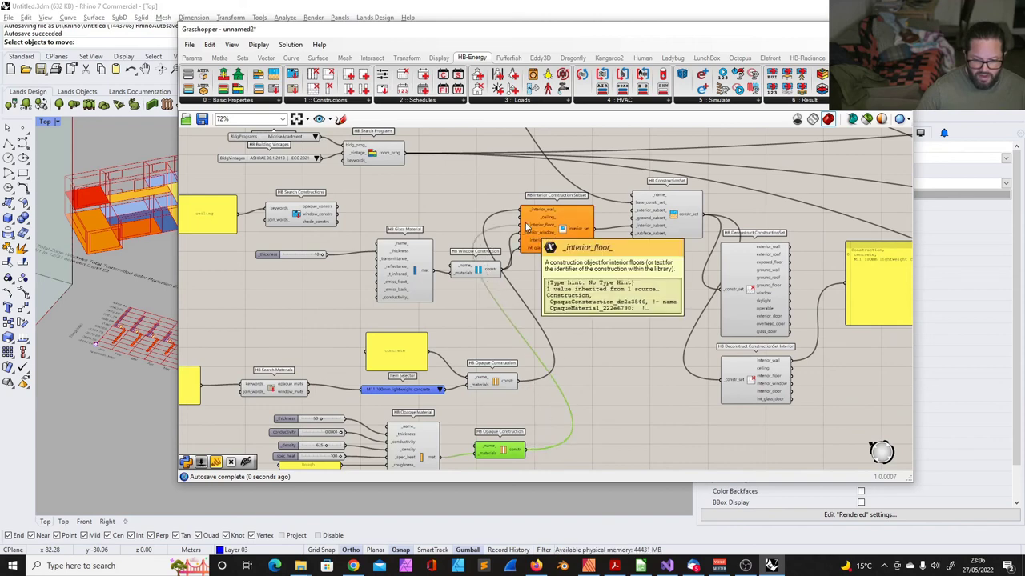
scroll(545, 228, "up", 5)
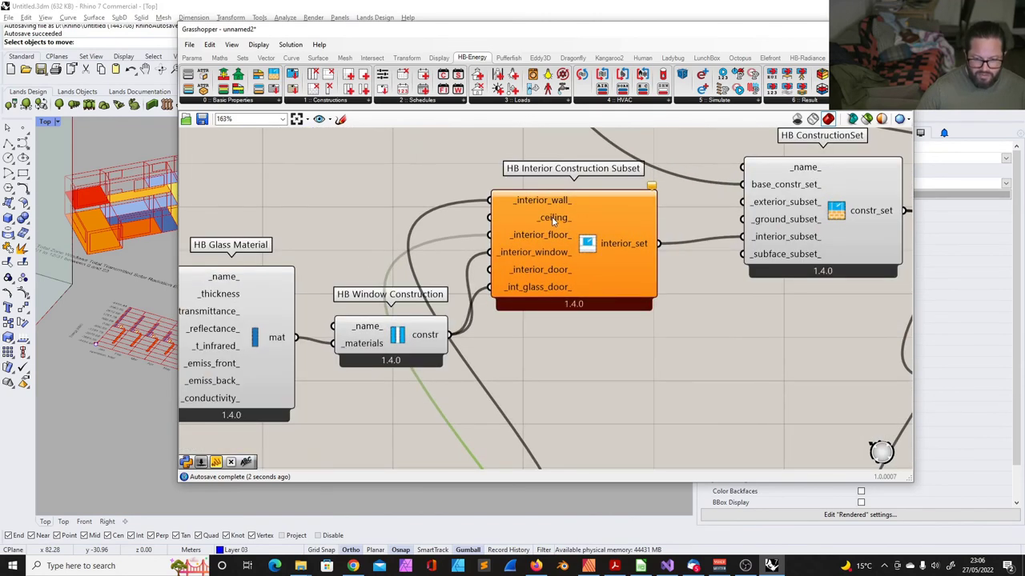
mouse_move(557, 237)
scroll(559, 240, "down", 5)
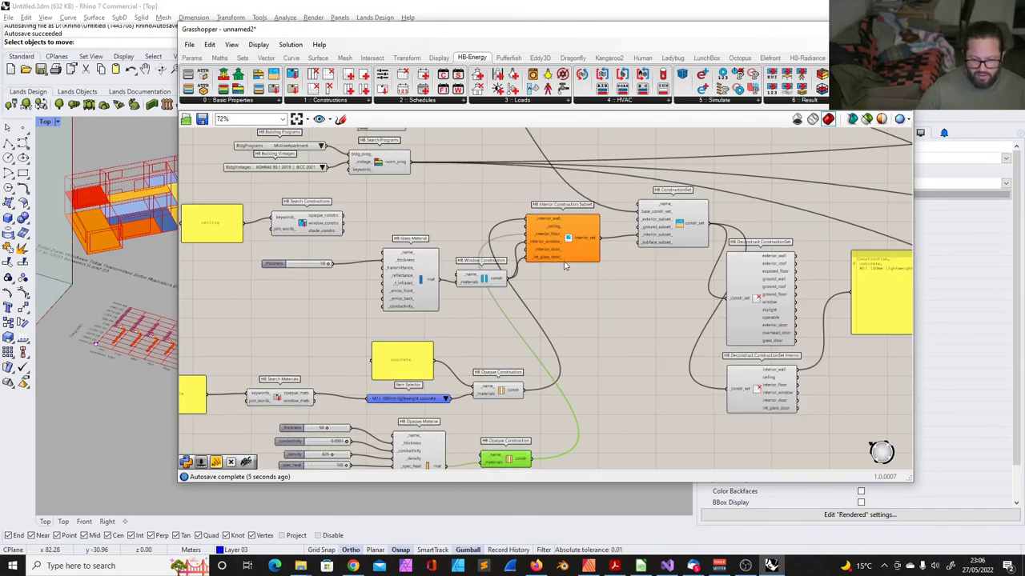
- Connect the custom opaque construction to _interior_door_ instead of _interior_floor_ and shift HB Window Construction slightly aside
scroll(563, 268, "down", 1)
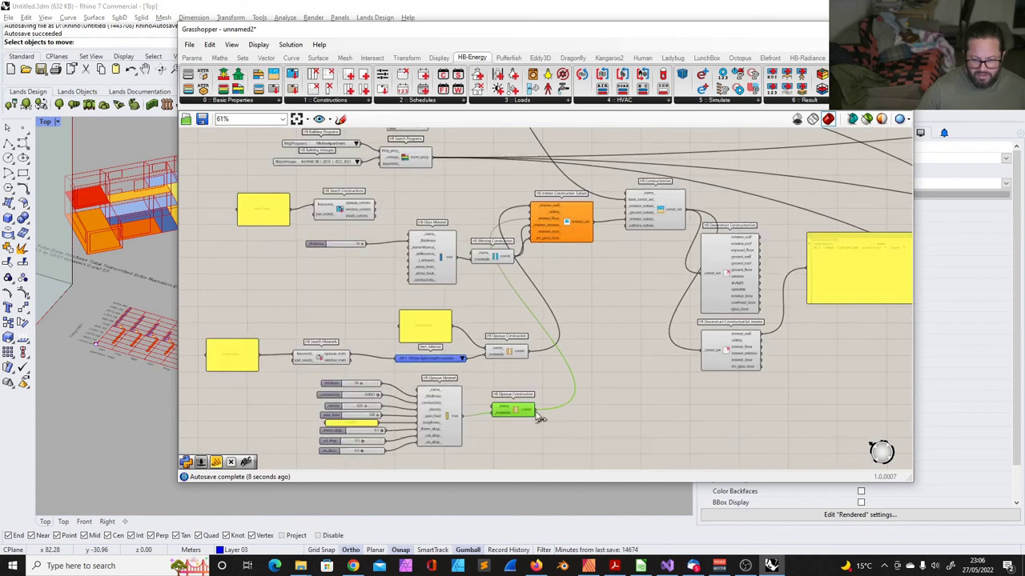
right_click(546, 222)
mouse_move(602, 263)
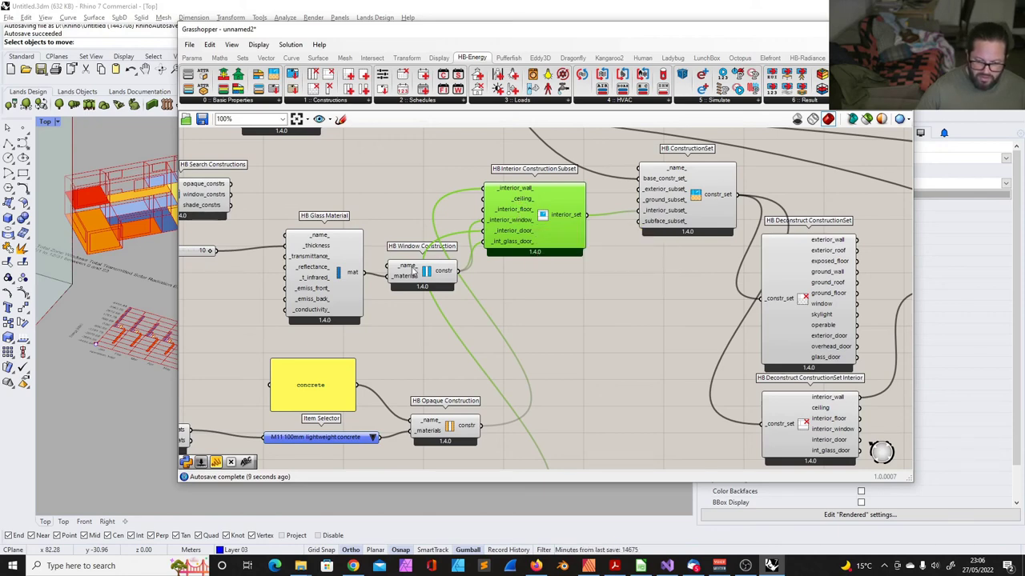
left_click_drag(414, 240, 380, 240)
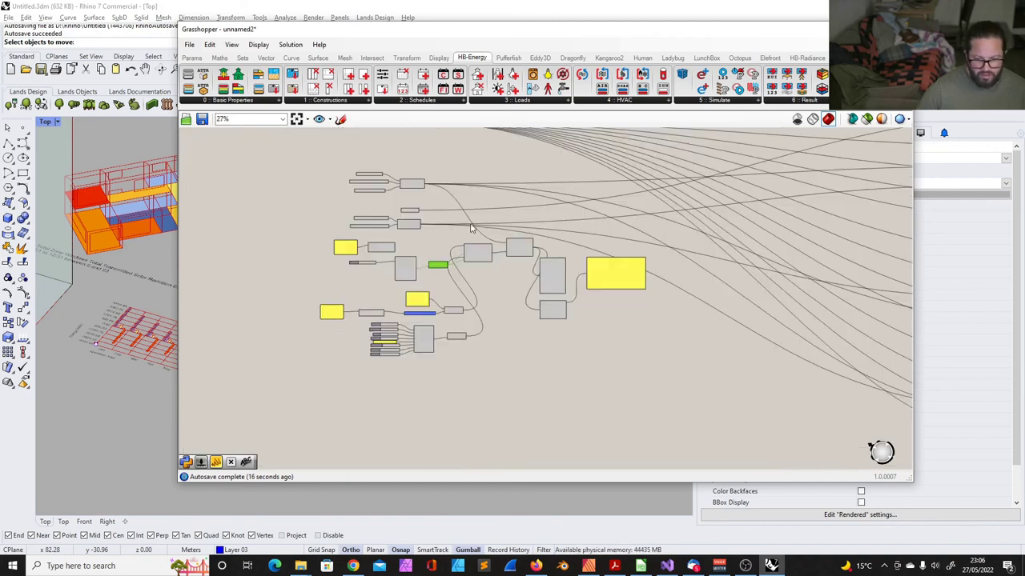
- Delete HB Deconstruct ConstructionSet, HB Deconstruct ConstructionSet Interior and the yellow text panel beside them
scroll(407, 212, "up", 4)
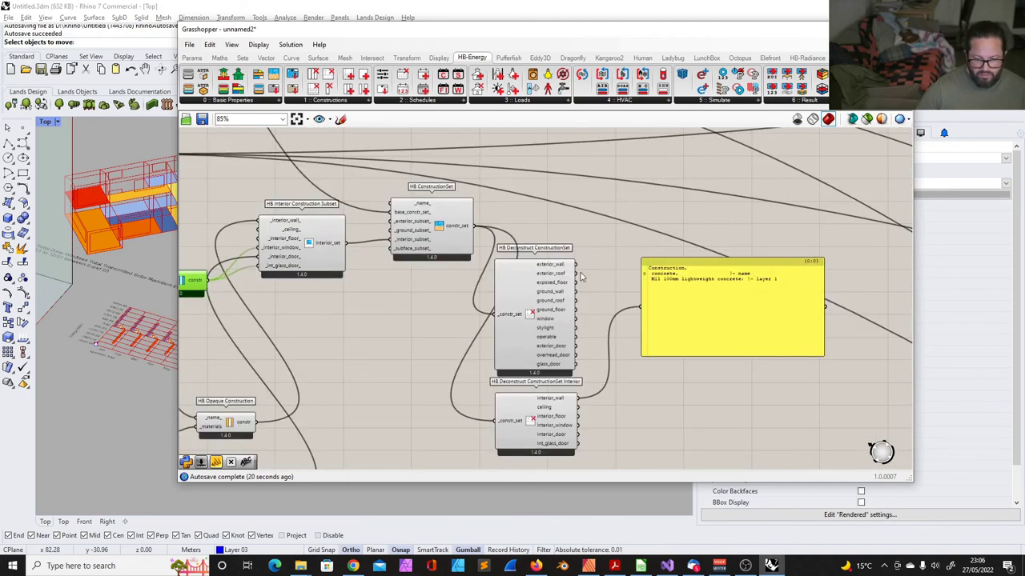
left_click(555, 287)
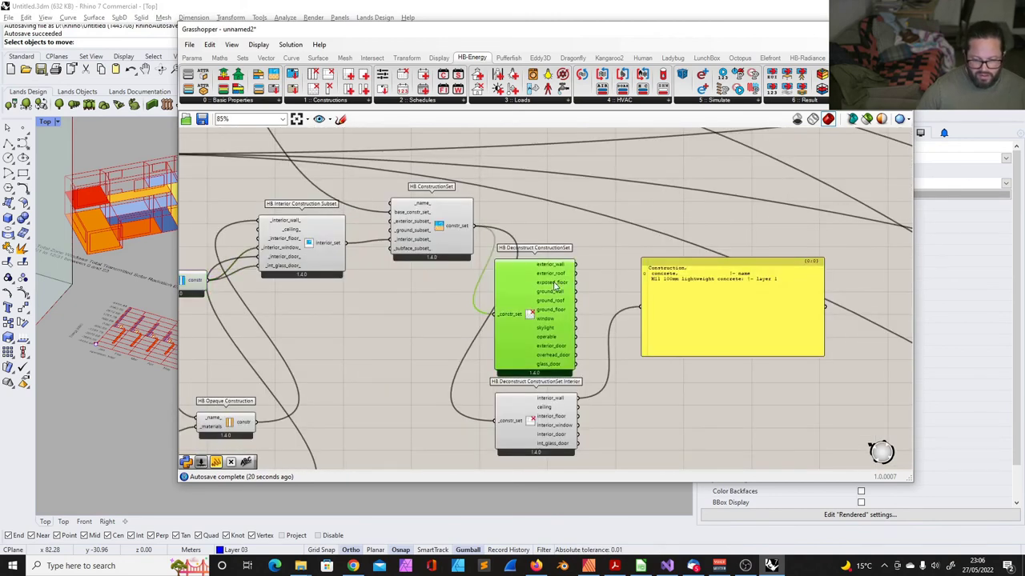
key("Delete")
left_click(545, 412)
key("Delete")
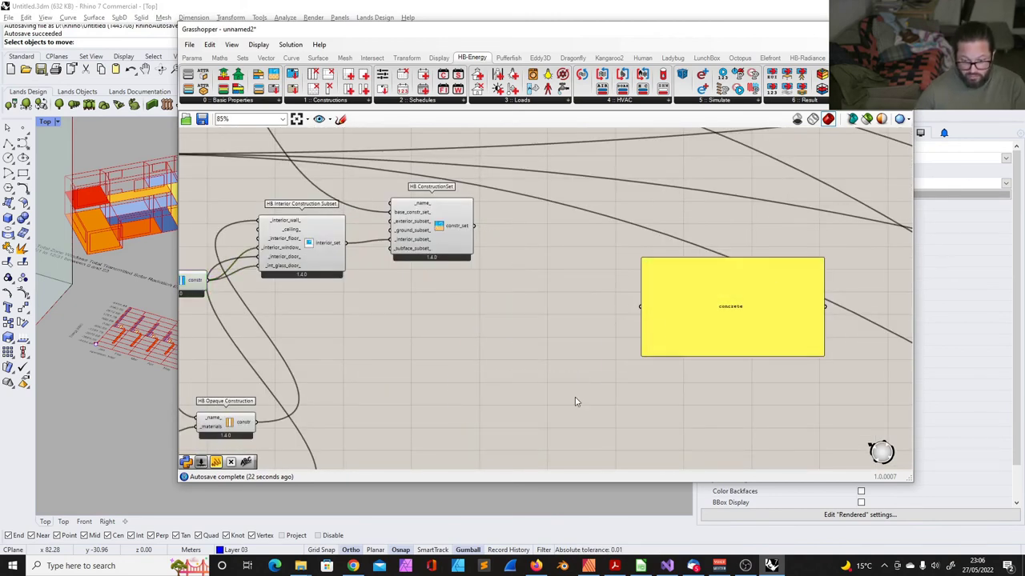
left_click(666, 323)
key("Delete")
- Move HB ConstructionSet slightly closer to HB Interior Construction Subset so the interior_set wire runs straight
left_click(441, 228)
left_click_drag(414, 246, 409, 223)
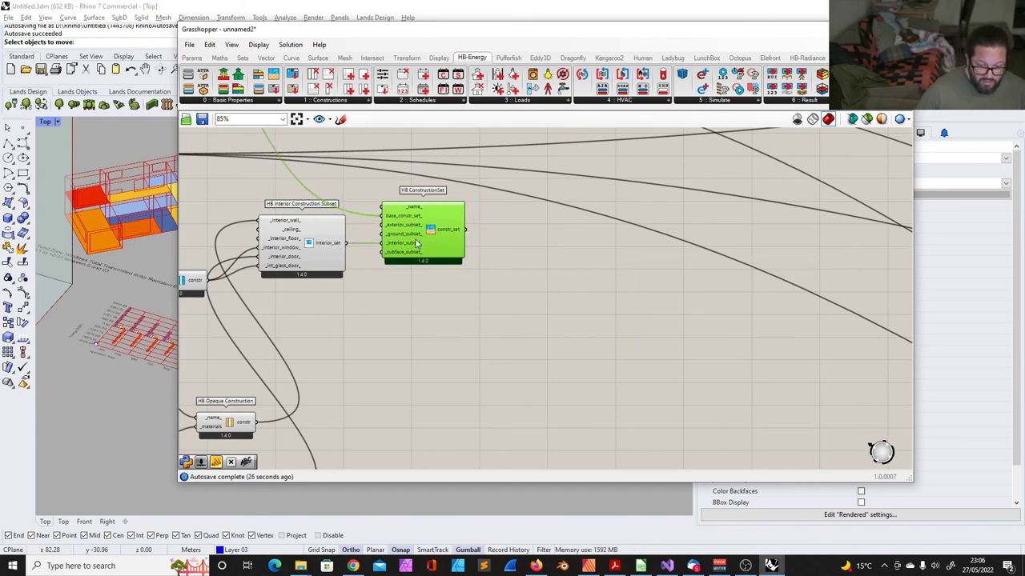
mouse_move(407, 242)
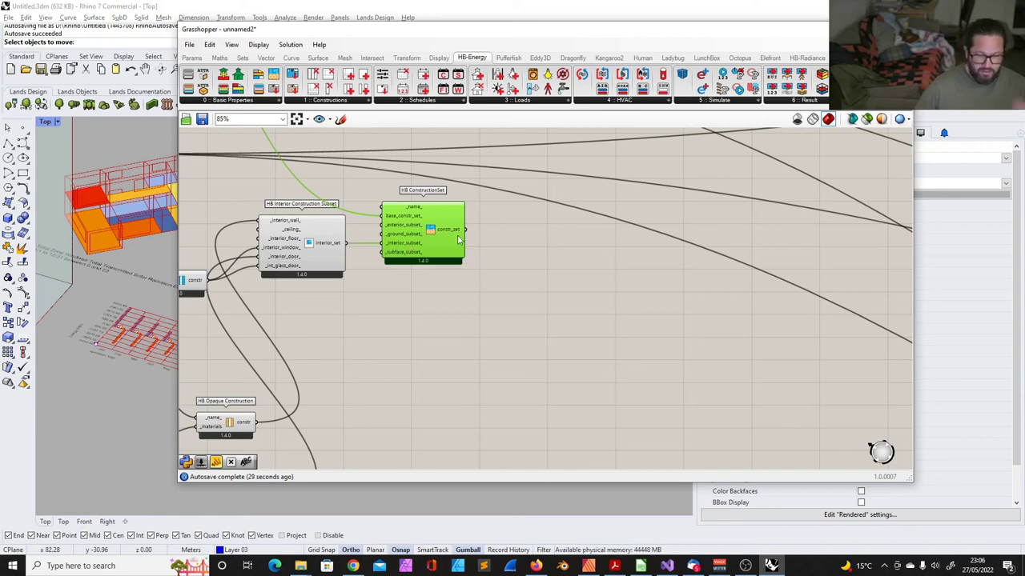
- Move HB ConstructionSet across the canvas to just before the purple room groups, near HB Apply ConstructionSet
scroll(352, 272, "down", 9)
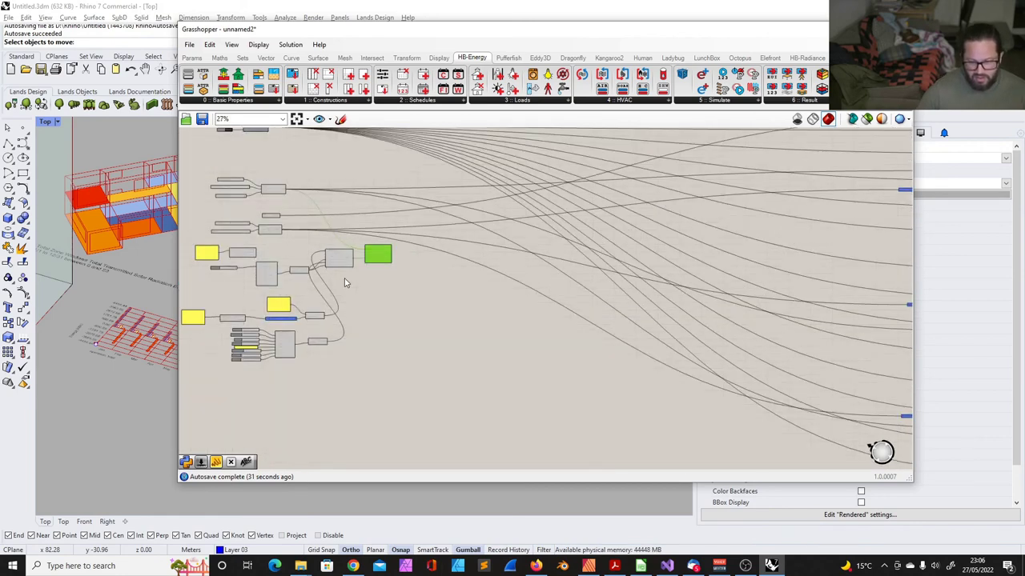
scroll(608, 276, "up", 7)
scroll(562, 238, "up", 4)
left_click(572, 256)
scroll(591, 250, "down", 9)
scroll(594, 242, "up", 5)
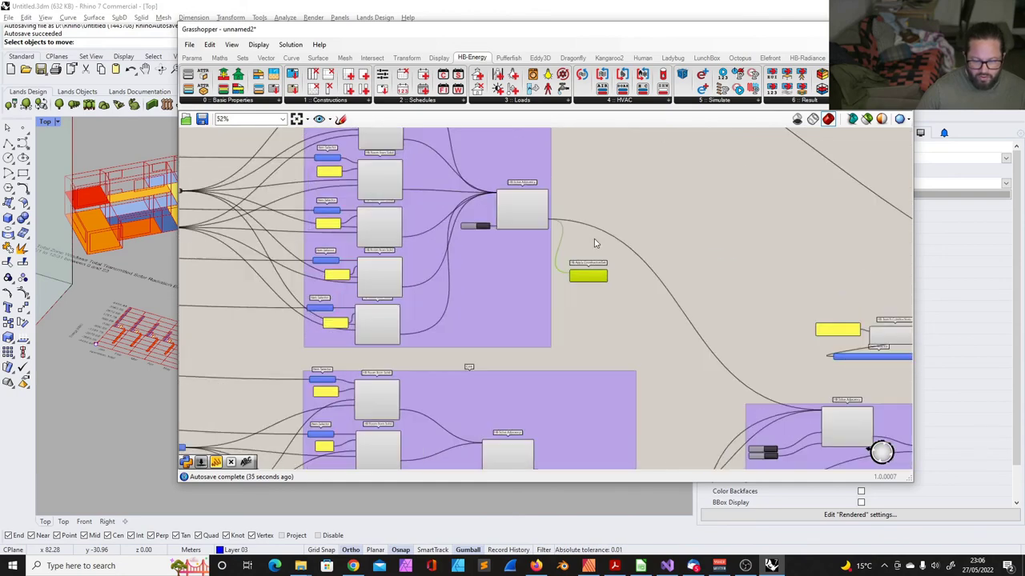
scroll(586, 259, "down", 5)
scroll(586, 257, "down", 4)
scroll(280, 278, "up", 2)
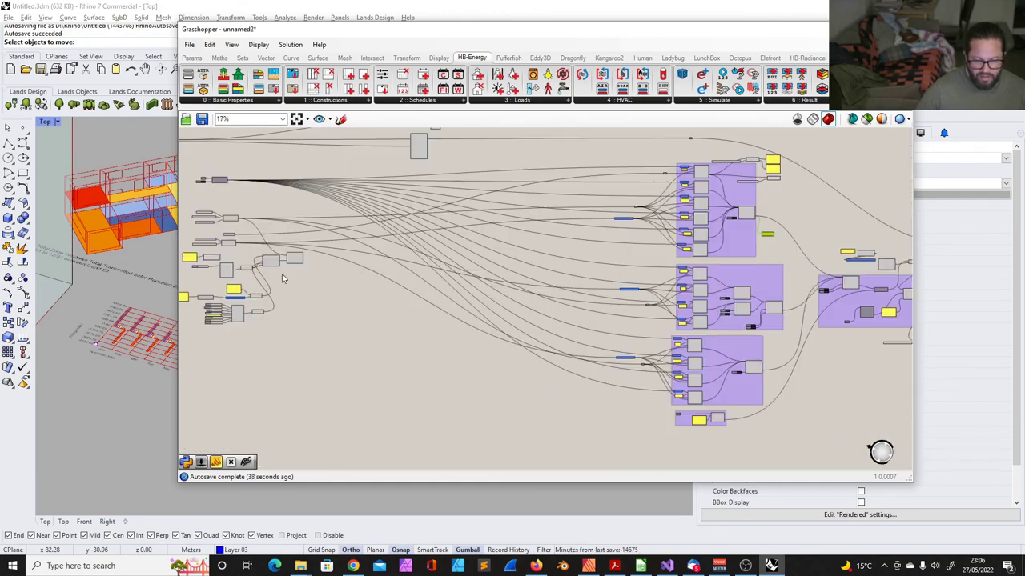
scroll(761, 233, "up", 6)
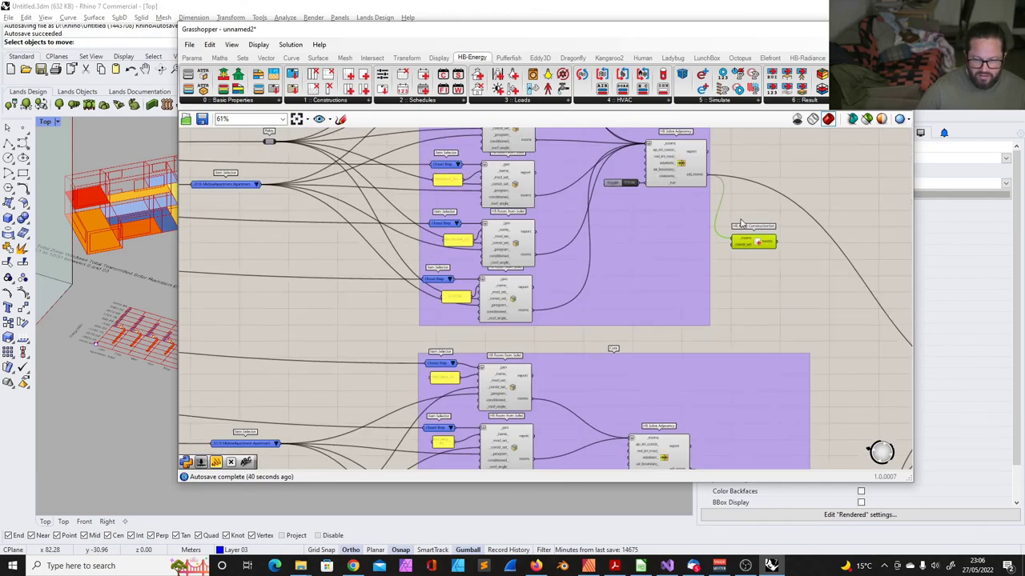
scroll(565, 234, "down", 5)
scroll(566, 237, "up", 5)
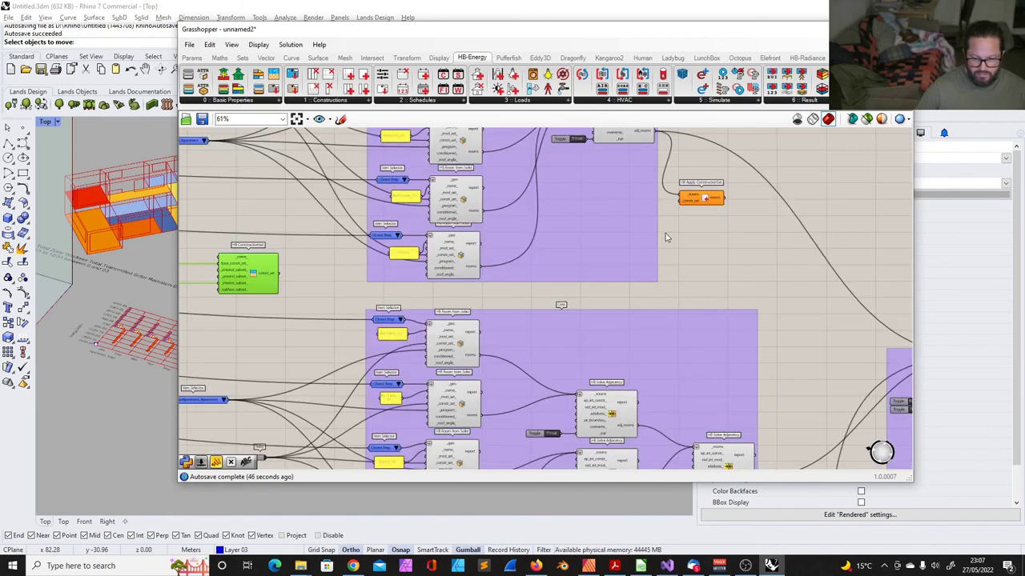
- Lock the solver and connect the constr_set output of HB ConstructionSet to the _constr_set input of HB Apply ConstructionSet
middle_click(720, 258)
left_click(719, 287)
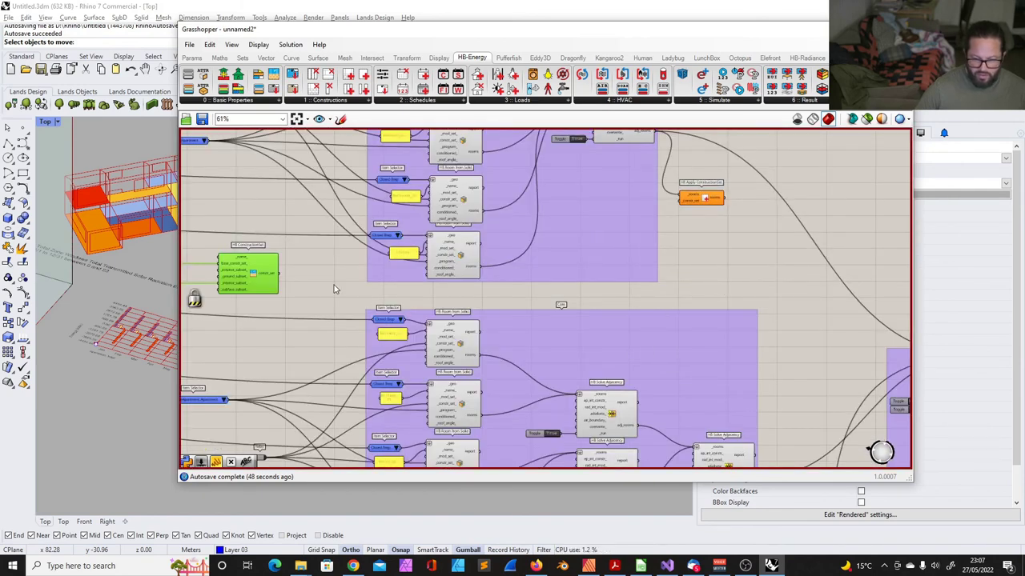
left_click_drag(281, 279, 684, 199)
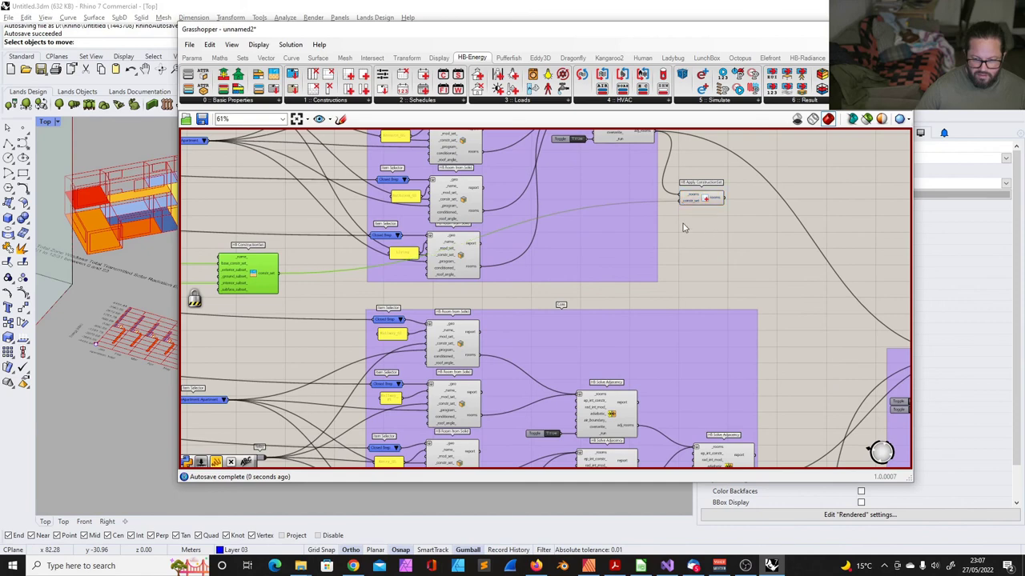
- Copy HB Apply ConstructionSet beside the middle room group and feed its _rooms input from that group's final HB Solve Adjacency
right_click_drag(681, 221, 477, 211)
scroll(477, 210, "down", 1)
left_click_drag(477, 211, 562, 390)
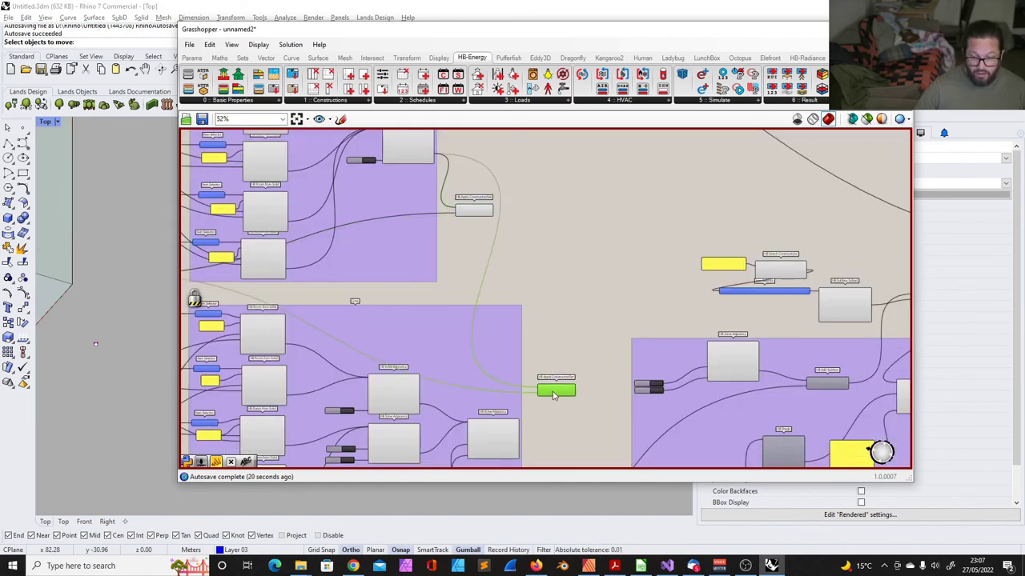
scroll(574, 437, "up", 4)
right_click_drag(574, 437, 560, 387)
scroll(559, 387, "down", 2)
scroll(503, 417, "up", 3)
left_click_drag(487, 396, 530, 271)
scroll(541, 268, "down", 6)
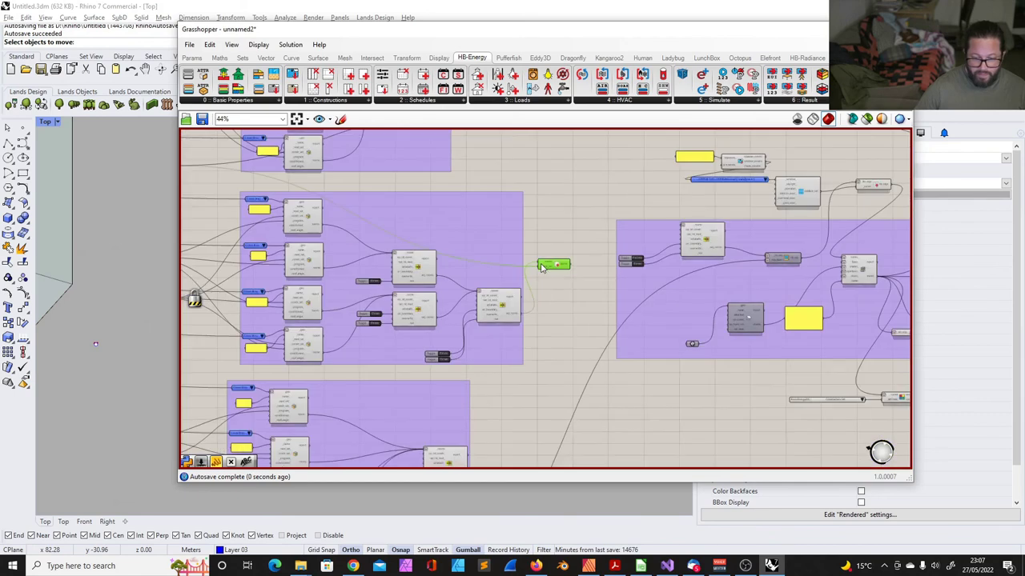
- Copy HB Apply ConstructionSet for the First Floor group, feed its _rooms from that group's adj_rooms, and place it below the middle group's copy
scroll(543, 270, "up", 2)
scroll(530, 256, "down", 2)
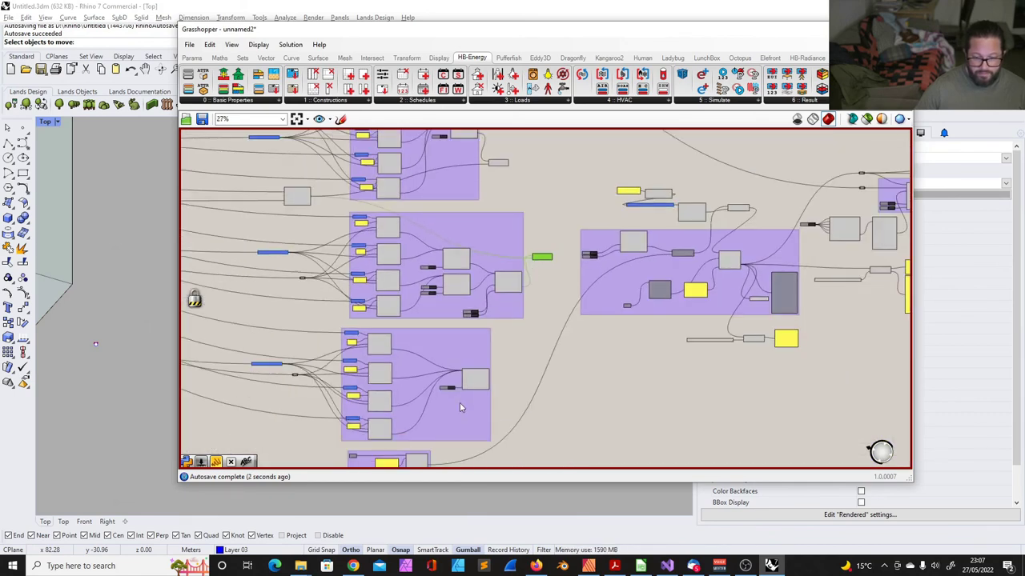
scroll(467, 397, "up", 5)
left_click(507, 359)
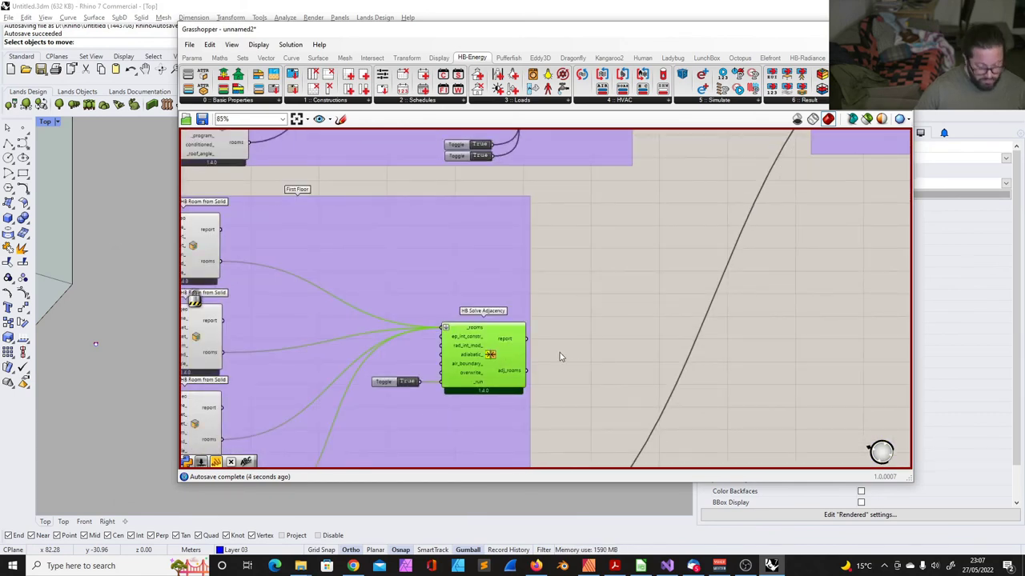
scroll(560, 362, "down", 3)
left_click(638, 154)
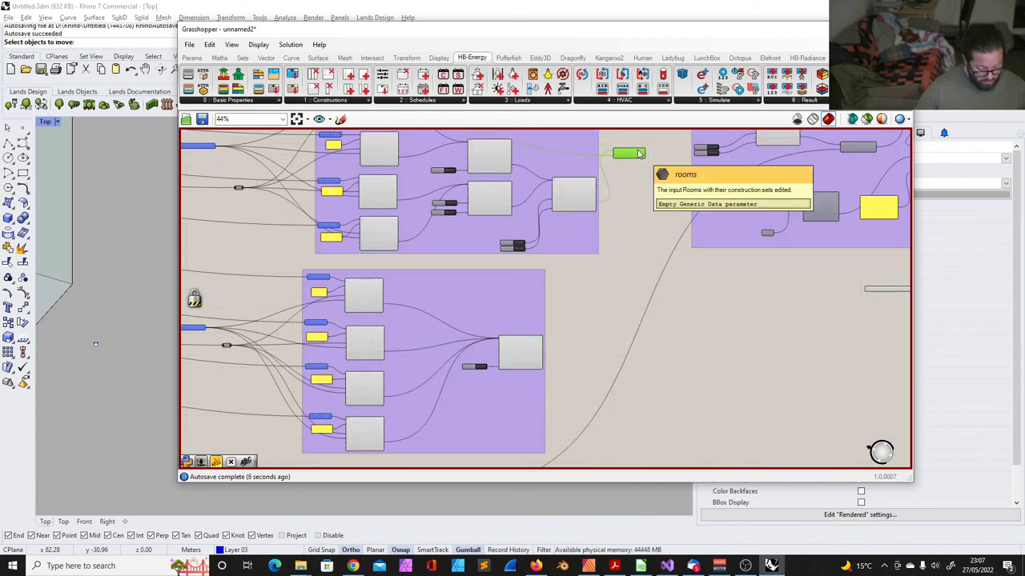
left_click_drag(638, 154, 625, 390, "alt")
scroll(551, 369, "up", 5)
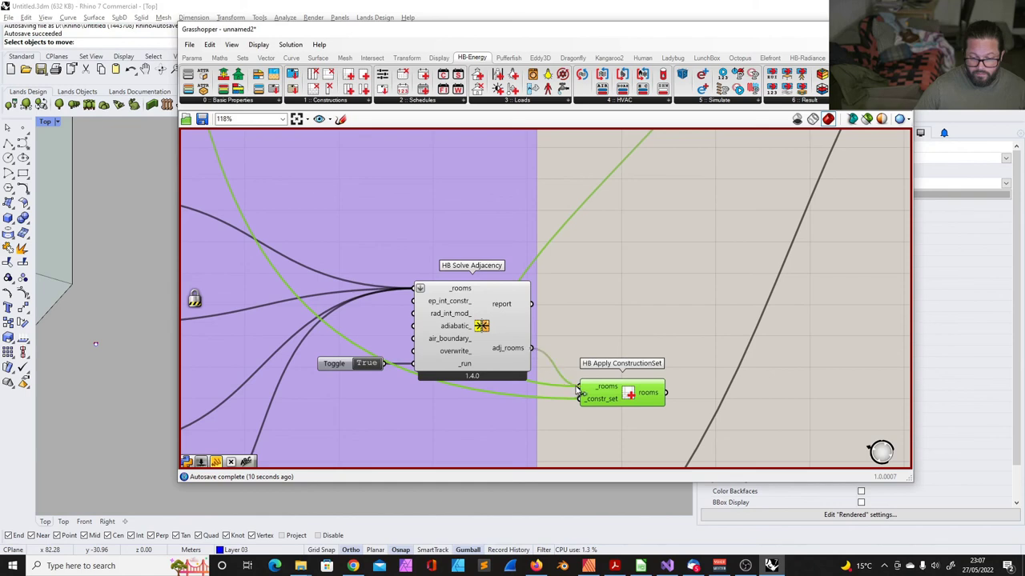
scroll(579, 389, "down", 4)
left_click_drag(580, 392, 630, 178)
scroll(579, 292, "down", 4)
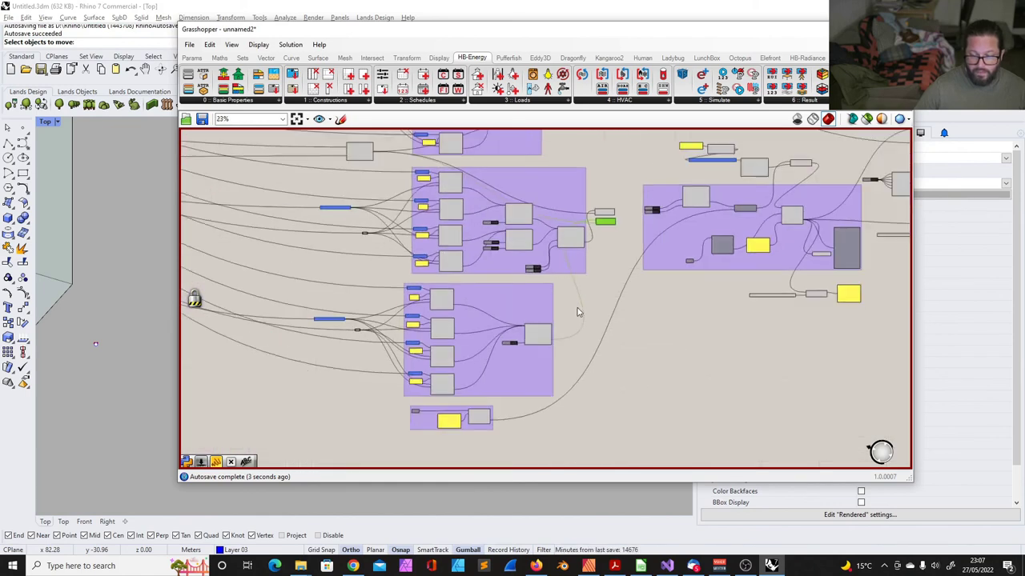
- Connect the rooms outputs of all three HB Apply ConstructionSet components to the _rooms input of the downstream HB Solve Adjacency
scroll(671, 199, "up", 3)
left_click_drag(456, 181, 733, 227)
scroll(553, 306, "up", 5)
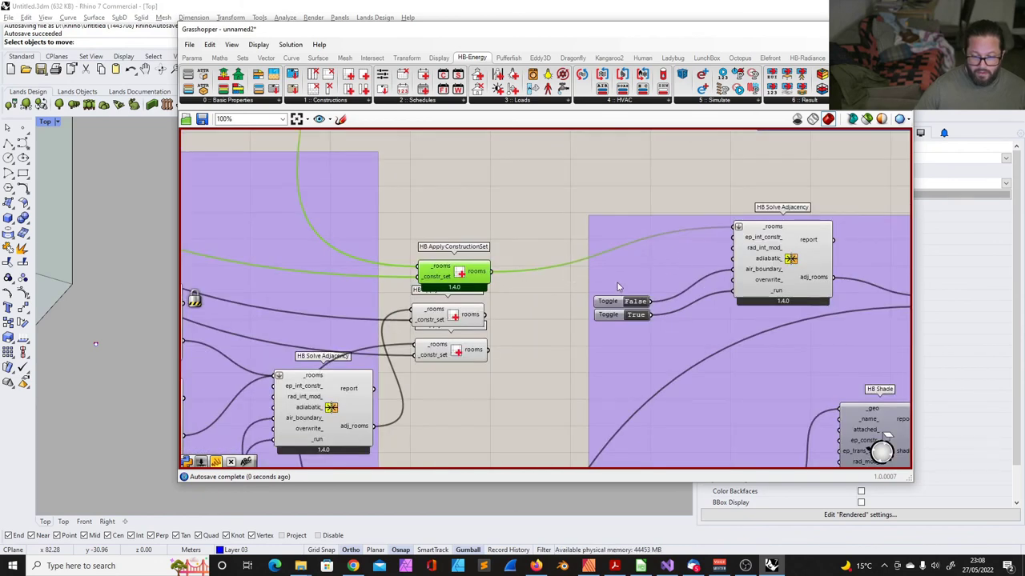
left_click_drag(486, 316, 738, 230, "shift")
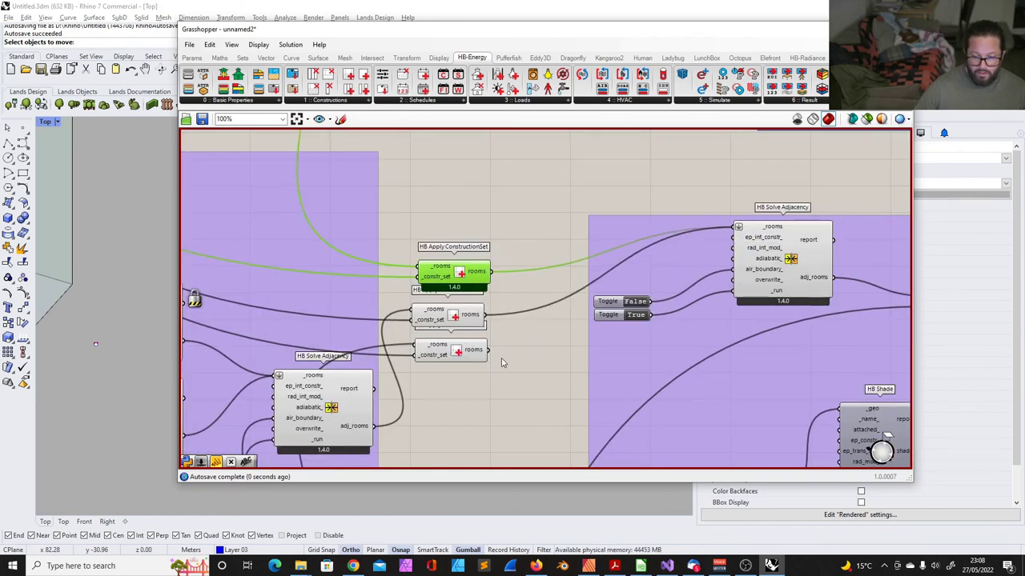
left_click_drag(487, 350, 735, 228, "shift")
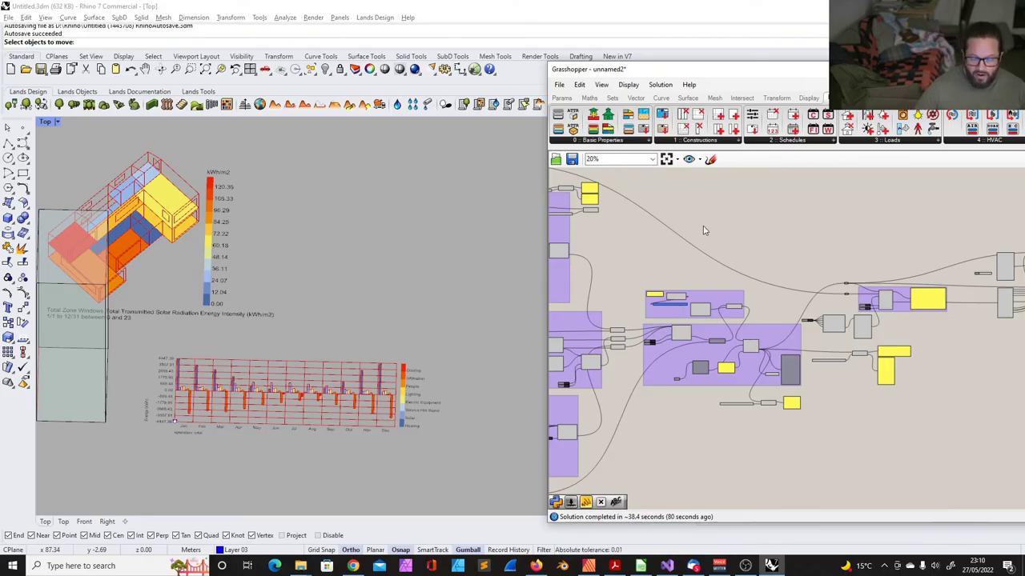
- Look over the whole definition, browse the HB-Energy load components and read the airflow network component's description
scroll(707, 260, "up", 2)
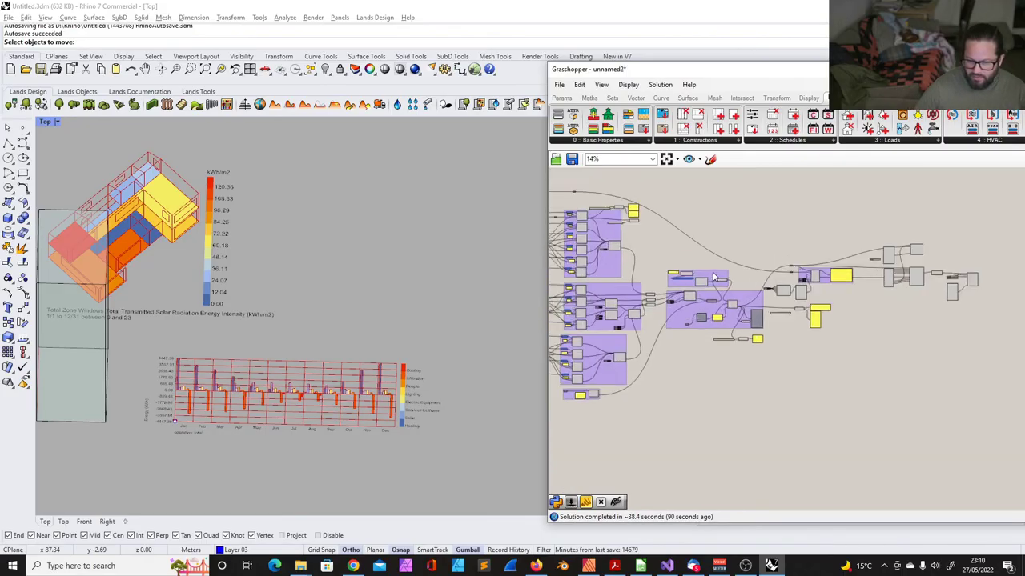
scroll(781, 254, "down", 5)
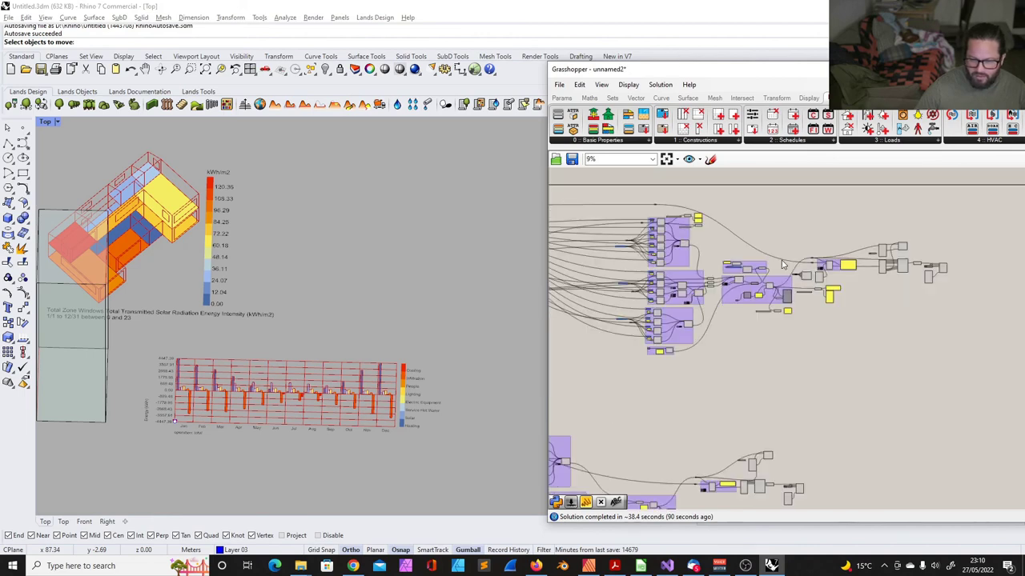
scroll(606, 285, "up", 1)
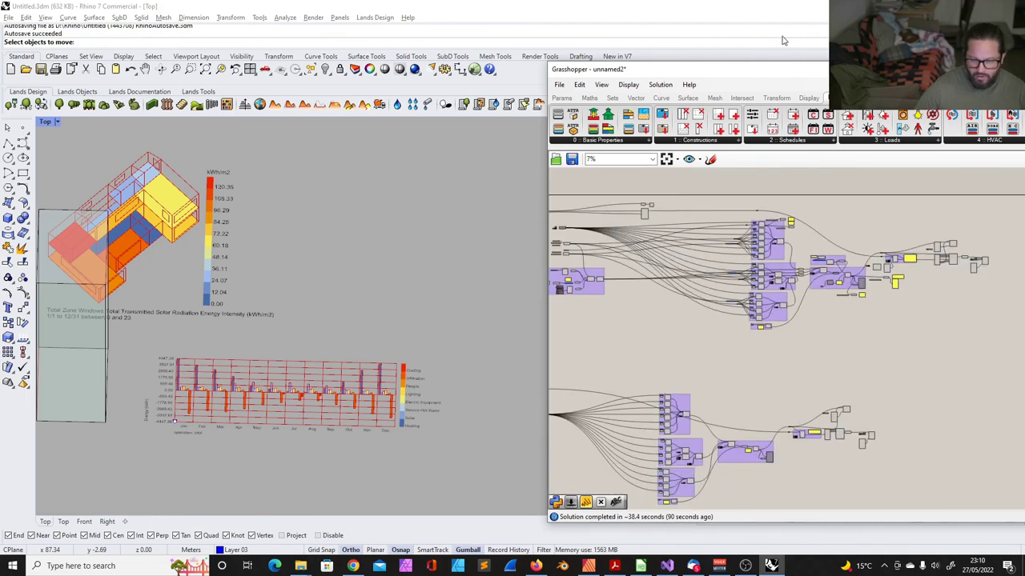
left_click_drag(762, 75, 463, 72)
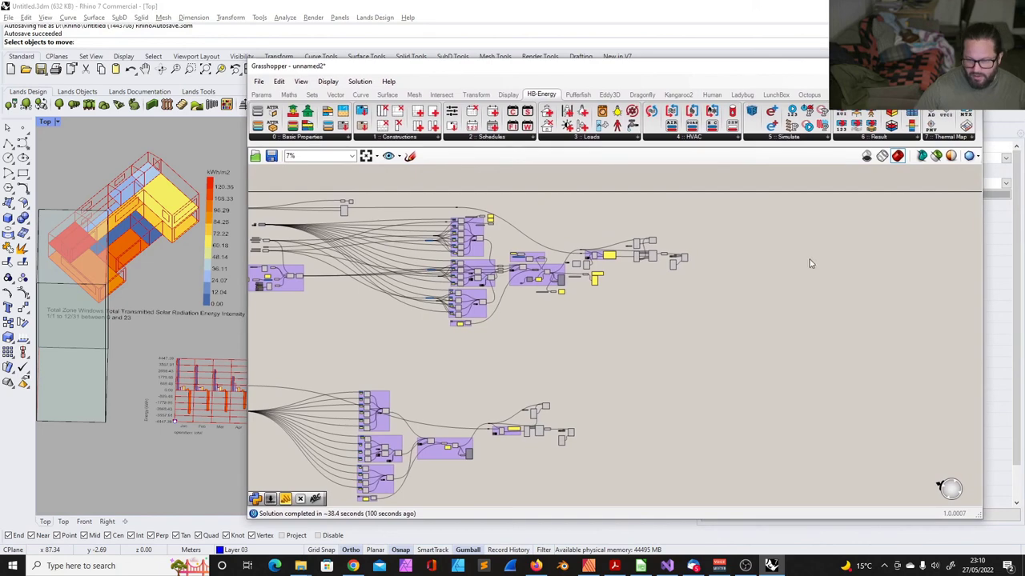
left_click(592, 138)
left_click(480, 139)
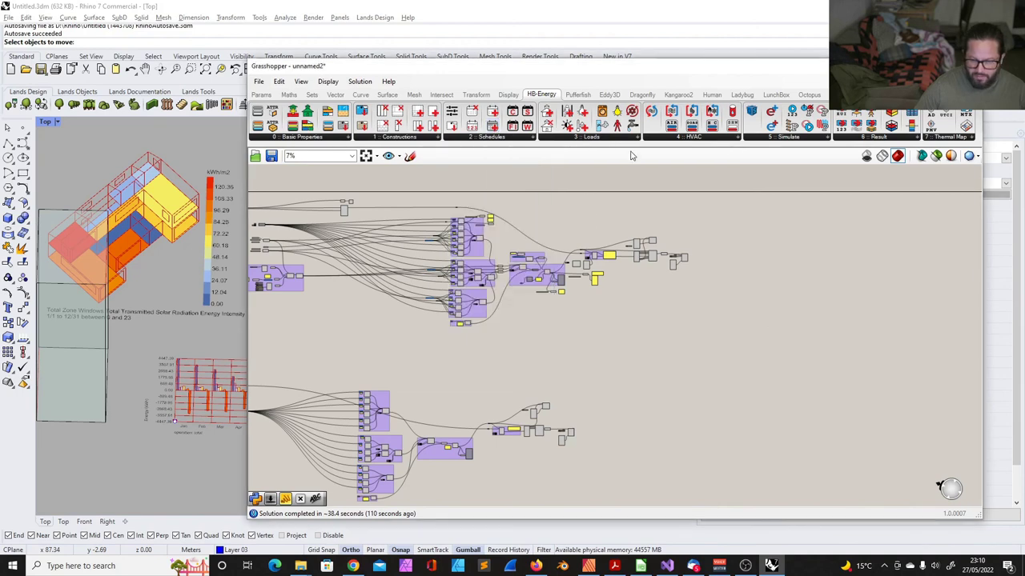
left_click(593, 137)
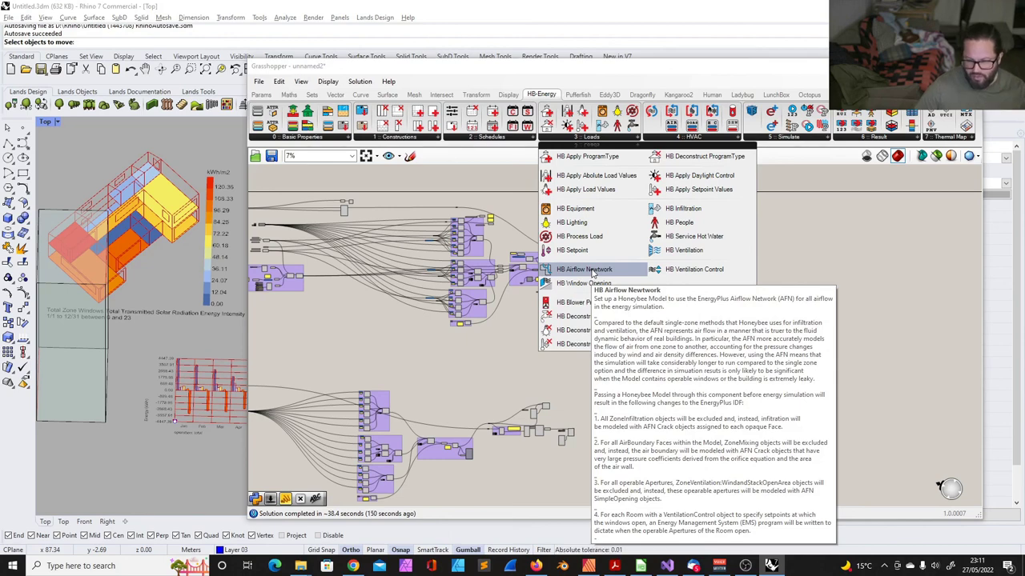
- Examine the HB-Energy HVAC components, including HB HeatCool HVAC Templates, and glance at the simulation and result components
left_click(689, 137)
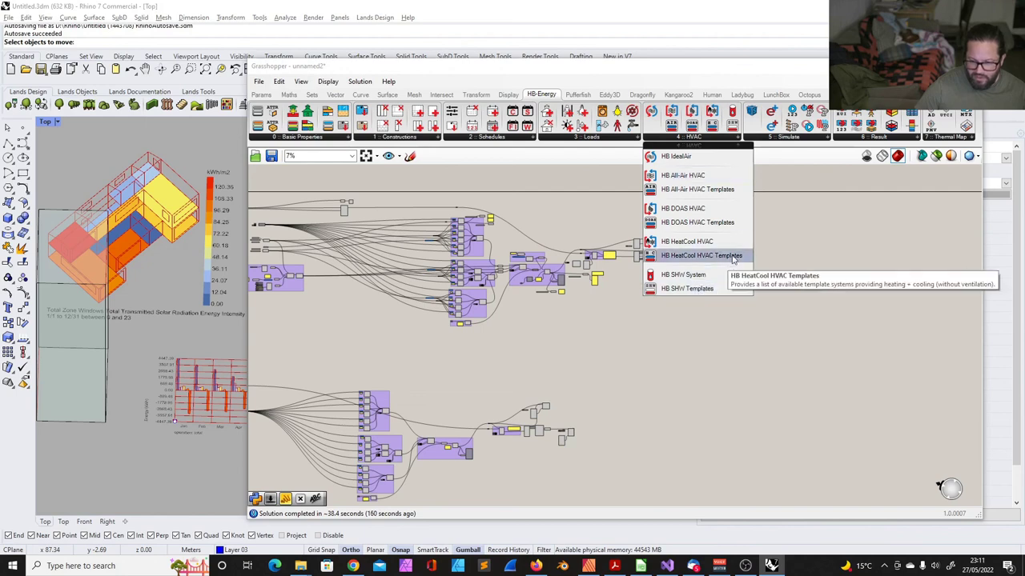
left_click(822, 137)
left_click(858, 139)
left_click(802, 139)
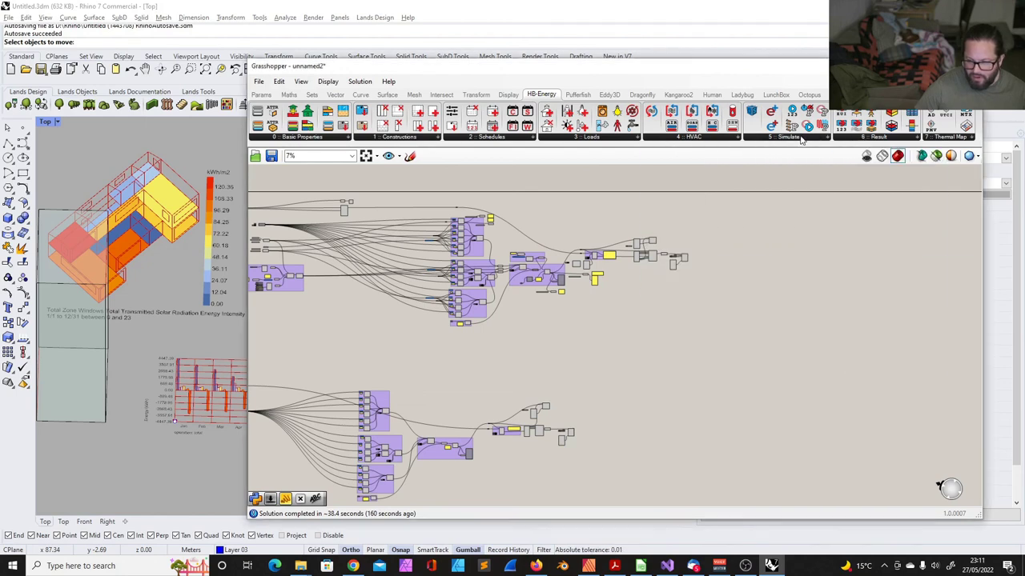
left_click(886, 139)
left_click_drag(869, 71, 781, 71)
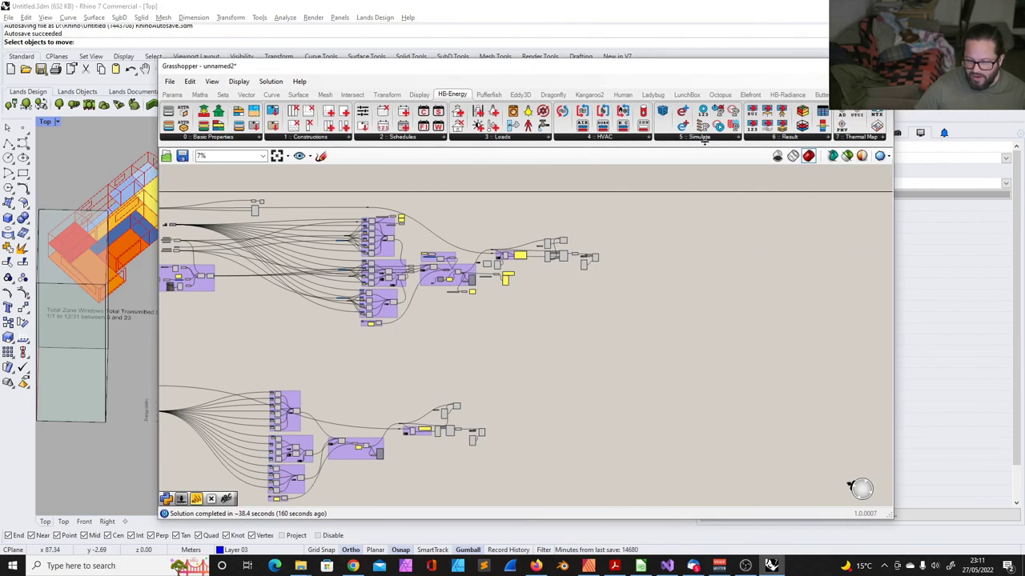
- Browse the HB-Energy schedule, load, HVAC, simulation, result and thermal map components, and widen the Grasshopper window
left_click(407, 139)
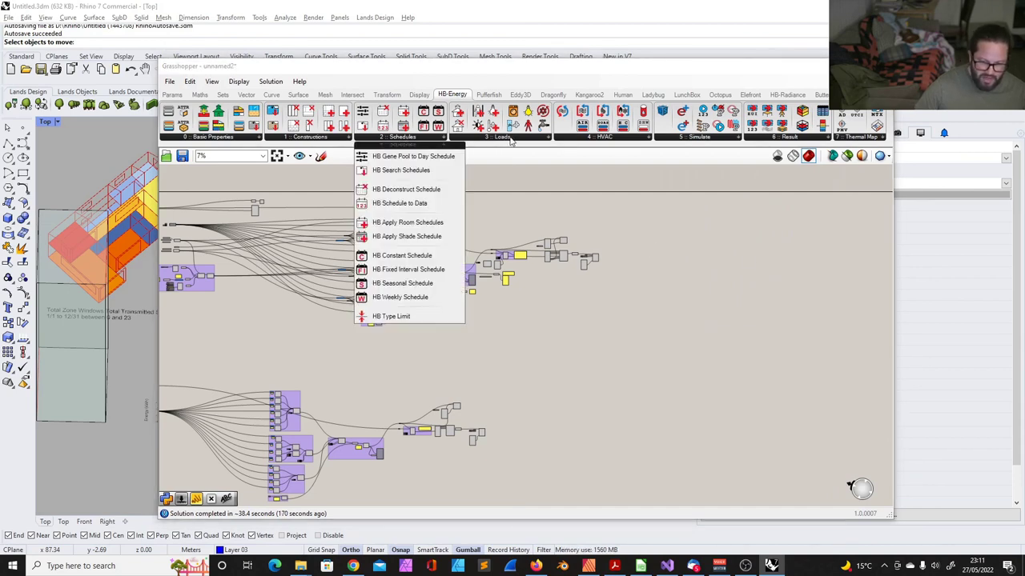
left_click(504, 138)
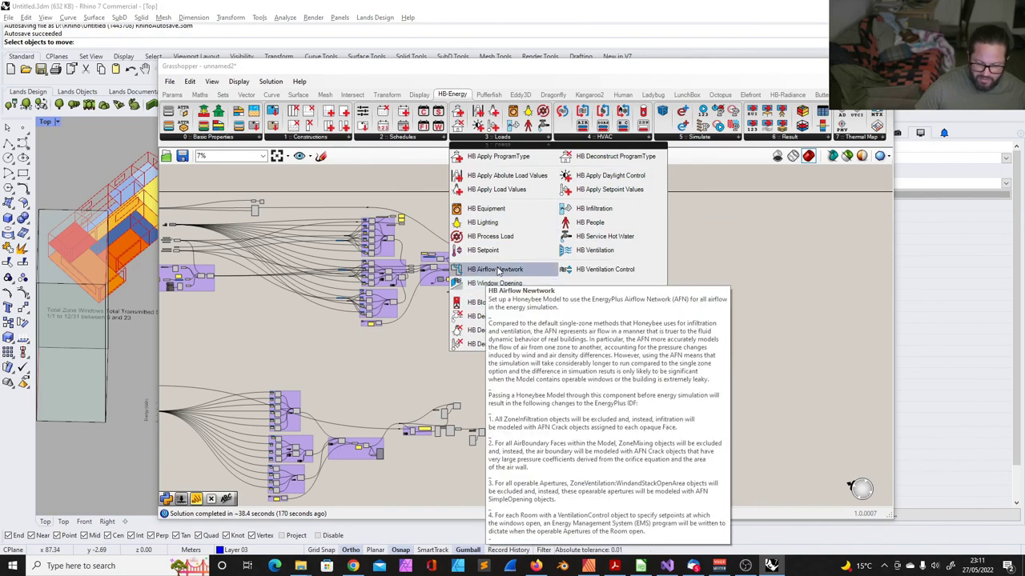
left_click(614, 139)
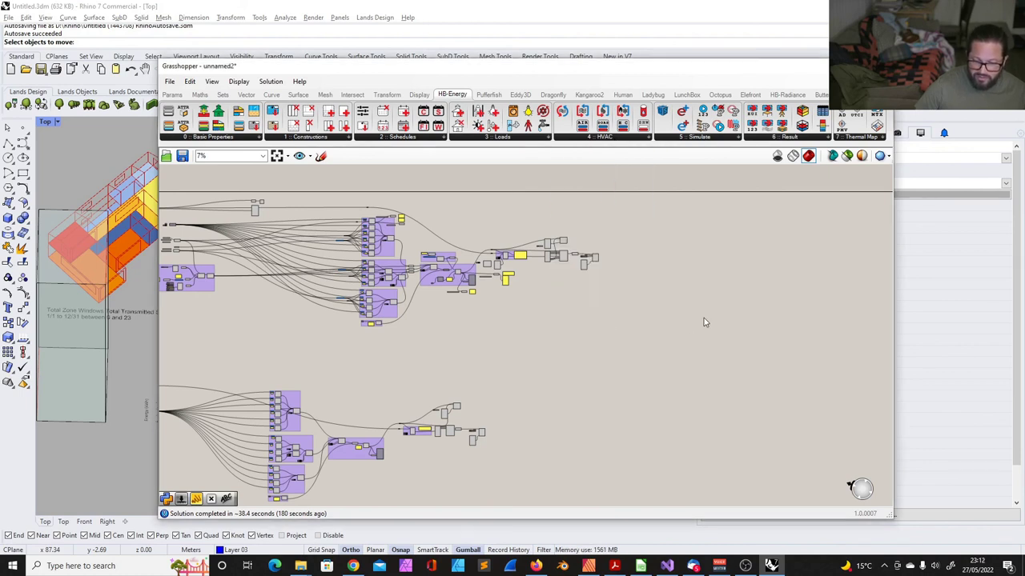
left_click(704, 138)
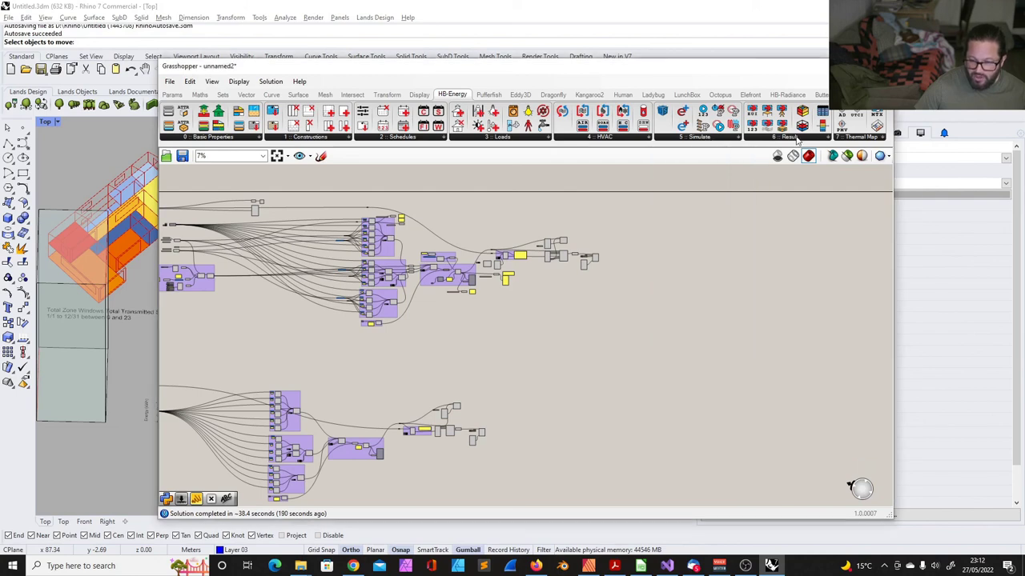
left_click(797, 140)
left_click(869, 138)
left_click_drag(894, 257, 970, 257)
left_click_drag(796, 76, 784, 67)
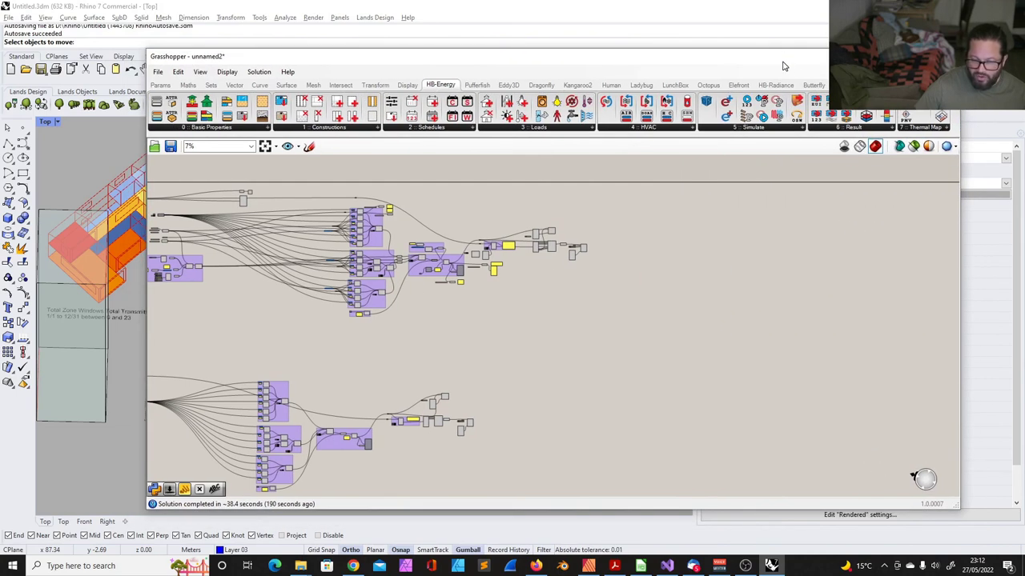